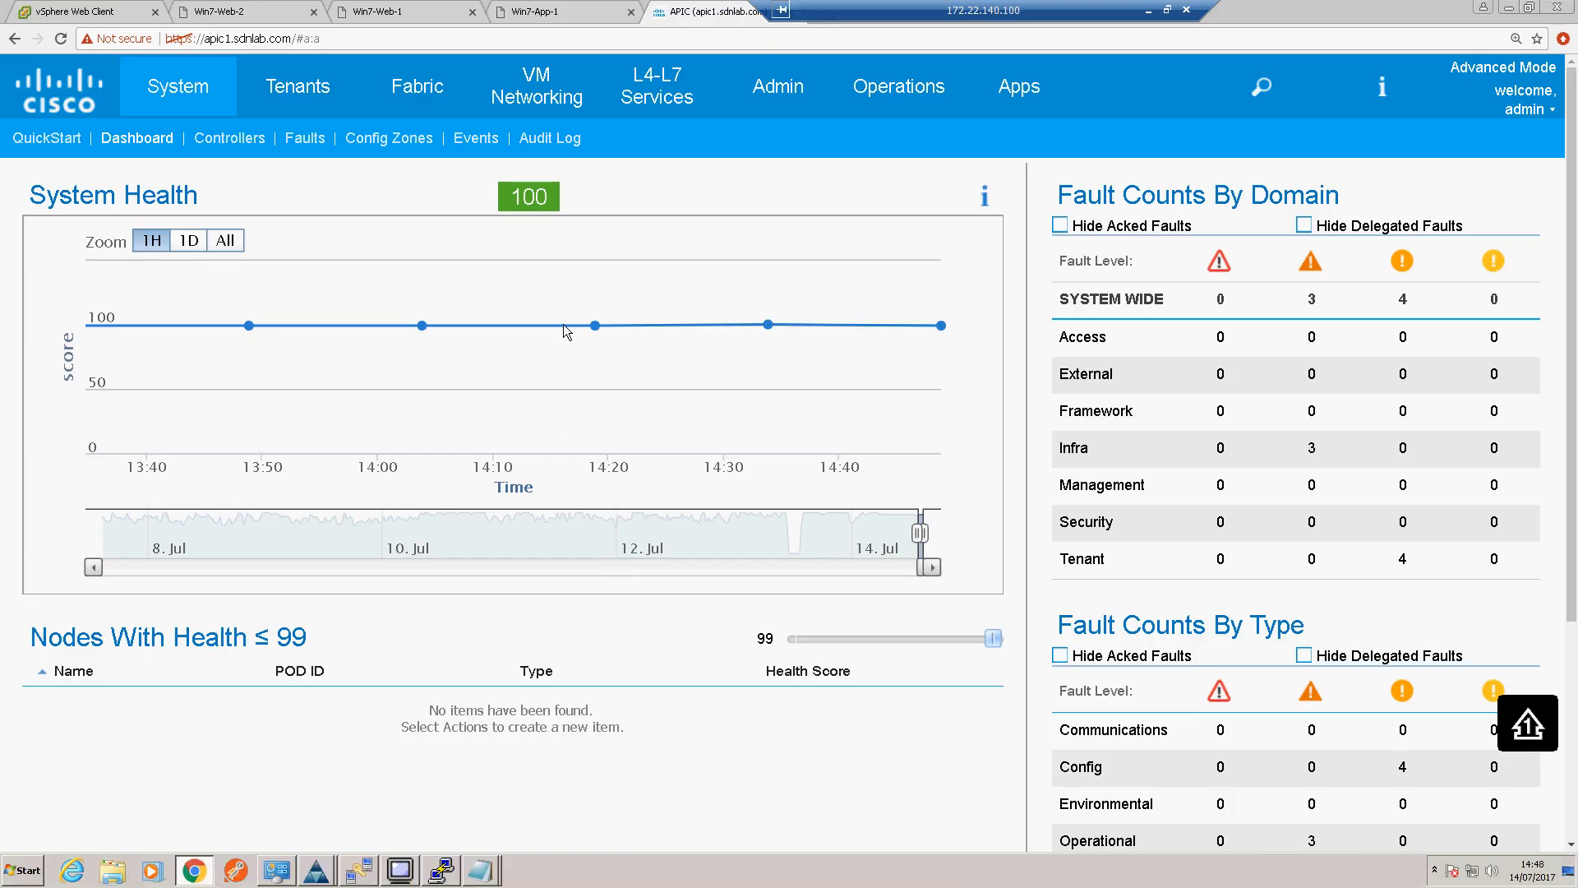
Step: Review the POD1 pod policy group and open the default BGP Route Reflector policy in the fabric policies
{"action": "mouse_move", "coordinate": [574, 326]}
{"action": "left_click", "coordinate": [408, 105]}
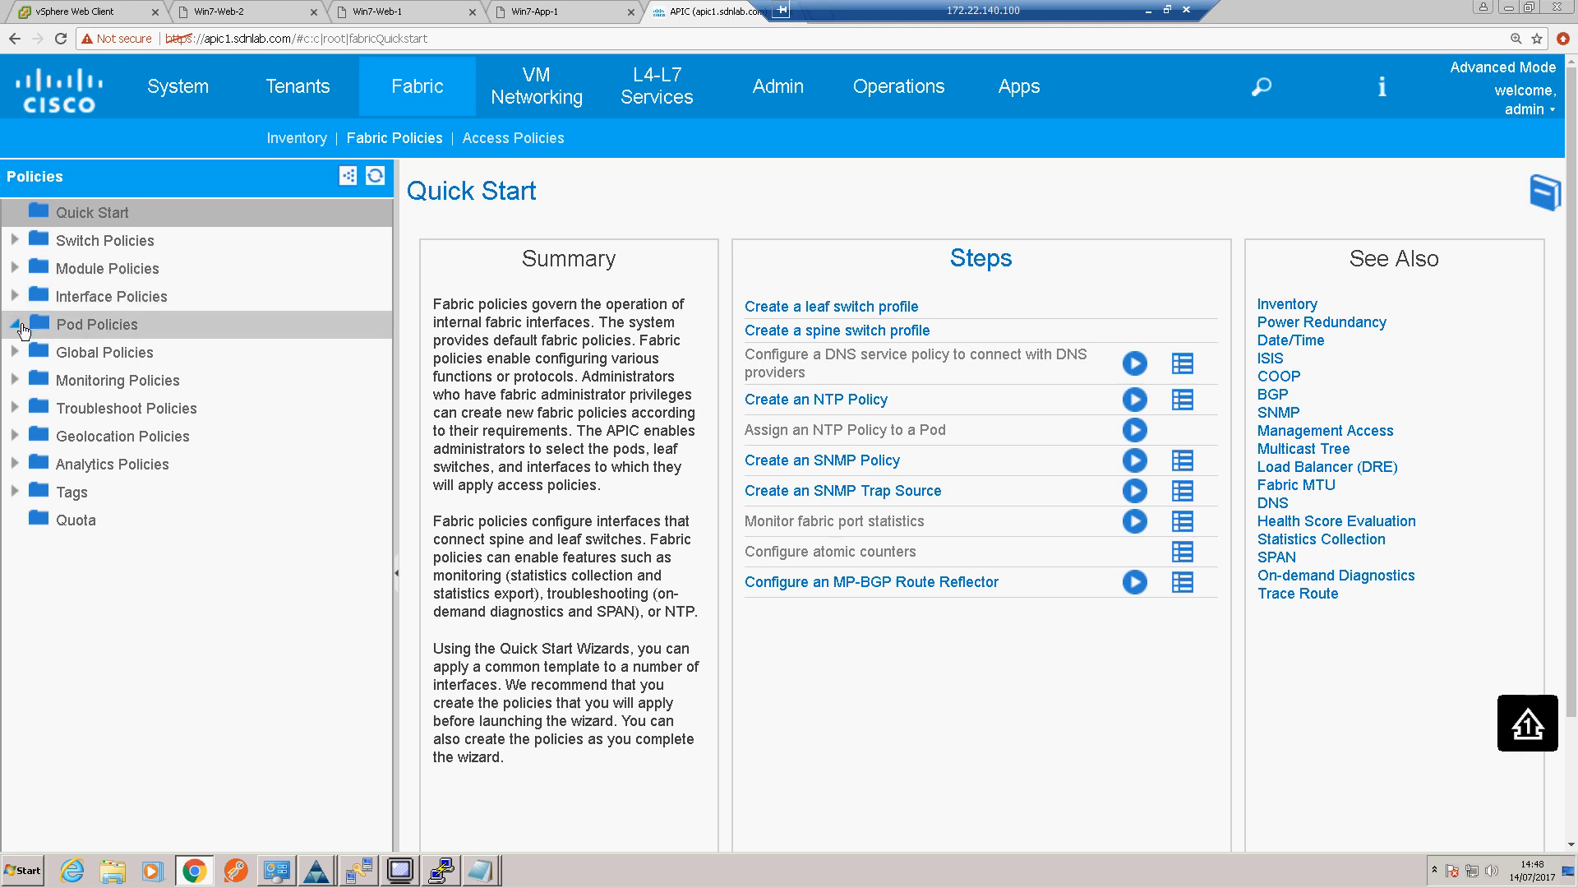
{"action": "left_click", "coordinate": [38, 383]}
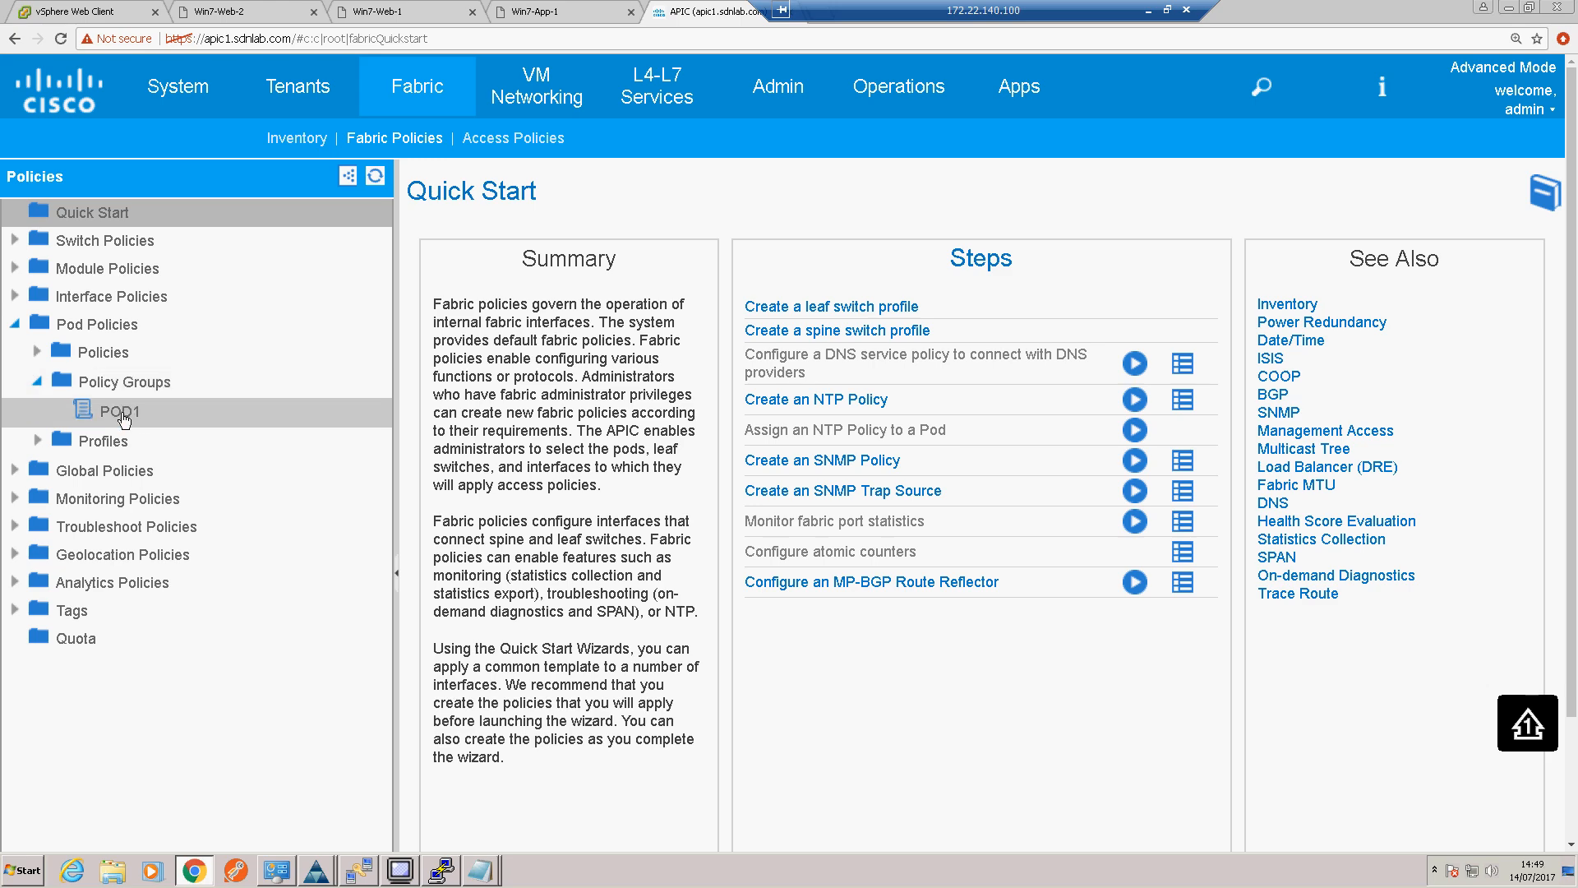
{"action": "left_click", "coordinate": [121, 415]}
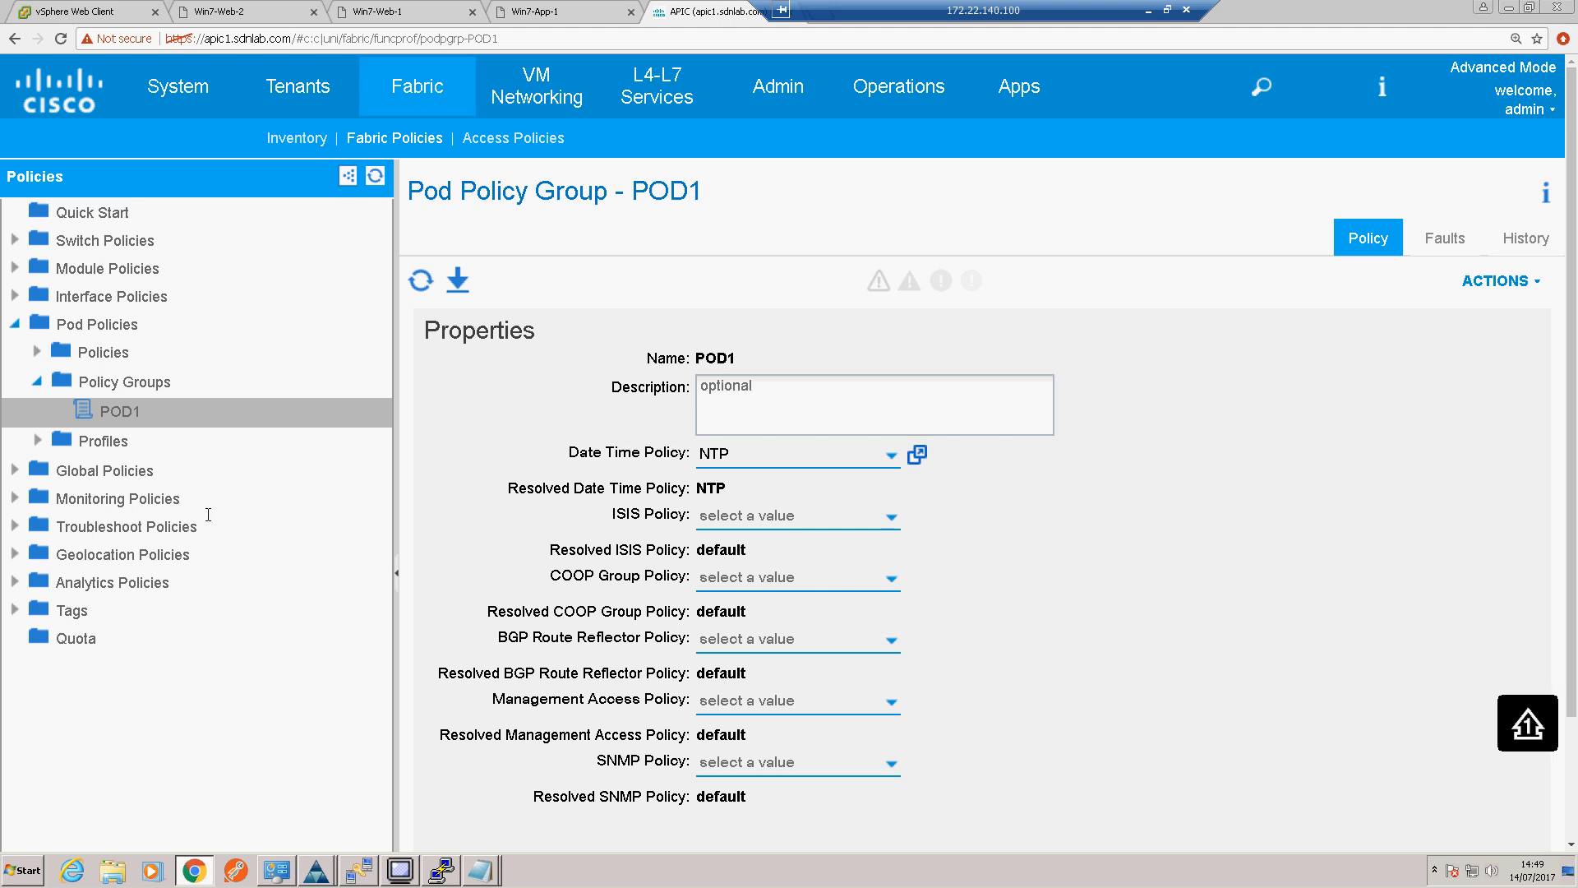
{"action": "left_click", "coordinate": [39, 353]}
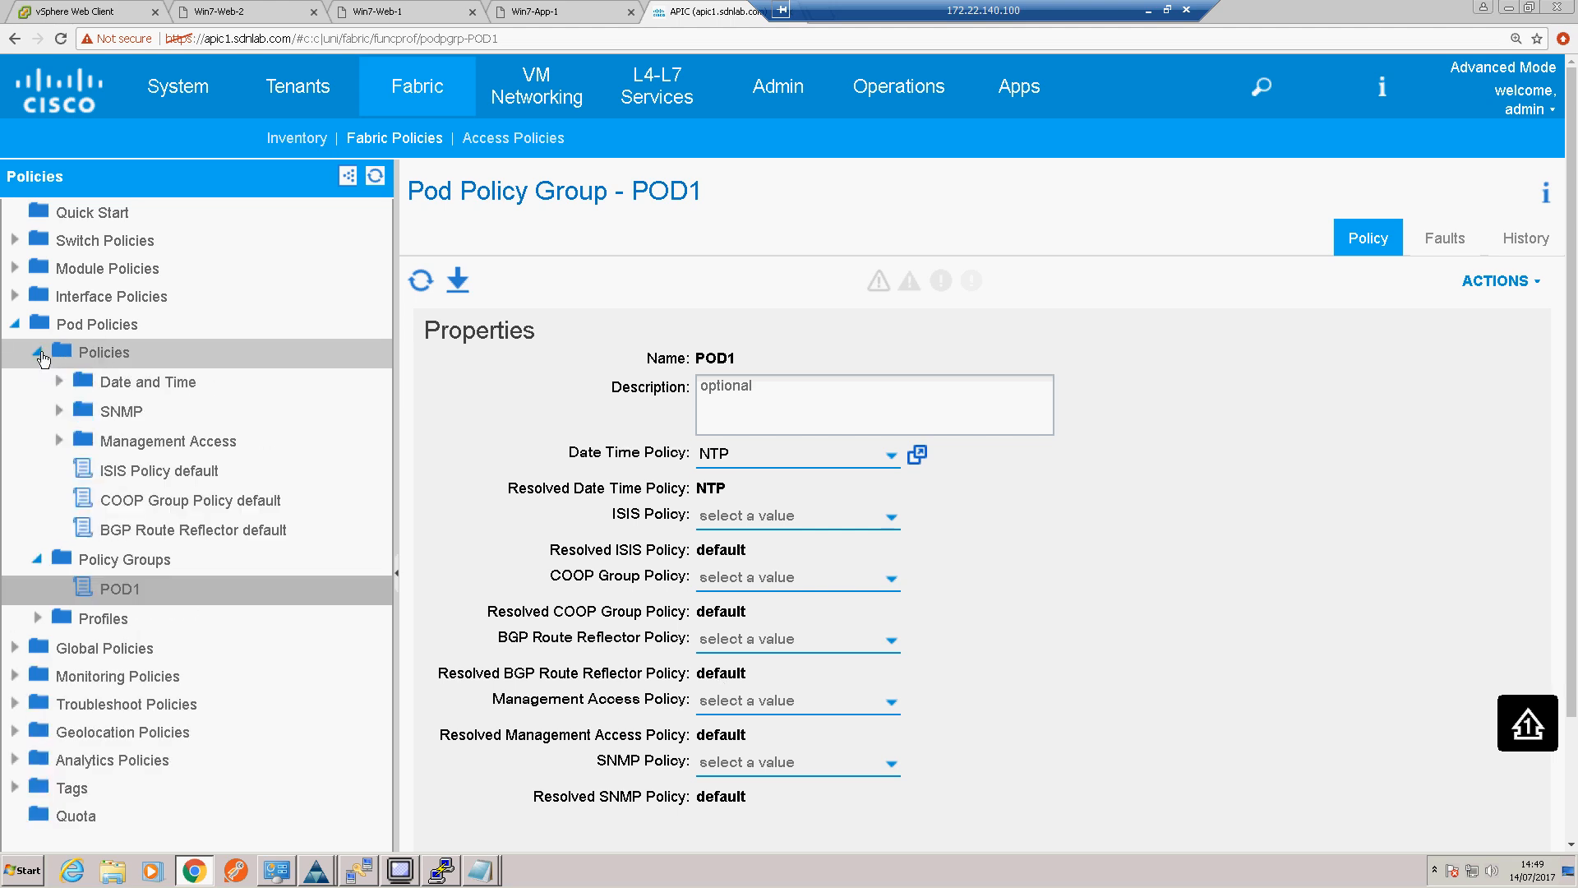
{"action": "left_click", "coordinate": [204, 535]}
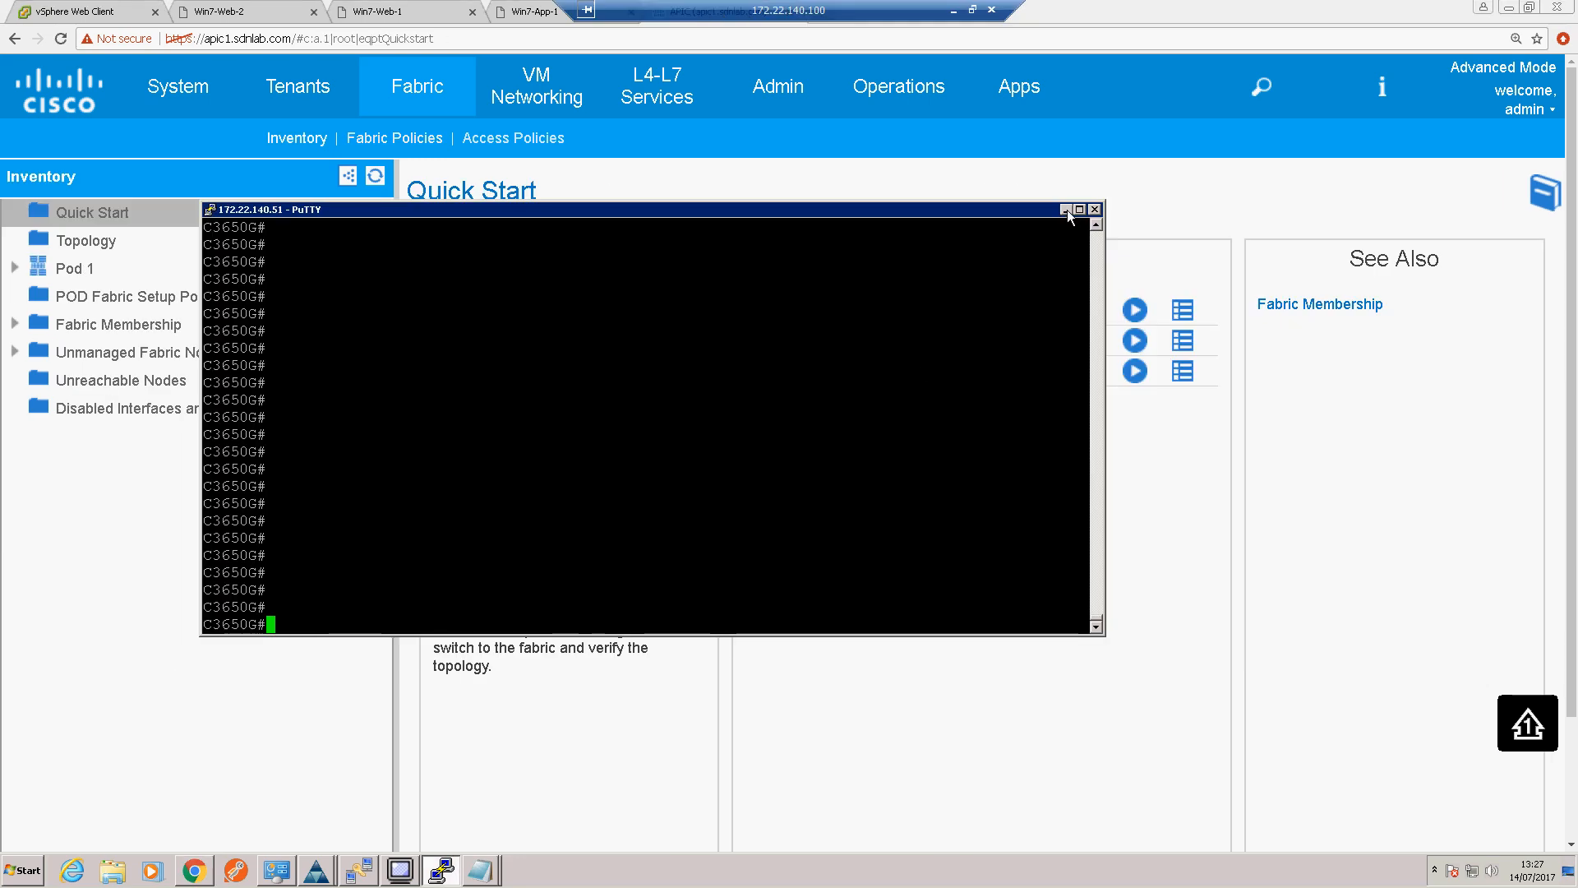
Step: Switch to the PuTTY session on the C3650G switch and run sh etherchannel summary
{"action": "left_click", "coordinate": [1066, 210]}
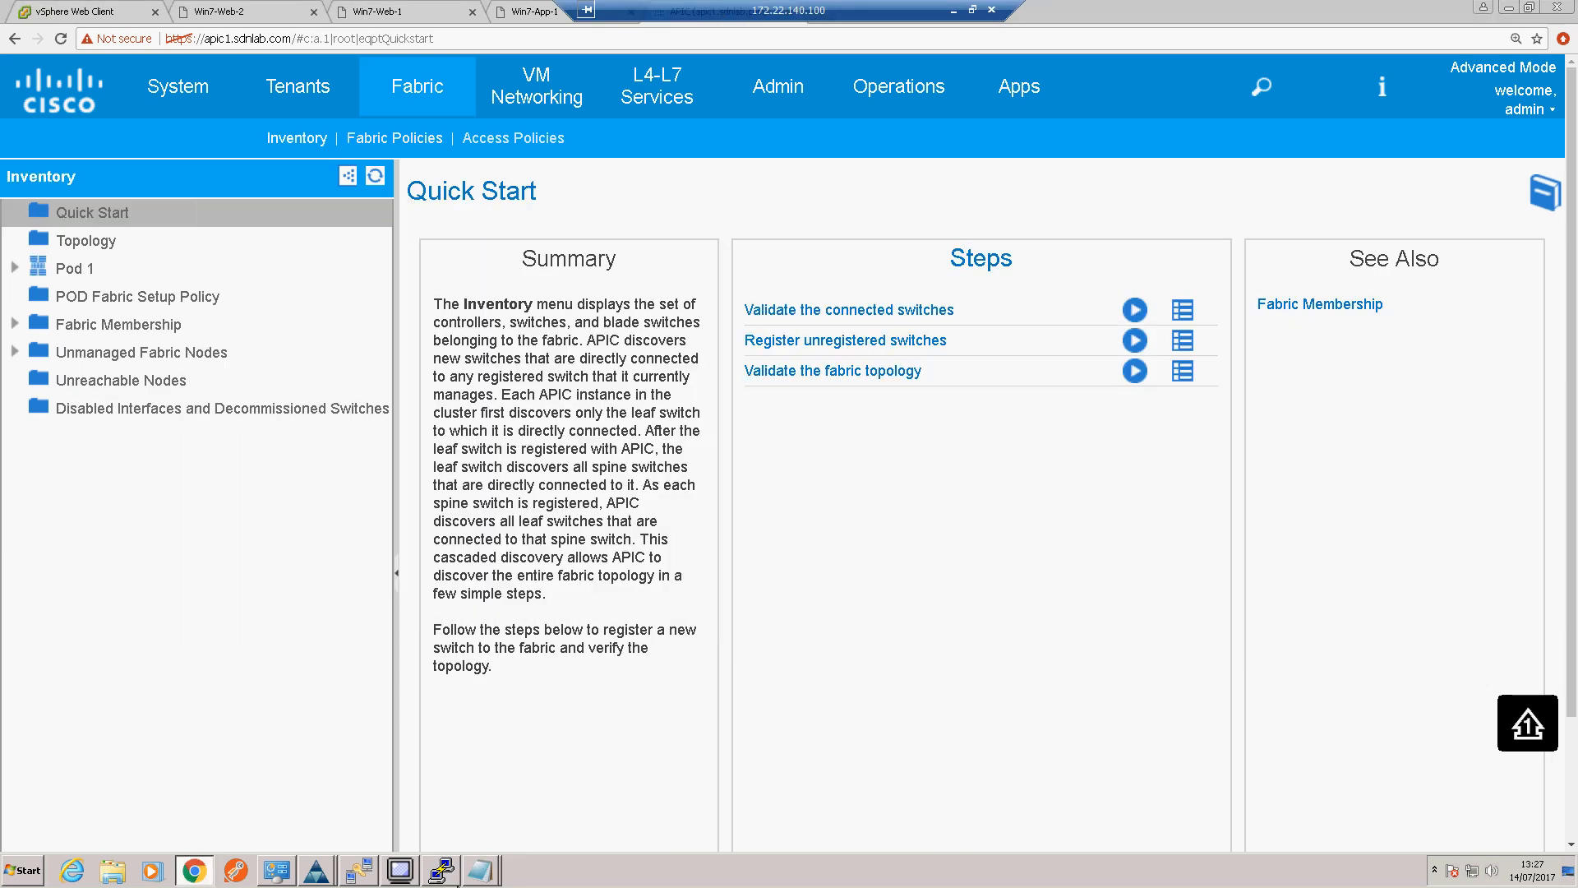
{"action": "left_click", "coordinate": [452, 876]}
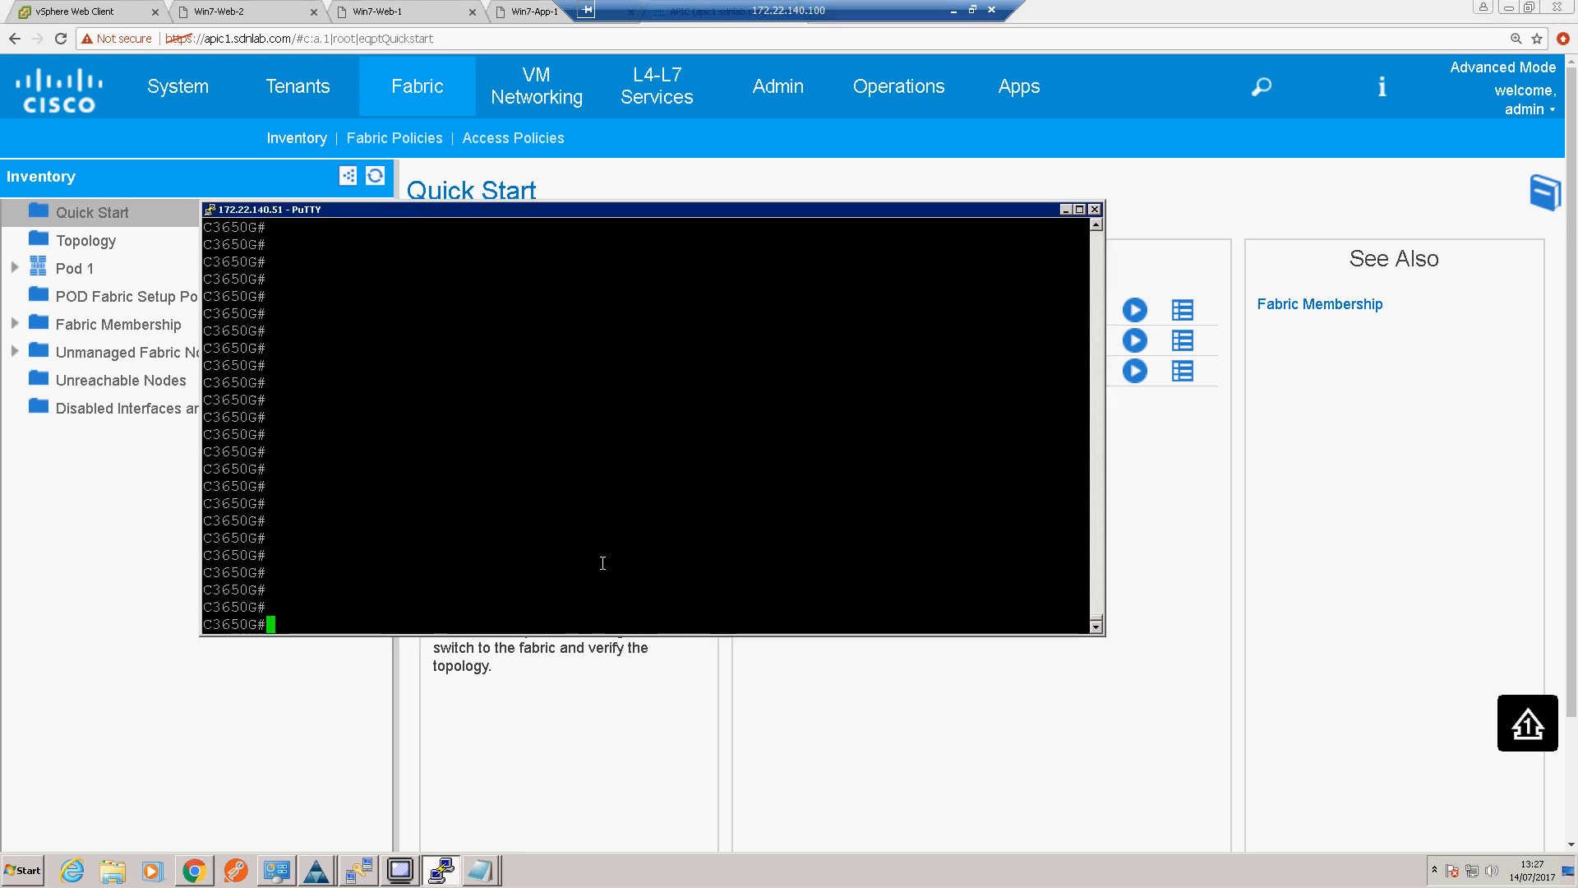
{"action": "type", "text": "sh ether"}
{"action": "key", "text": "Tab"}
{"action": "type", "text": "sum"}
{"action": "key", "text": "Tab"}
{"action": "key", "text": "Return"}
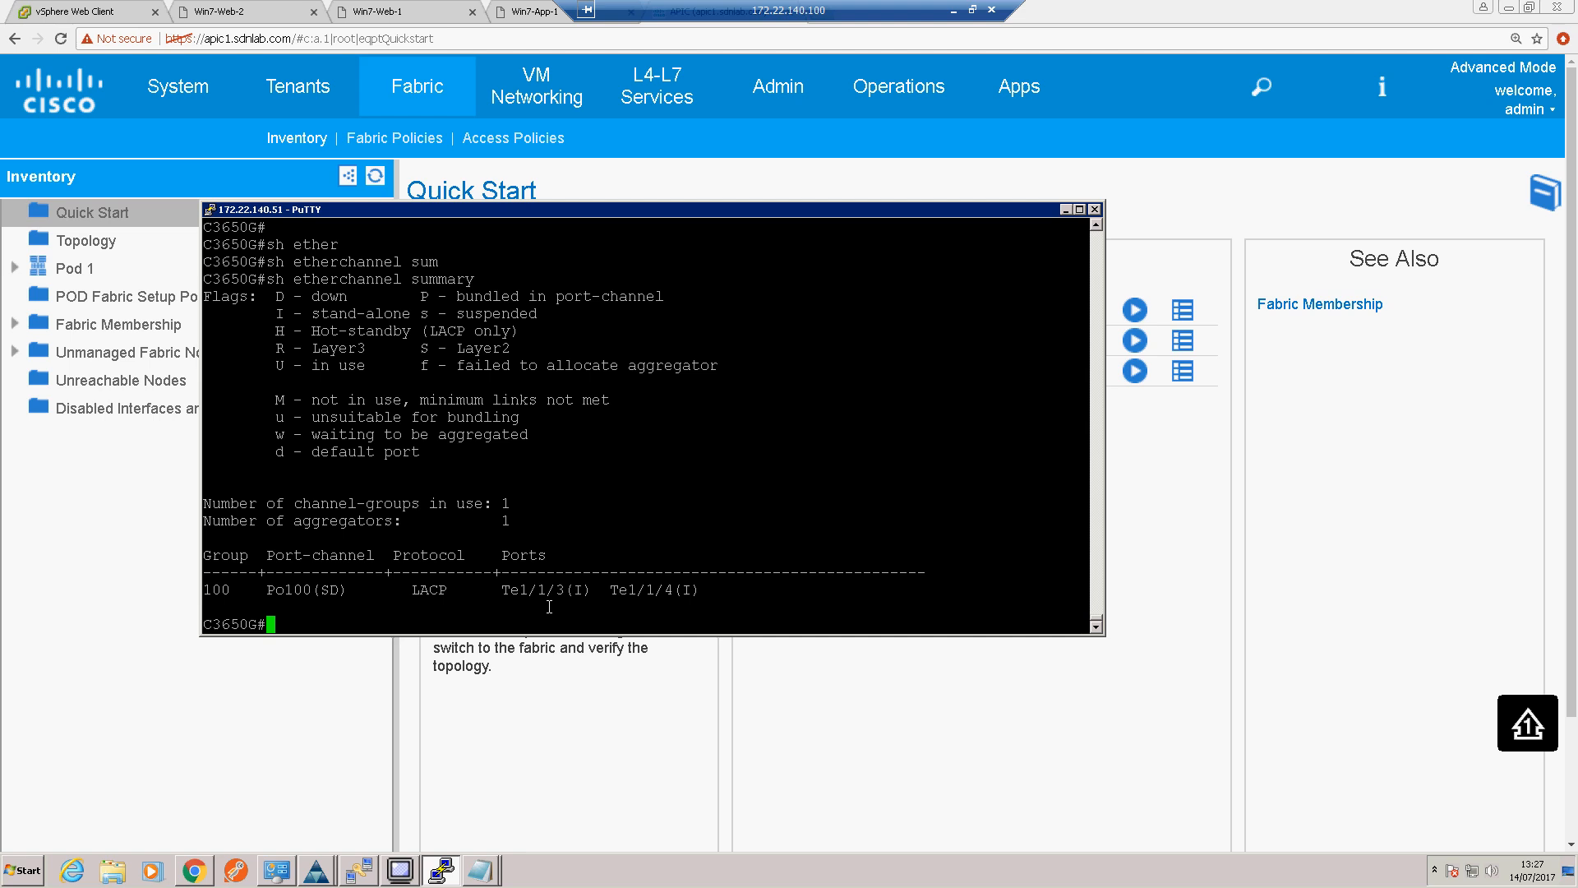
Step: List the OSPF neighbours of the C3650G switch with sh ip ospf neighbor
{"action": "type", "text": "sh ip ospf nei"}
{"action": "key", "text": "Tab"}
{"action": "key", "text": "Return"}
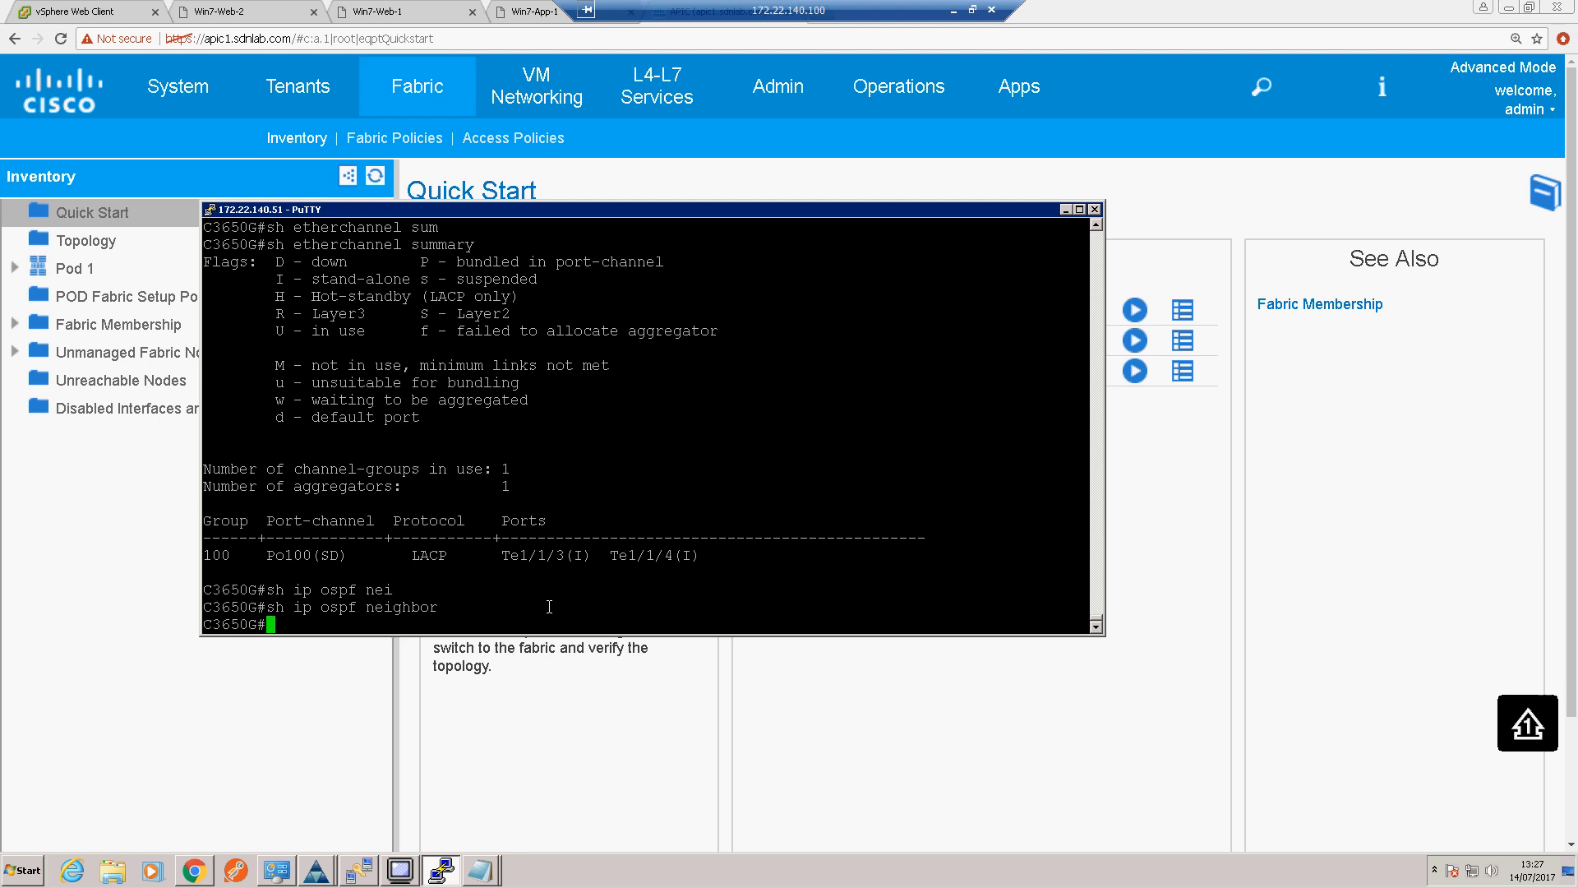
{"action": "key", "text": "Return"}
{"action": "key", "text": "Return"}
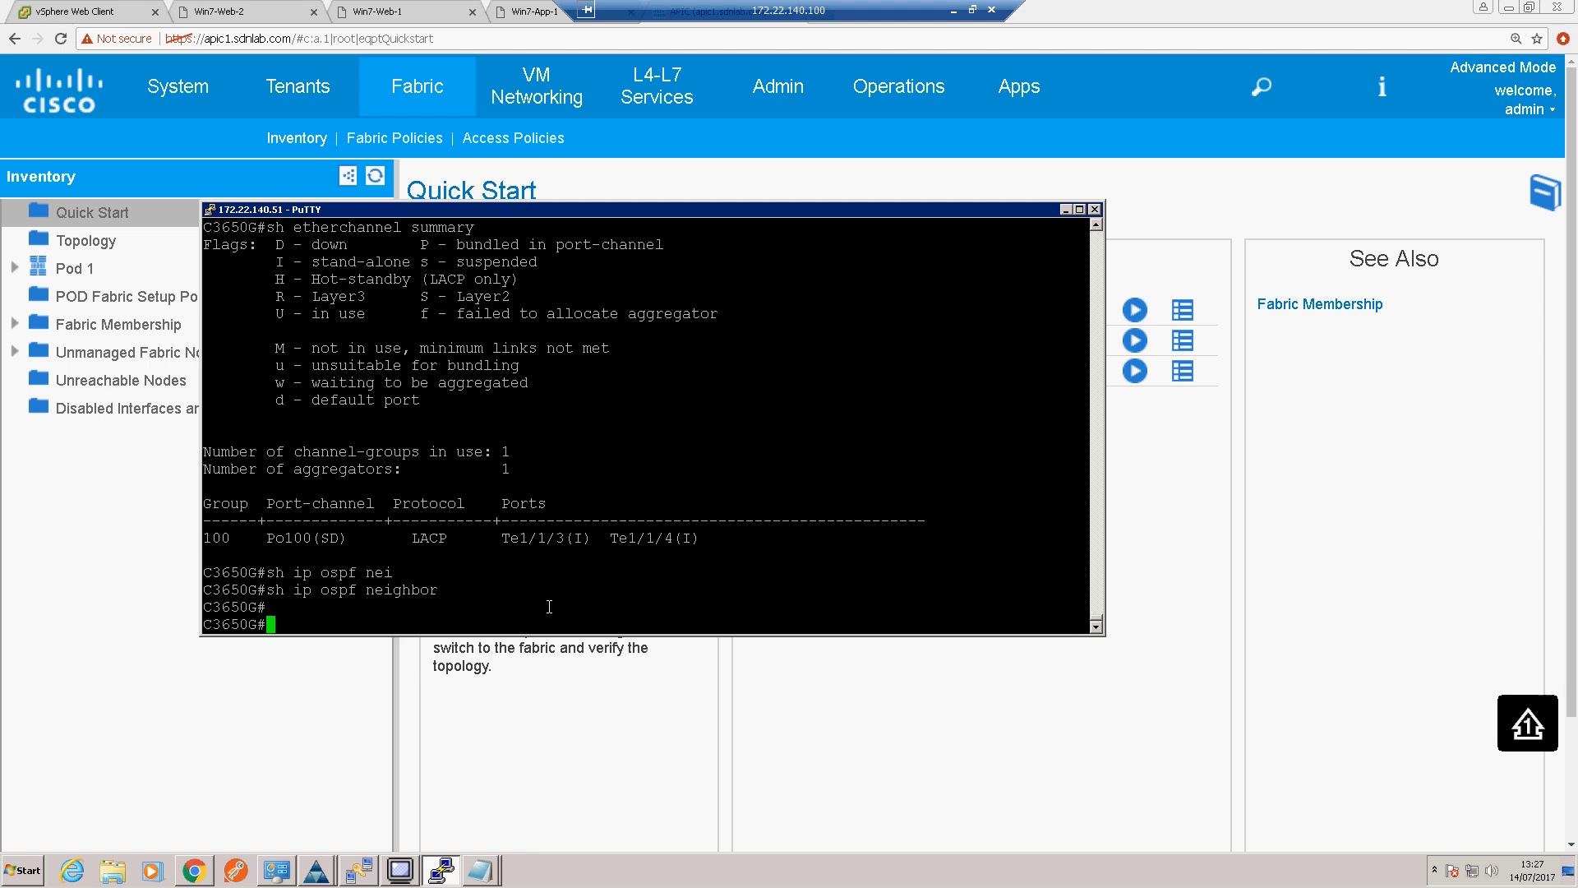
Step: Display the routing table with sh ip route and mark the default route and the Loopback0 address 1.1.1.1
{"action": "type", "text": "sh iup"}
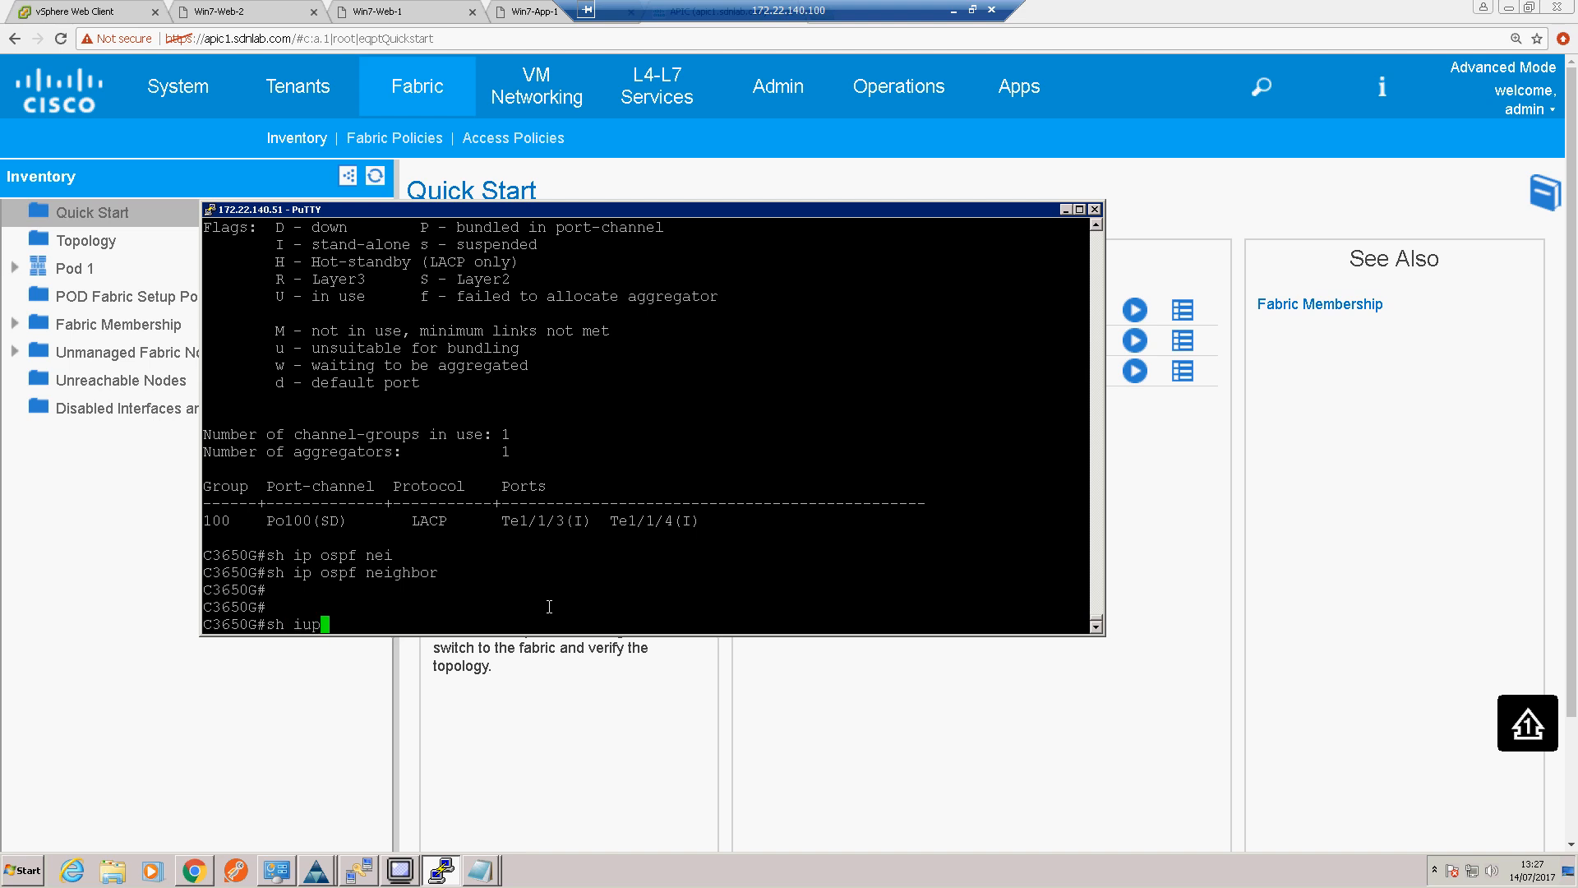
{"action": "key", "text": "BackSpace"}
{"action": "key", "text": "BackSpace"}
{"action": "type", "text": "p route"}
{"action": "key", "text": "Return"}
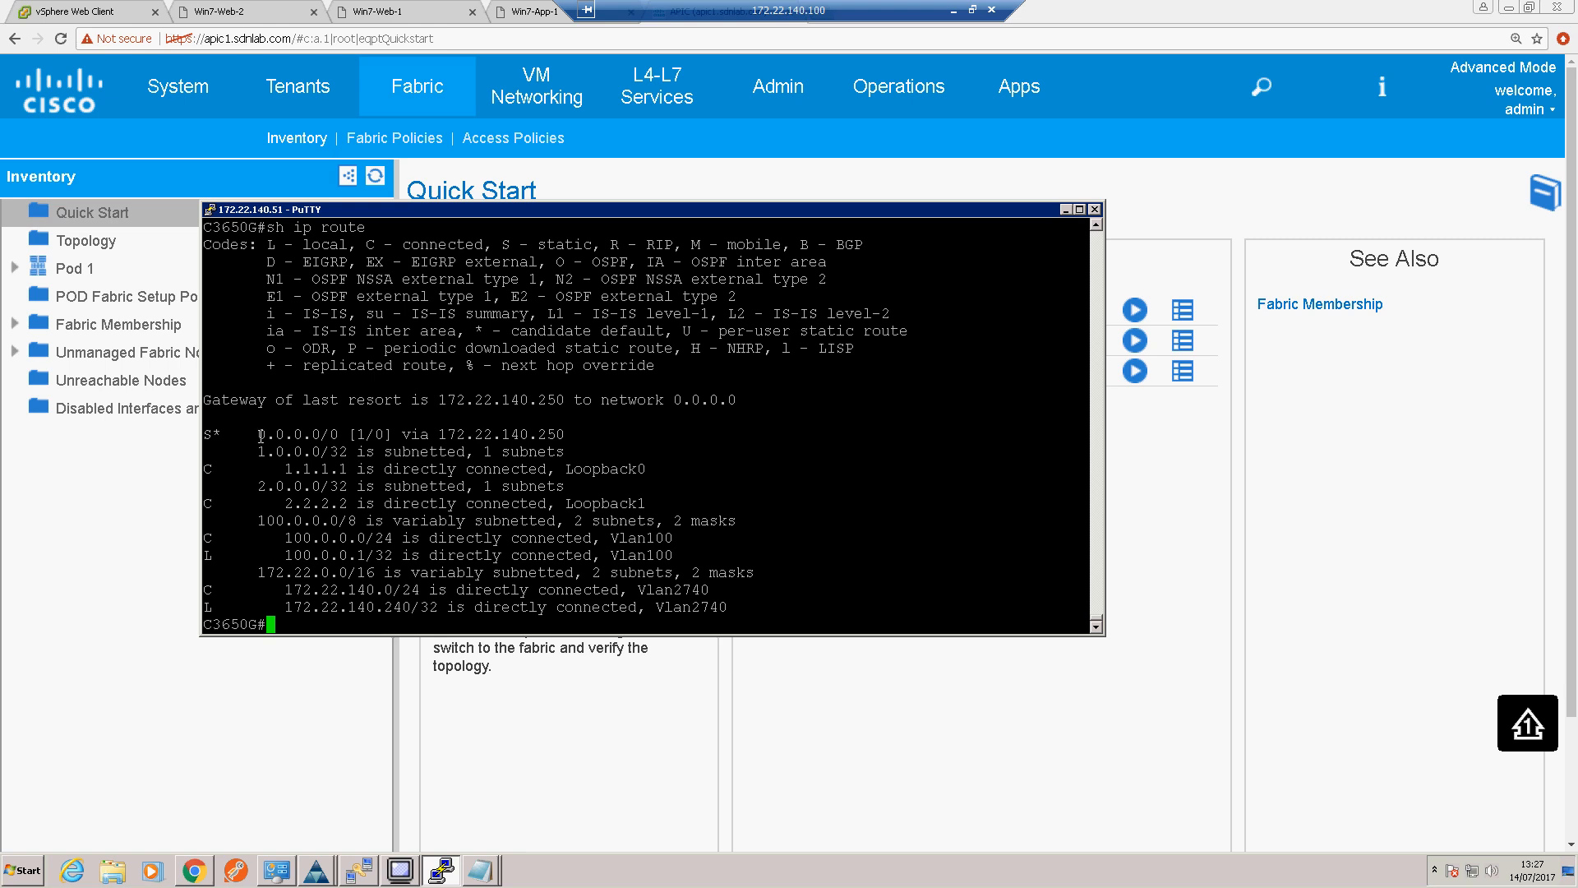
{"action": "left_click_drag", "start_coordinate": [252, 434], "coordinate": [528, 435]}
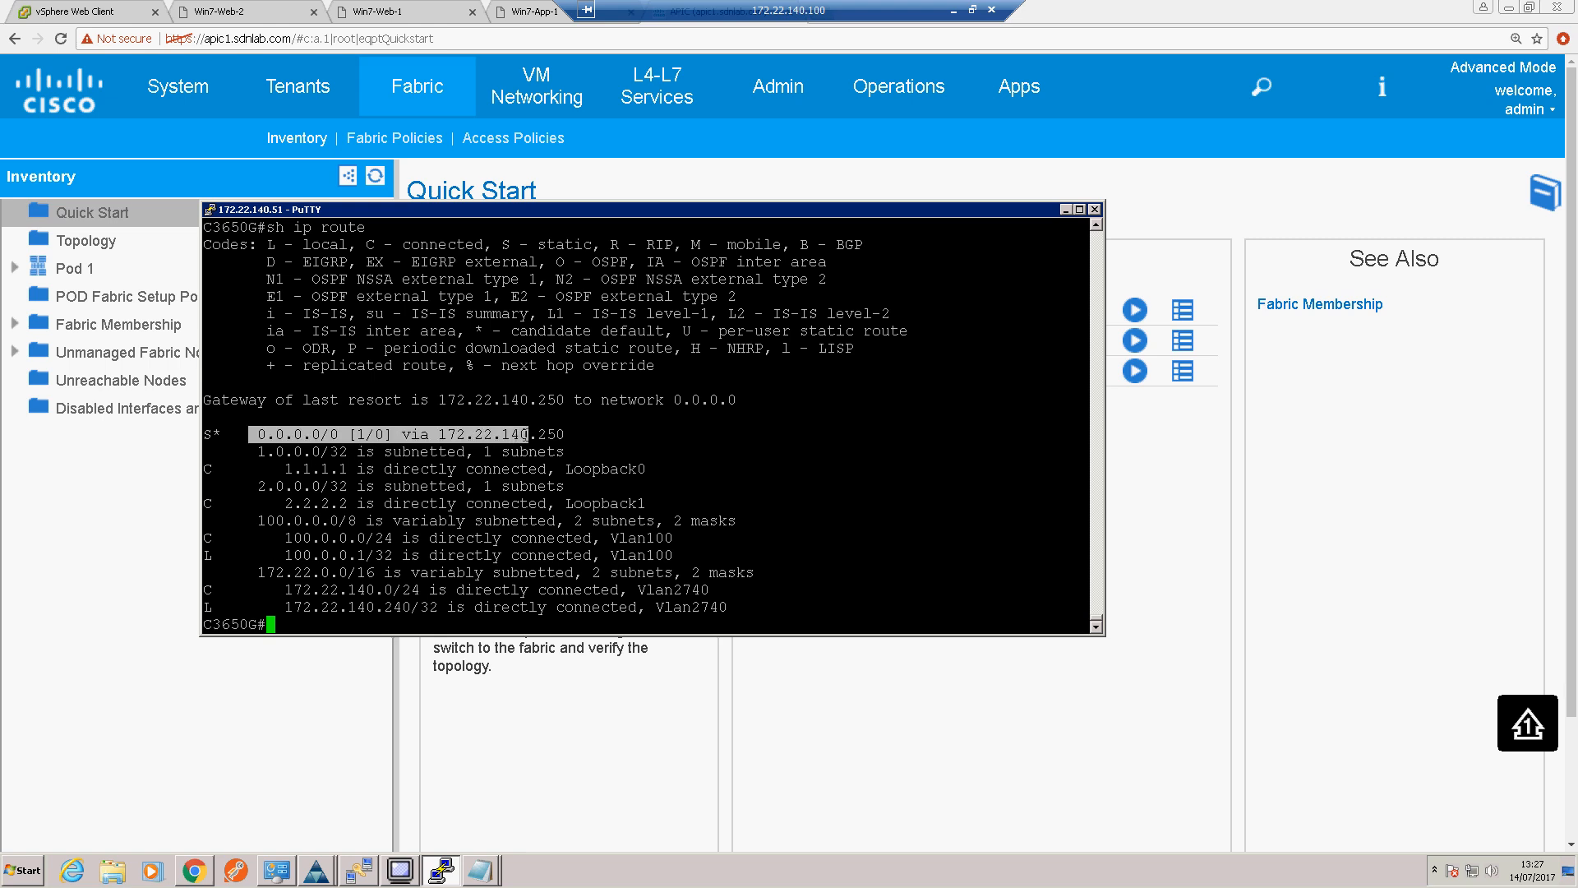
{"action": "left_click_drag", "start_coordinate": [288, 468], "coordinate": [346, 469]}
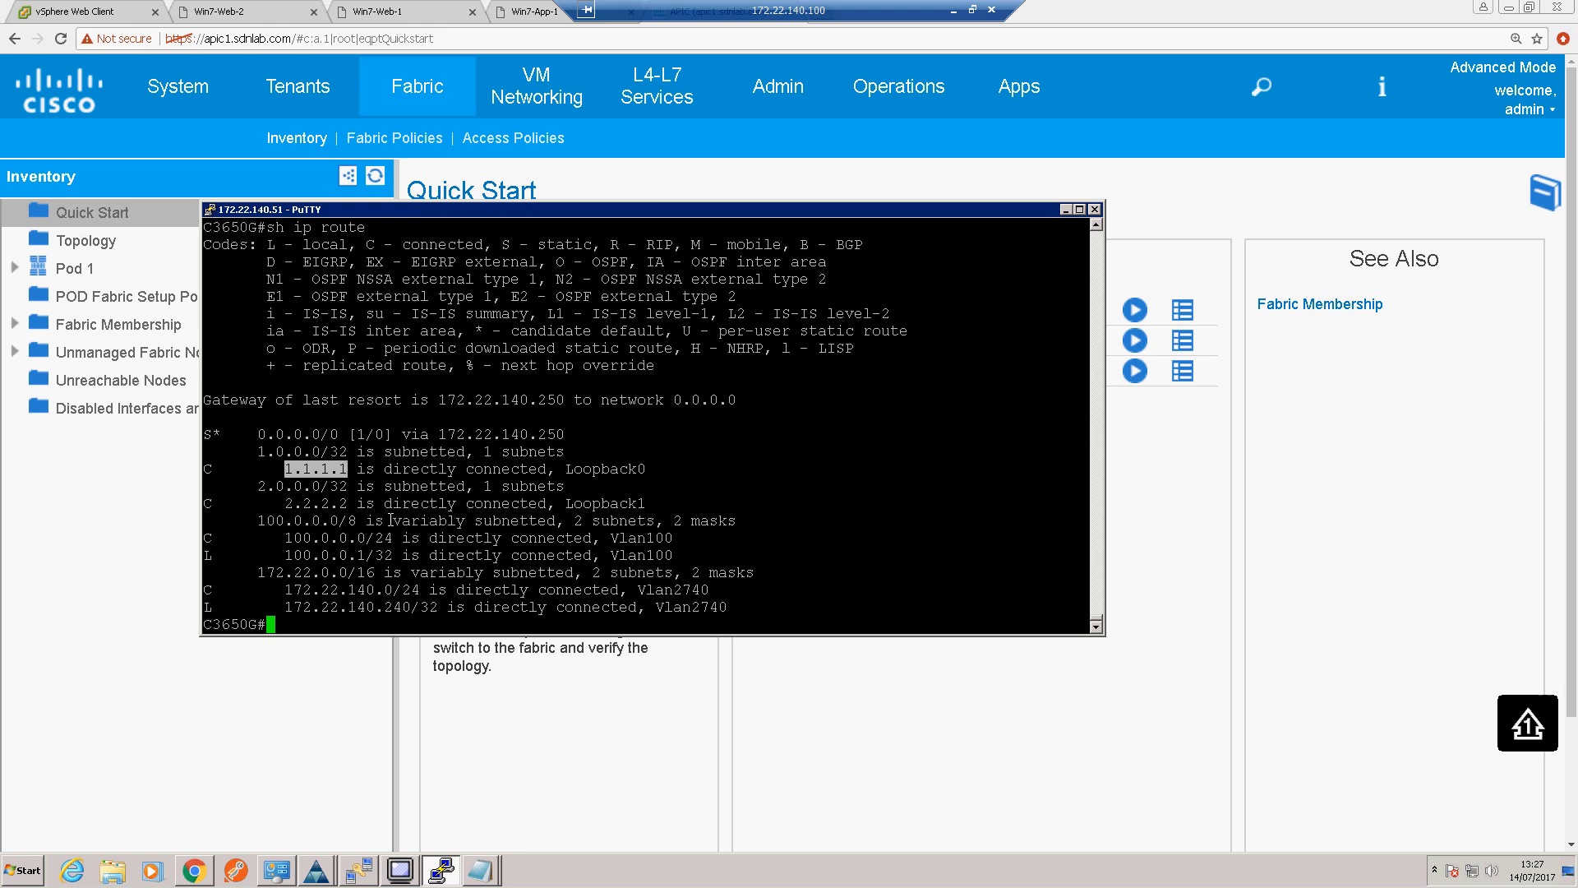
{"action": "left_click", "coordinate": [394, 628]}
{"action": "key", "text": "Return"}
{"action": "key", "text": "Return"}
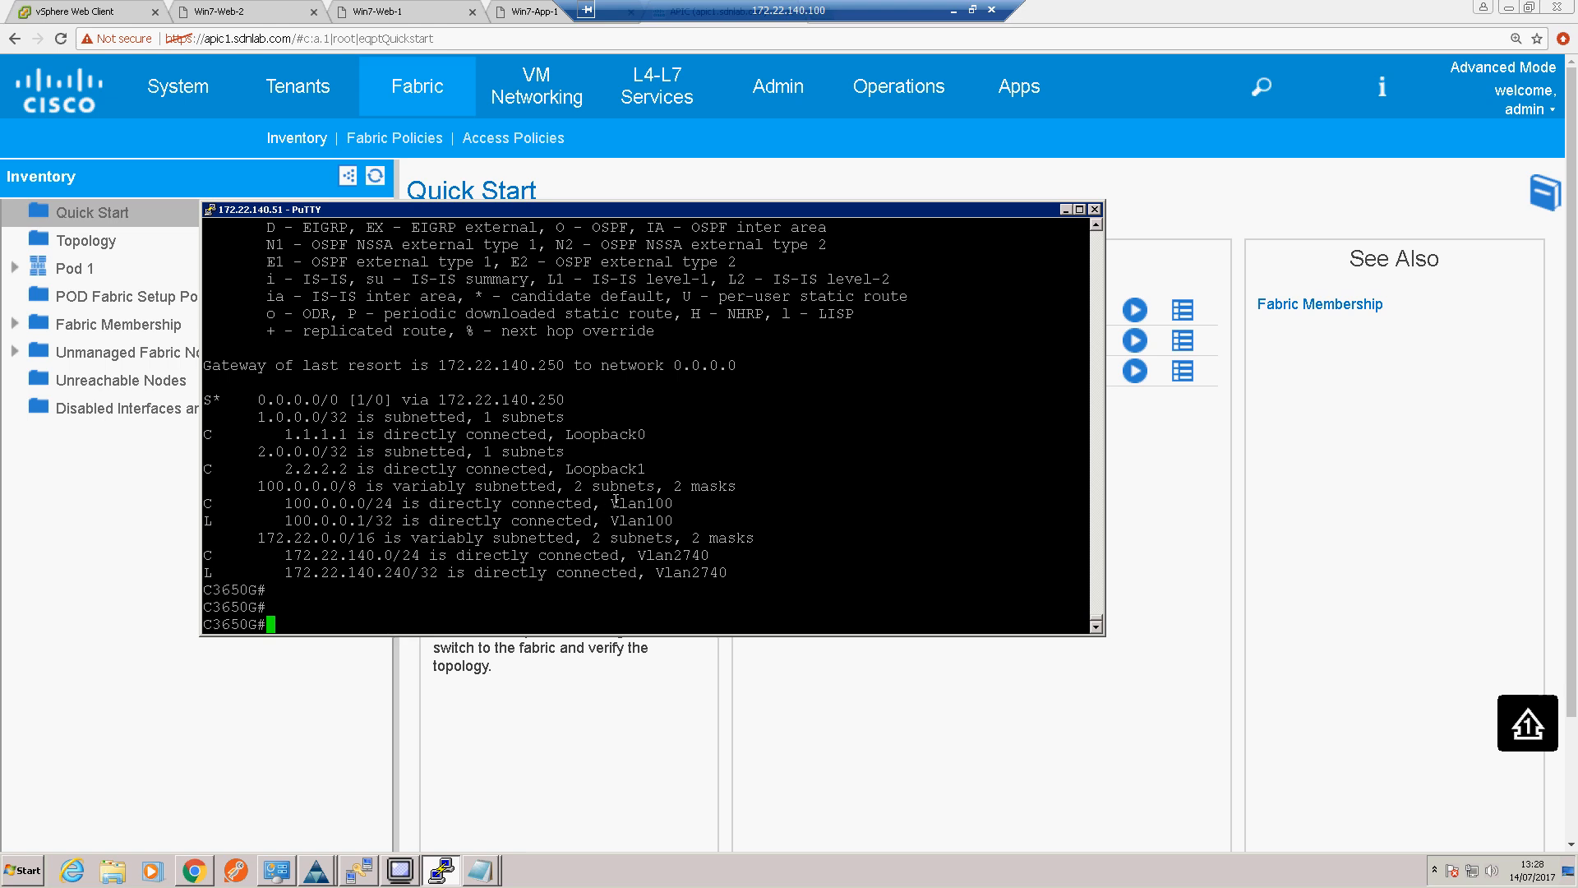
Step: Check the L3OUT diagram in Visio, mark Vlan100 in the switch's routing output, and return to the APIC page
{"action": "left_click", "coordinate": [952, 12]}
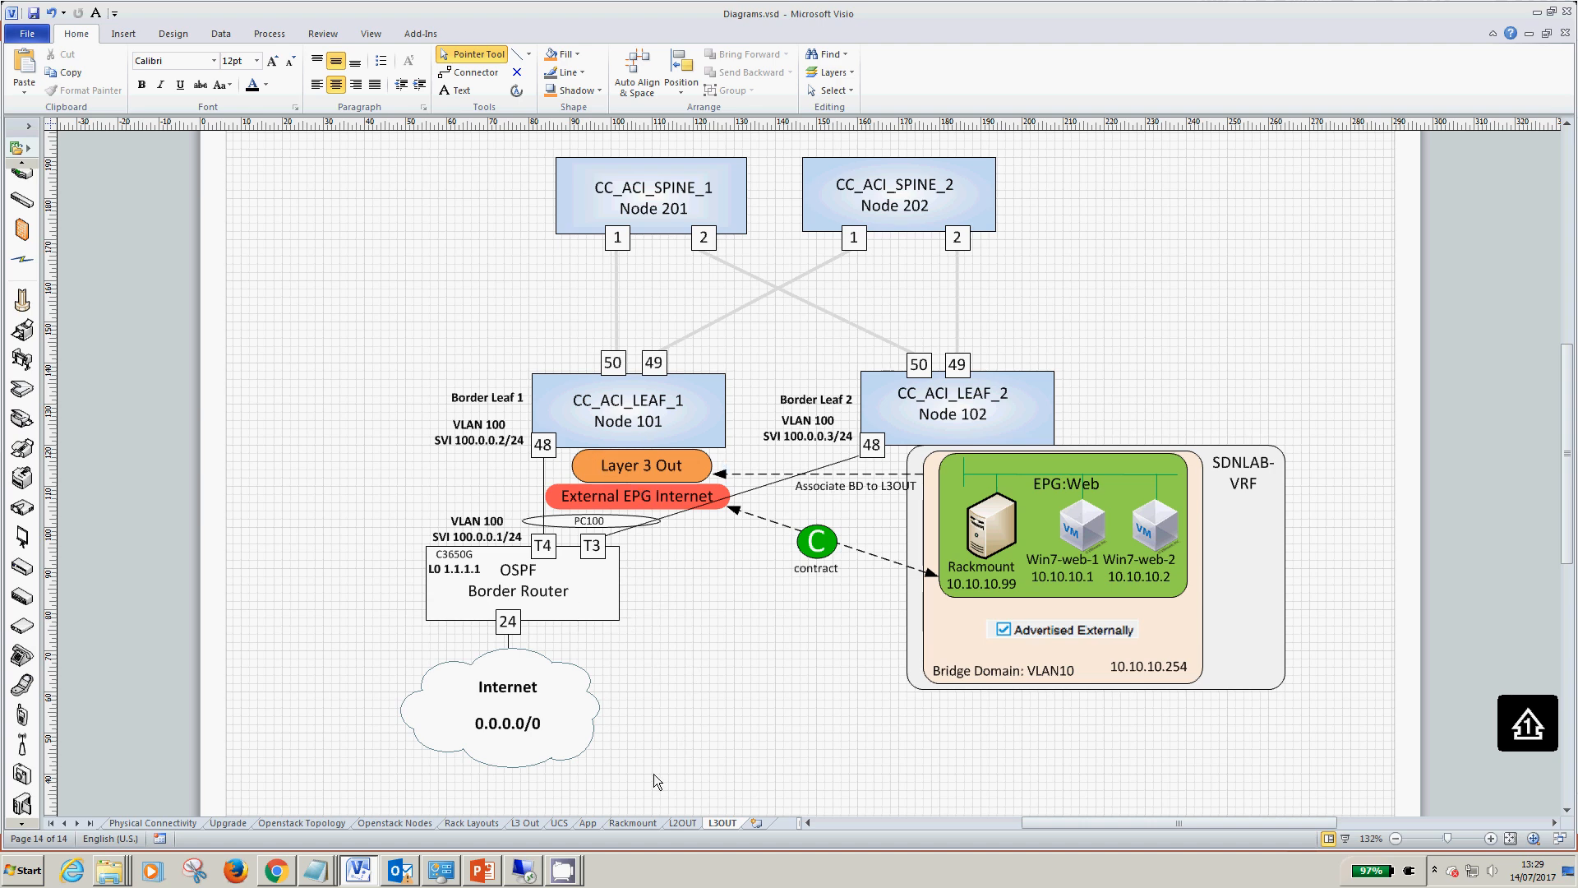
{"action": "left_click", "coordinate": [524, 870]}
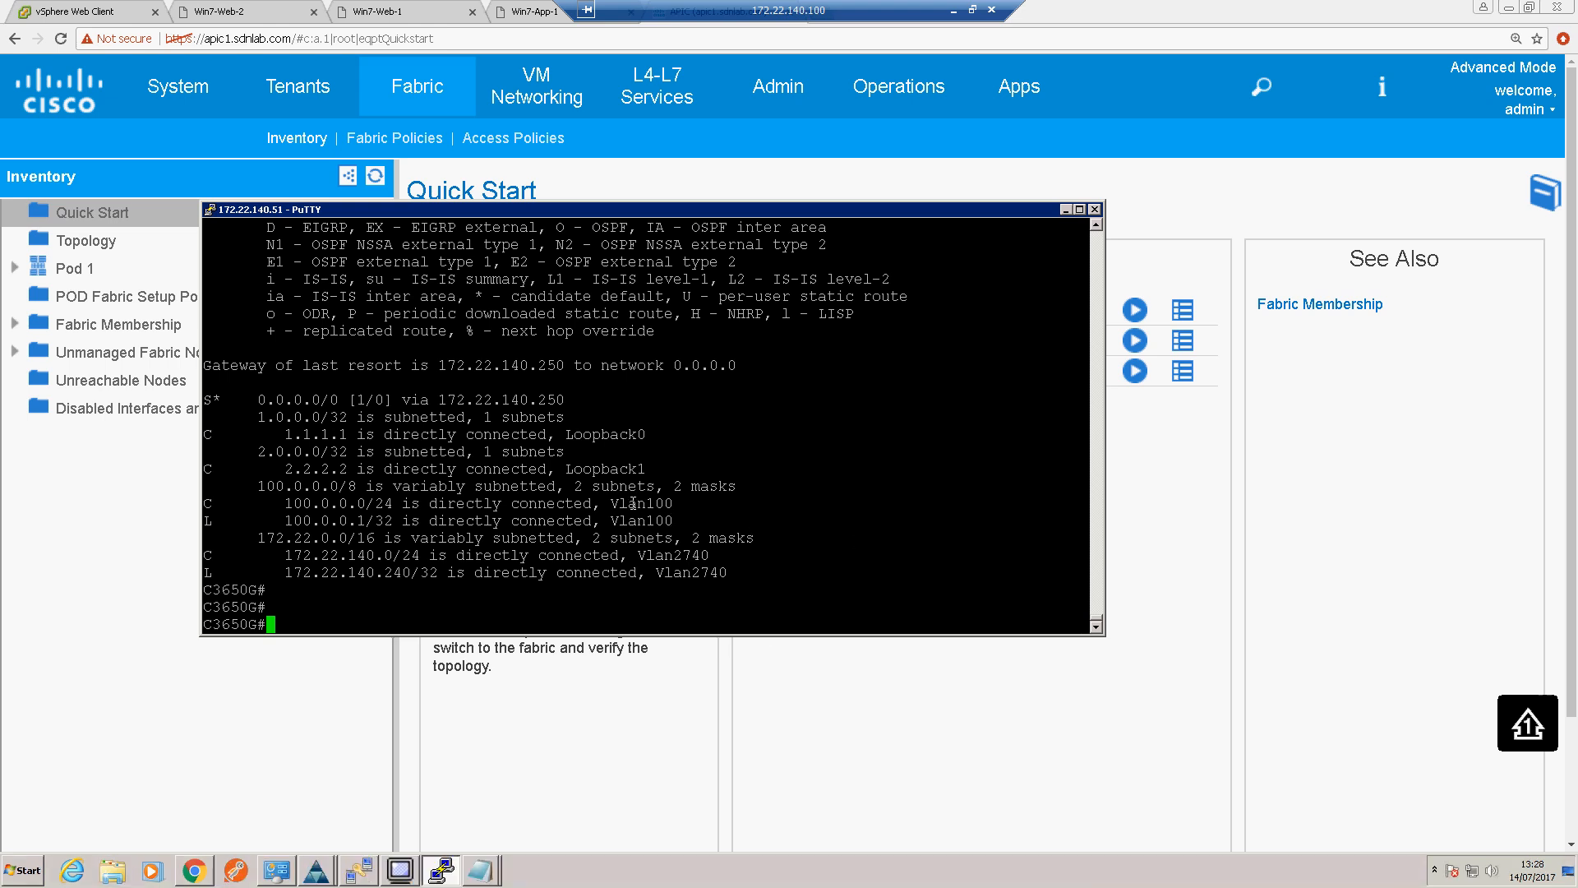
{"action": "left_click_drag", "start_coordinate": [610, 503], "coordinate": [672, 503]}
{"action": "left_click", "coordinate": [770, 576]}
{"action": "key", "text": "Return"}
{"action": "key", "text": "Return"}
{"action": "key", "text": "Return"}
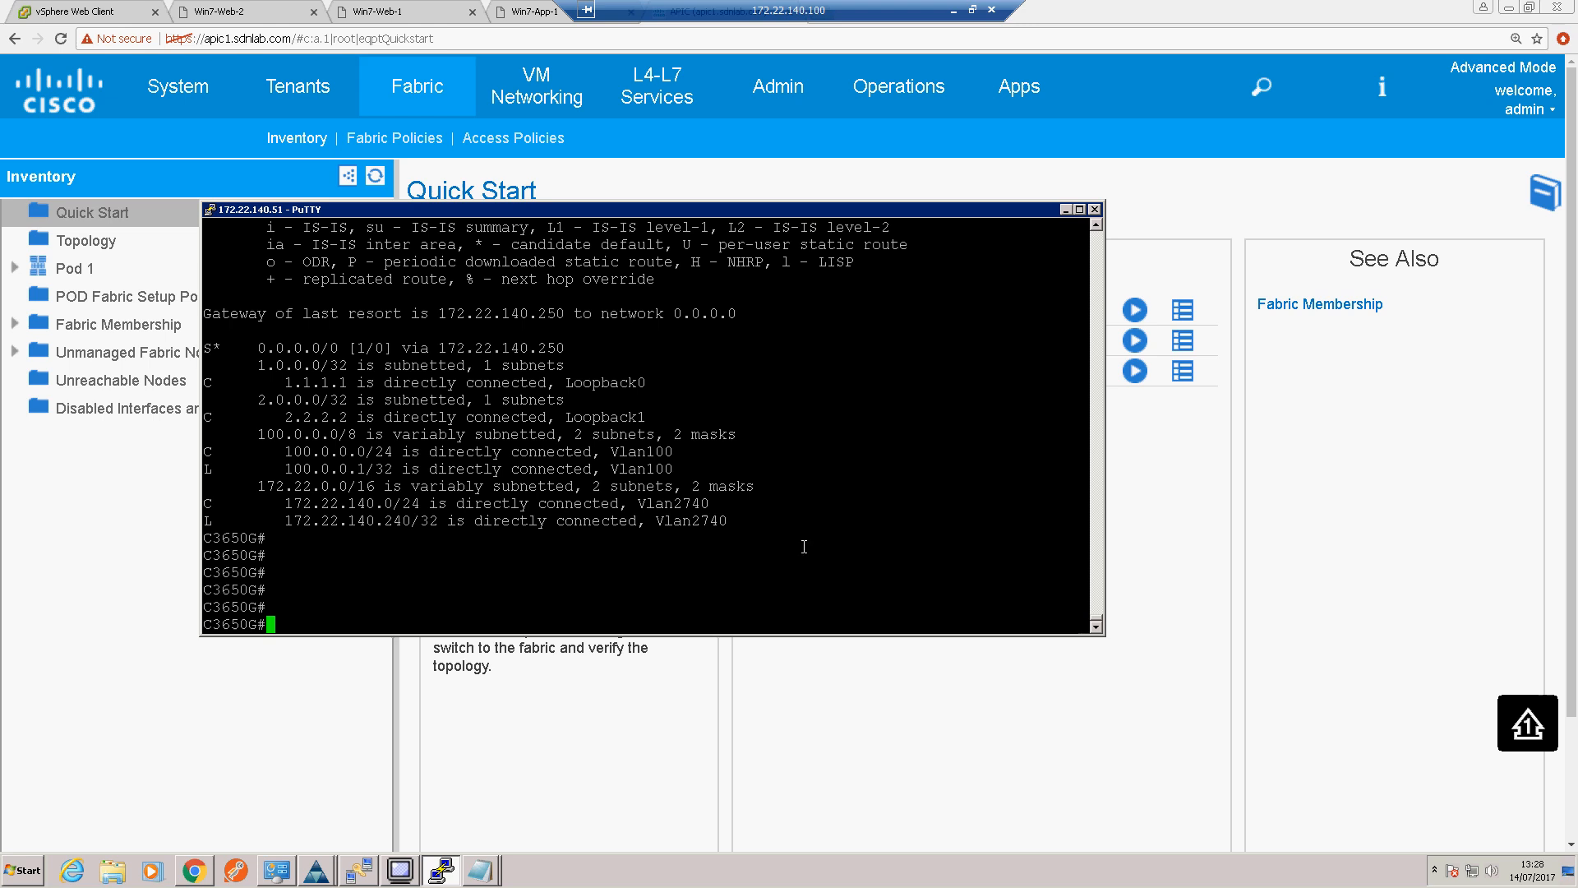
{"action": "left_click", "coordinate": [1066, 210]}
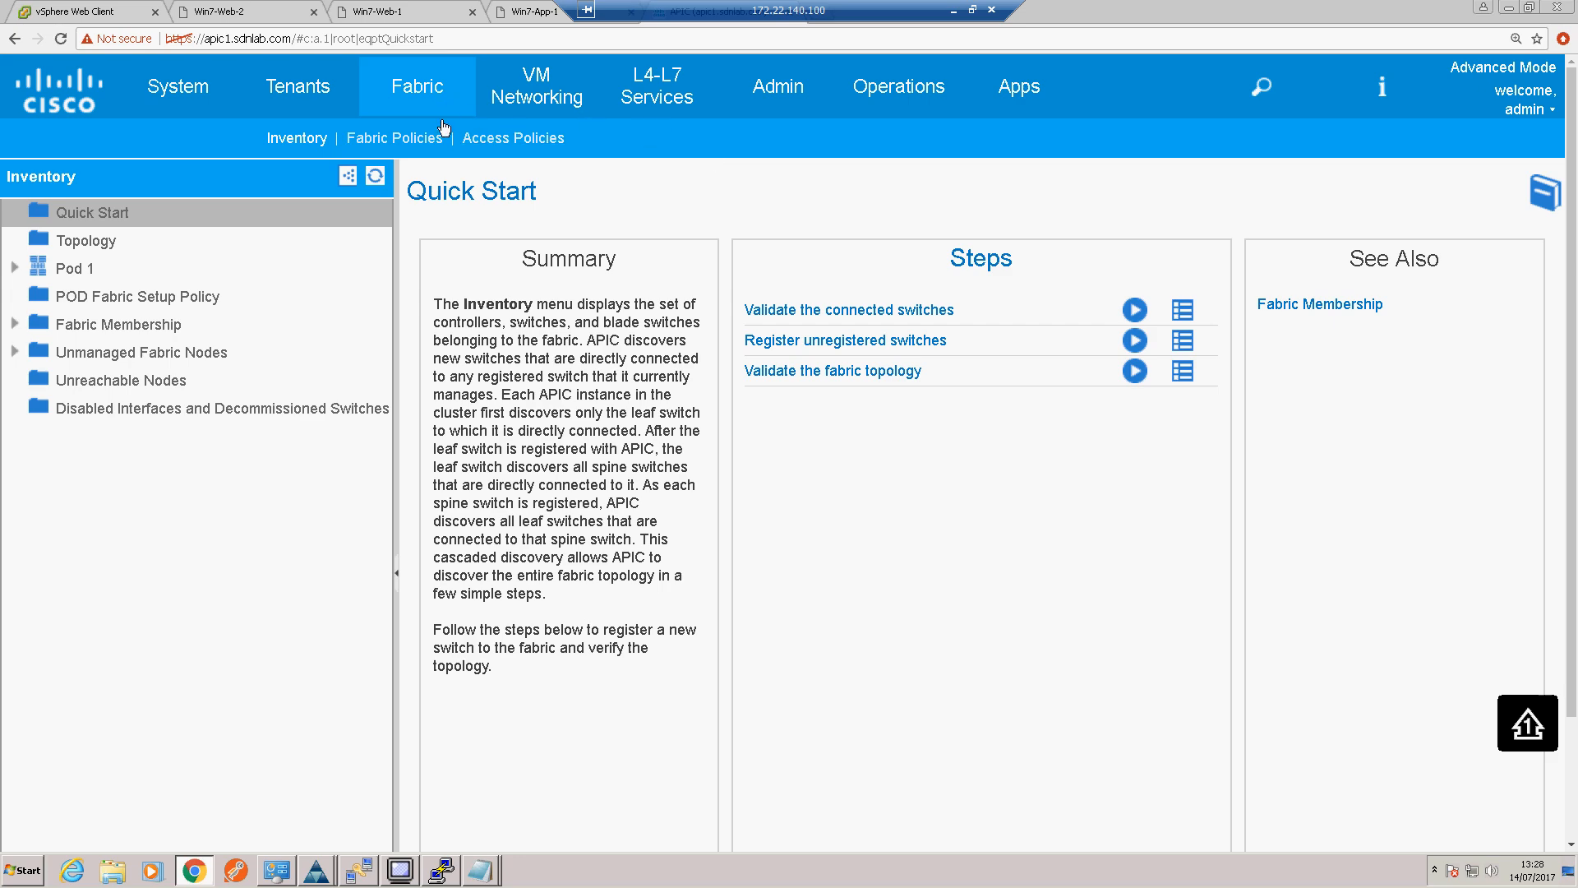
Step: Start a new interface configuration for switches 101-102 with Configure an interface, PC, and VPC in the access policies
{"action": "left_click", "coordinate": [497, 140]}
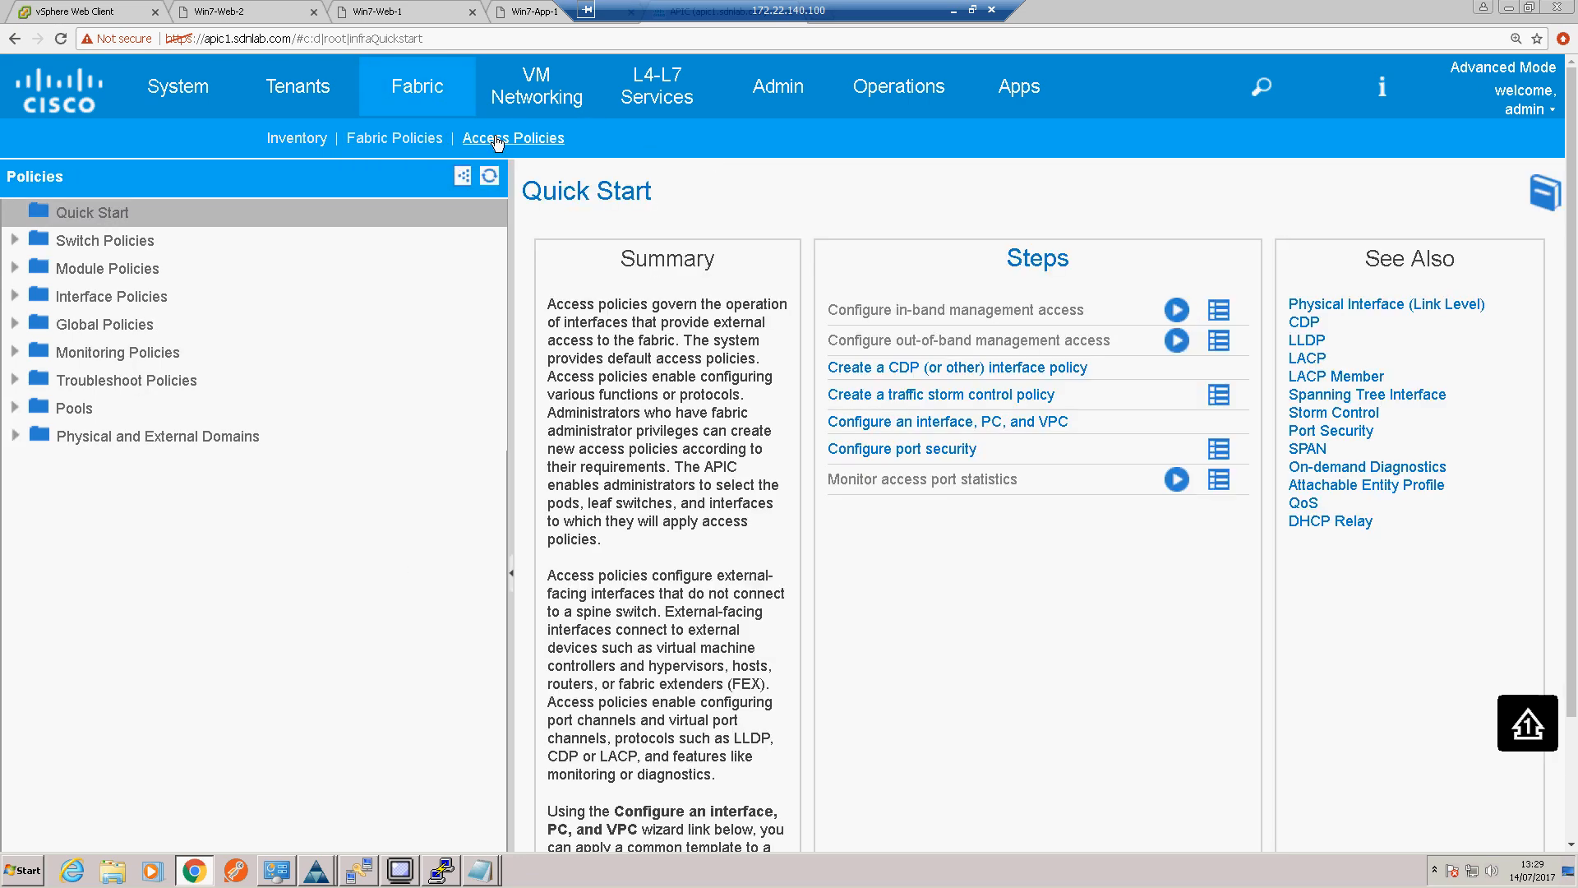
{"action": "left_click", "coordinate": [952, 423]}
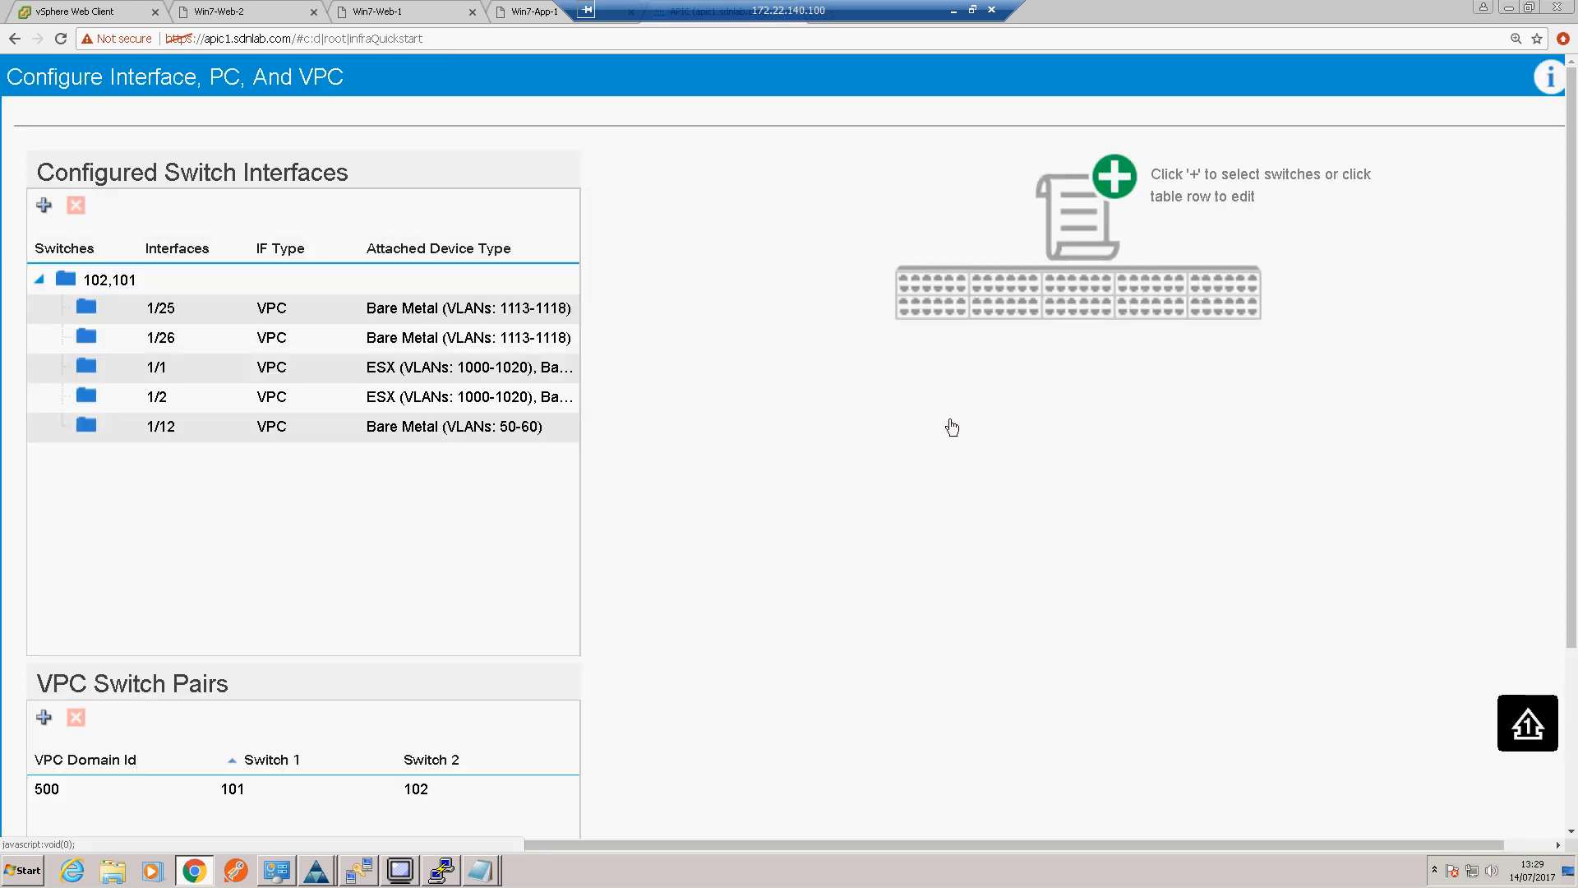
{"action": "left_click", "coordinate": [155, 283]}
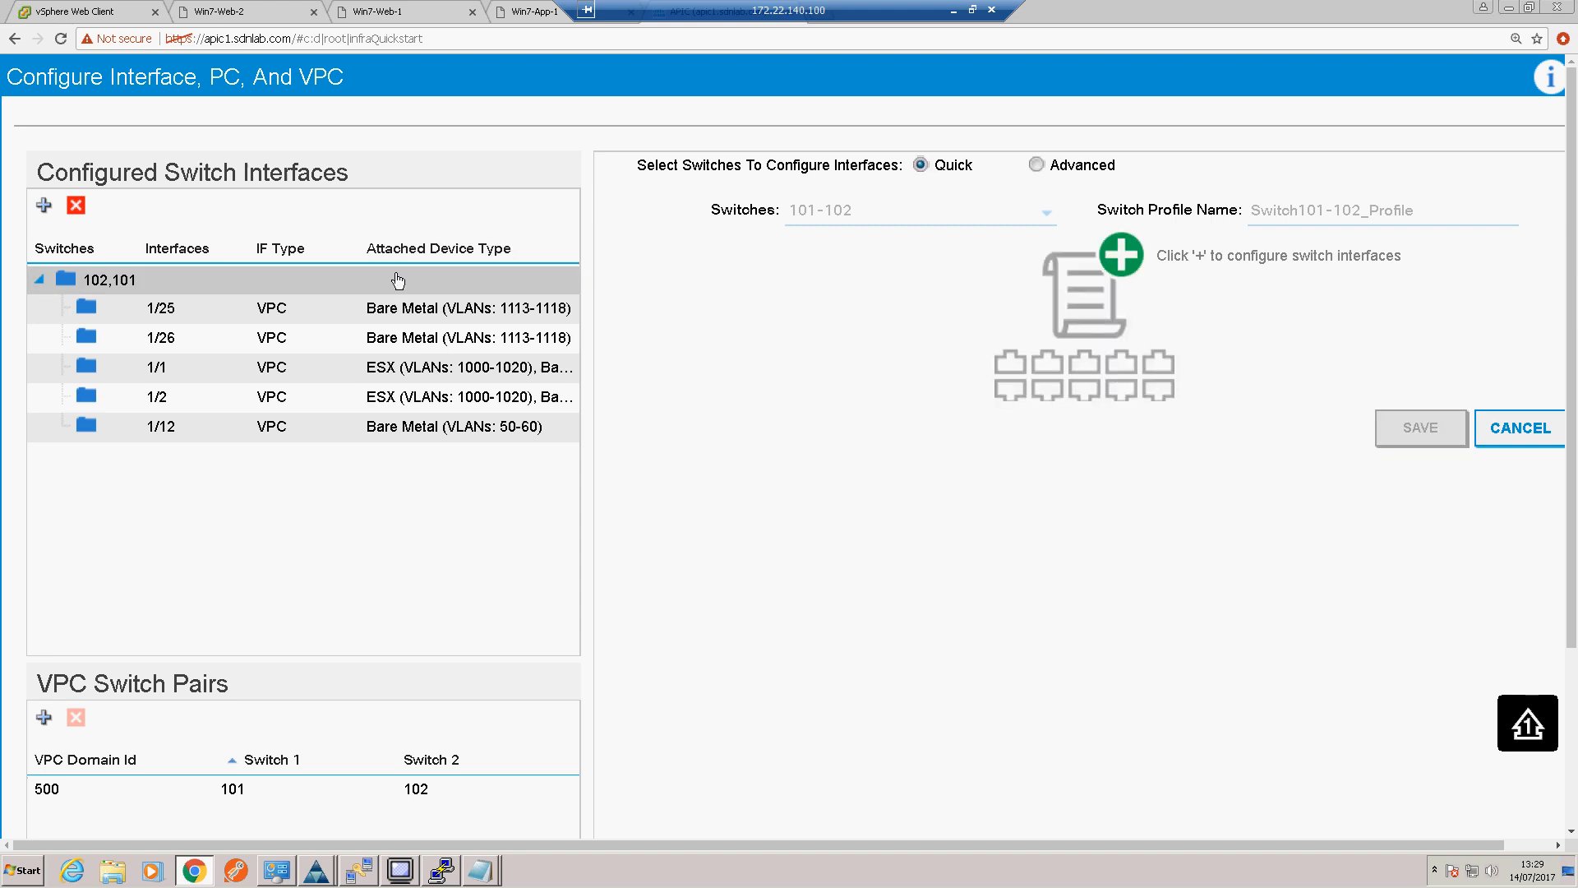
{"action": "left_click", "coordinate": [1120, 257]}
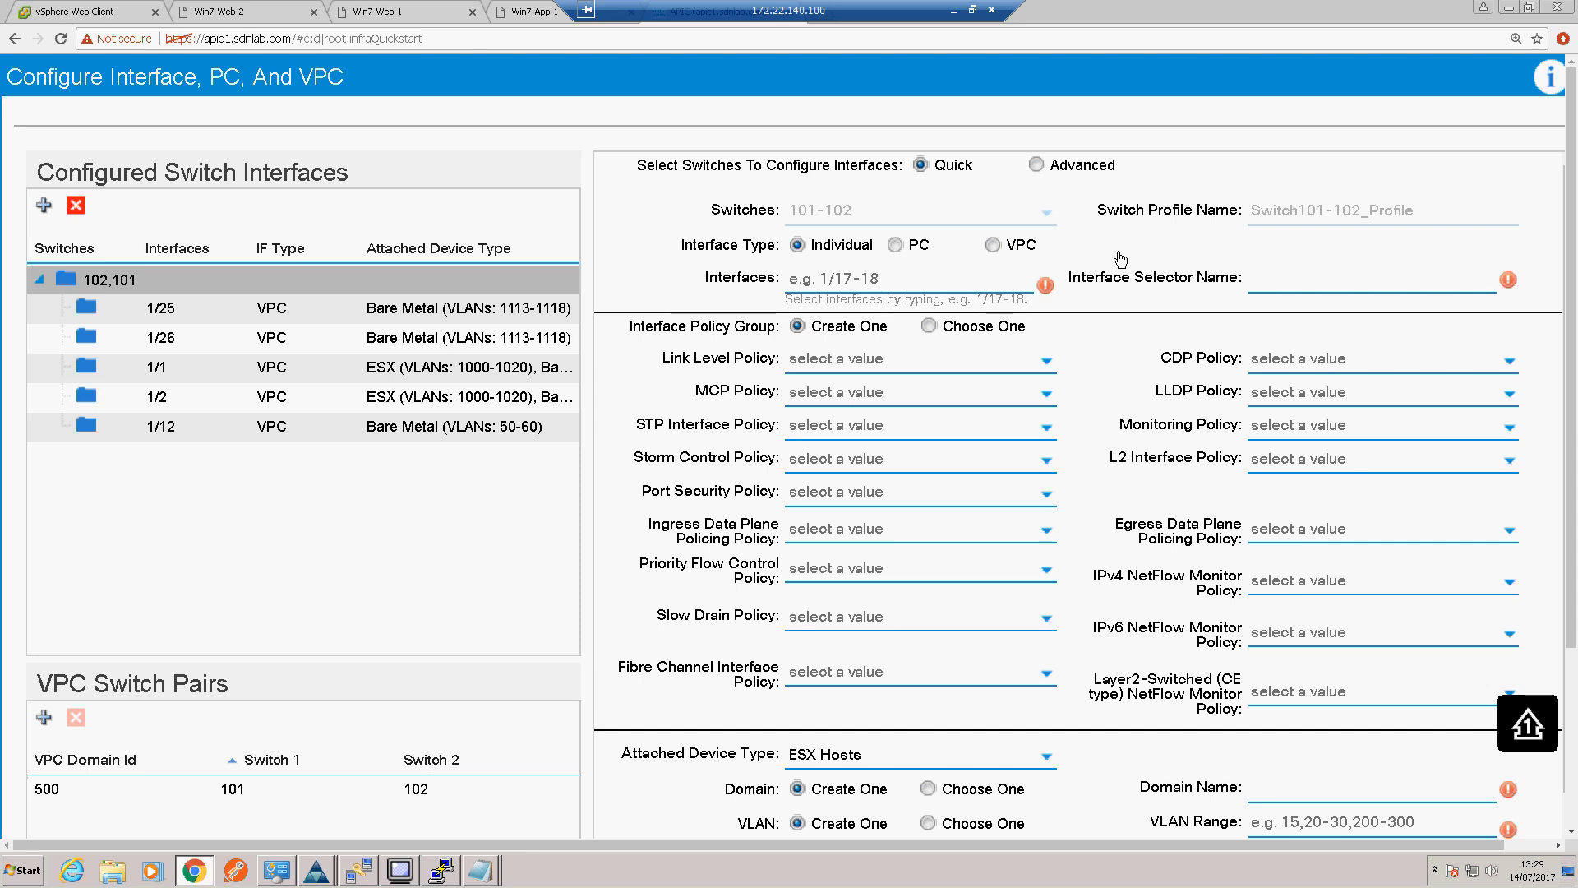
Step: Set the interface type to VPC on interface 1/48 and name the interface selector External-Router
{"action": "left_click", "coordinate": [994, 245]}
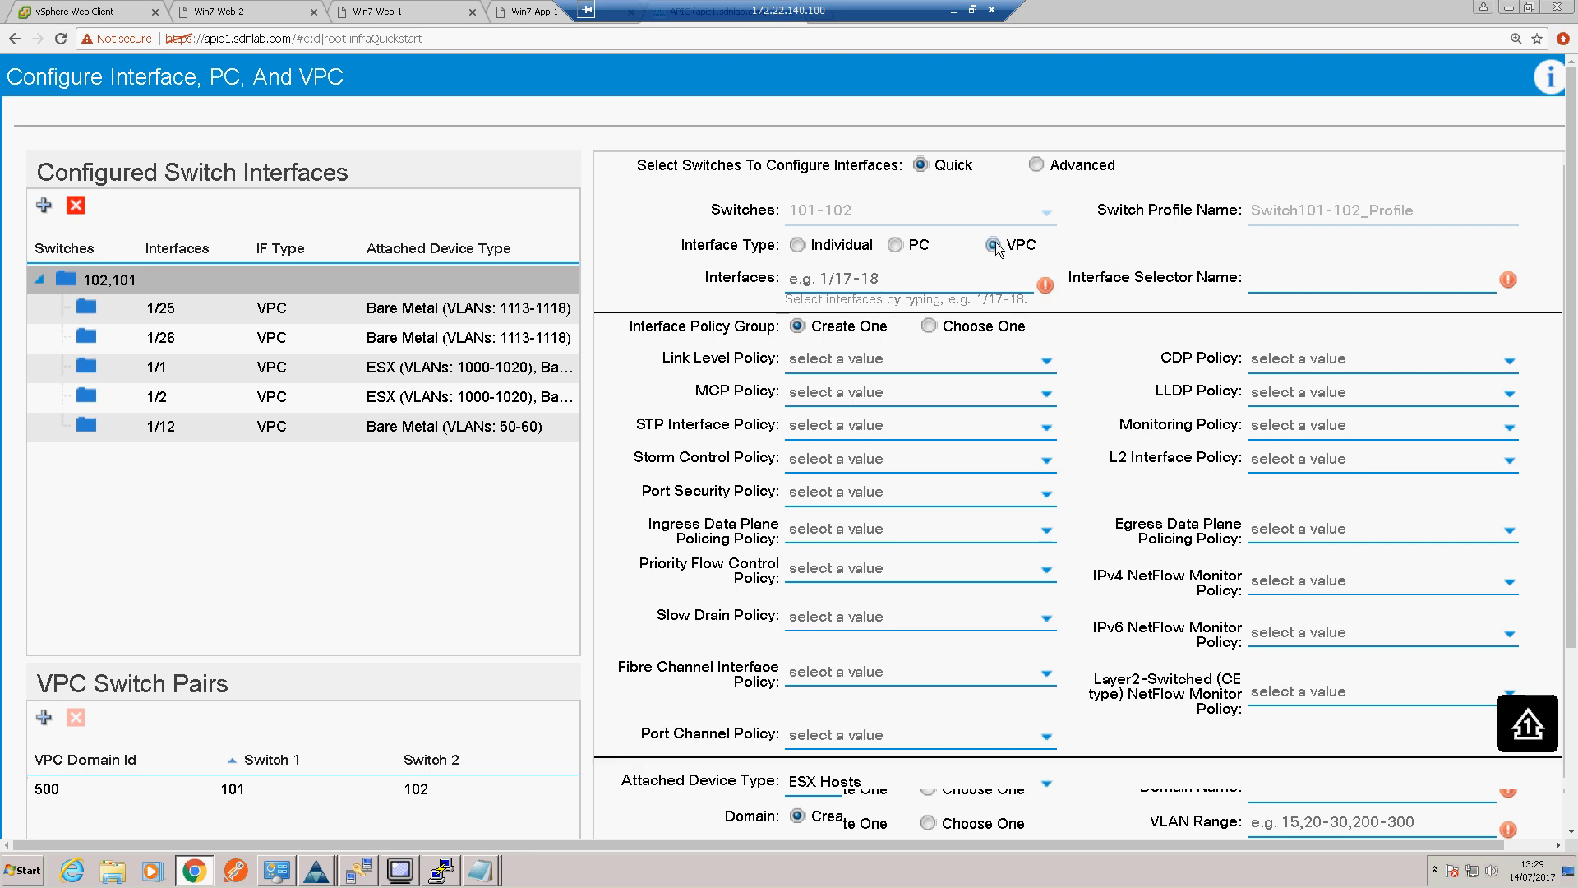
{"action": "left_click", "coordinate": [932, 276]}
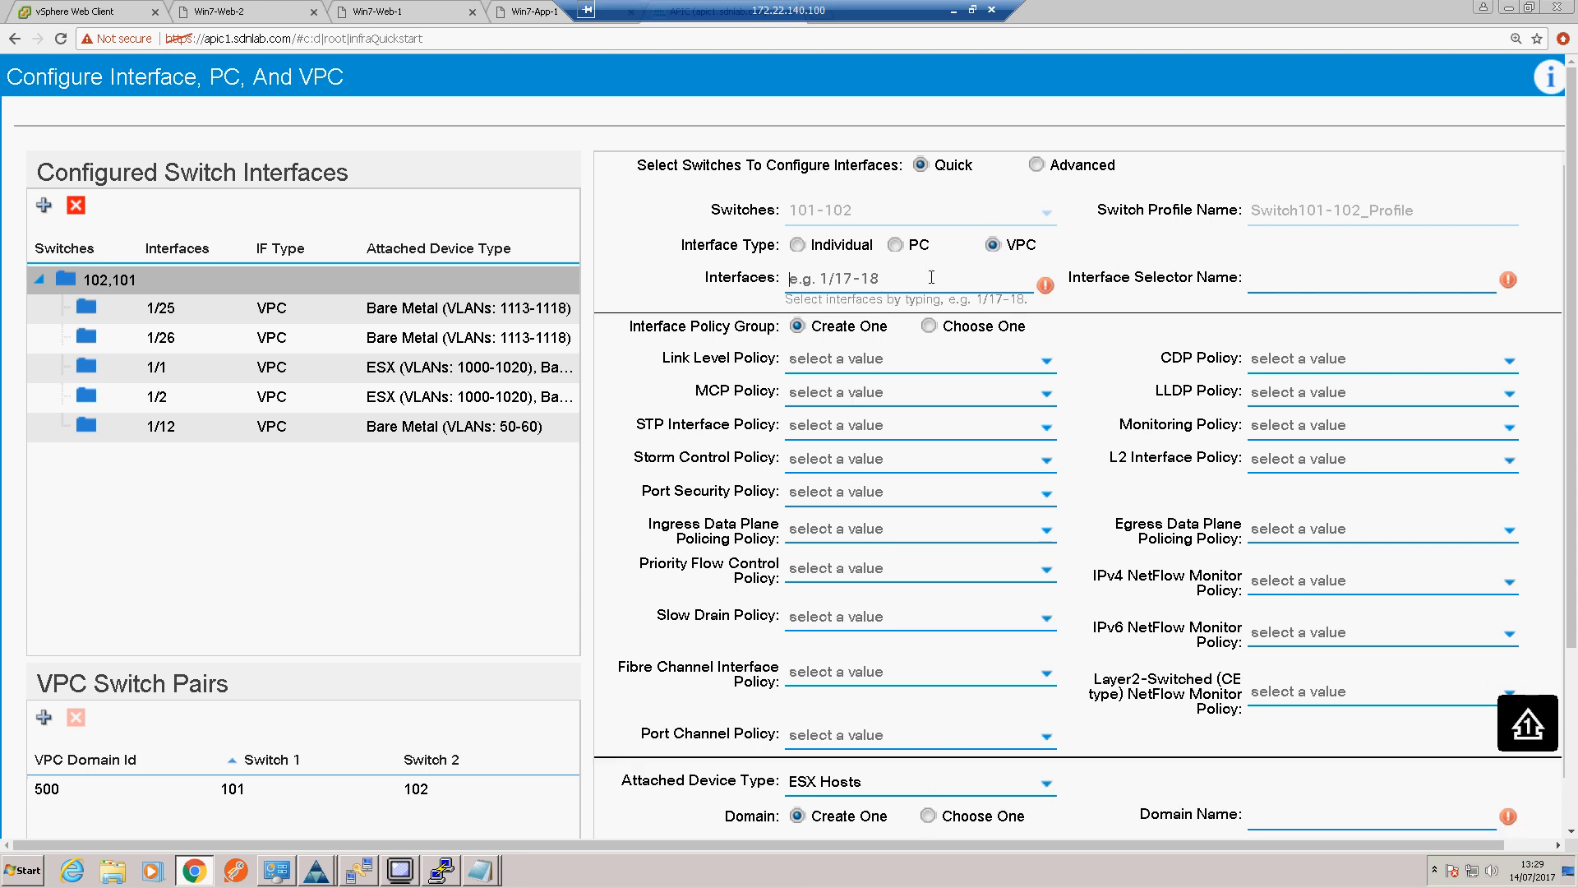
{"action": "type", "text": "1/48"}
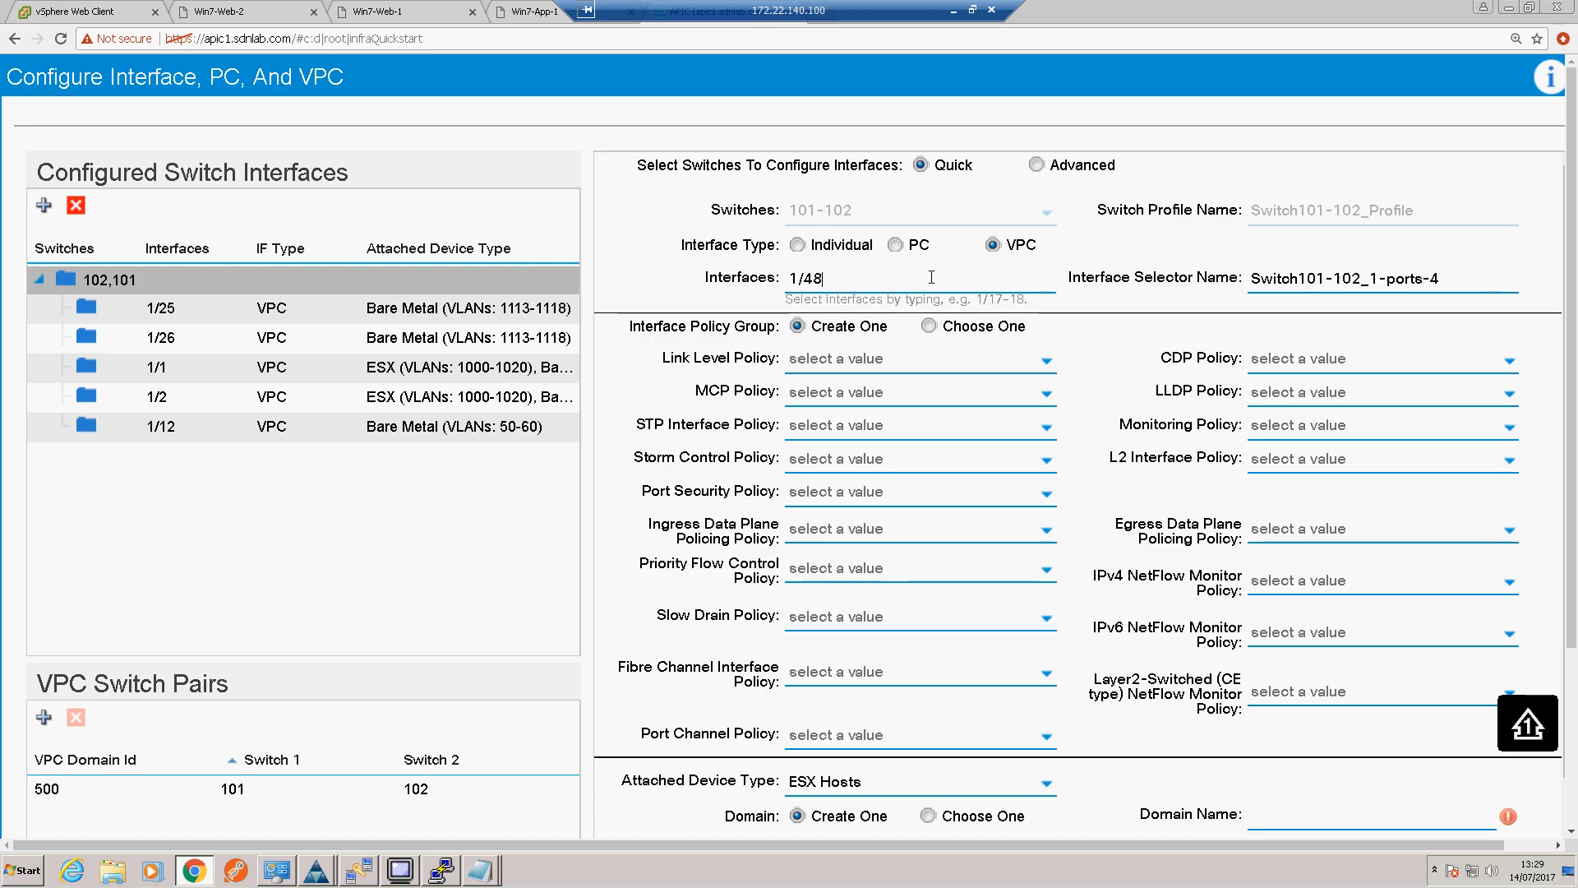
{"action": "left_click", "coordinate": [953, 10]}
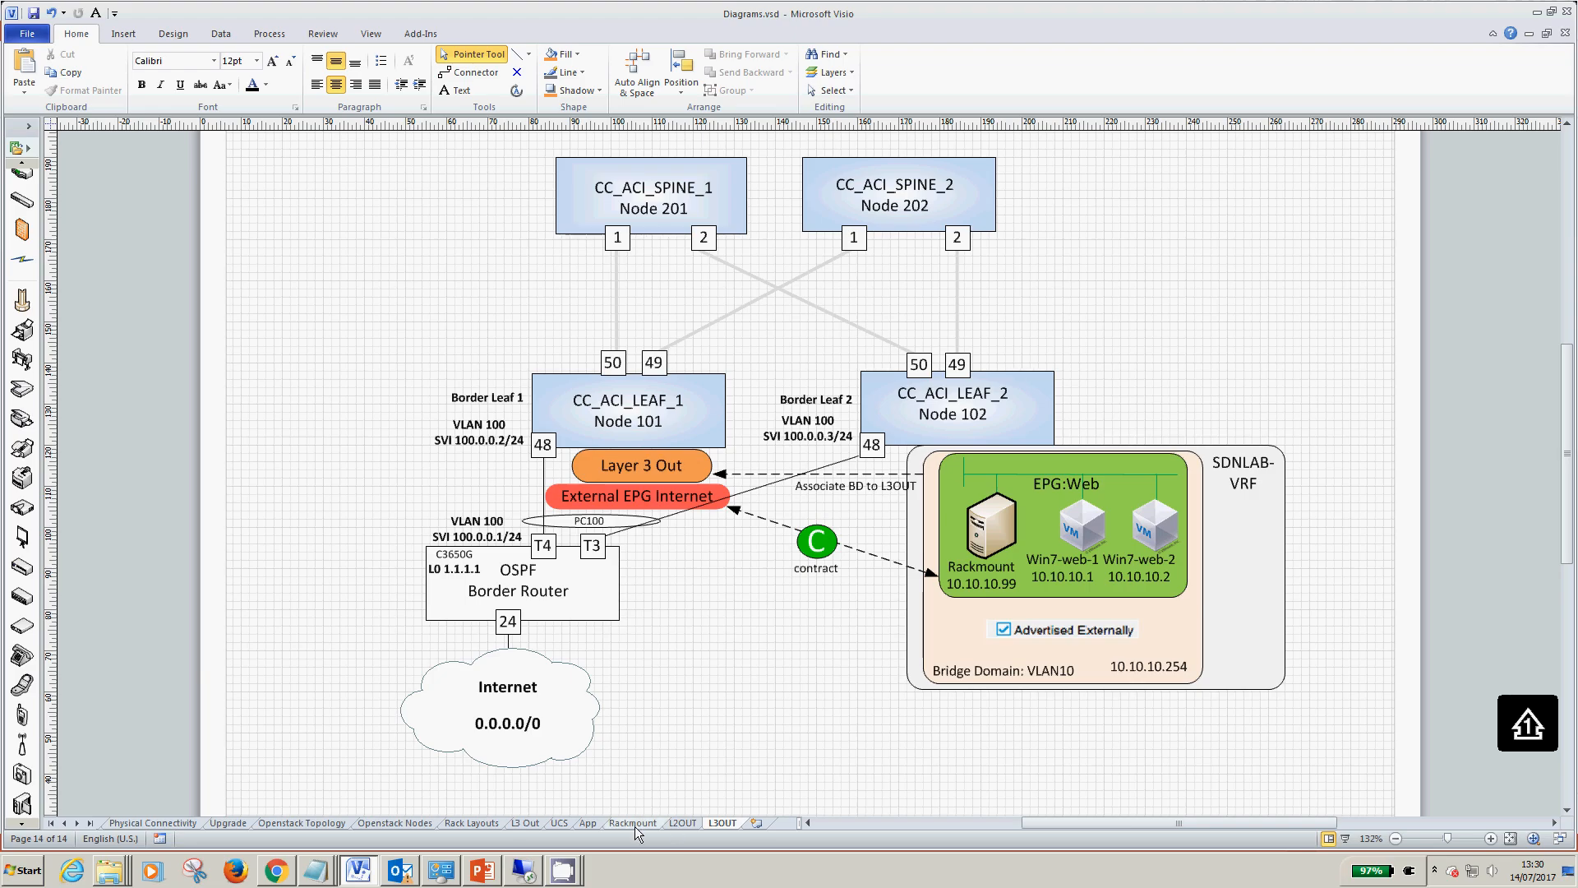
{"action": "left_click", "coordinate": [524, 870]}
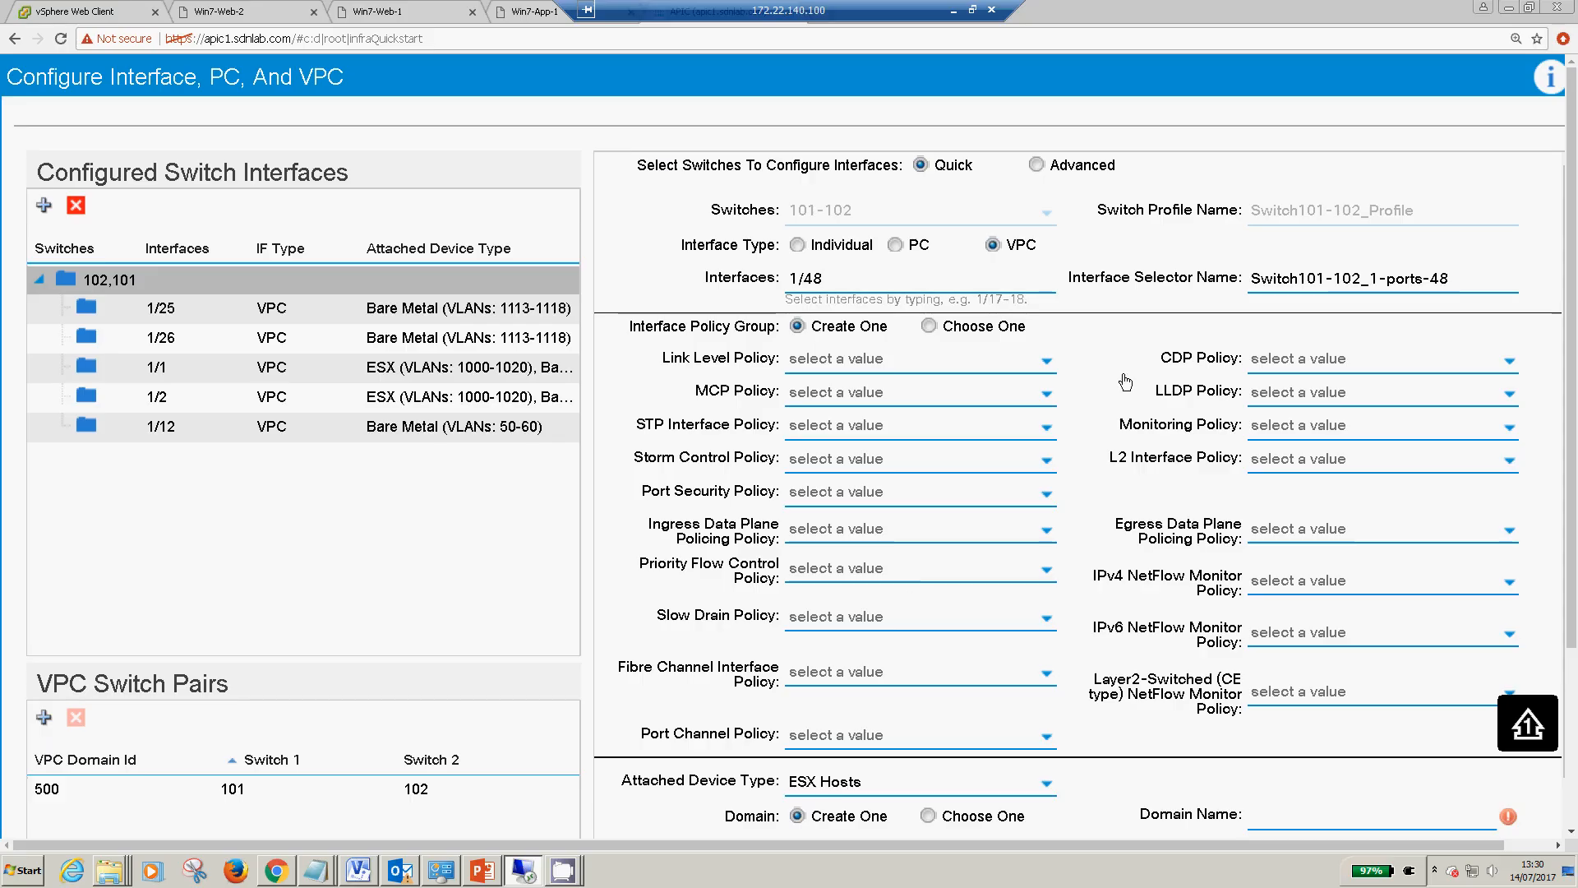
{"action": "left_click_drag", "start_coordinate": [1453, 280], "coordinate": [1249, 282]}
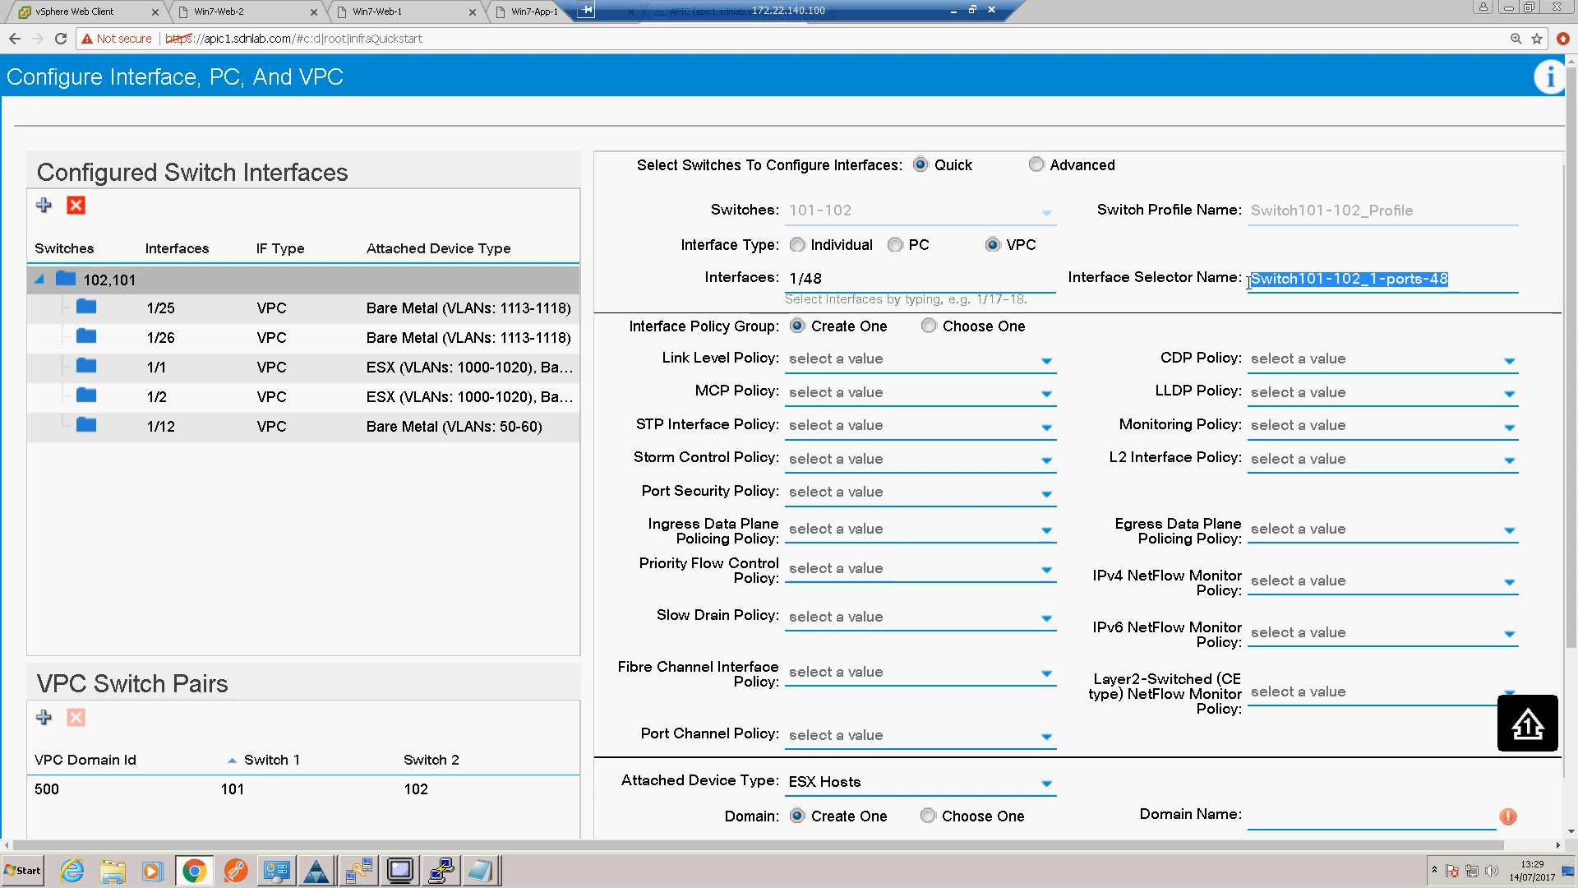
{"action": "type", "text": "Externa"}
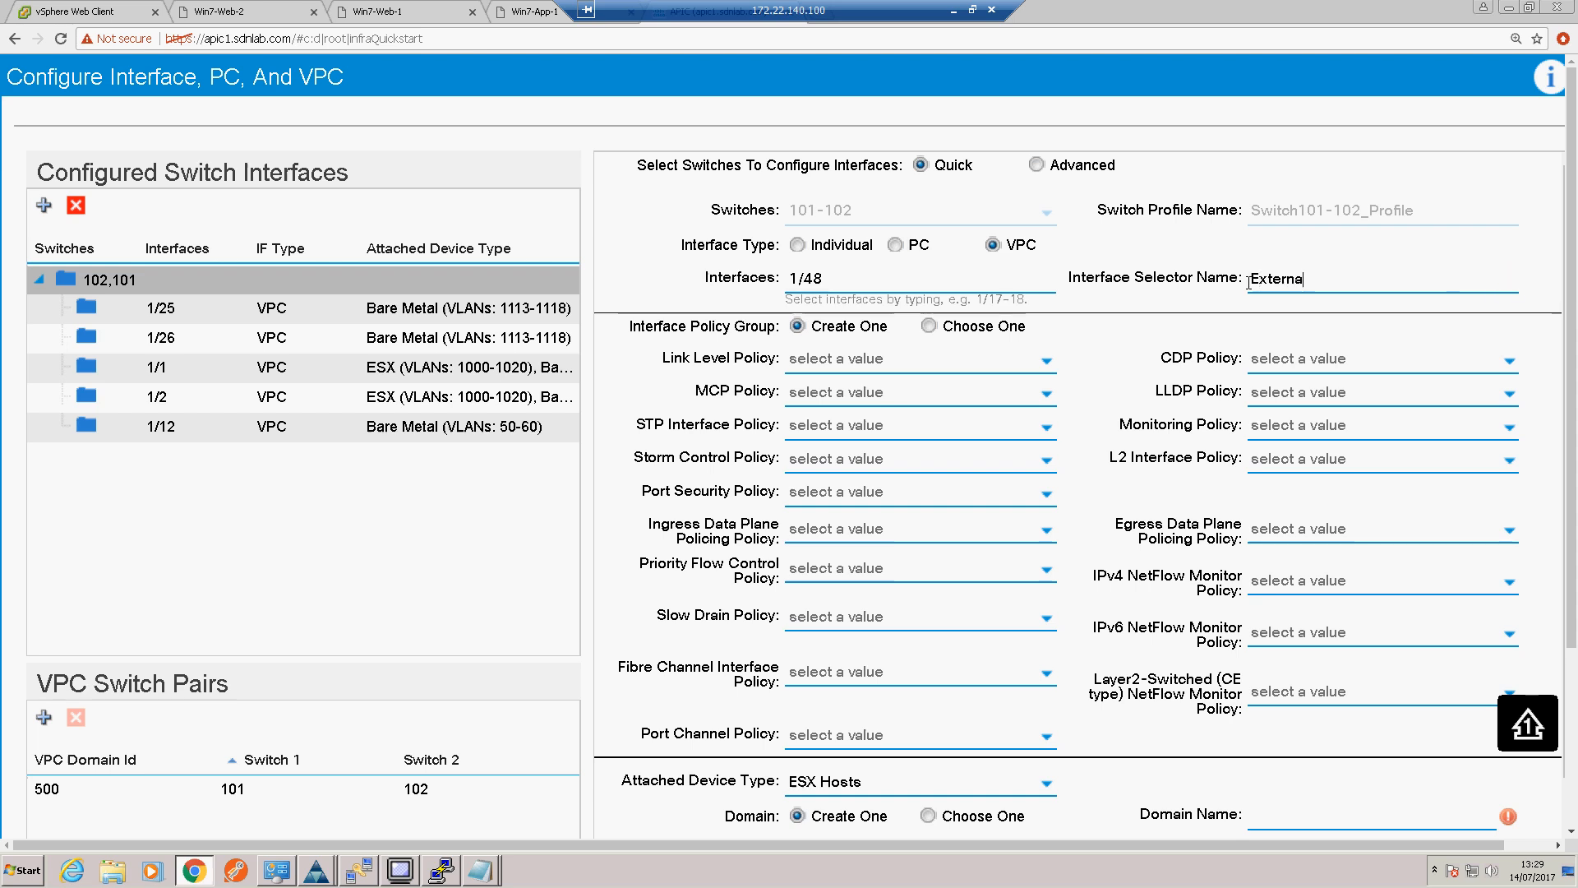
{"action": "type", "text": "l-Router"}
Step: Set the interface policies to CDP-Disable for CDP, LLDP-Enabled for LLDP and LACP-Active for the port channel
{"action": "left_click", "coordinate": [1504, 368]}
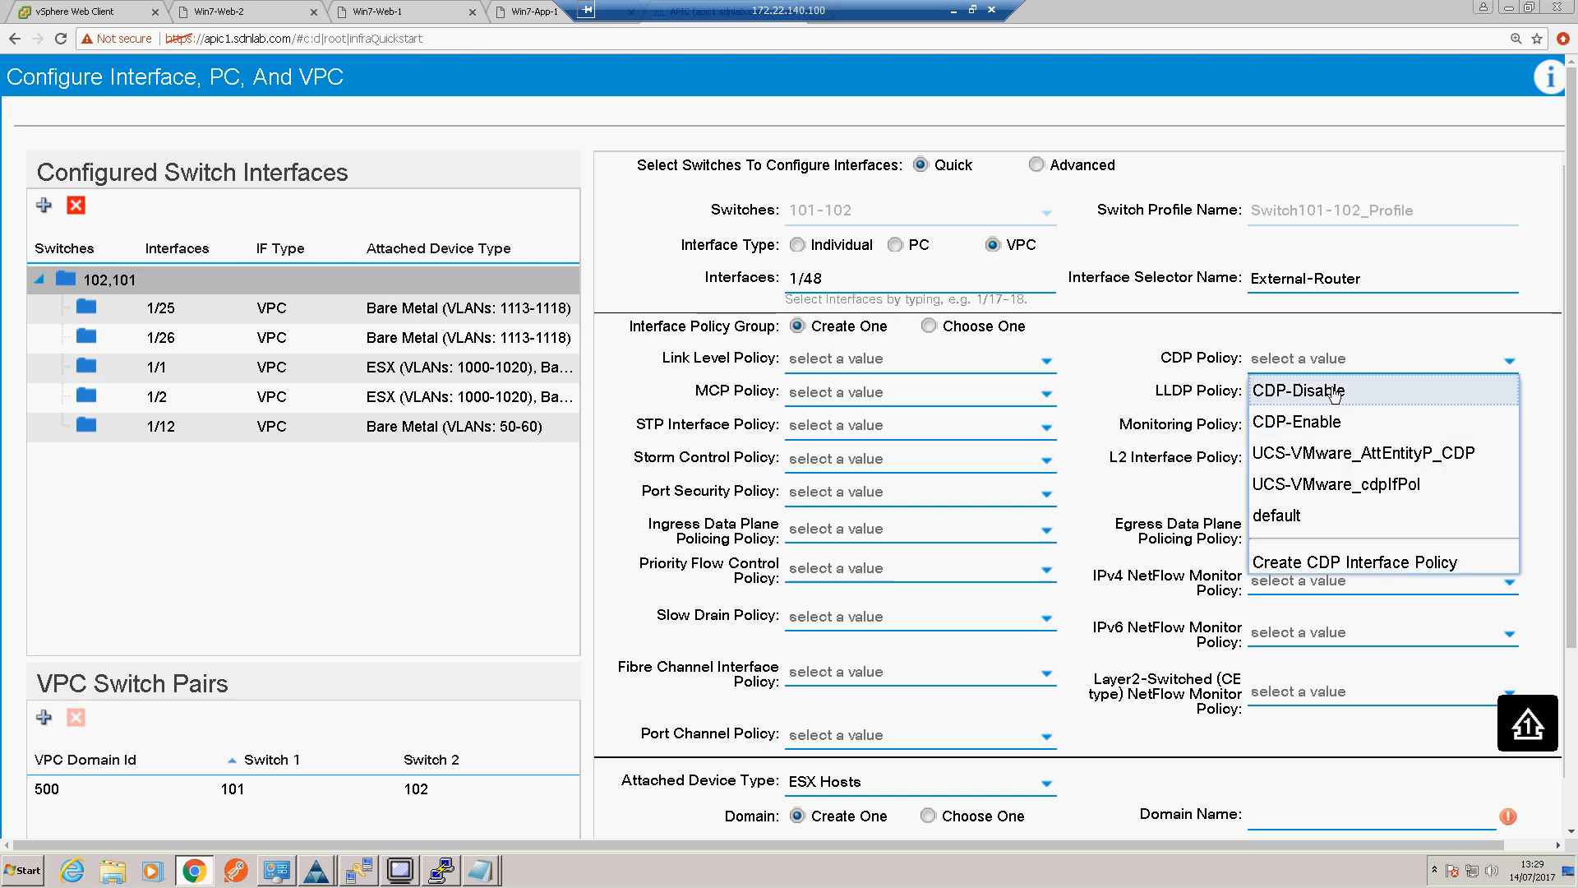
{"action": "left_click", "coordinate": [1335, 393]}
{"action": "left_click", "coordinate": [1510, 397]}
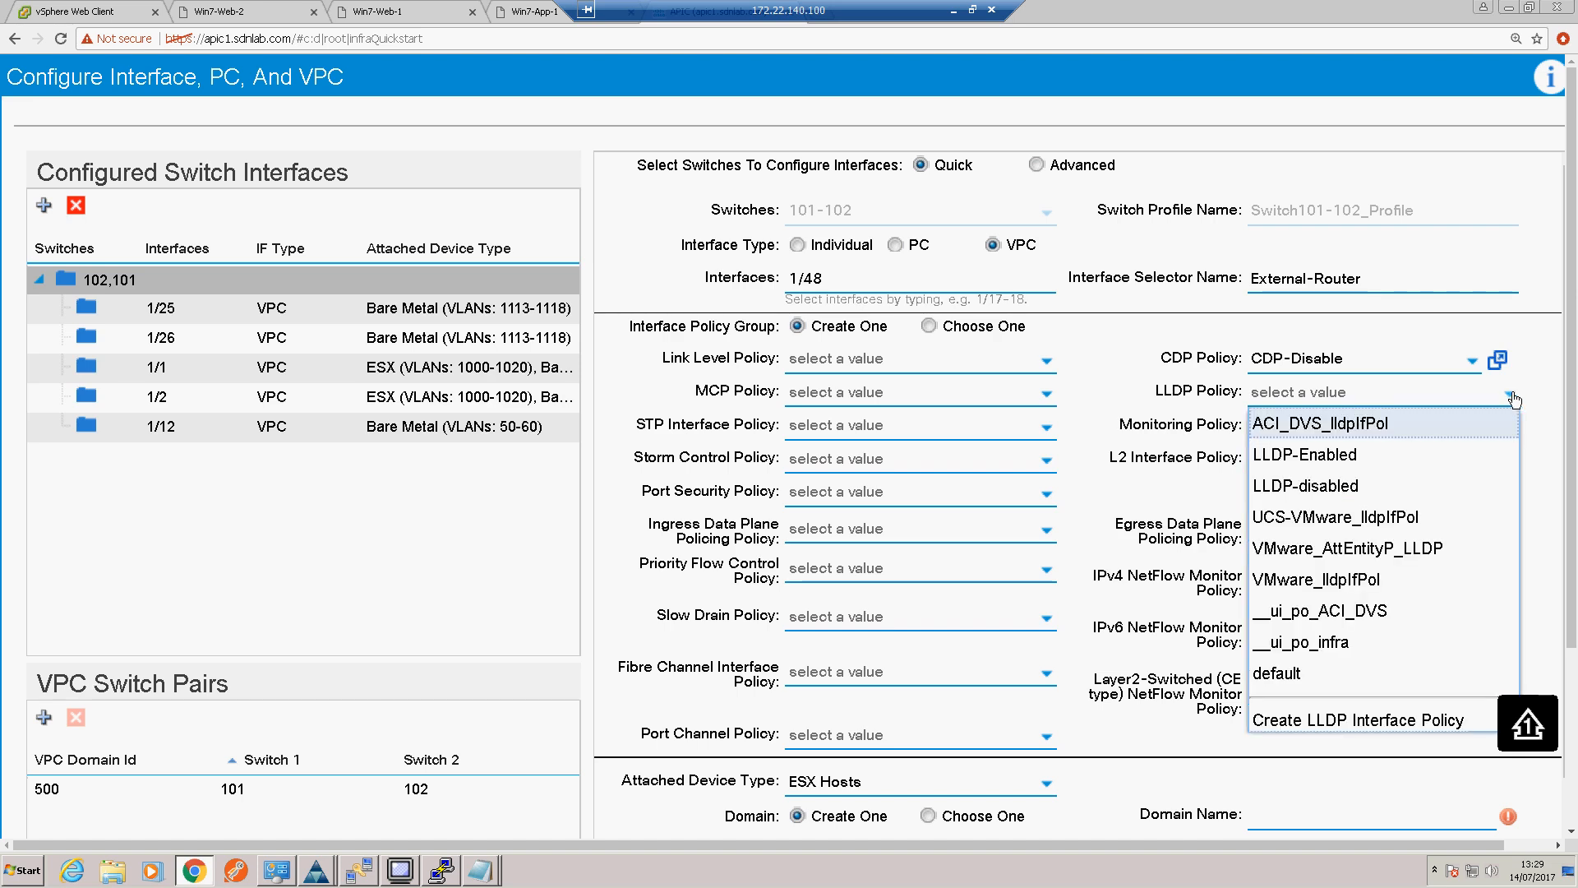
{"action": "left_click", "coordinate": [1361, 457]}
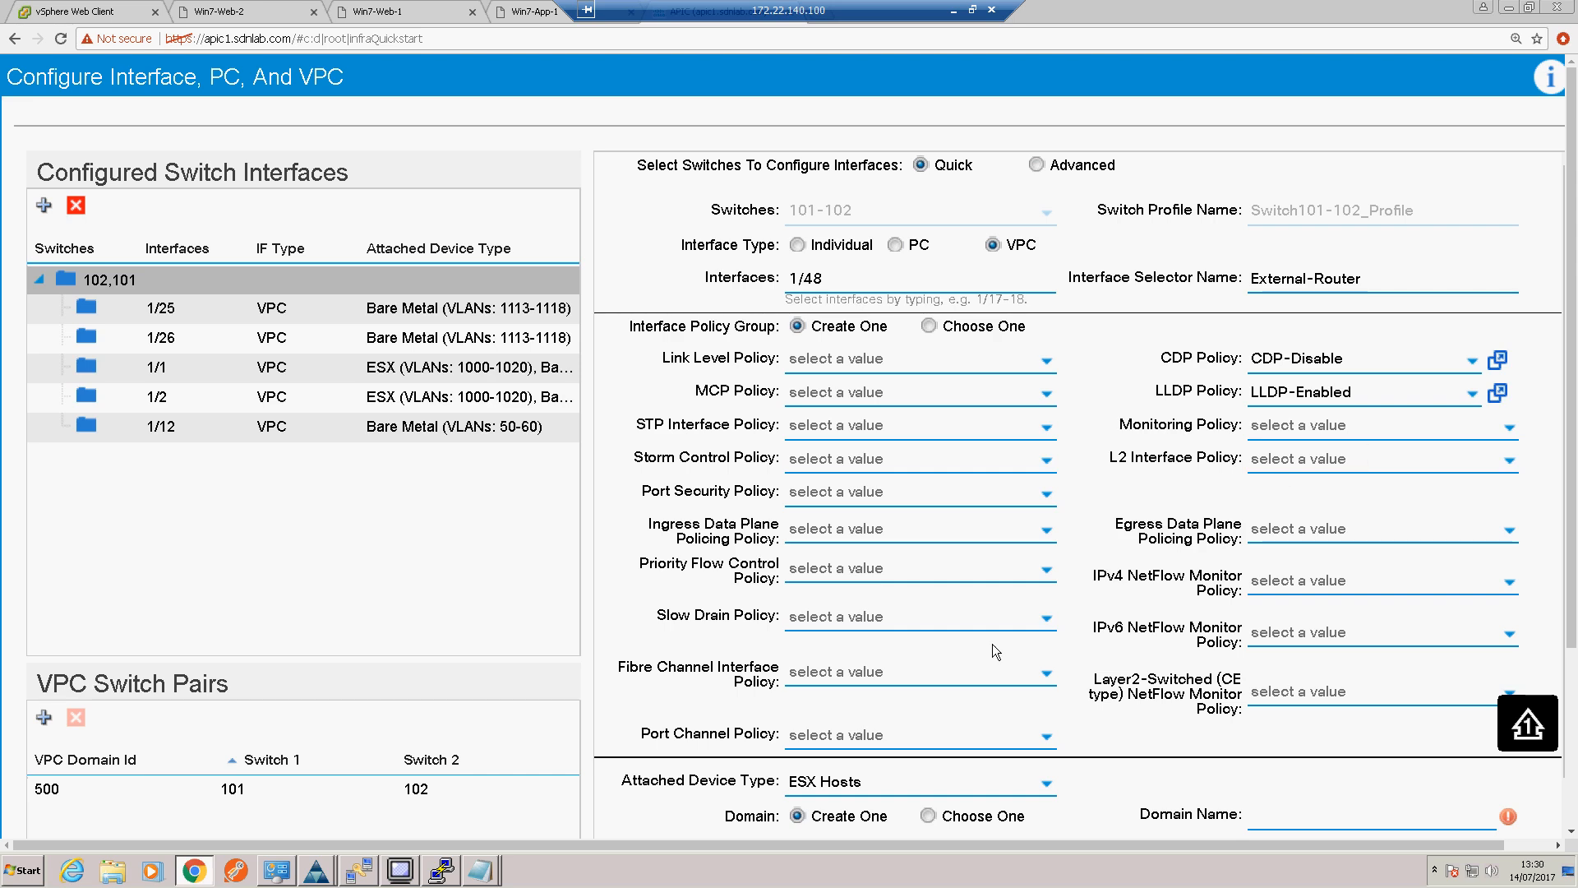
{"action": "left_click", "coordinate": [1040, 737]}
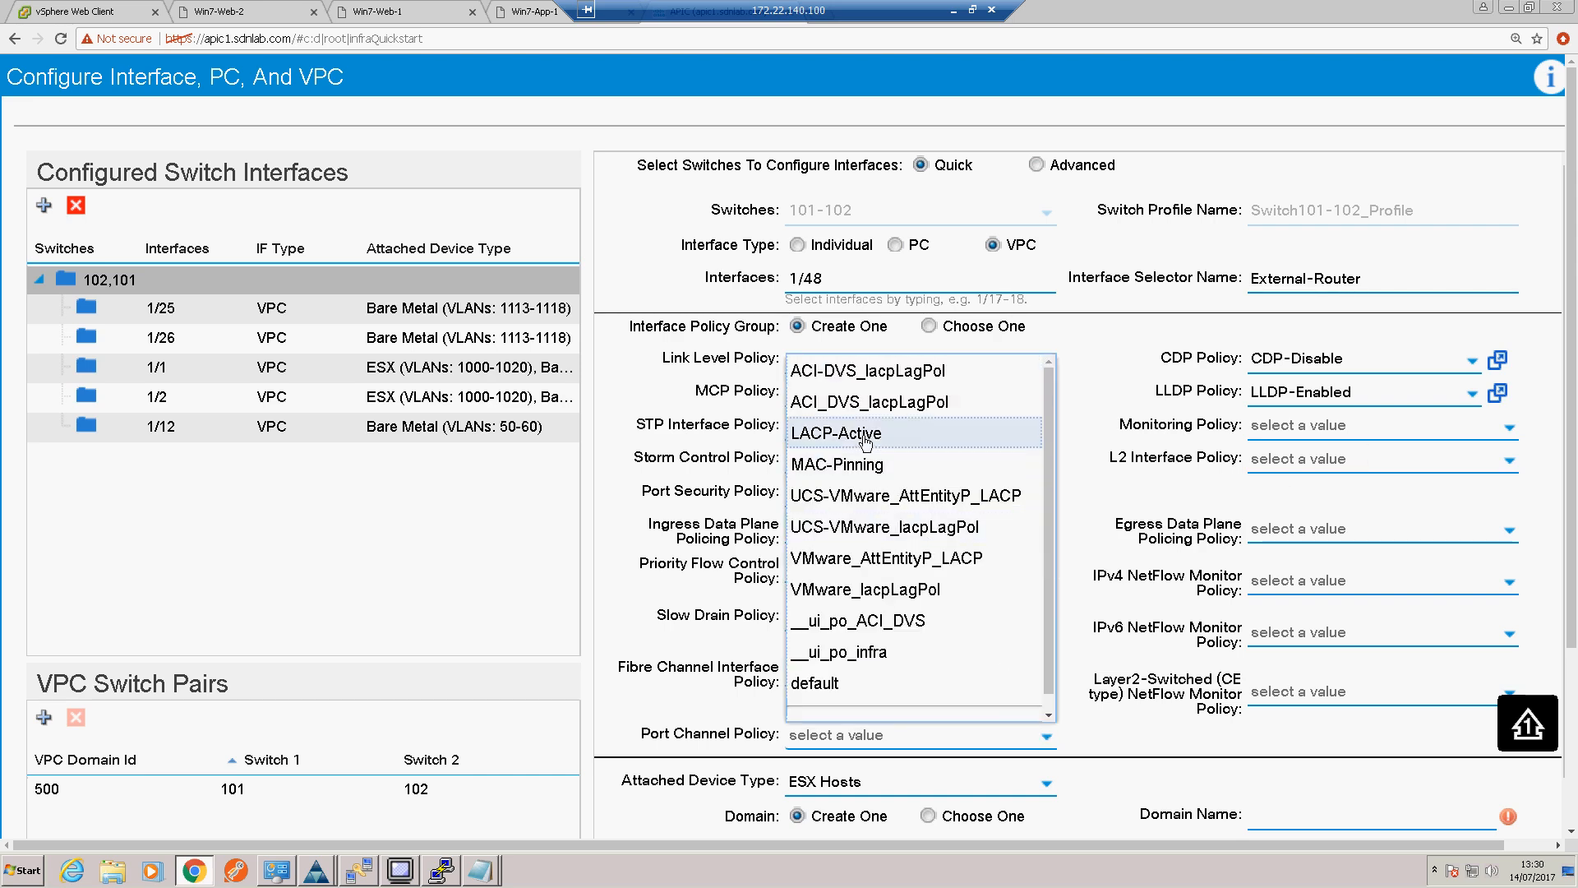
{"action": "left_click", "coordinate": [865, 433]}
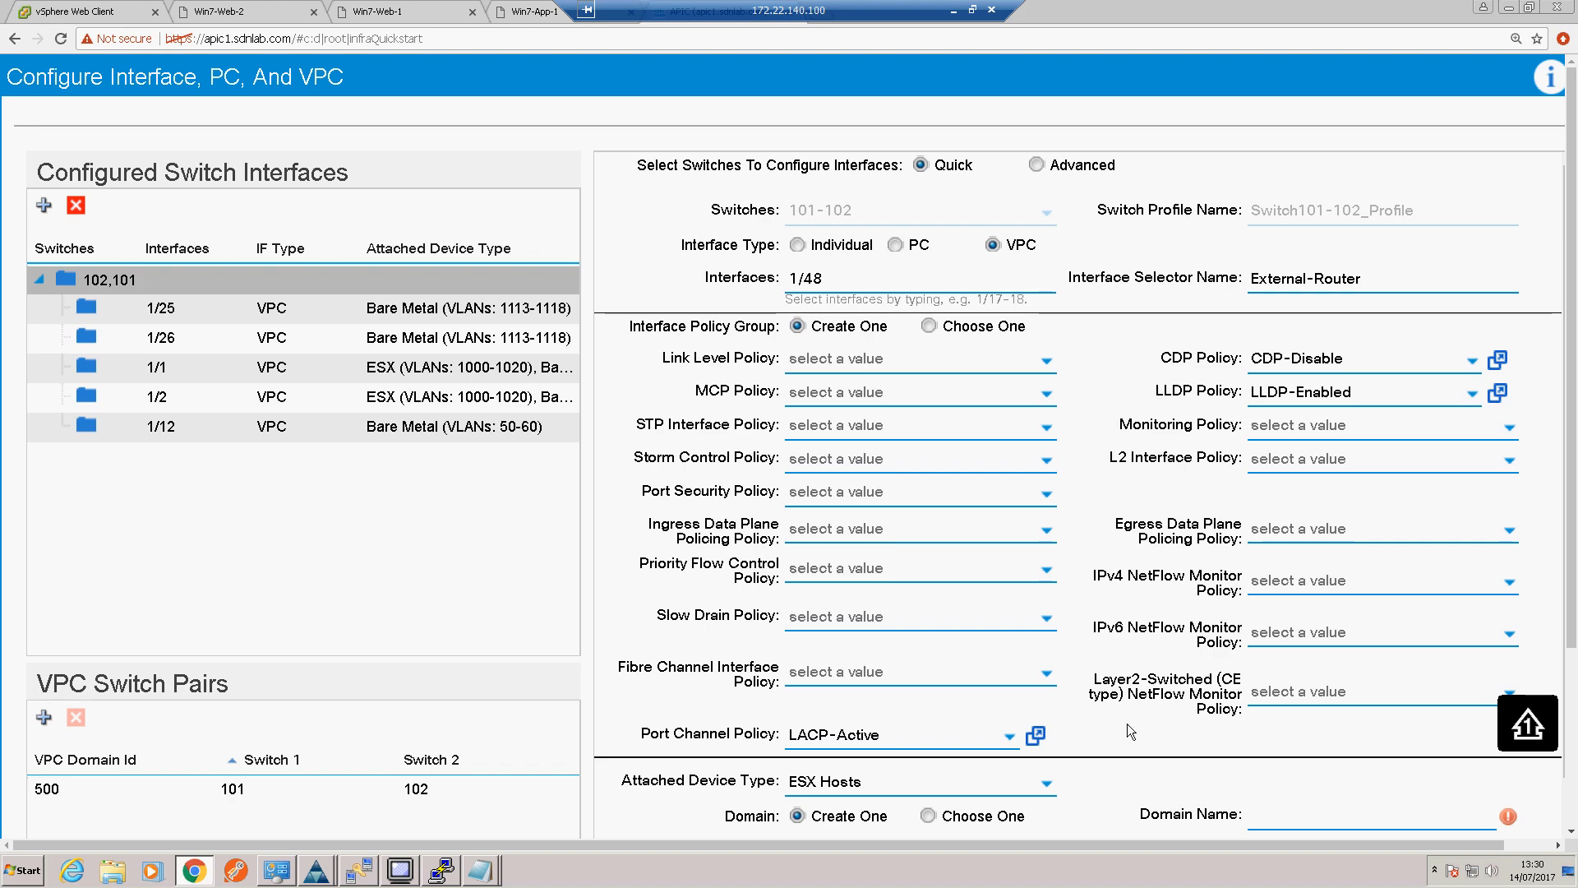
Step: Set the attached device type to External Routed Devices and create domain Ext-Router-Dom with VLAN range 100
{"action": "scroll", "coordinate": [1126, 706], "scroll_direction": "down", "scroll_amount": 3}
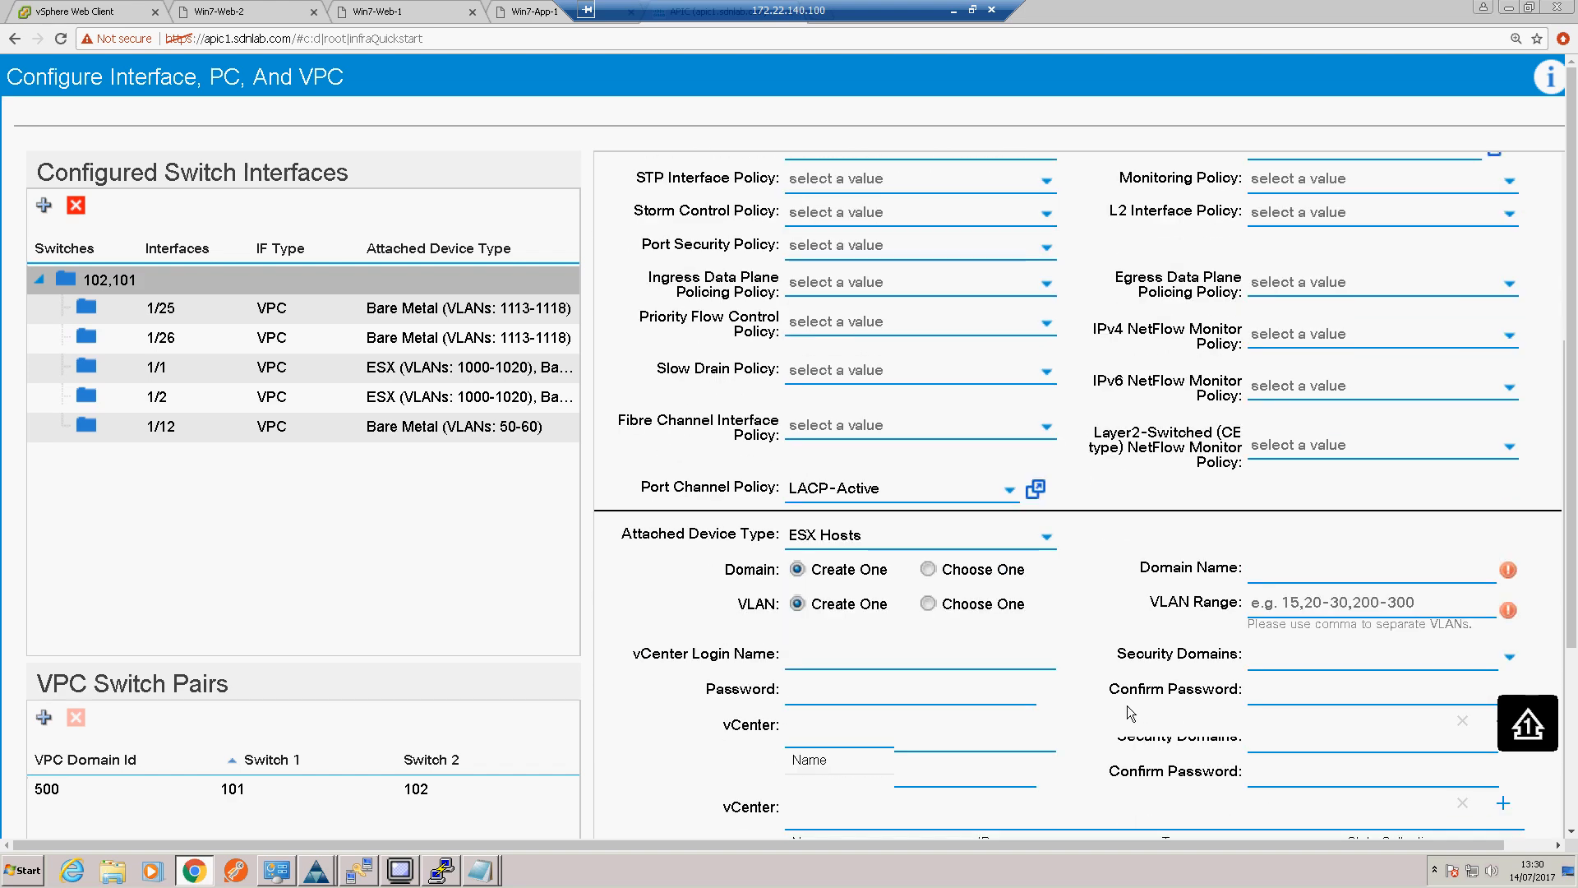
{"action": "left_click", "coordinate": [1051, 541]}
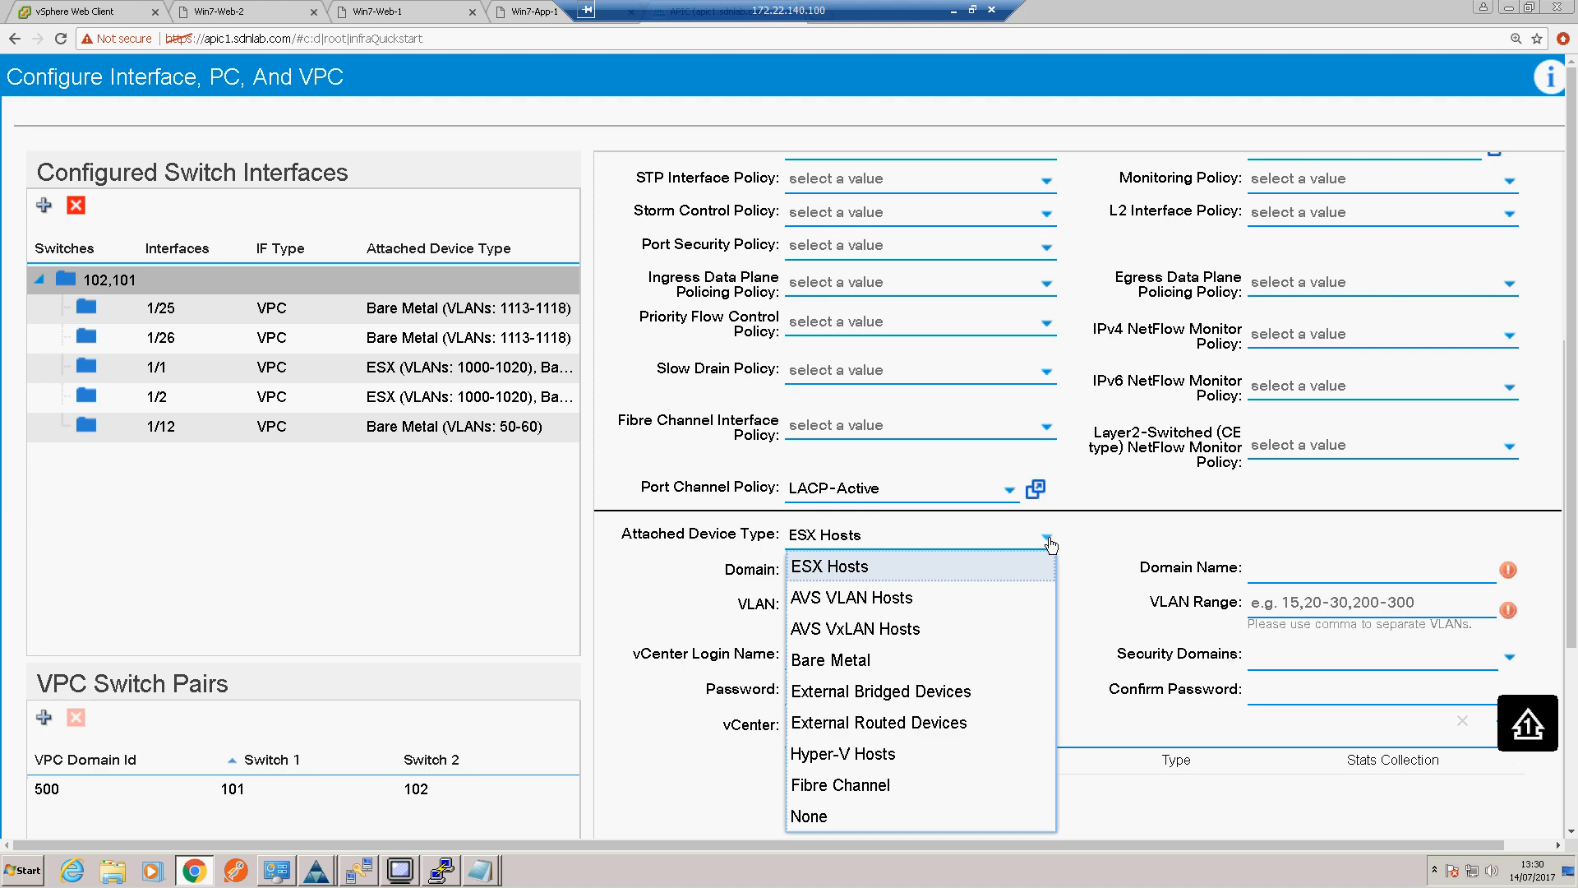
{"action": "left_click", "coordinate": [915, 725]}
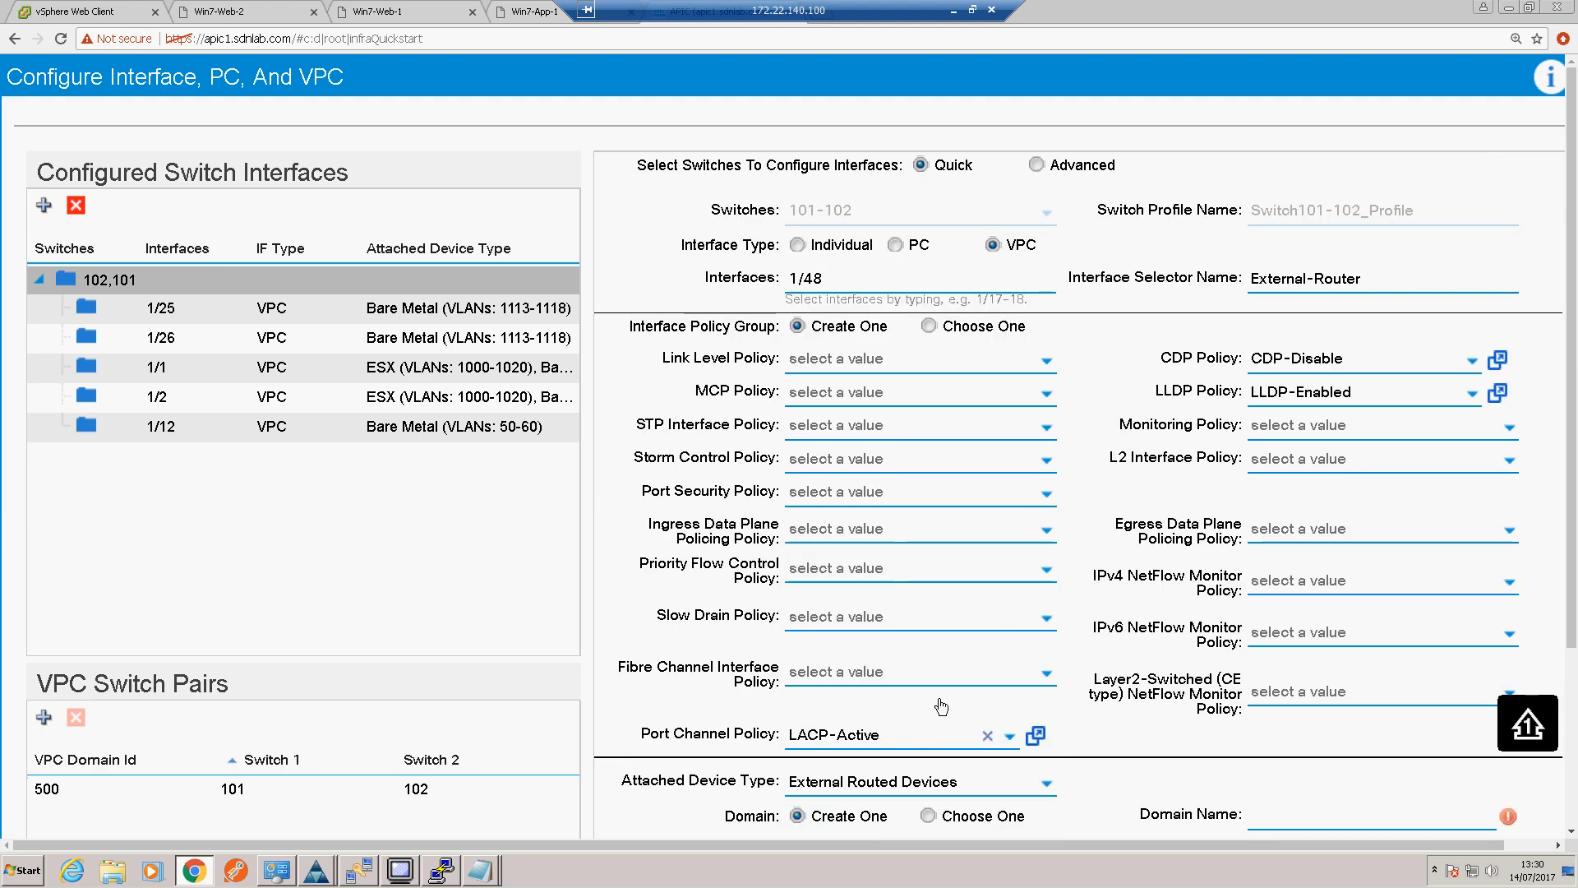
{"action": "scroll", "coordinate": [1034, 617], "scroll_direction": "down", "scroll_amount": 3}
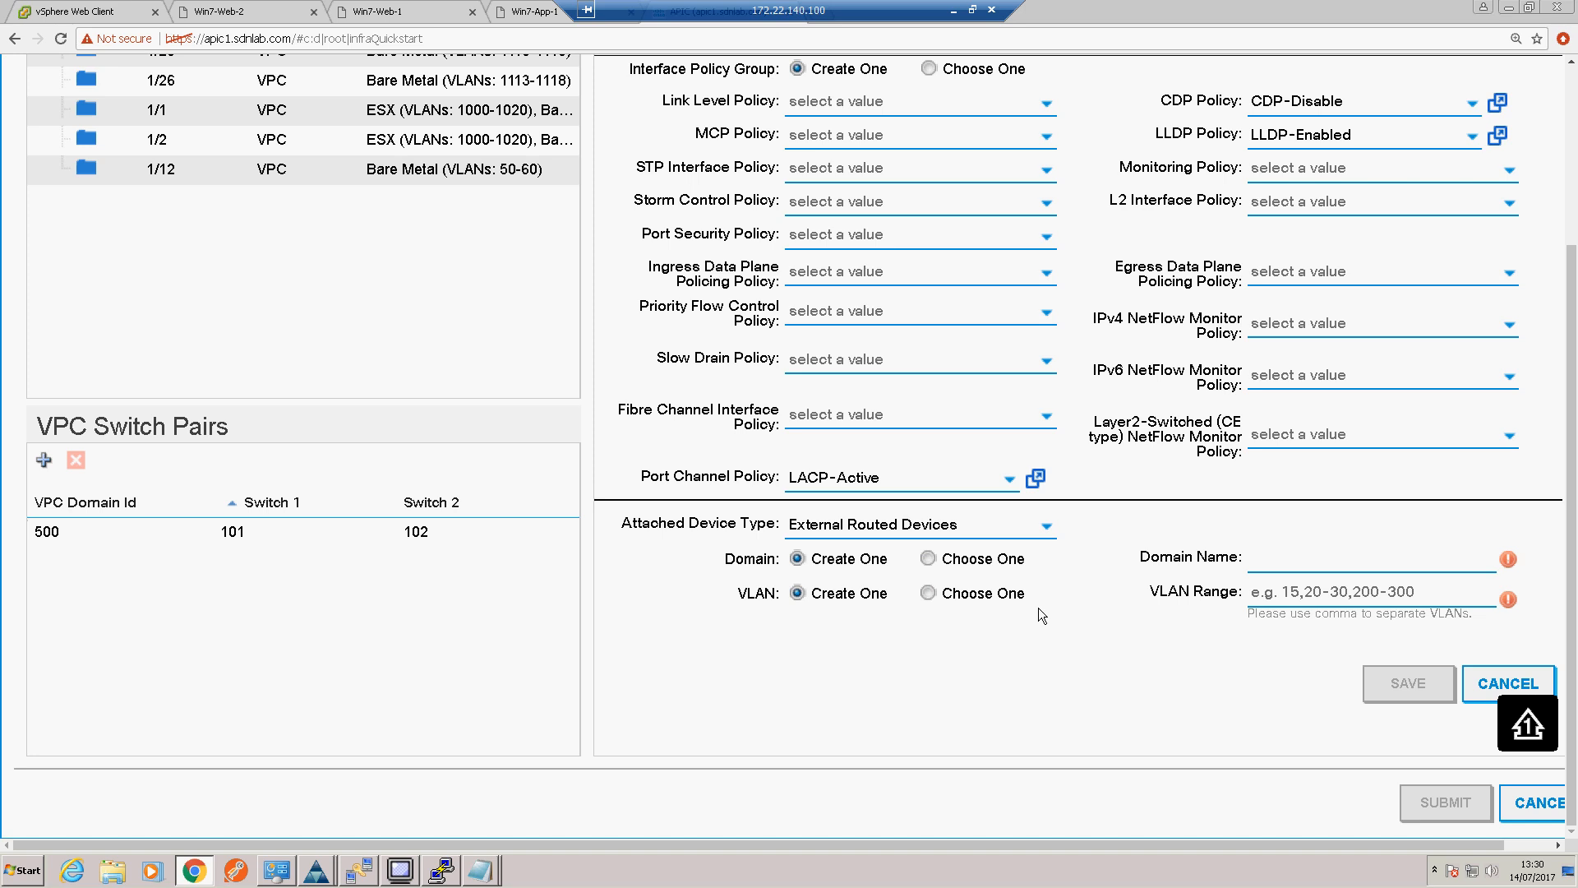
{"action": "left_click", "coordinate": [1276, 565]}
{"action": "type", "text": "Ext-Router-Dom"}
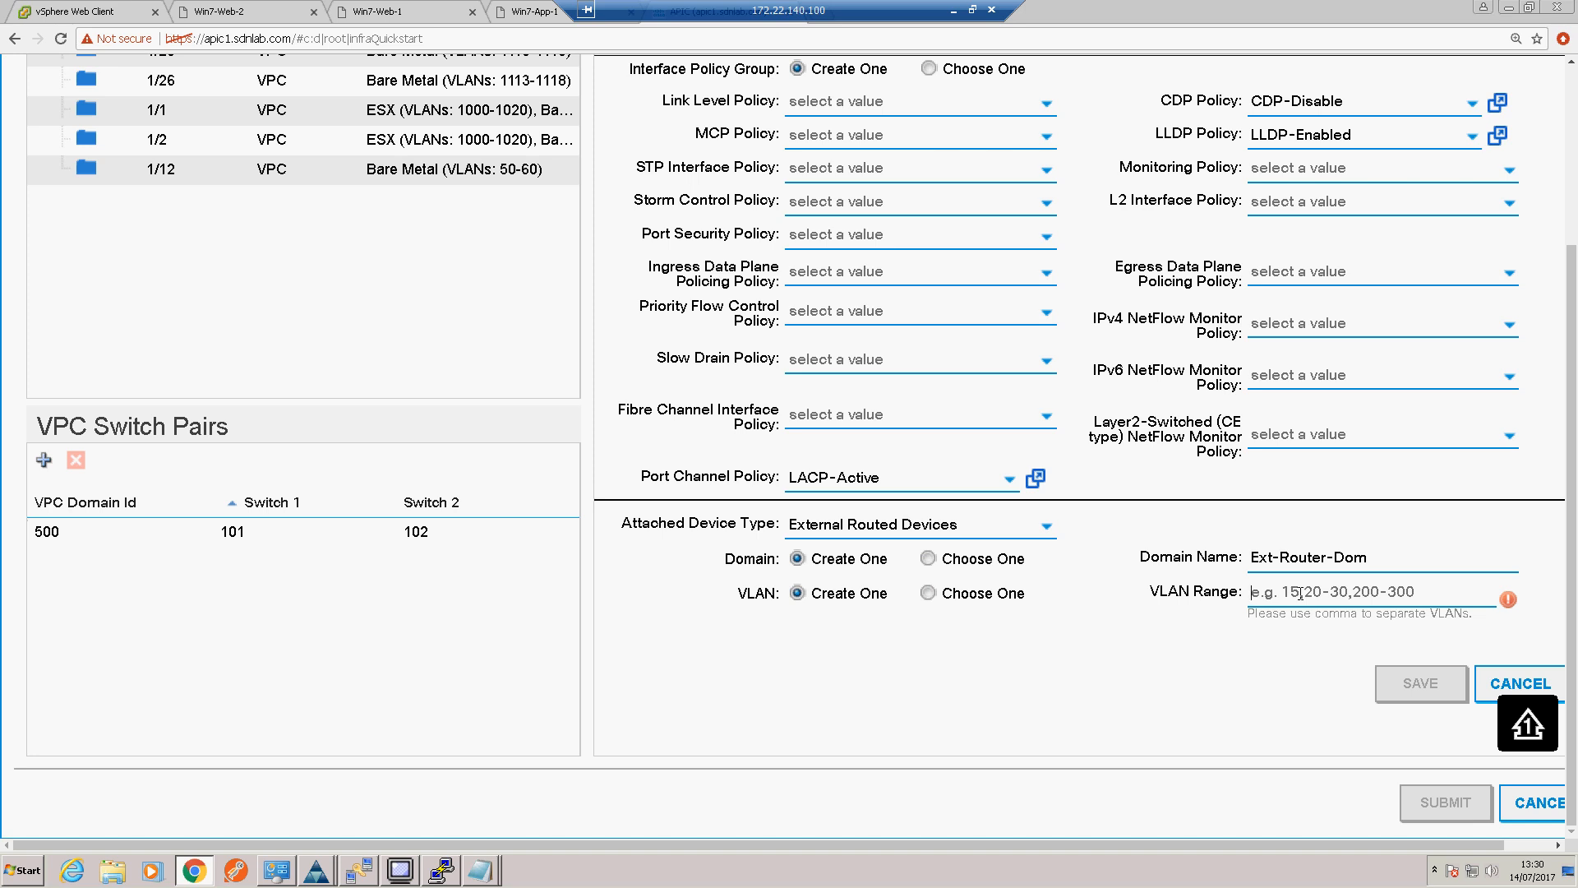
{"action": "type", "text": "100"}
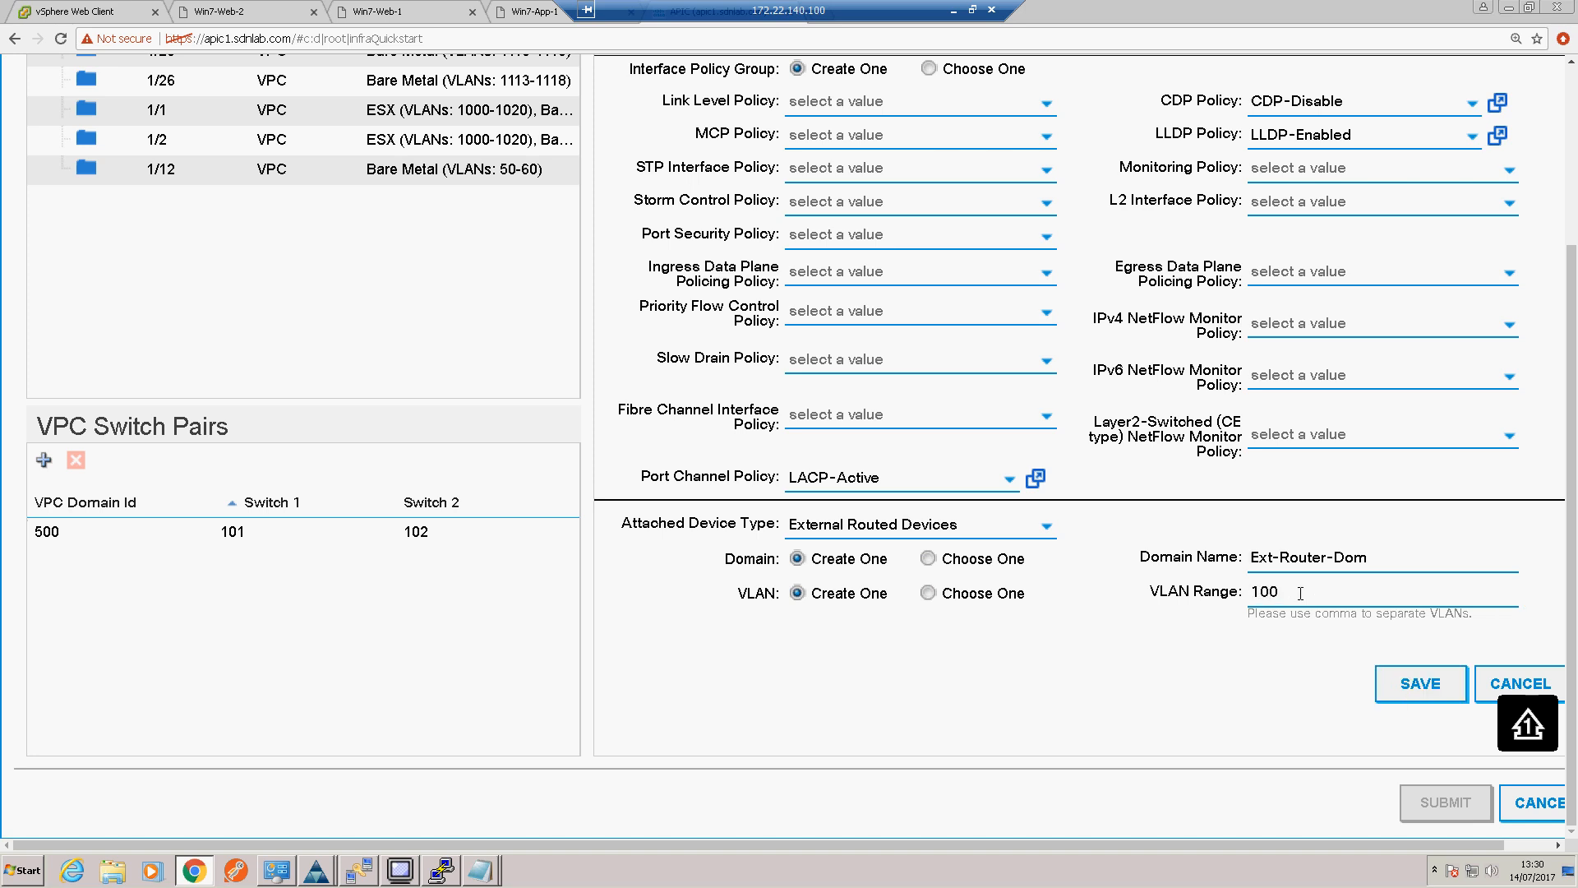
Step: Save and submit the VPC configuration for interface 1/48, and reopen the interface, PC, and VPC configuration to check it
{"action": "left_click", "coordinate": [1417, 689]}
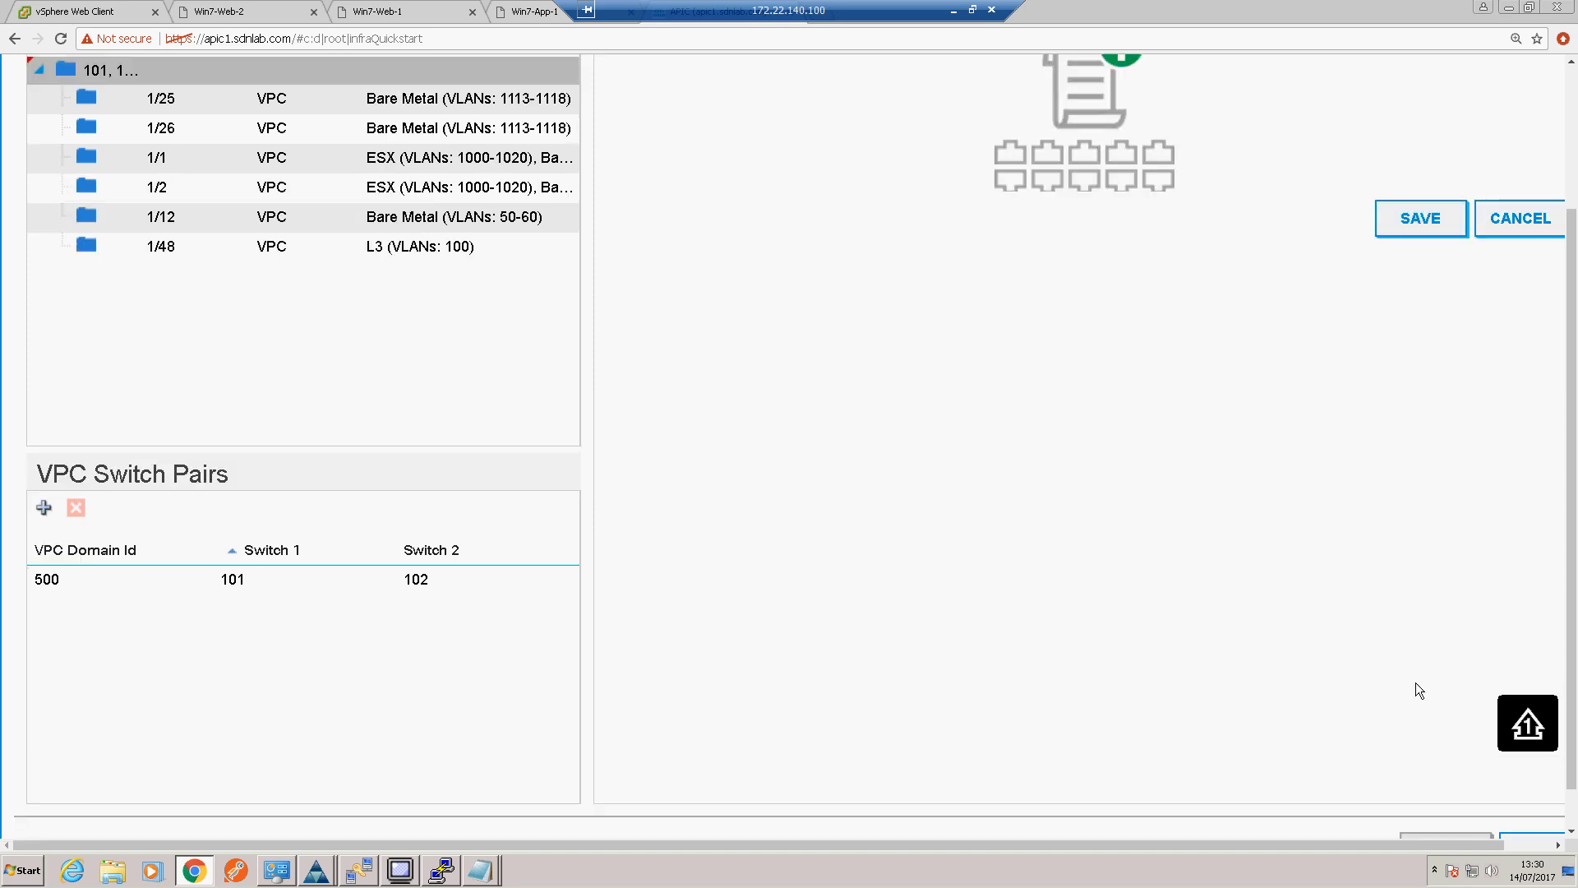
{"action": "left_click", "coordinate": [1440, 216]}
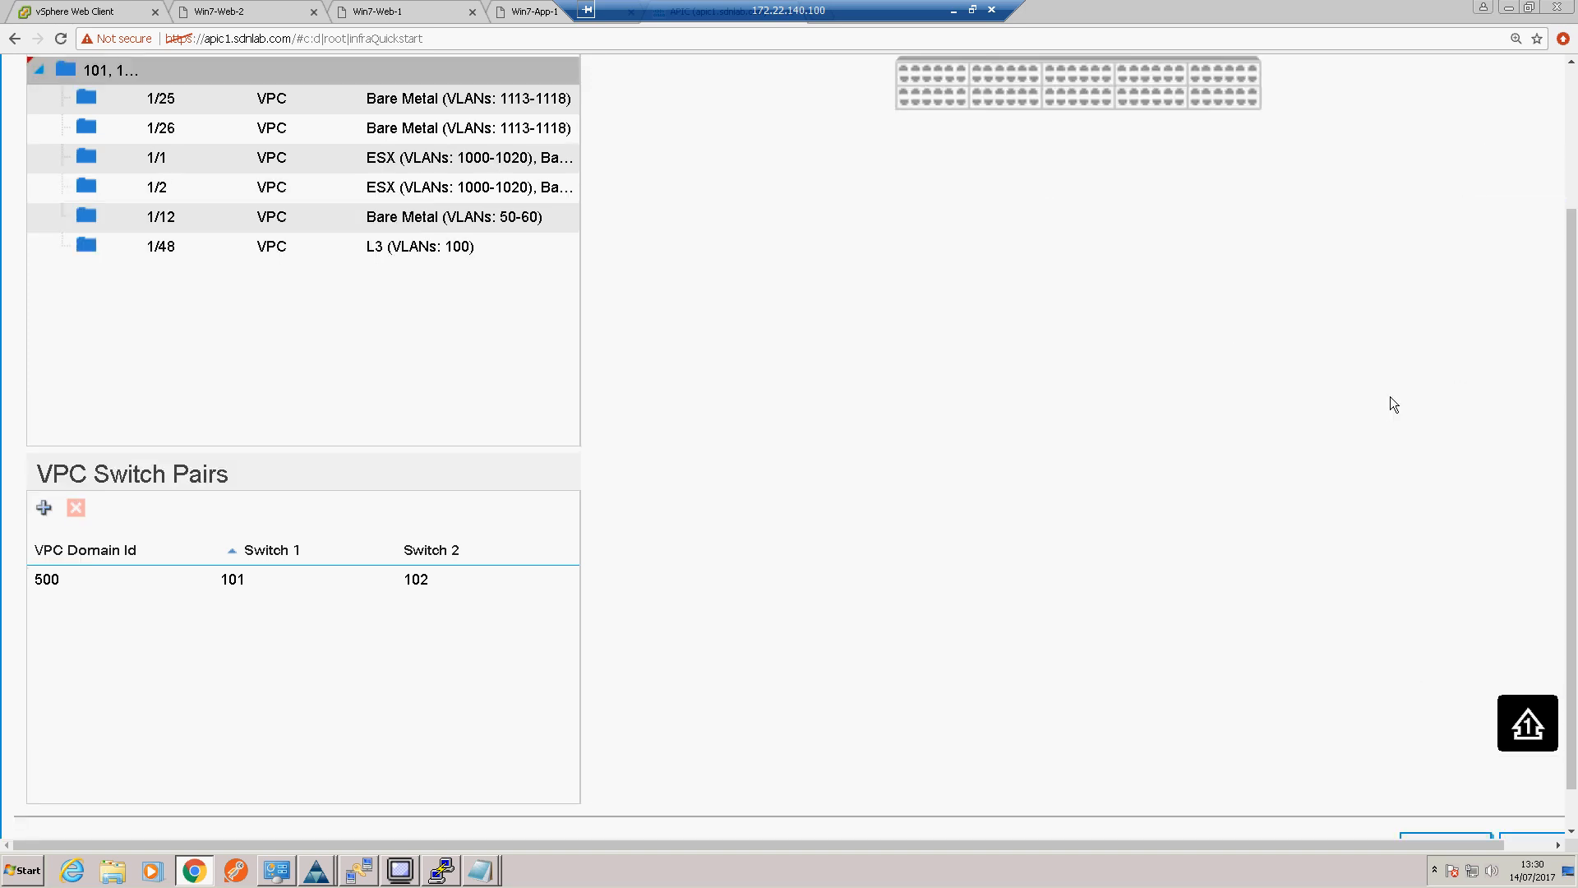
{"action": "scroll", "coordinate": [1397, 460], "scroll_direction": "down", "scroll_amount": 1}
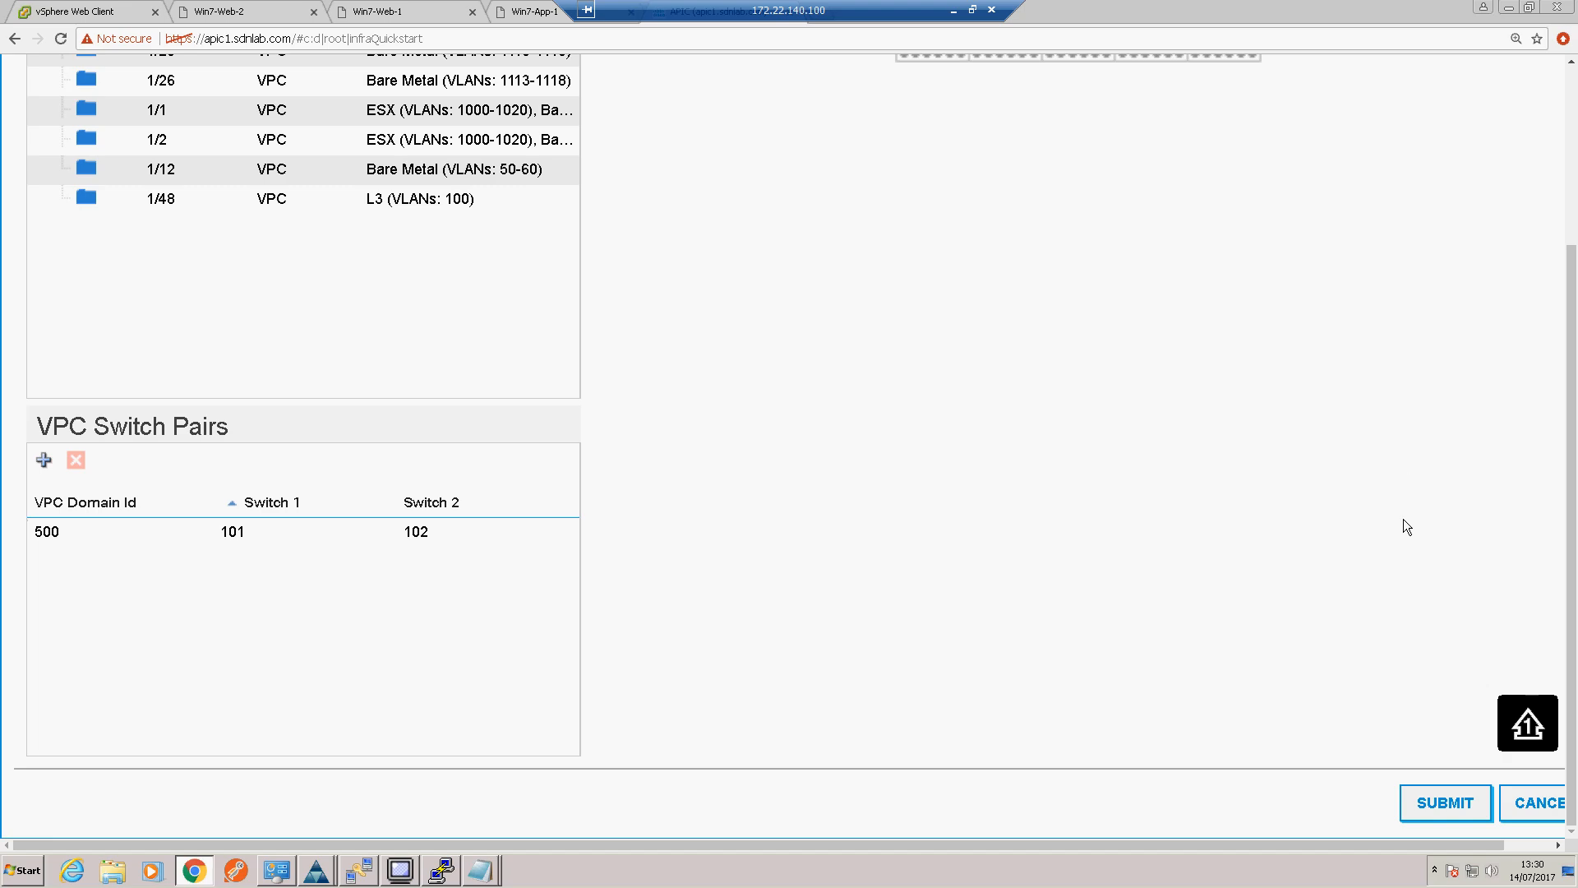
{"action": "left_click", "coordinate": [1440, 802]}
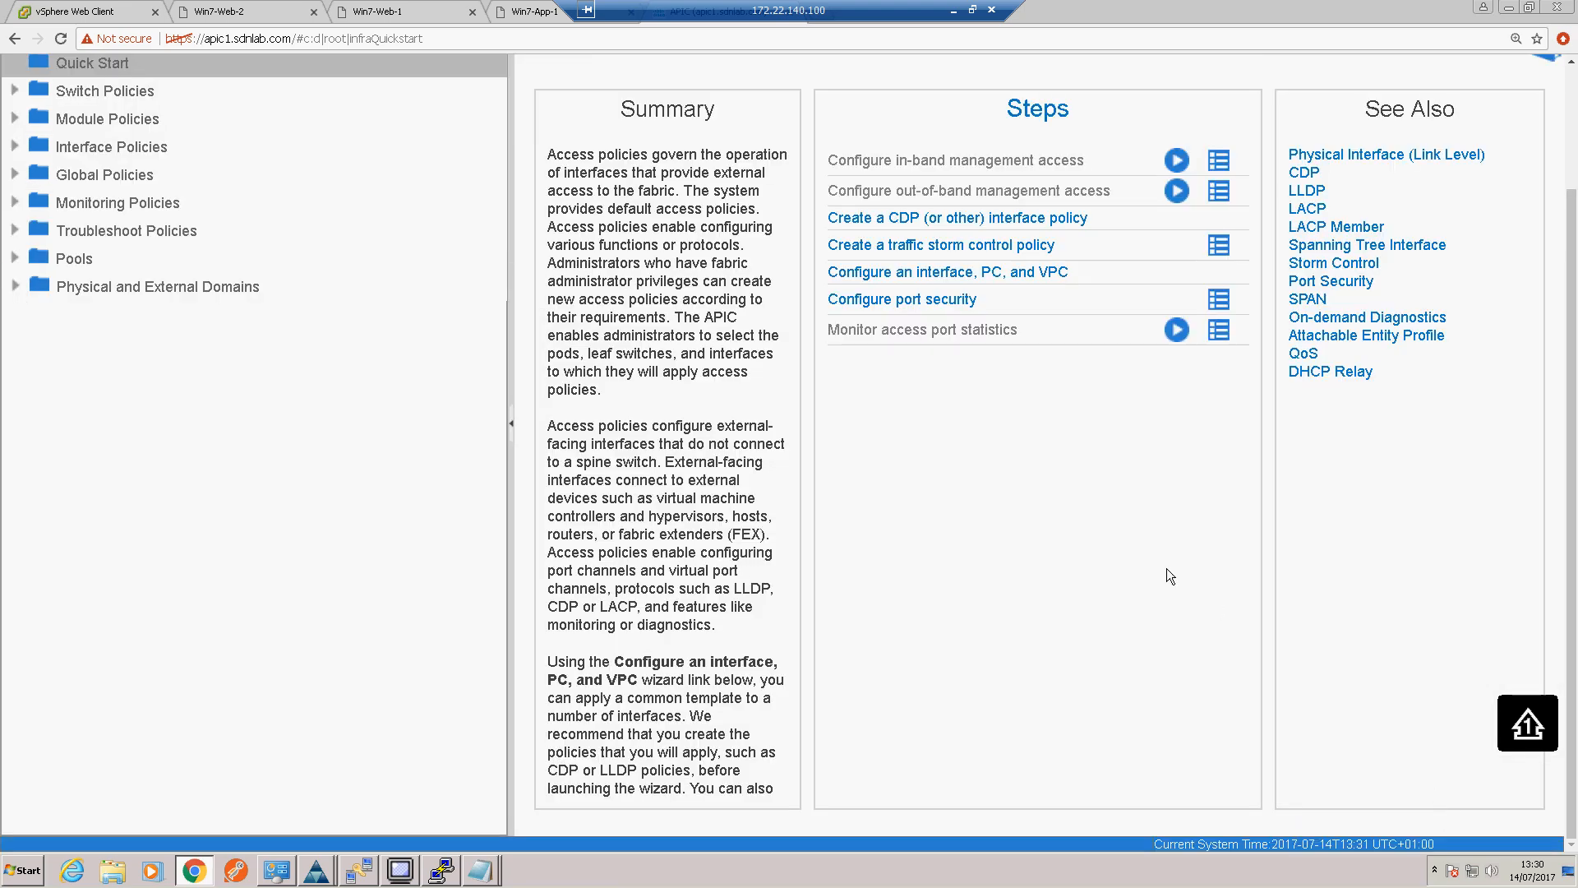
{"action": "left_click", "coordinate": [966, 274]}
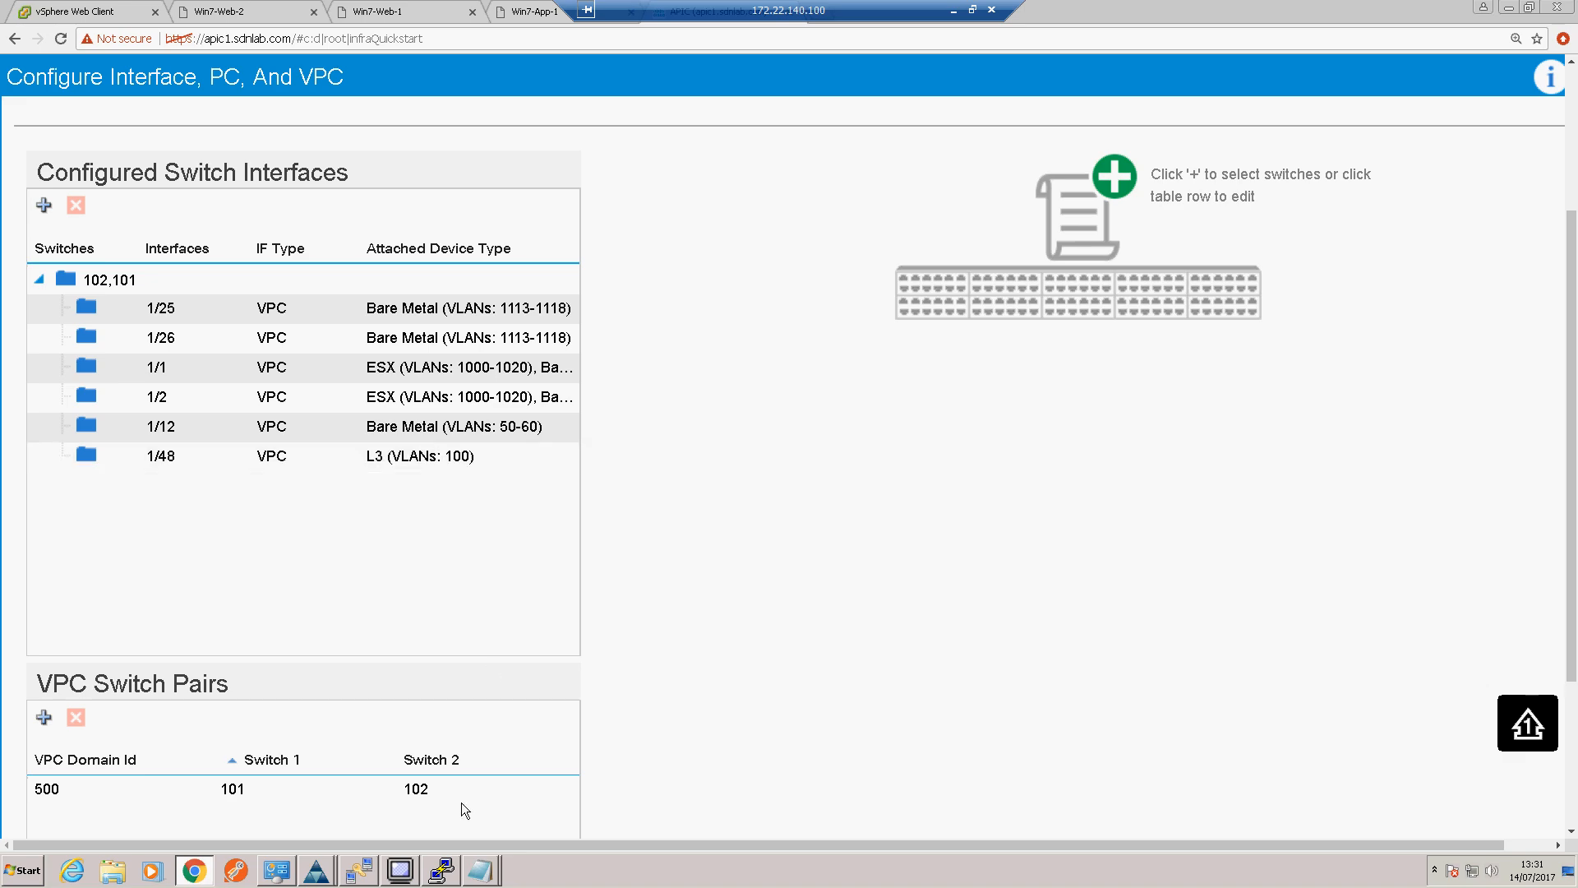
Step: Switch to the PuTTY session of the external switch and display its port channels with sh etherchannel summary
{"action": "left_click", "coordinate": [449, 869]}
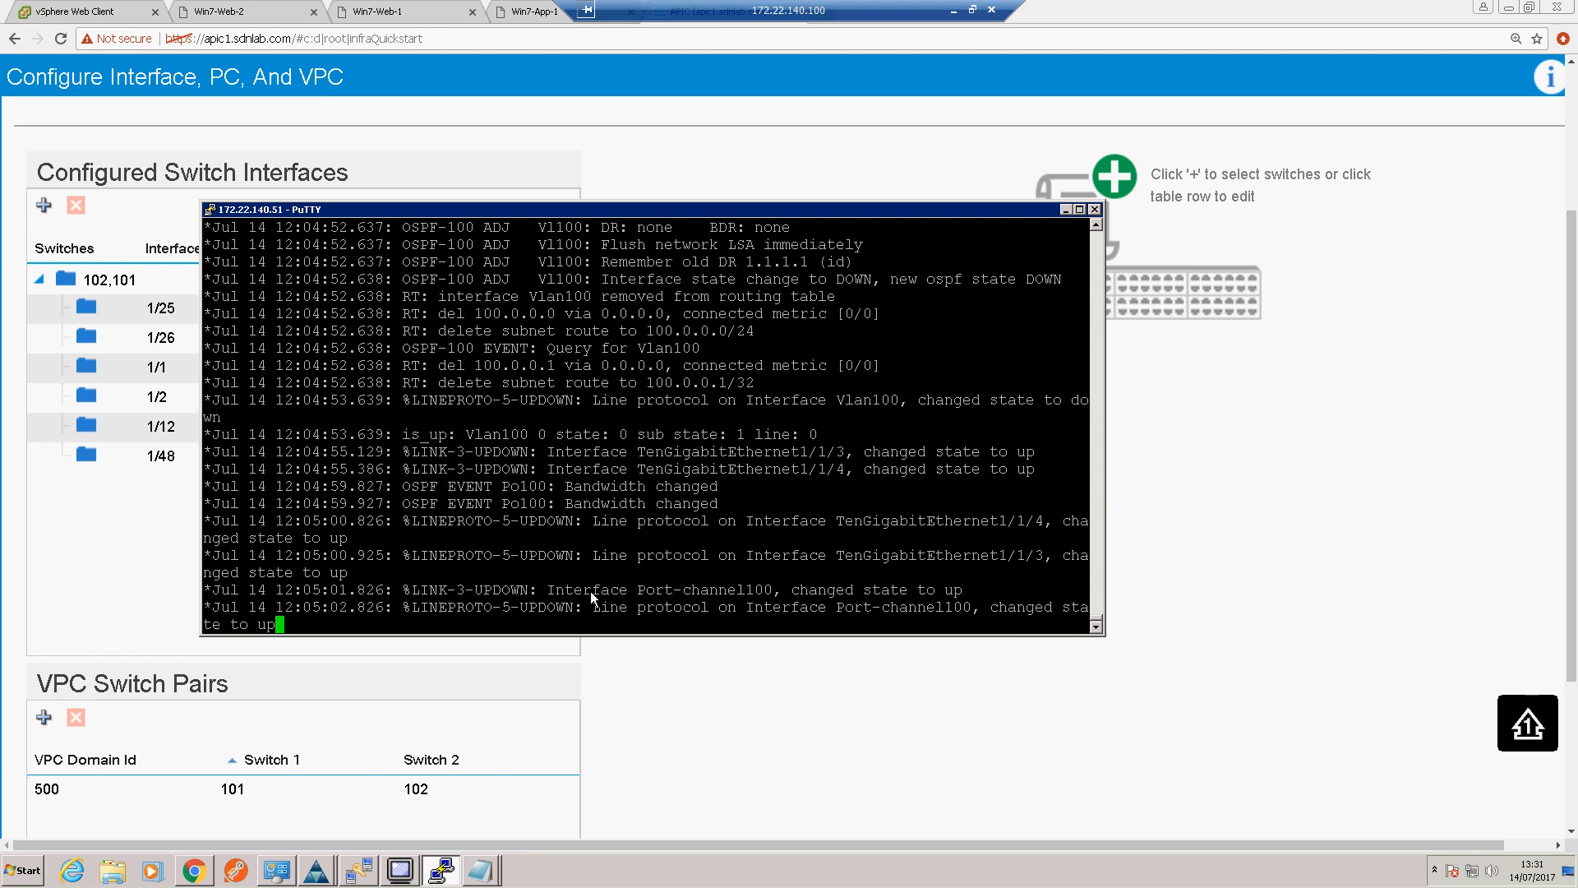
{"action": "key", "text": "Return"}
{"action": "key", "text": "Return"}
{"action": "key", "text": "Return"}
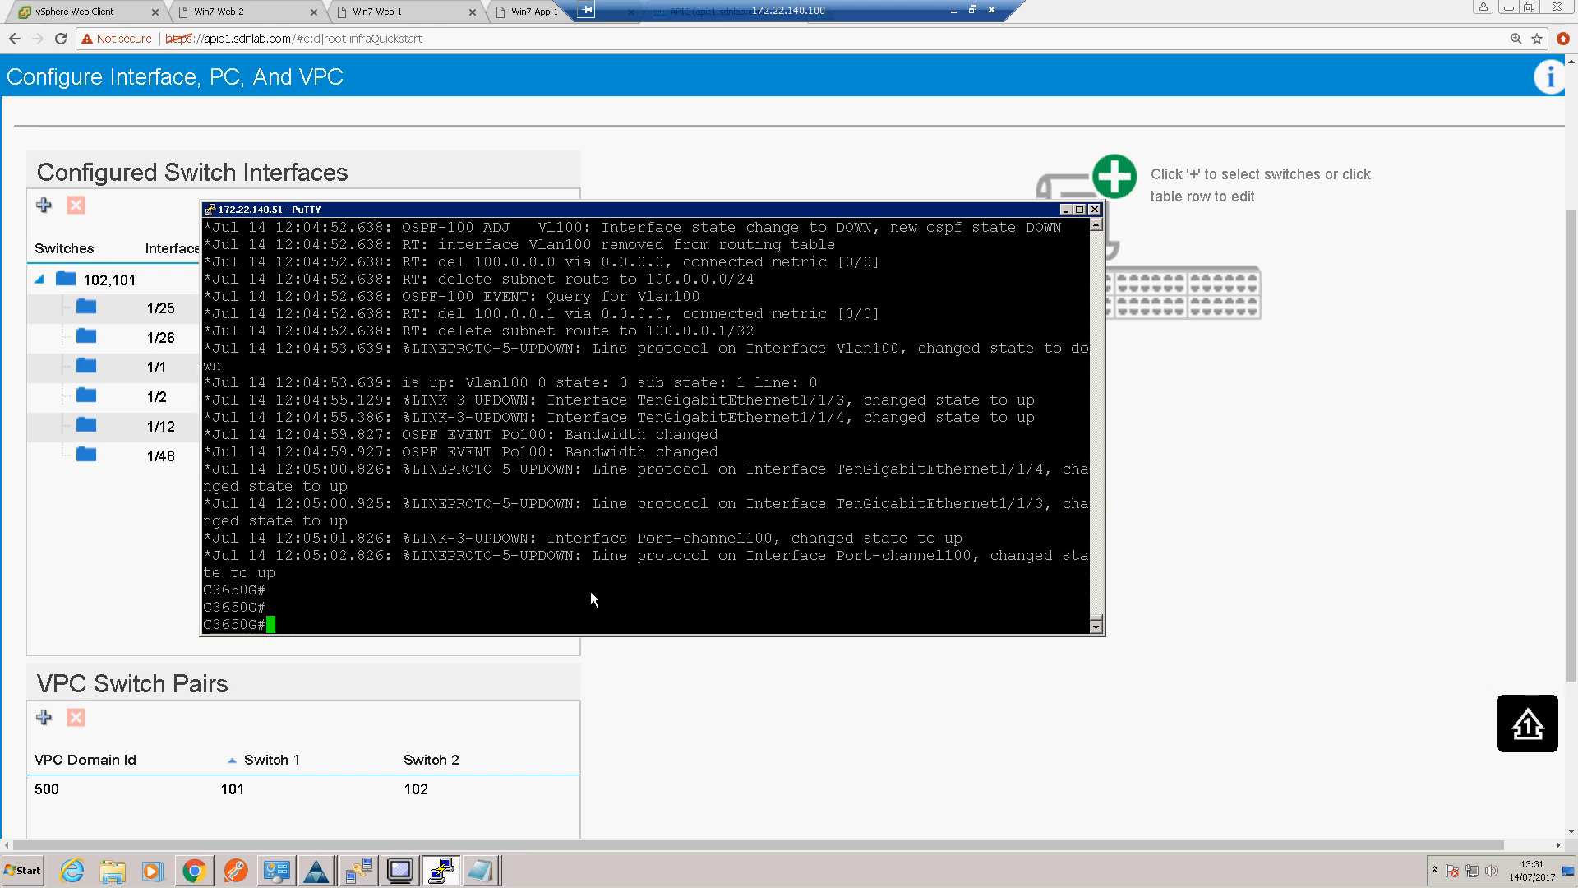
{"action": "type", "text": "sh etherchannel summary"}
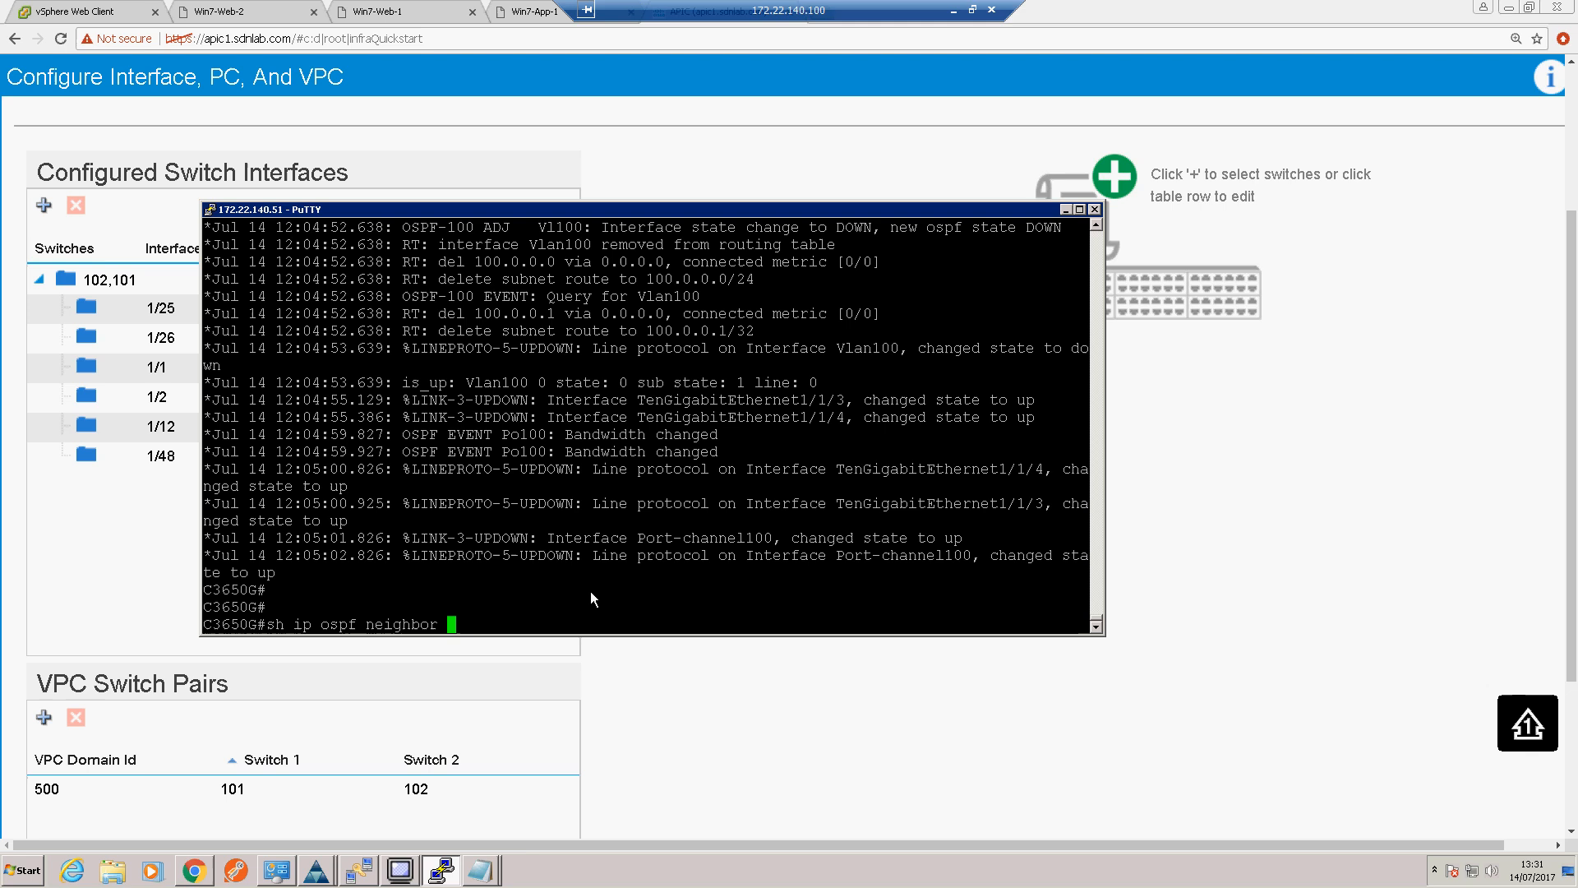
{"action": "key", "text": "Return"}
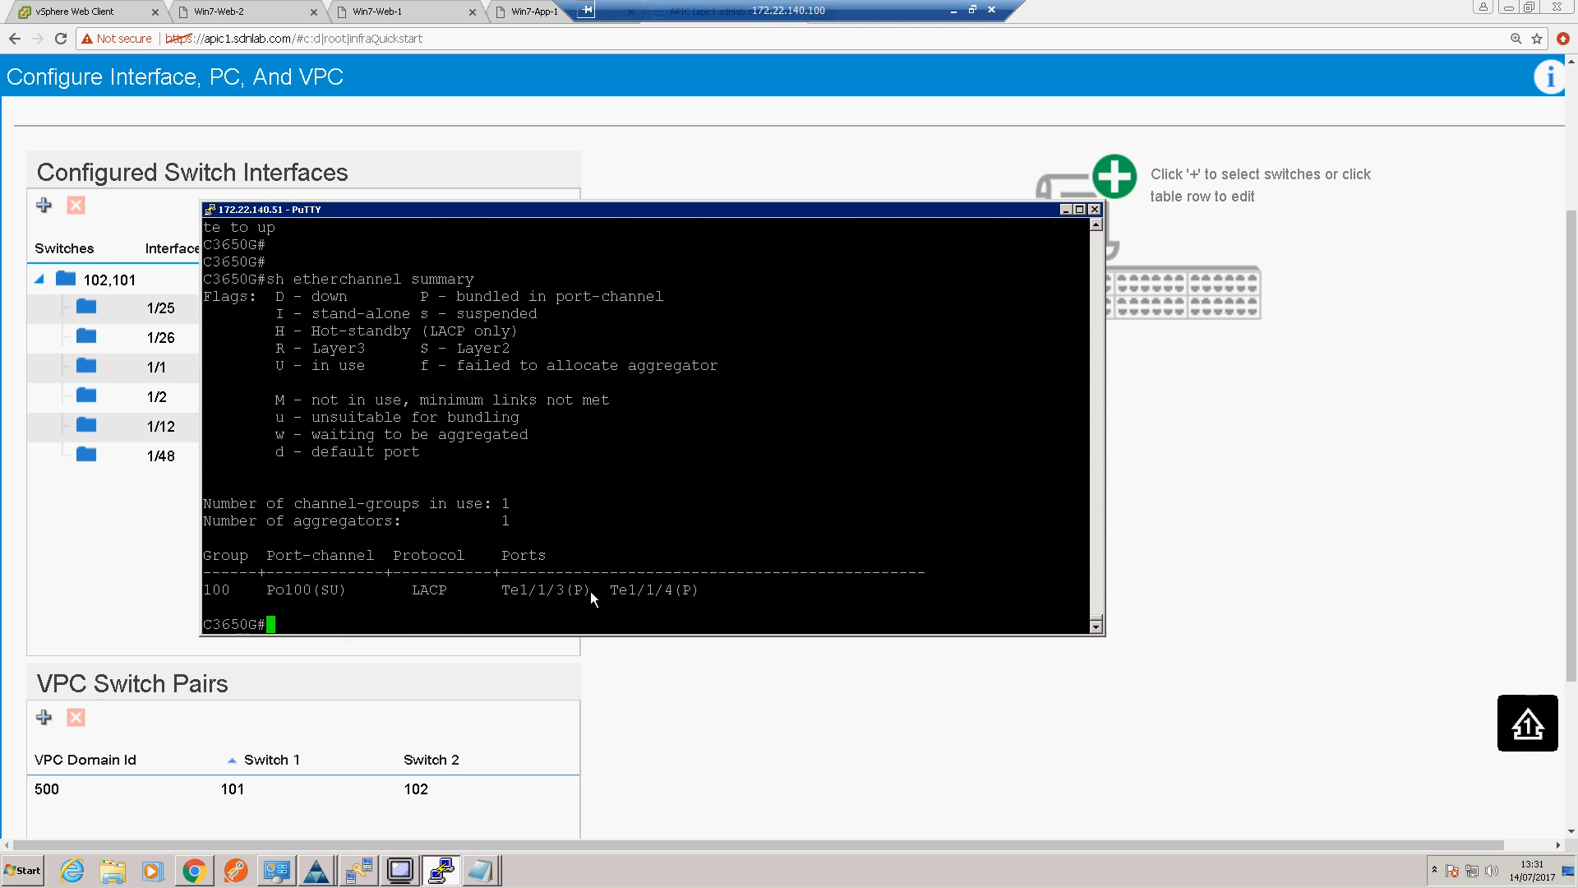
{"action": "key", "text": "Return"}
{"action": "key", "text": "Return"}
{"action": "key", "text": "Return"}
Step: Check the external switch for OSPF adjacencies with sh ip ospf neighbor
{"action": "key", "text": "Up"}
{"action": "key", "text": "Up"}
{"action": "key", "text": "Up"}
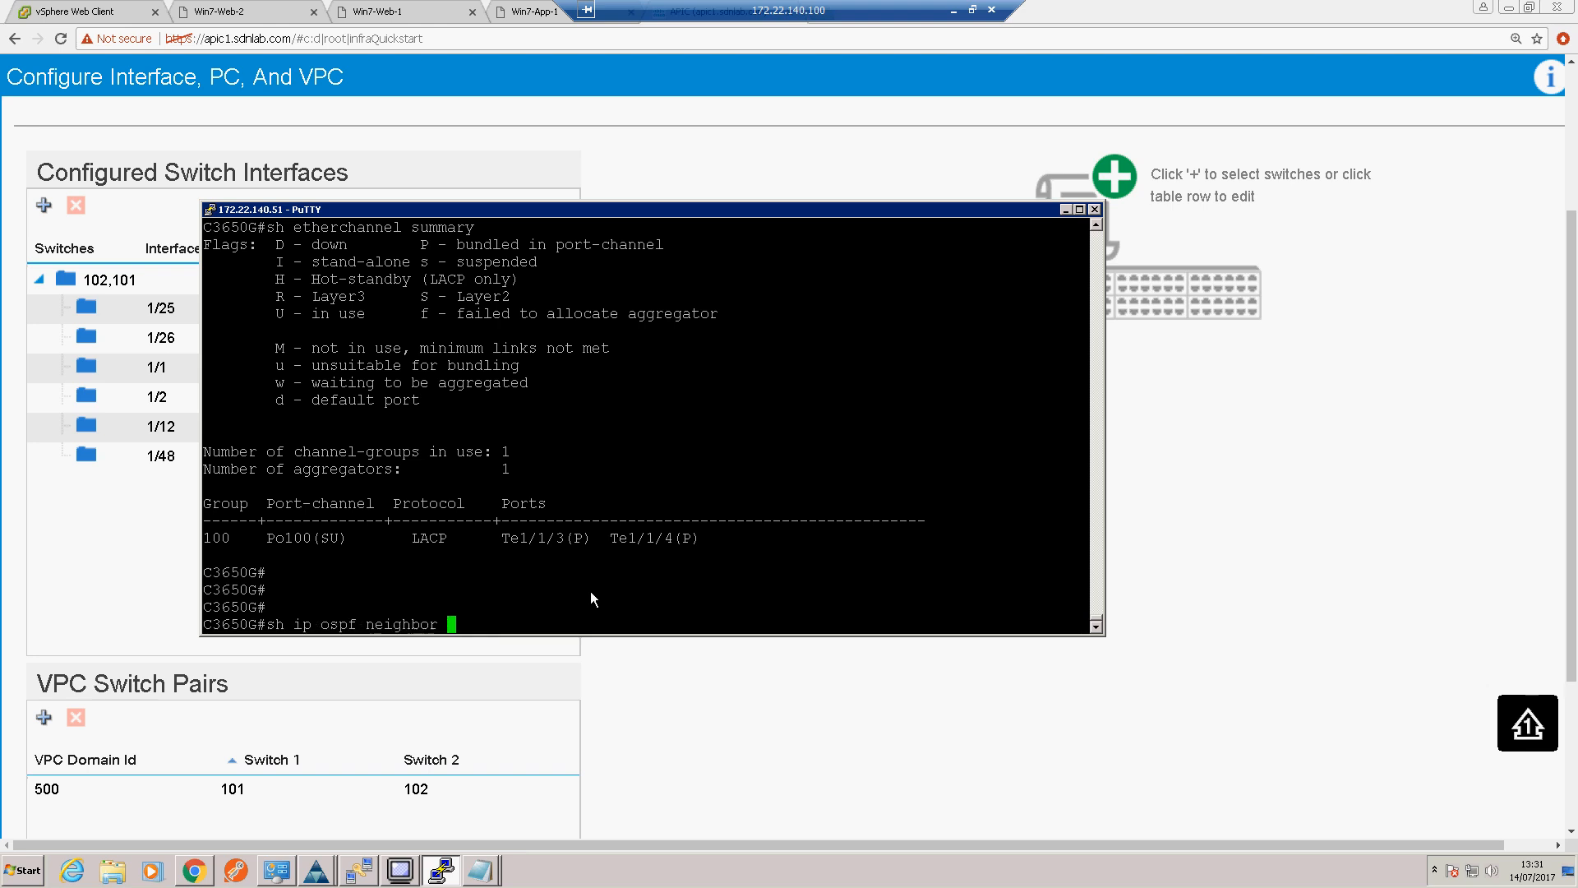
{"action": "key", "text": "Return"}
{"action": "key", "text": "Return"}
{"action": "key", "text": "Return"}
{"action": "key", "text": "Return"}
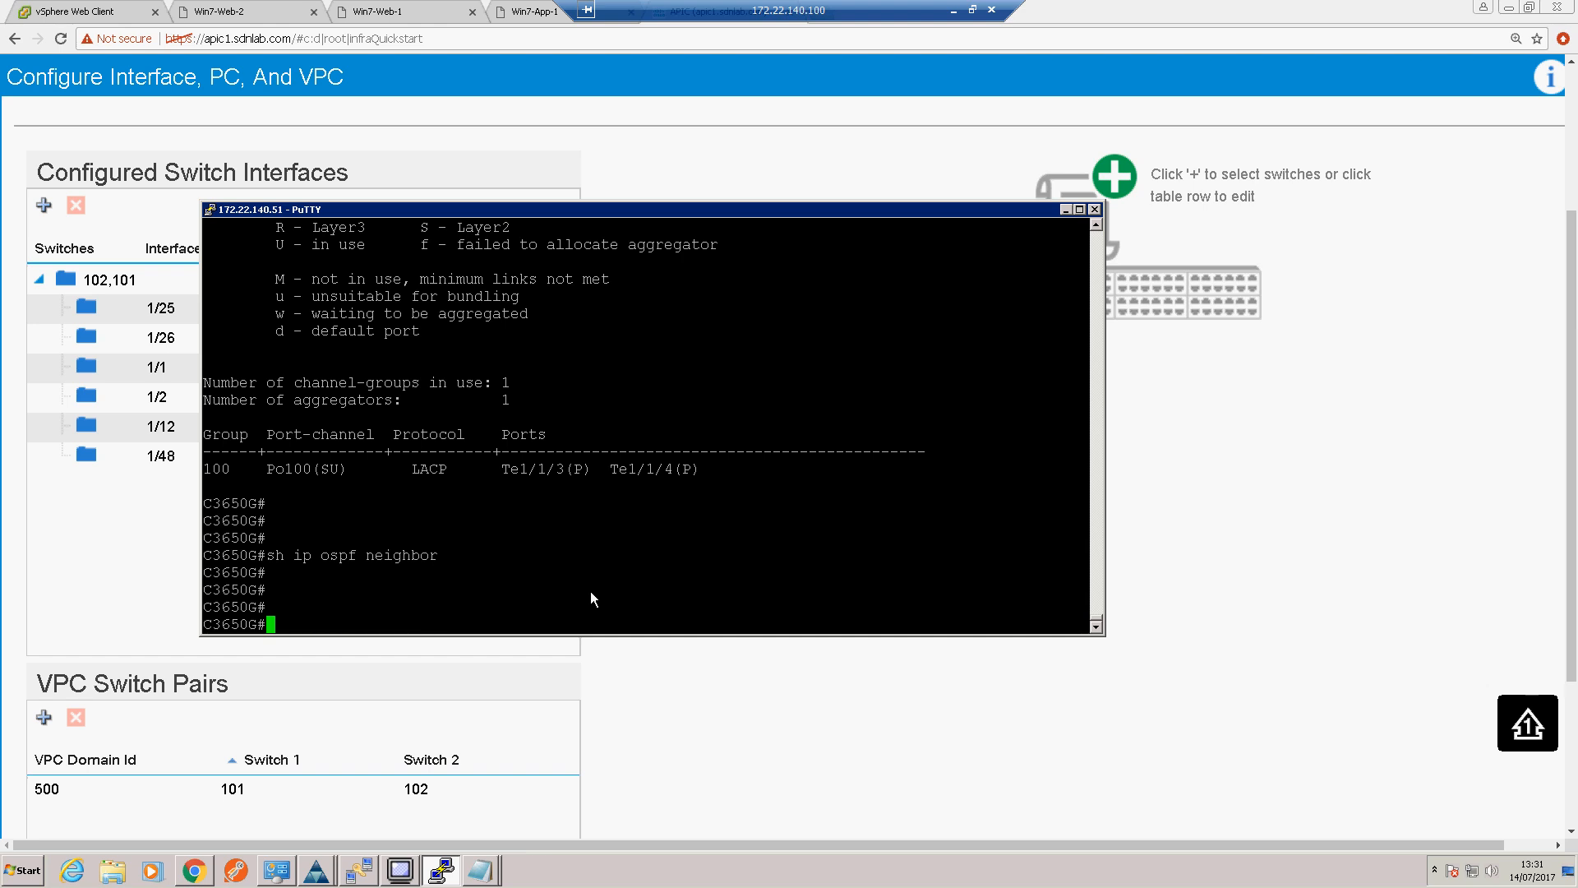
Step: Display the OSPF section of the running configuration with sh run | sec ospf
{"action": "type", "text": "sh run | sec ospf"}
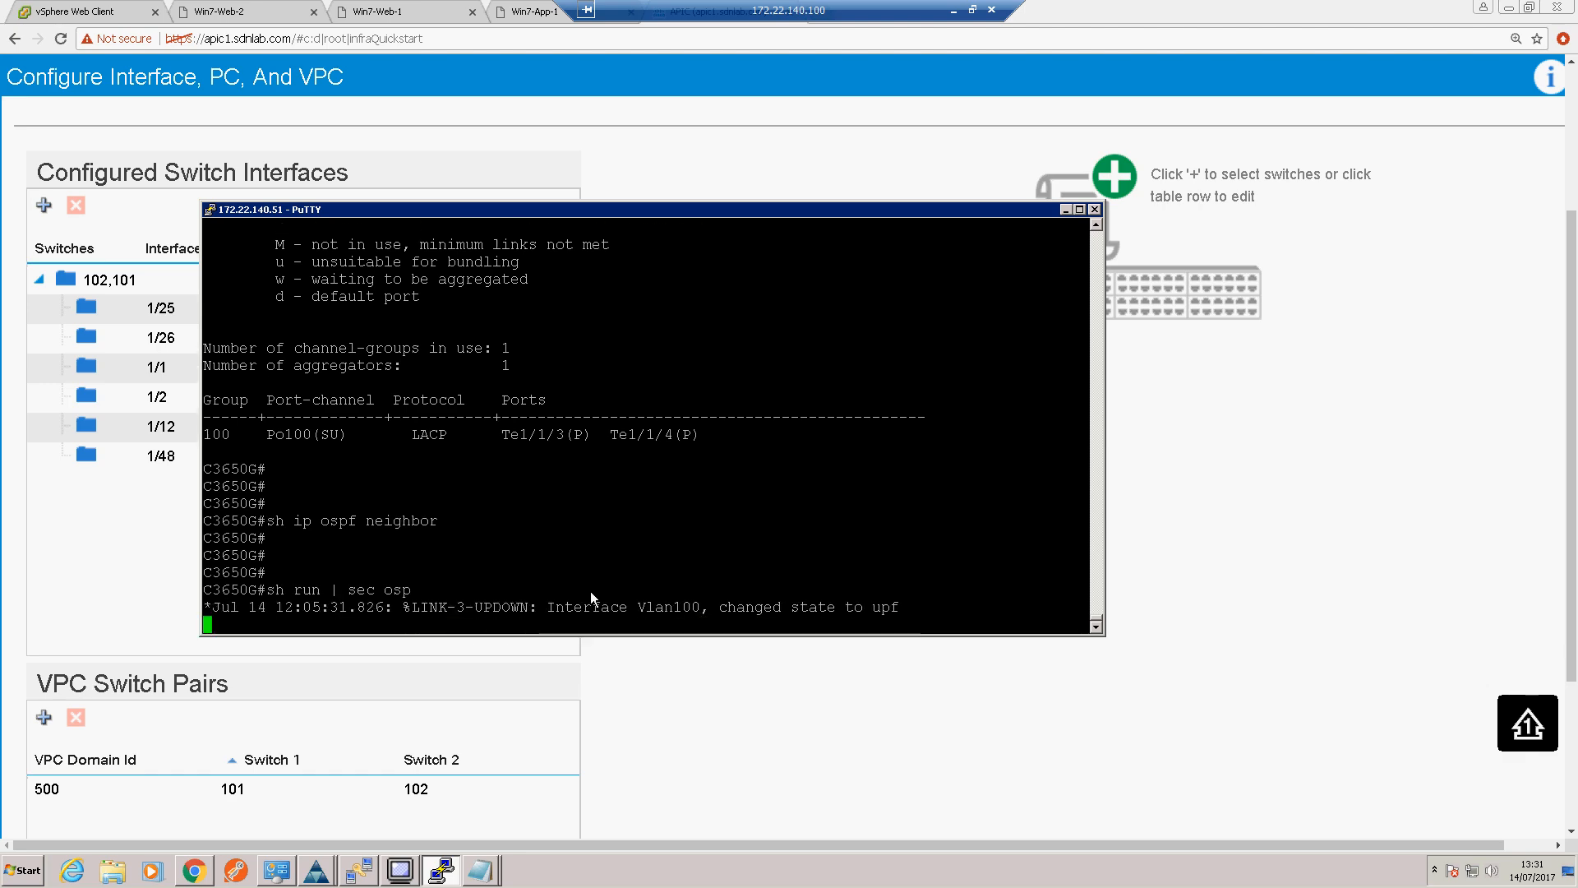
{"action": "key", "text": "Return"}
{"action": "key", "text": "Return"}
{"action": "key", "text": "Return"}
{"action": "key", "text": "Return"}
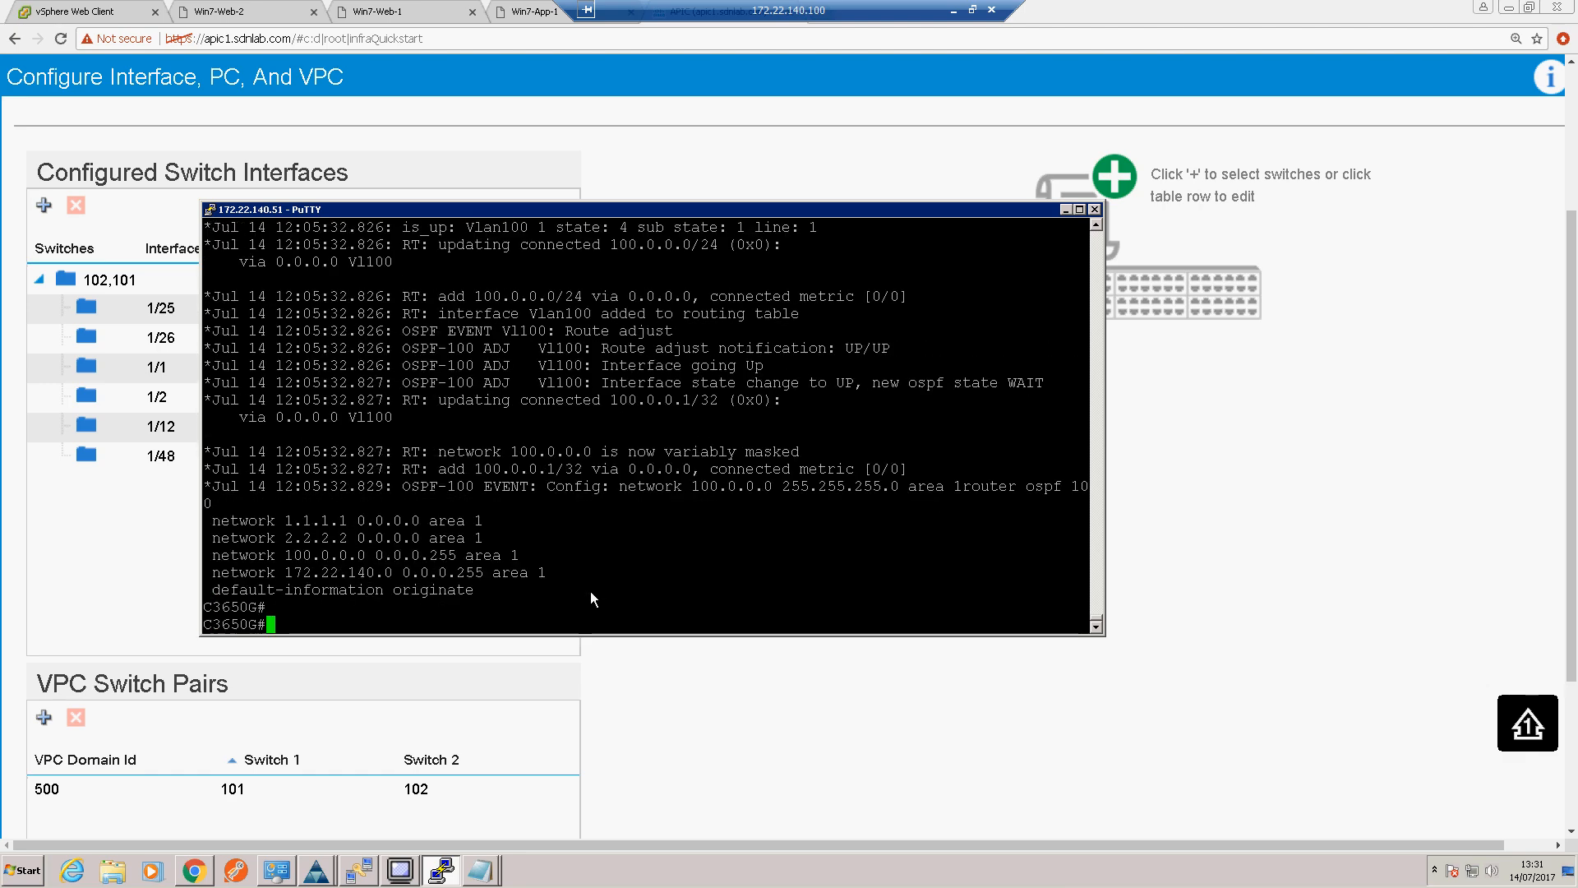
{"action": "key", "text": "Up"}
{"action": "key", "text": "Return"}
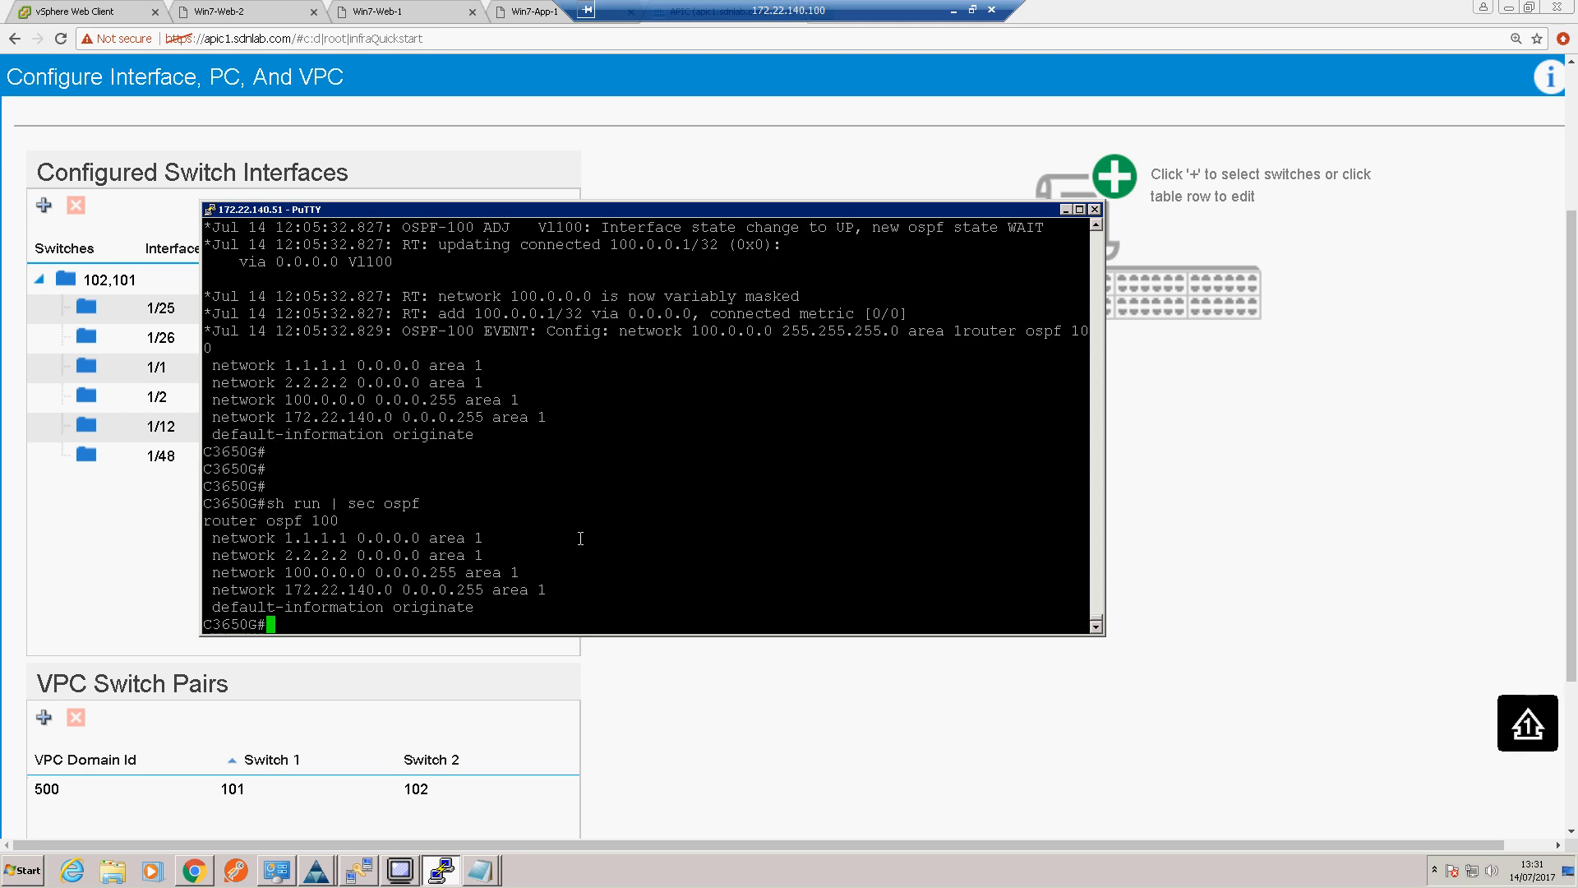
{"action": "key", "text": "Return"}
{"action": "key", "text": "Return"}
{"action": "key", "text": "Return"}
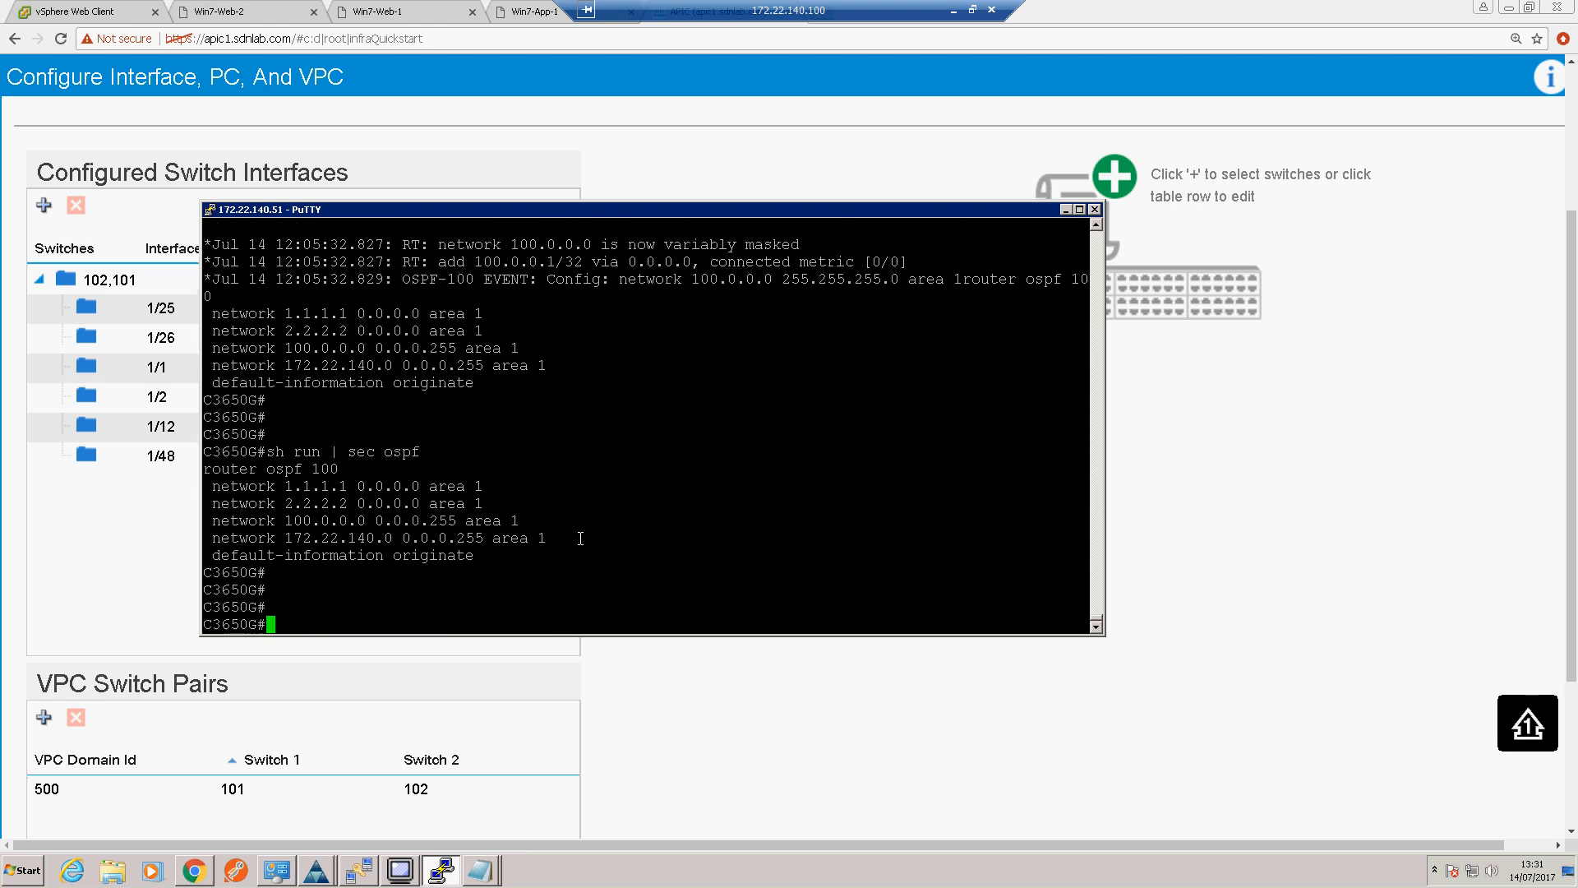
Step: Display the running configuration of interface Vlan100 with sh run int vl 100
{"action": "type", "text": "sh run int vl 100"}
{"action": "key", "text": "Return"}
{"action": "key", "text": "Return"}
{"action": "key", "text": "Return"}
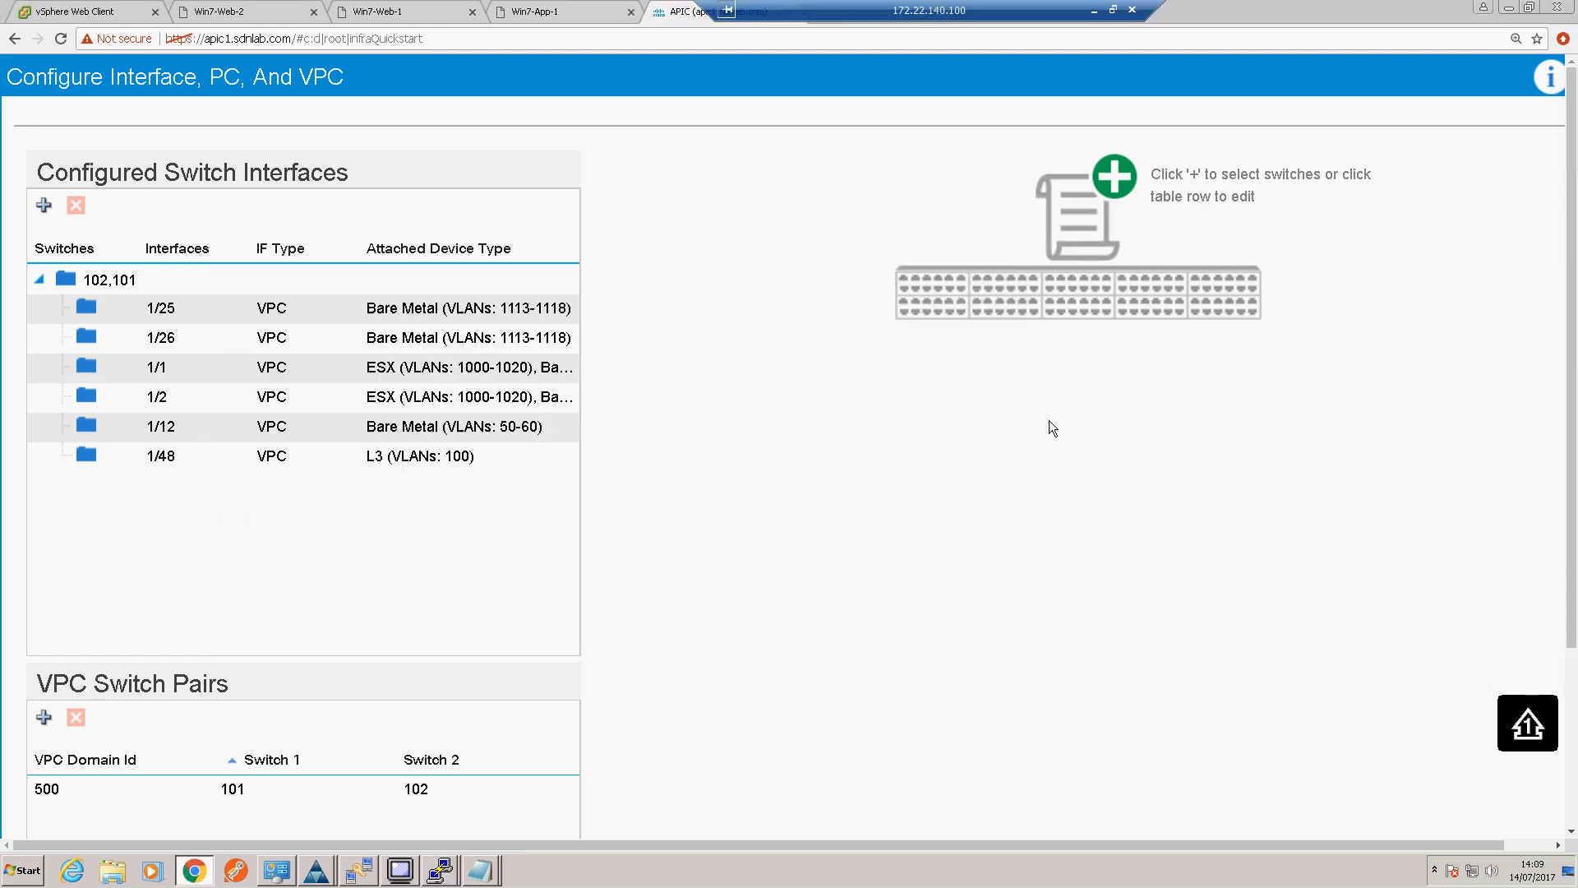
Step: Return to the APIC page and leave the interface, PC, and VPC configuration without submitting
{"action": "scroll", "coordinate": [1049, 421], "scroll_direction": "down", "scroll_amount": 2}
{"action": "scroll", "coordinate": [1161, 550], "scroll_direction": "down", "scroll_amount": 1}
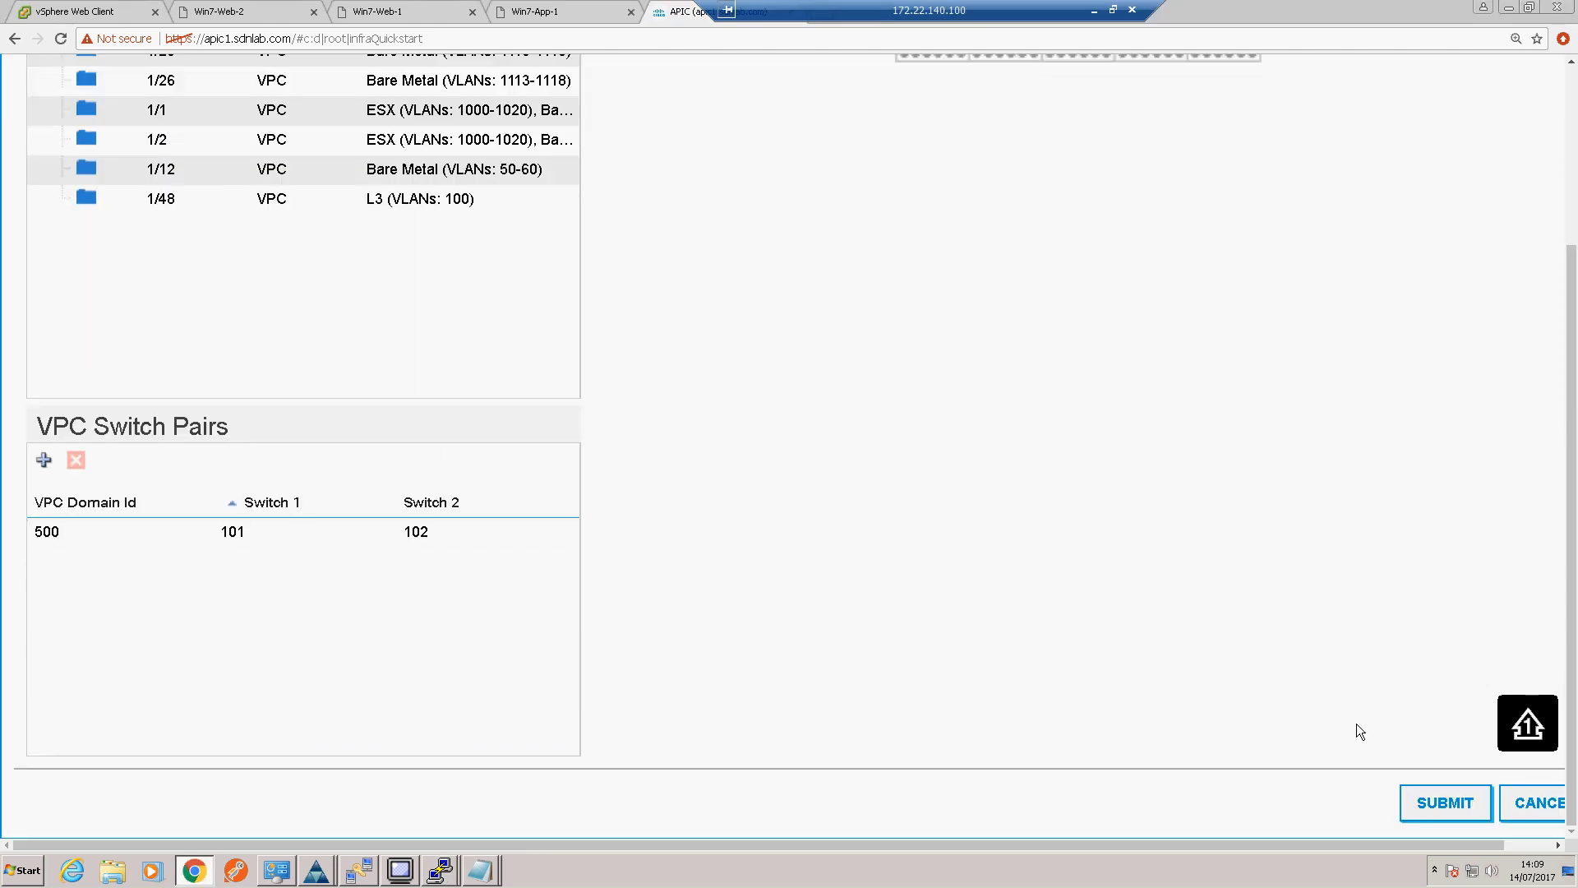
{"action": "left_click", "coordinate": [1531, 799]}
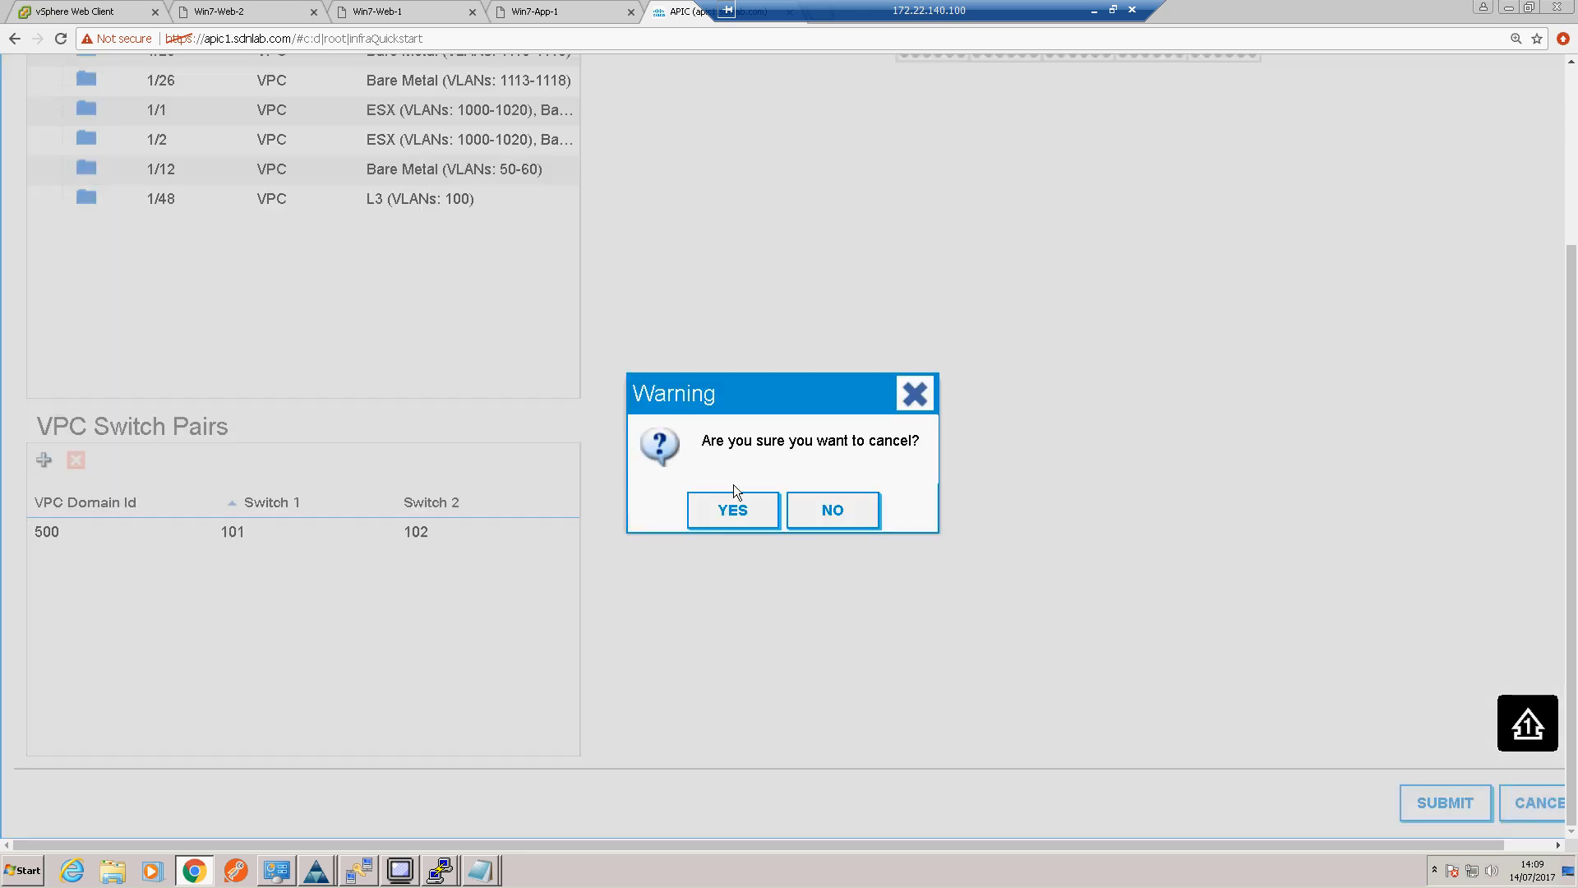
{"action": "left_click", "coordinate": [711, 505]}
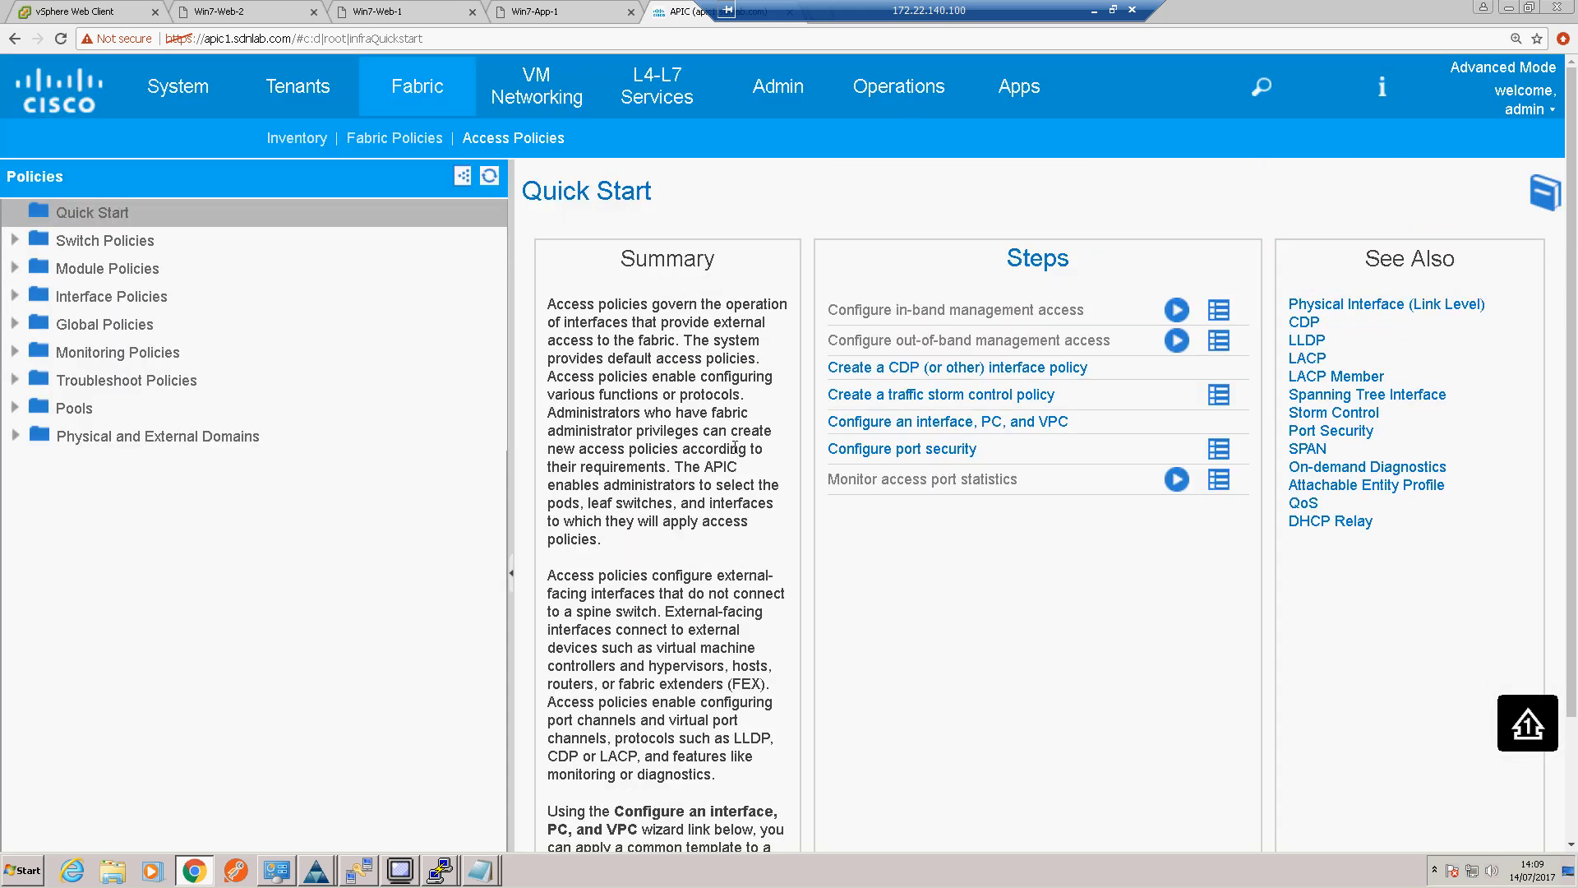
Step: Start creating a routed outside under External Routed Networks in the networking section of tenant sdnlab
{"action": "left_click", "coordinate": [311, 96]}
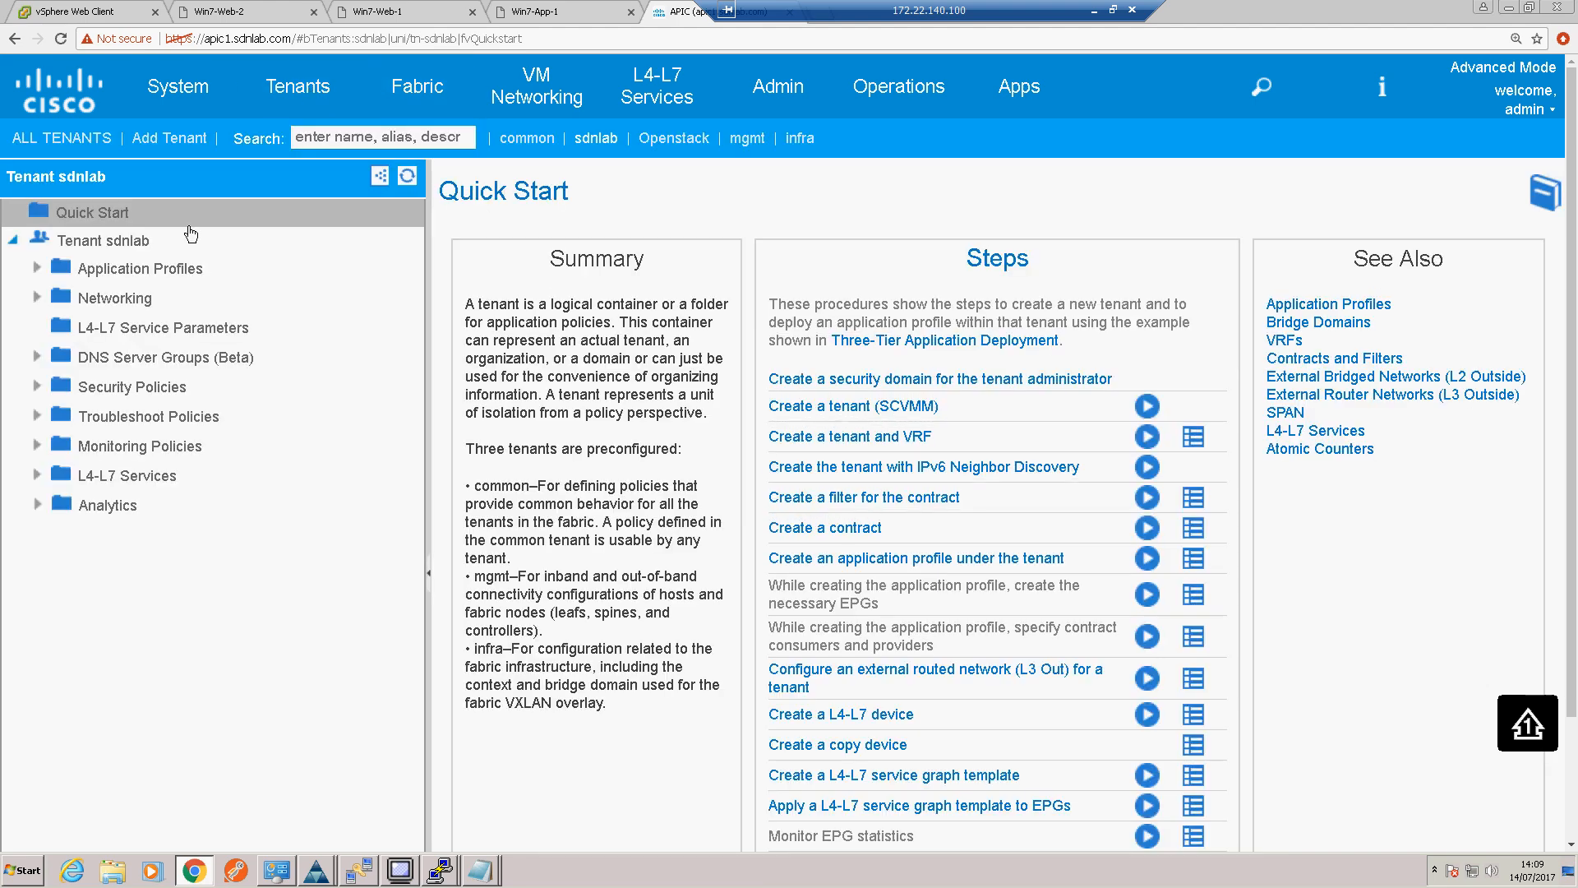
{"action": "left_click", "coordinate": [37, 297]}
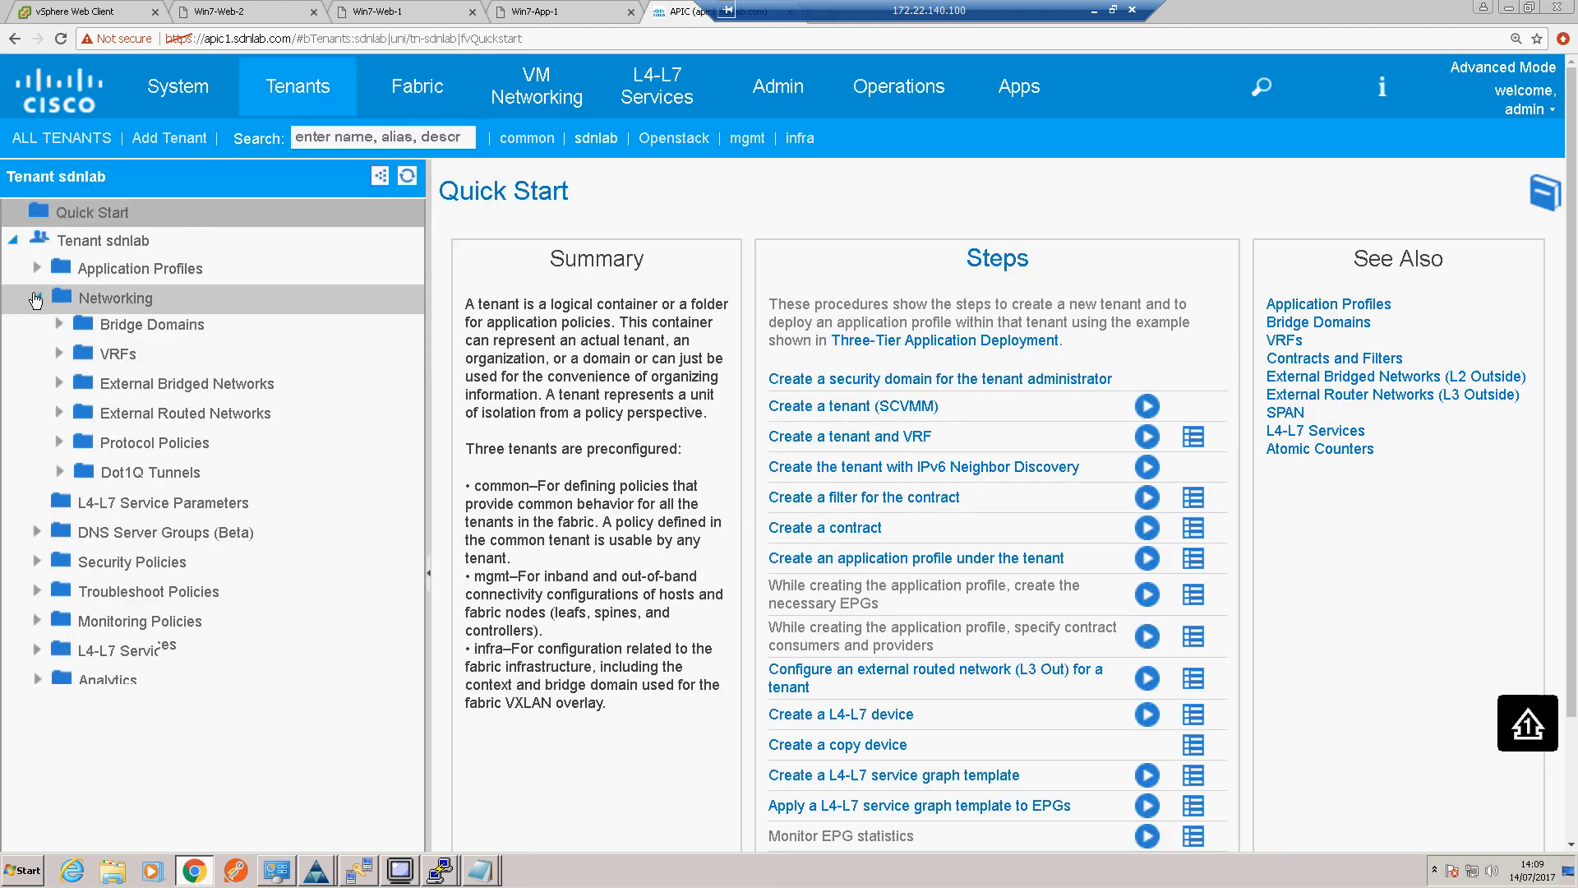
{"action": "double_click", "coordinate": [92, 416]}
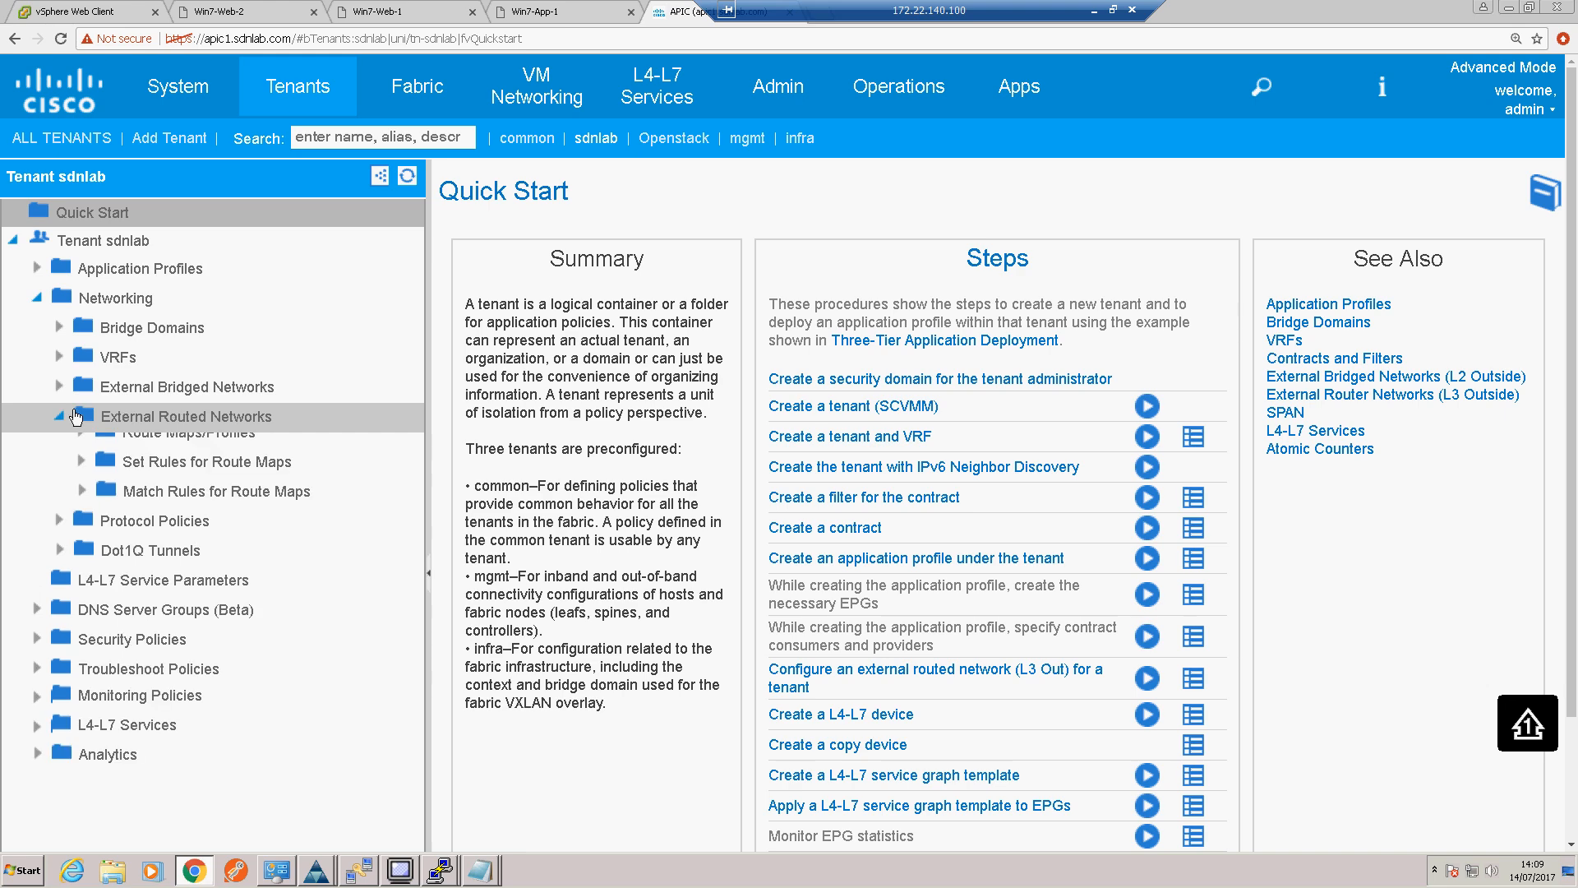
{"action": "right_click", "coordinate": [175, 424]}
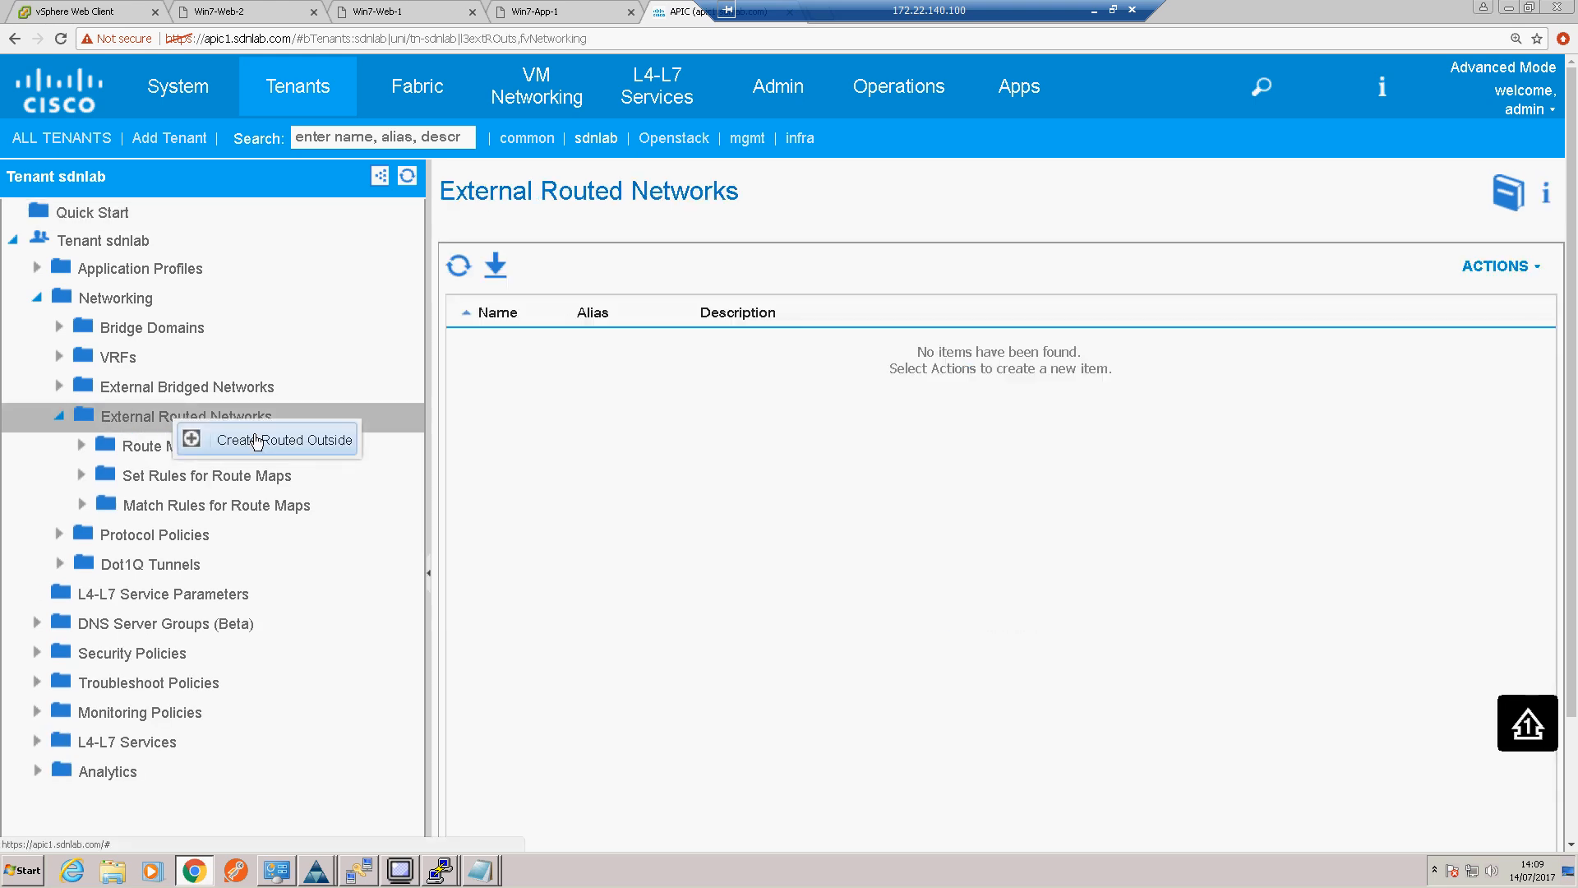
{"action": "left_click", "coordinate": [257, 440]}
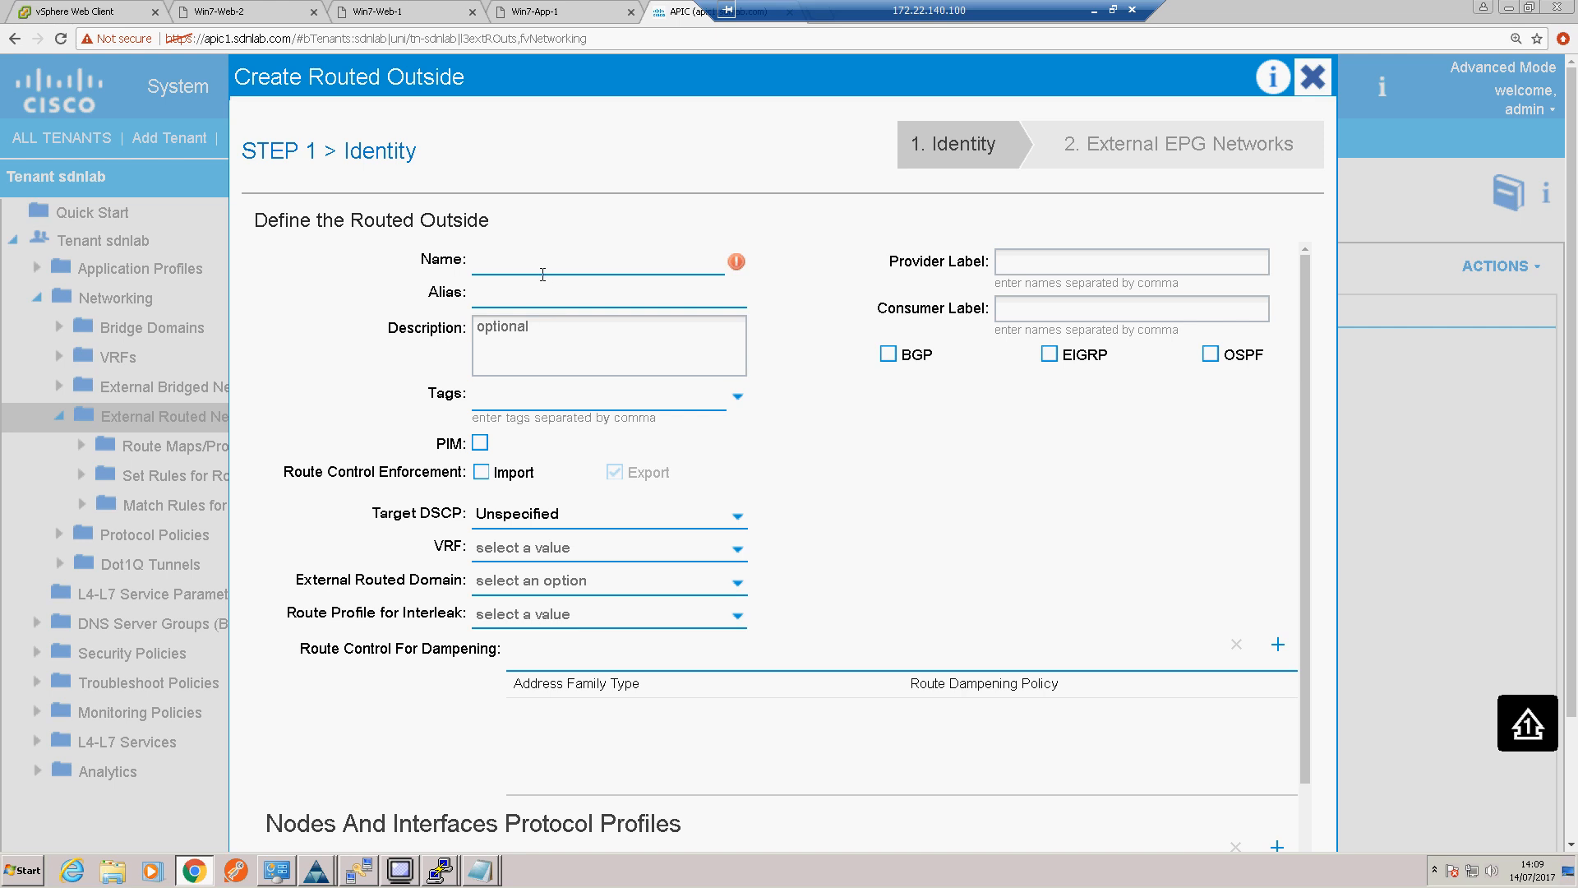
Step: Name the routed outside External-Router and enable OSPF with area type Regular area
{"action": "type", "text": "External"}
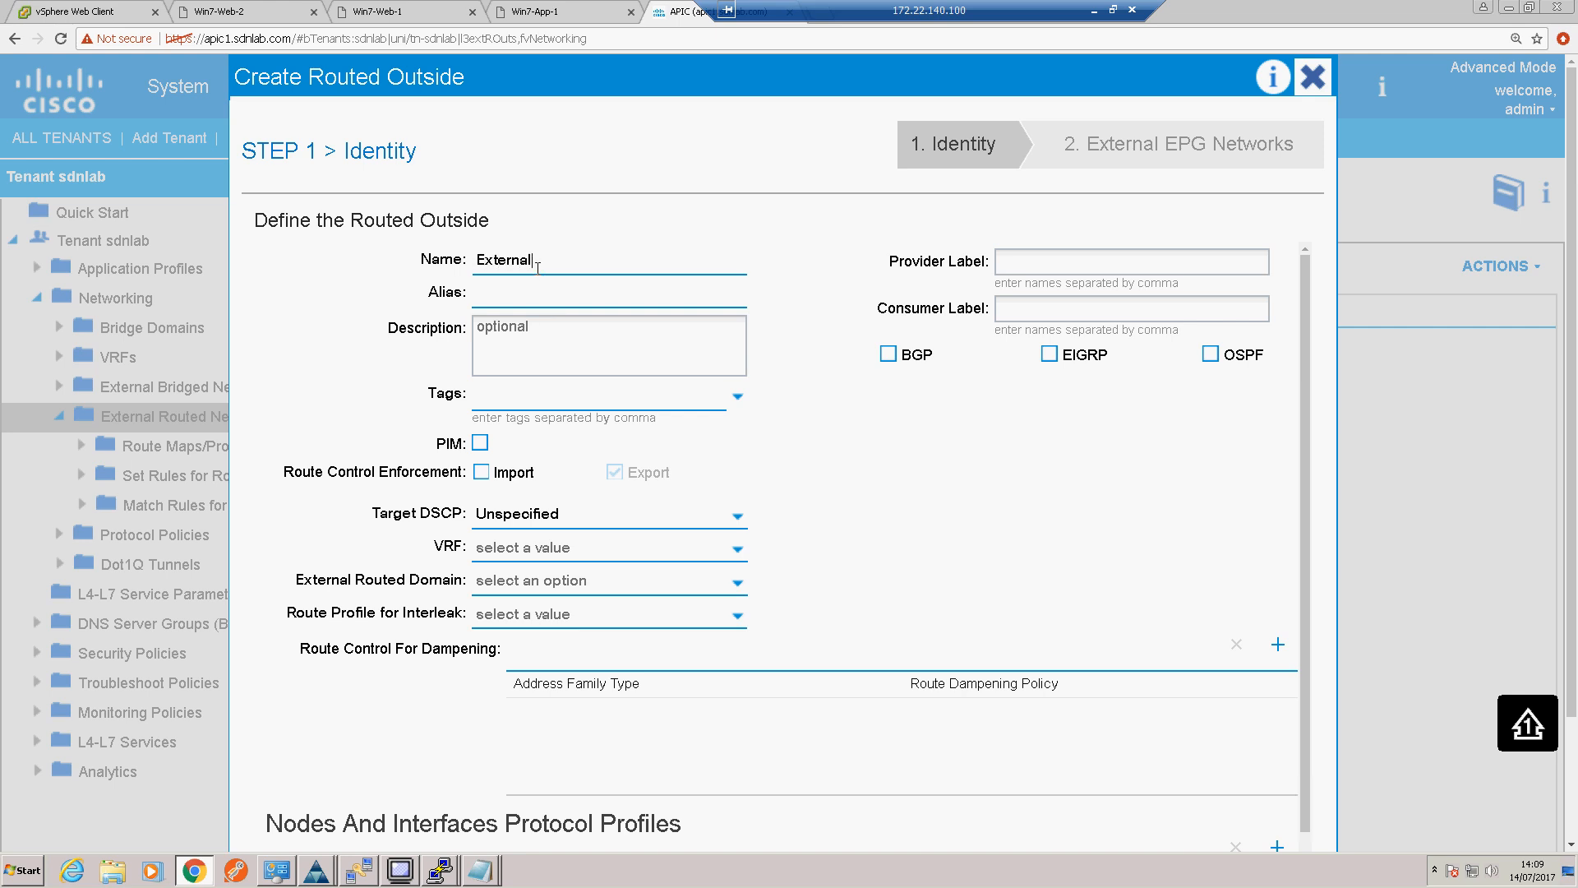
{"action": "type", "text": "-Router"}
{"action": "left_click", "coordinate": [1211, 359]}
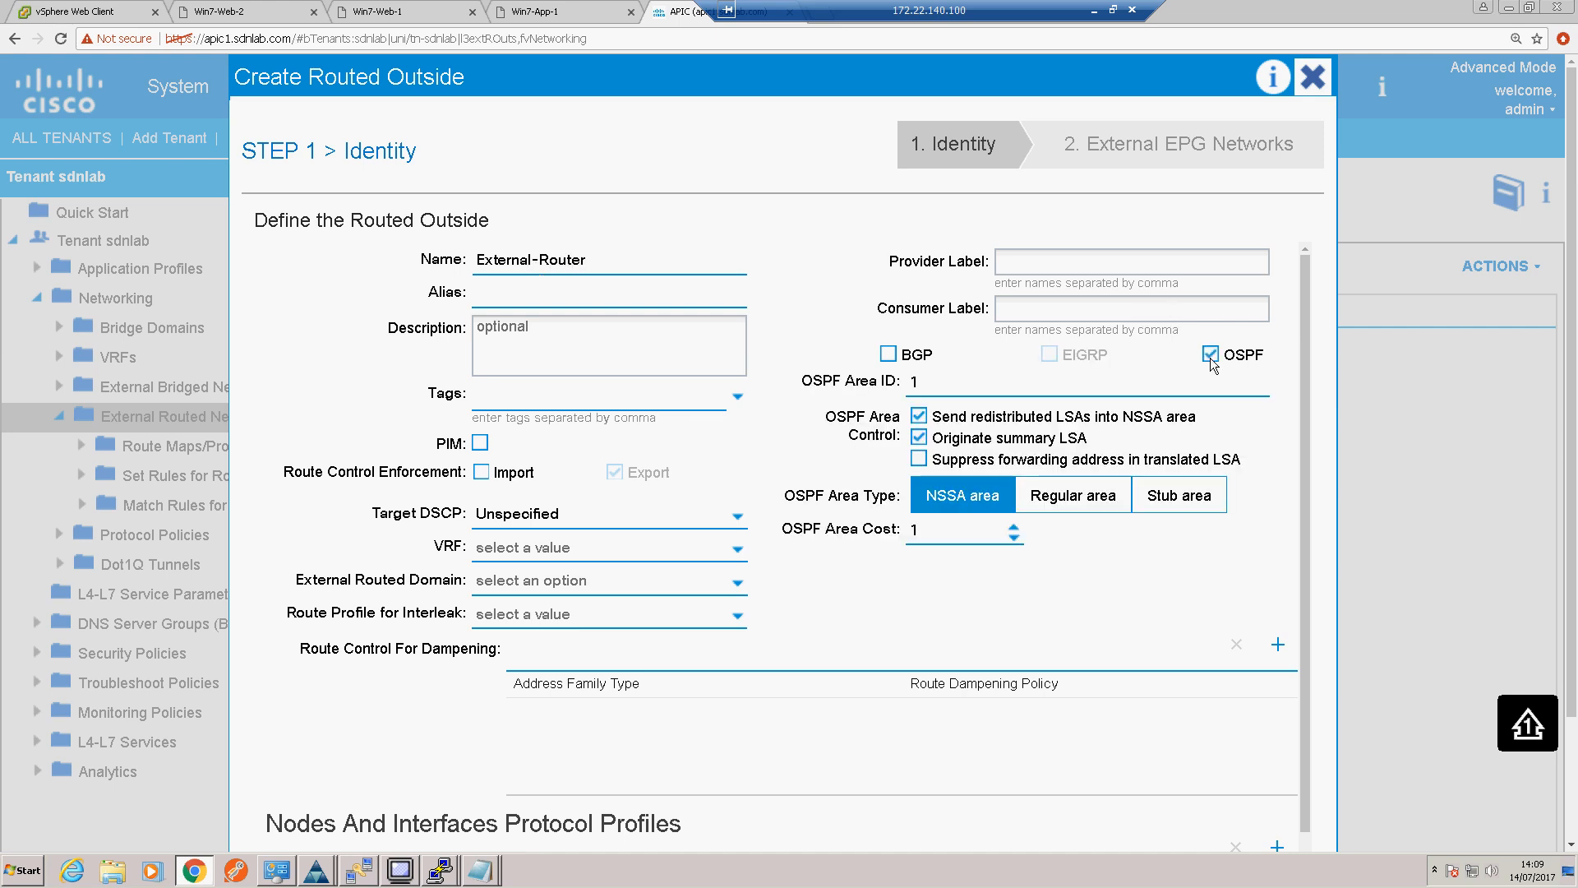
{"action": "left_click", "coordinate": [1065, 497]}
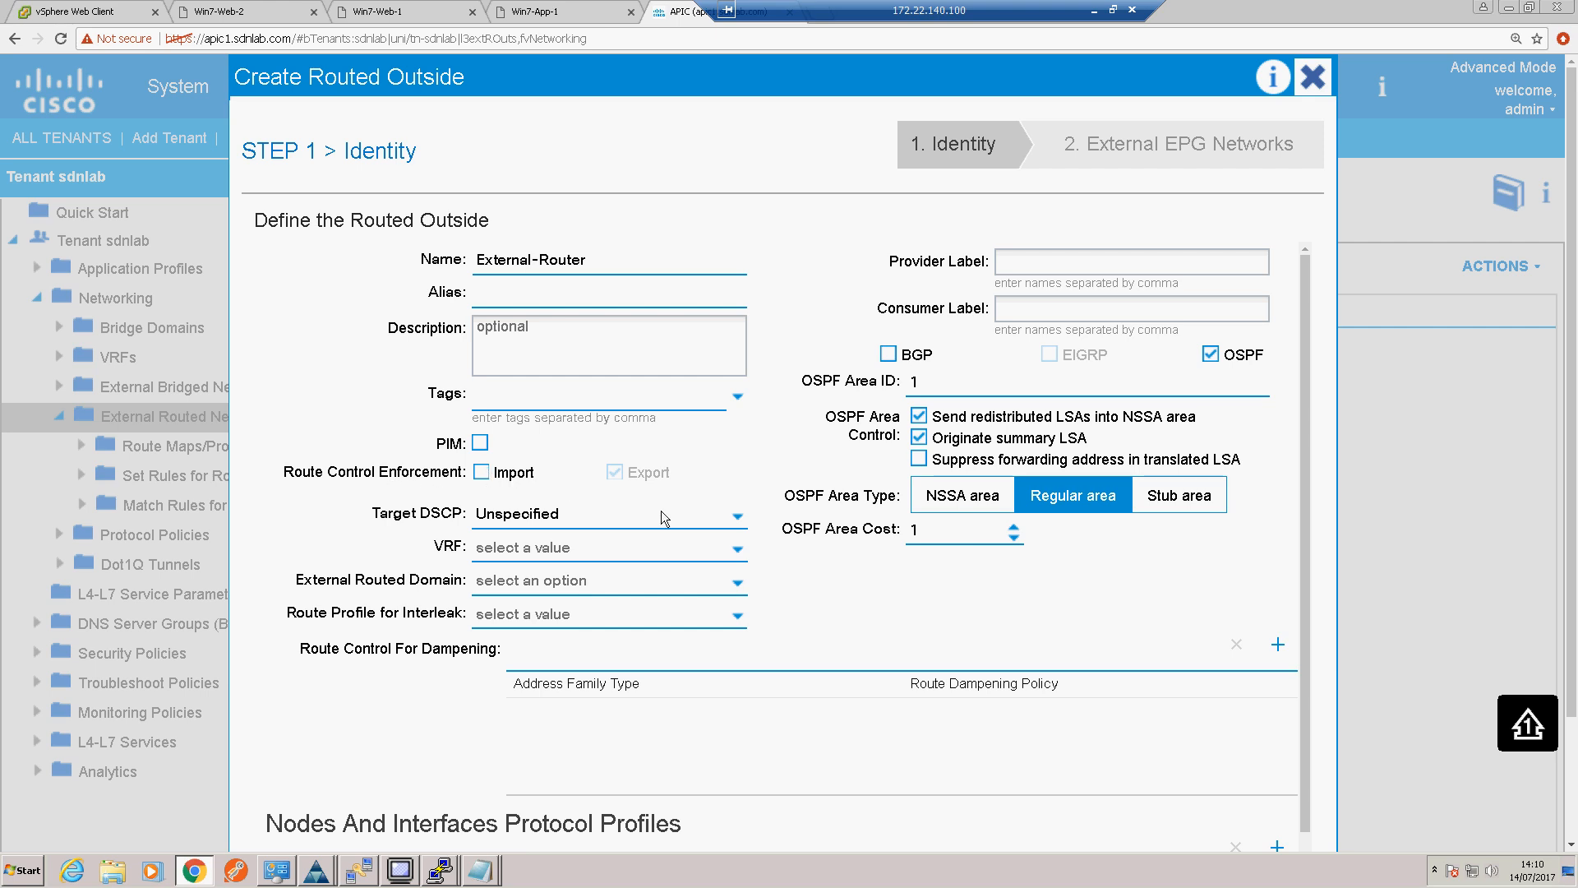
Step: Associate the routed outside with VRF sdnlab/sdnlab-vrf
{"action": "left_click", "coordinate": [732, 551]}
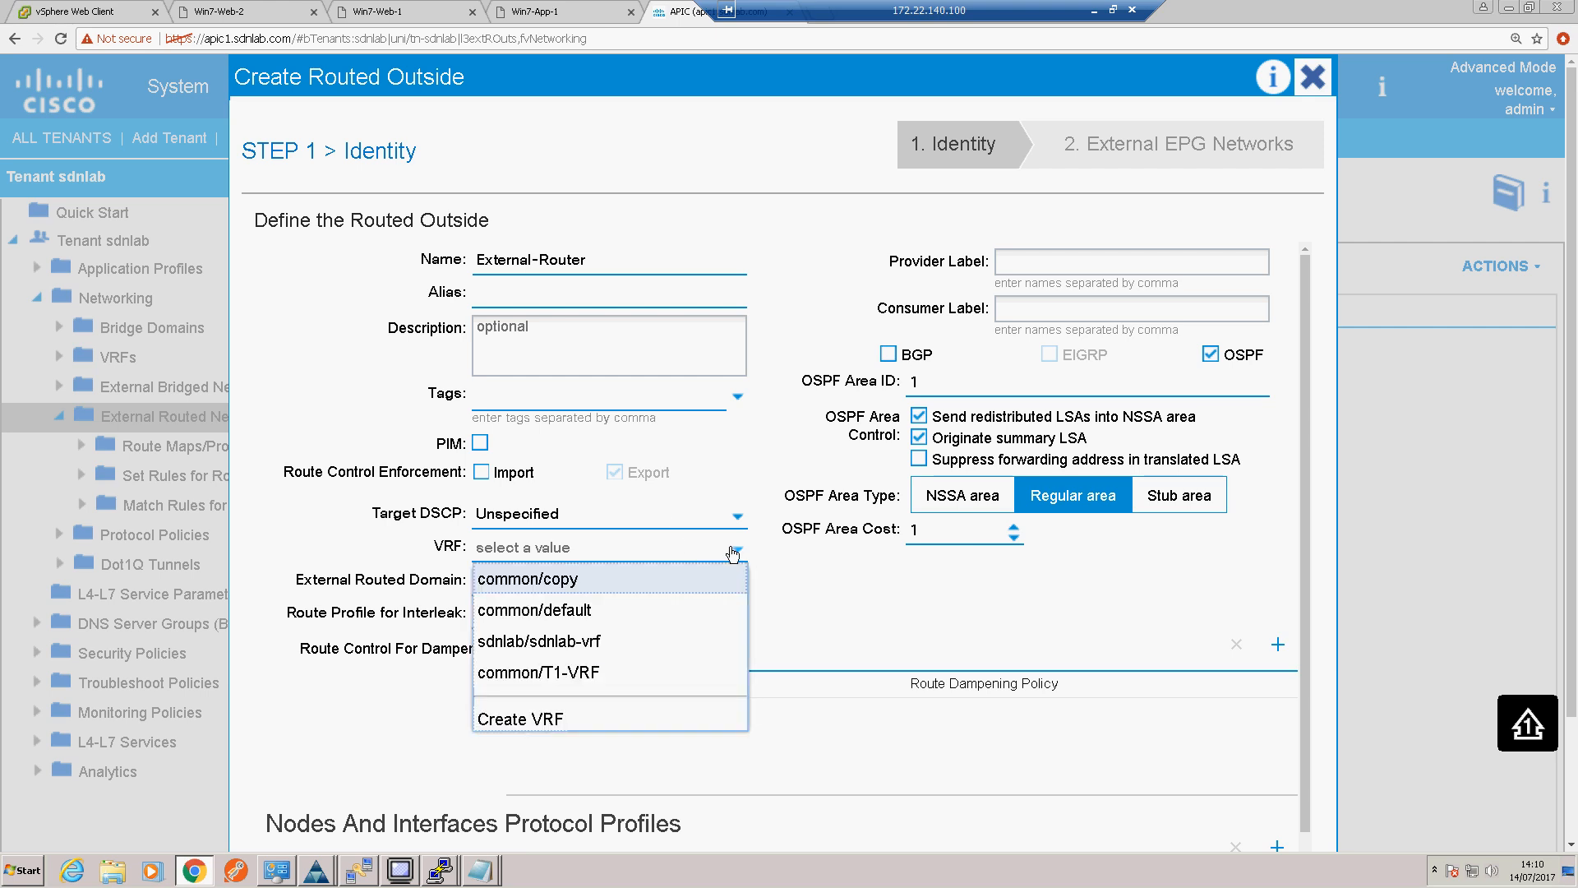
{"action": "left_click", "coordinate": [550, 642]}
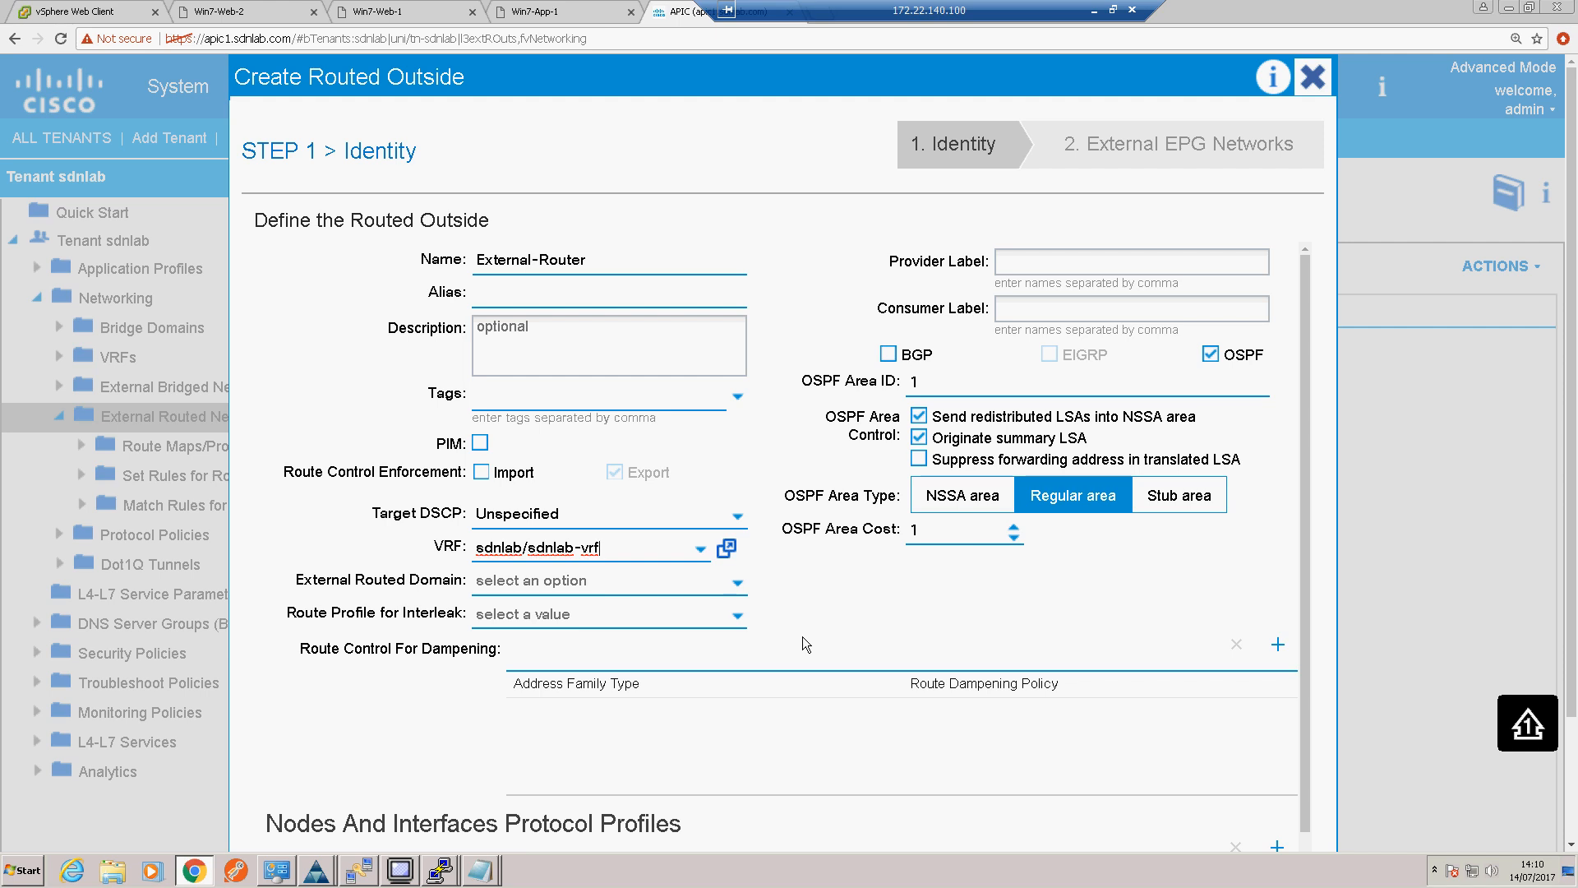
{"action": "scroll", "coordinate": [804, 638], "scroll_direction": "down", "scroll_amount": 1}
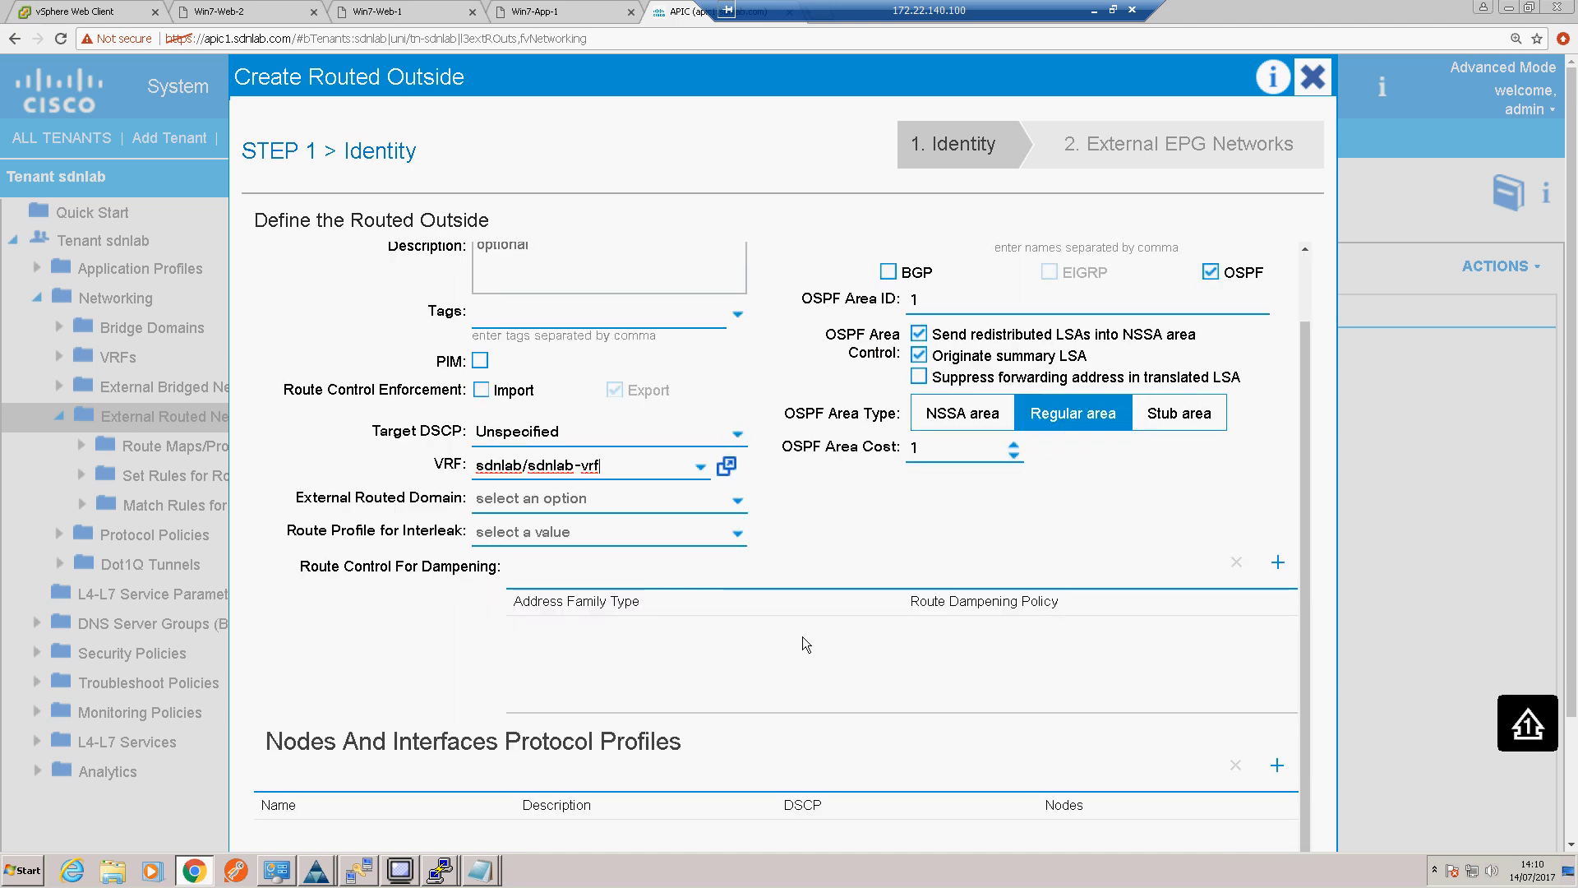
{"action": "scroll", "coordinate": [803, 637], "scroll_direction": "down", "scroll_amount": 1}
{"action": "scroll", "coordinate": [803, 636], "scroll_direction": "up", "scroll_amount": 2}
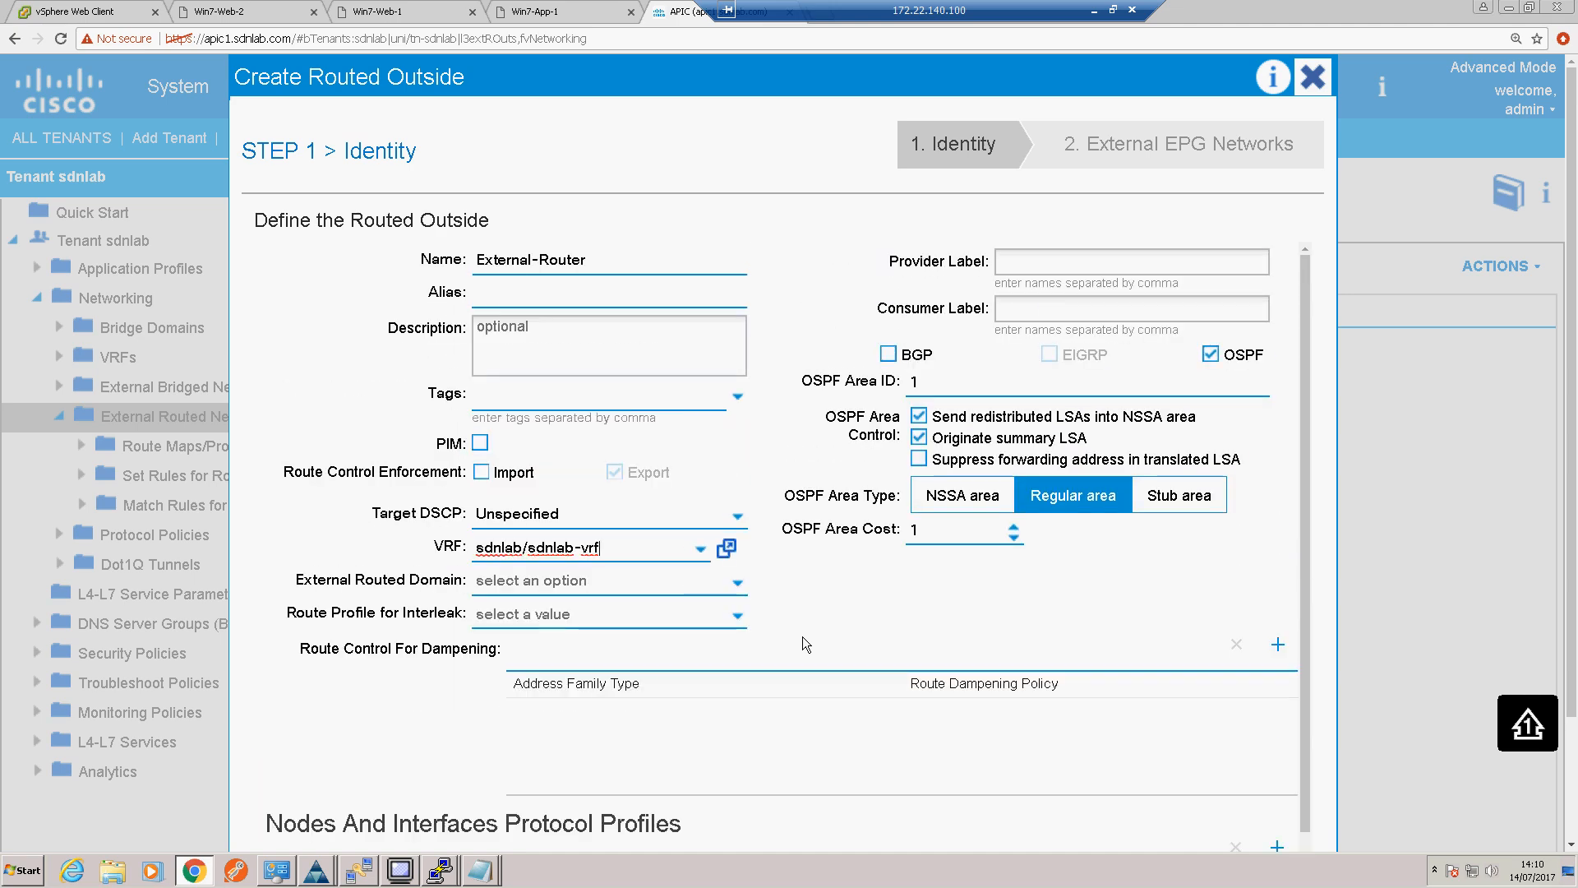
Step: Start a node profile for the routed outside and name it Node-Profile
{"action": "scroll", "coordinate": [802, 636], "scroll_direction": "down", "scroll_amount": 2}
{"action": "scroll", "coordinate": [803, 636], "scroll_direction": "down", "scroll_amount": 2}
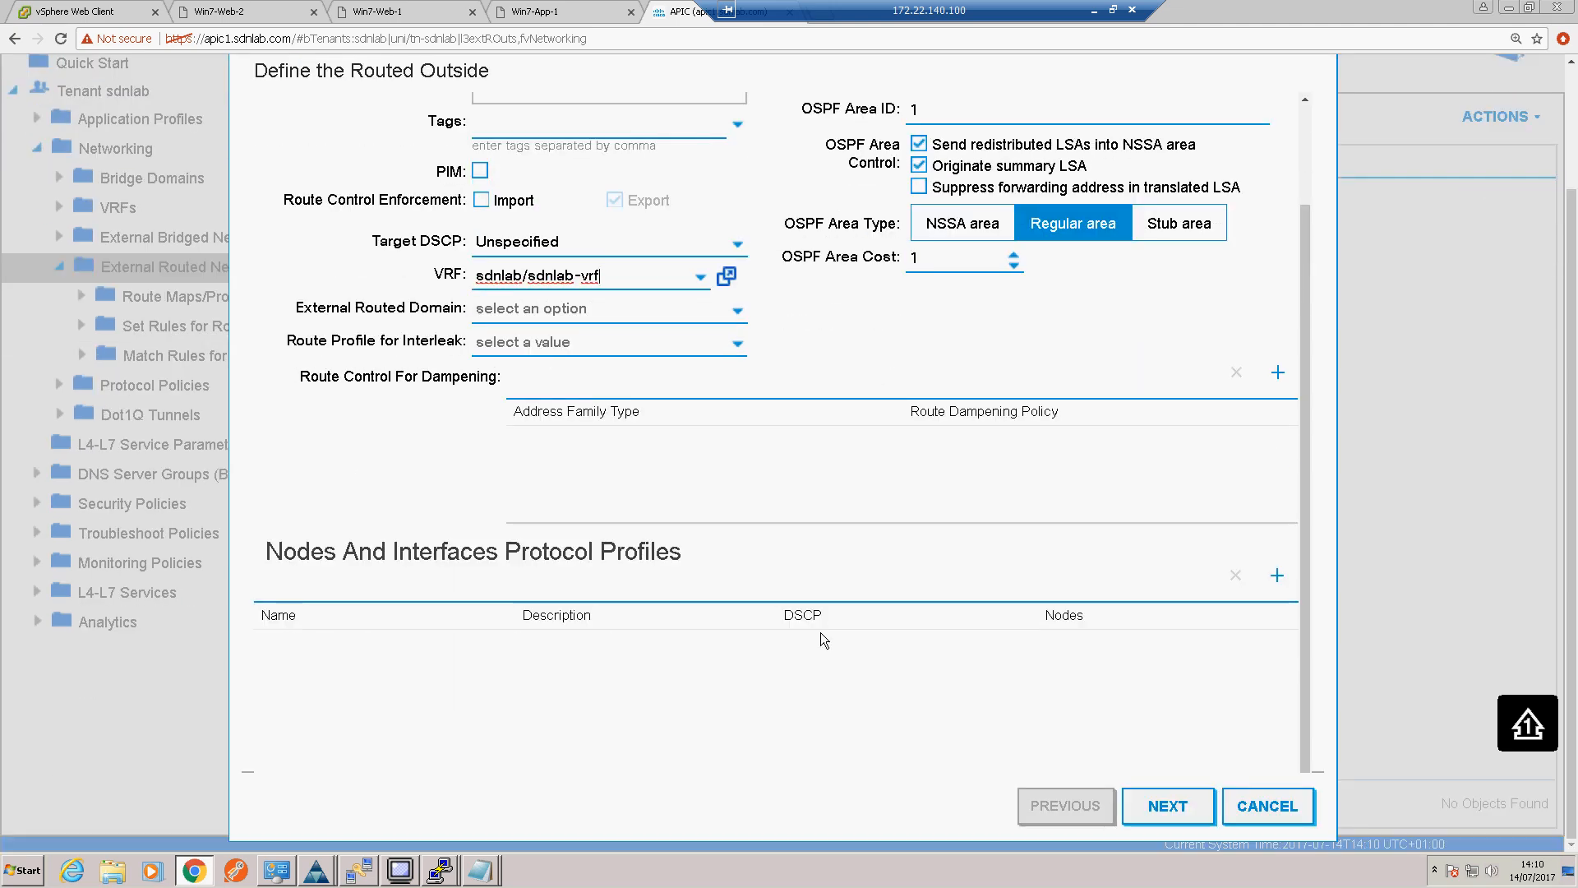
{"action": "left_click", "coordinate": [1276, 577]}
{"action": "scroll", "coordinate": [1034, 466], "scroll_direction": "up", "scroll_amount": 3}
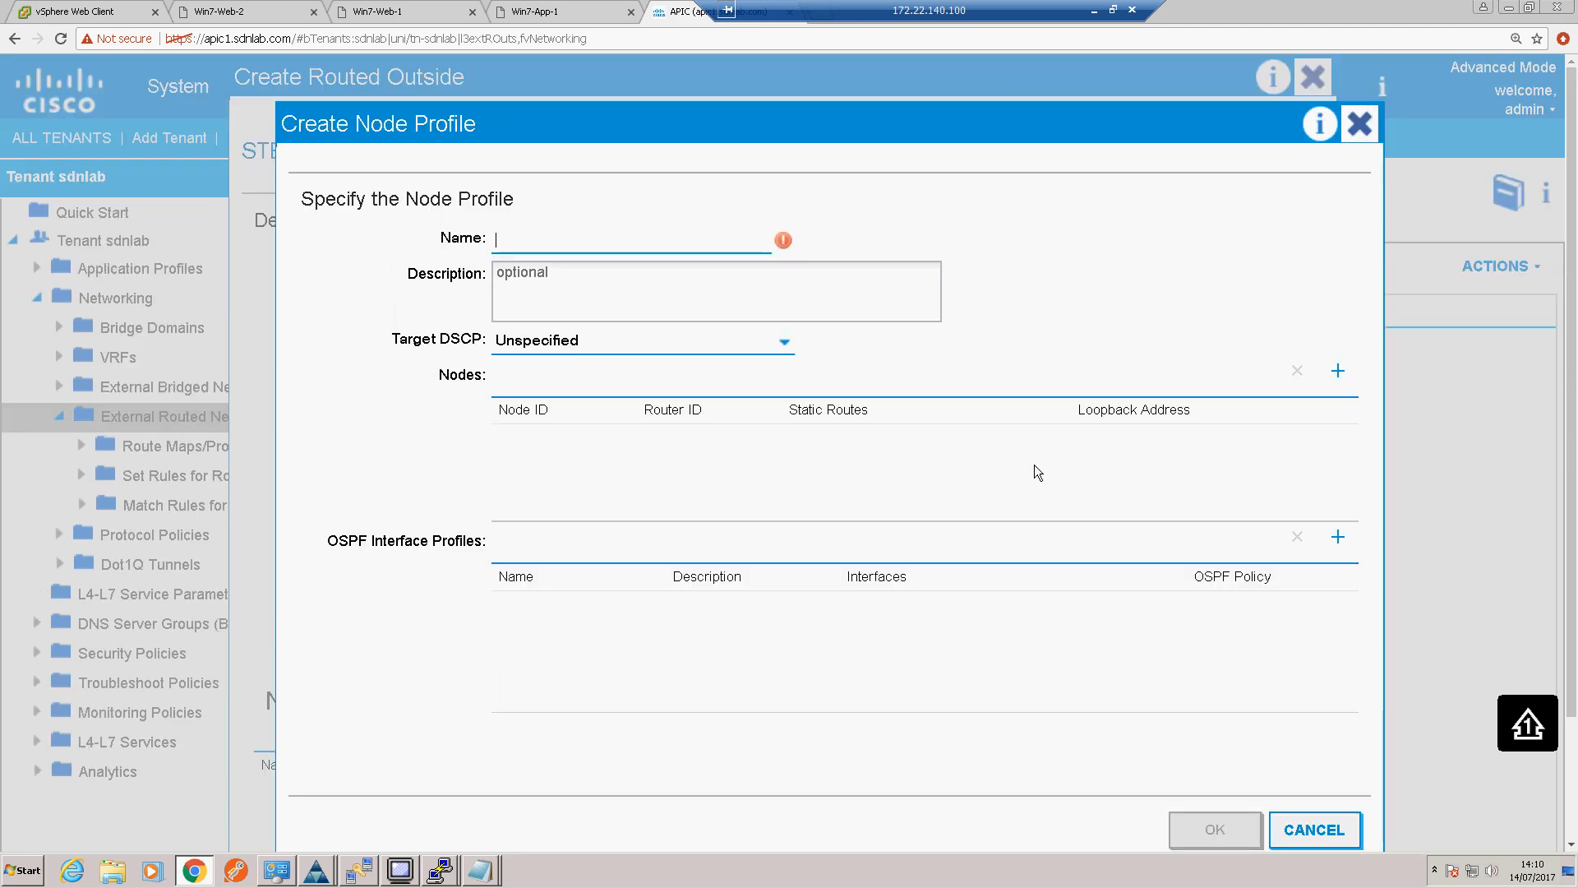
{"action": "type", "text": "Nod"}
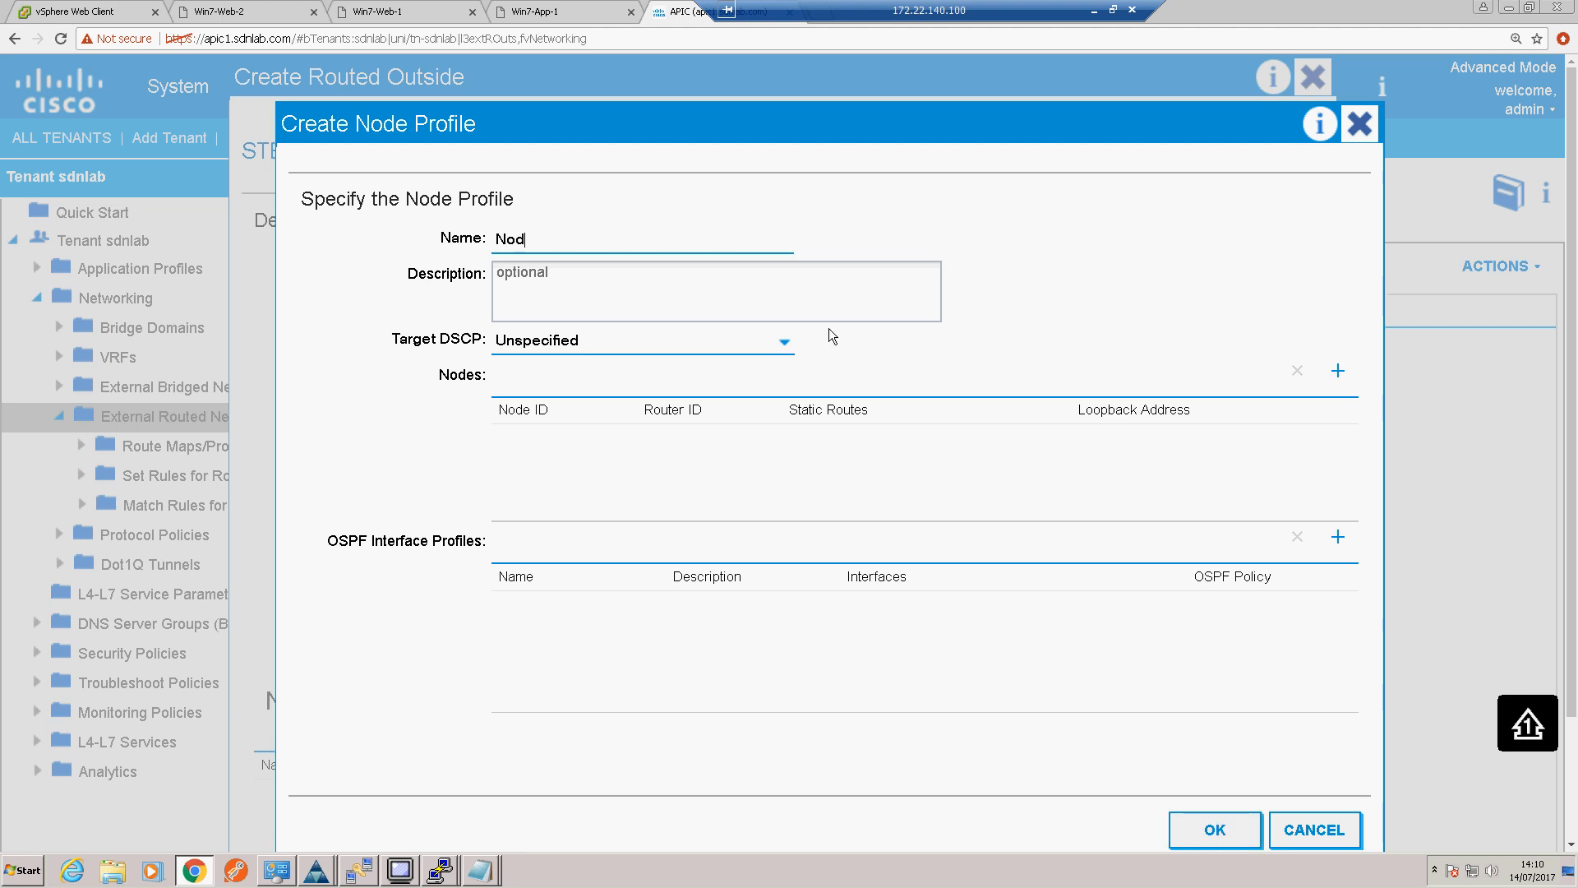
{"action": "type", "text": "e-Profile"}
Step: Add leaf CC_ACI_LEAF_1 (Node-101) to the node profile with router ID 101.101.101.101
{"action": "left_click", "coordinate": [1325, 378]}
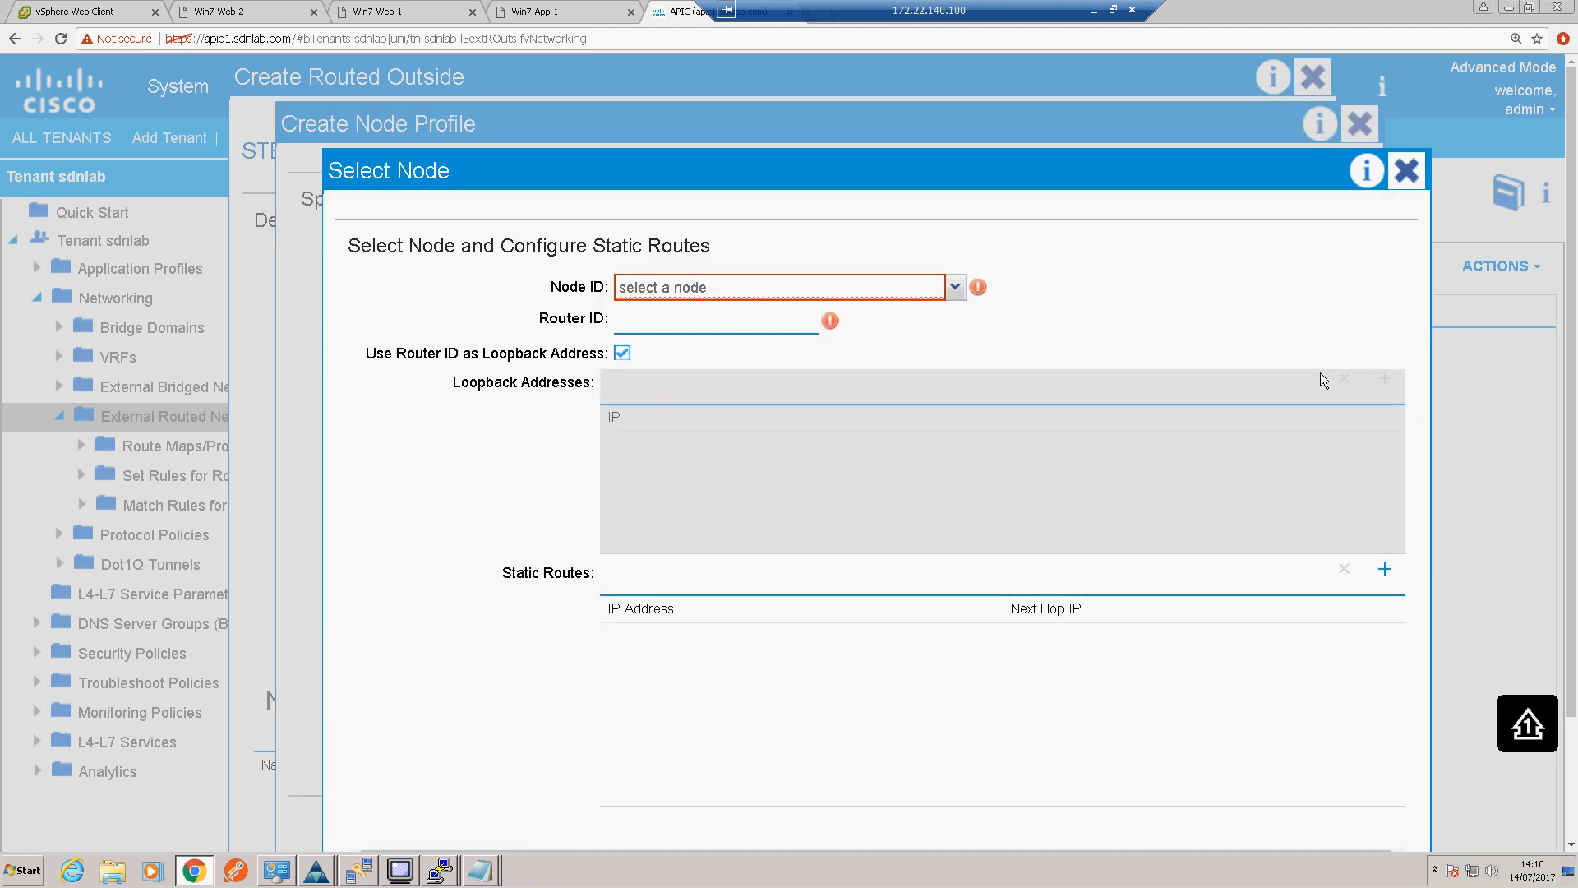
{"action": "left_click", "coordinate": [955, 287]}
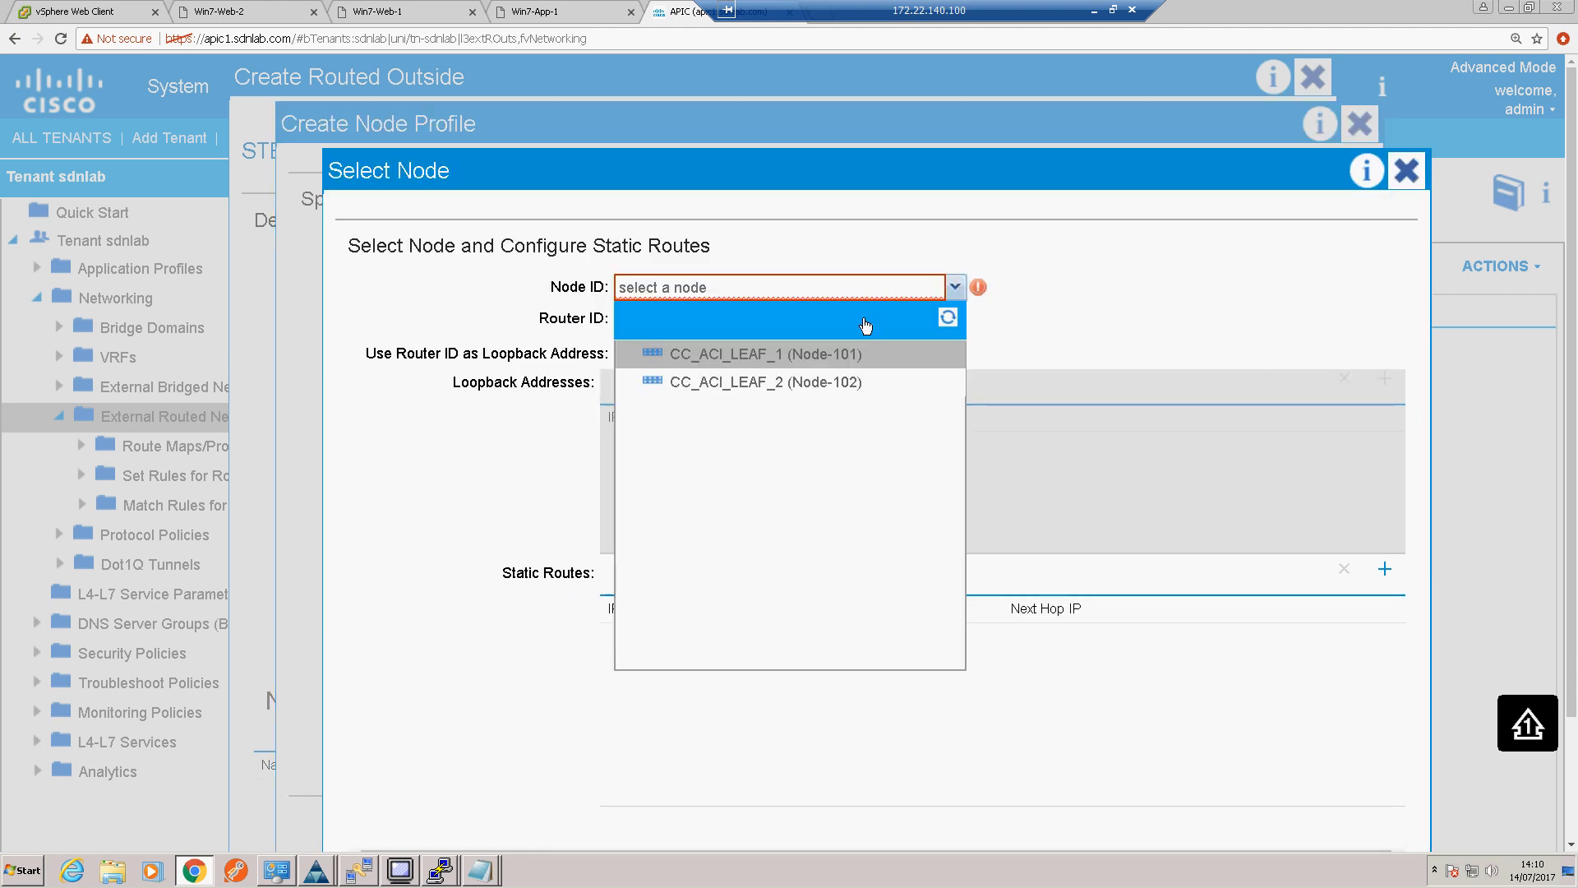
{"action": "left_click", "coordinate": [844, 356]}
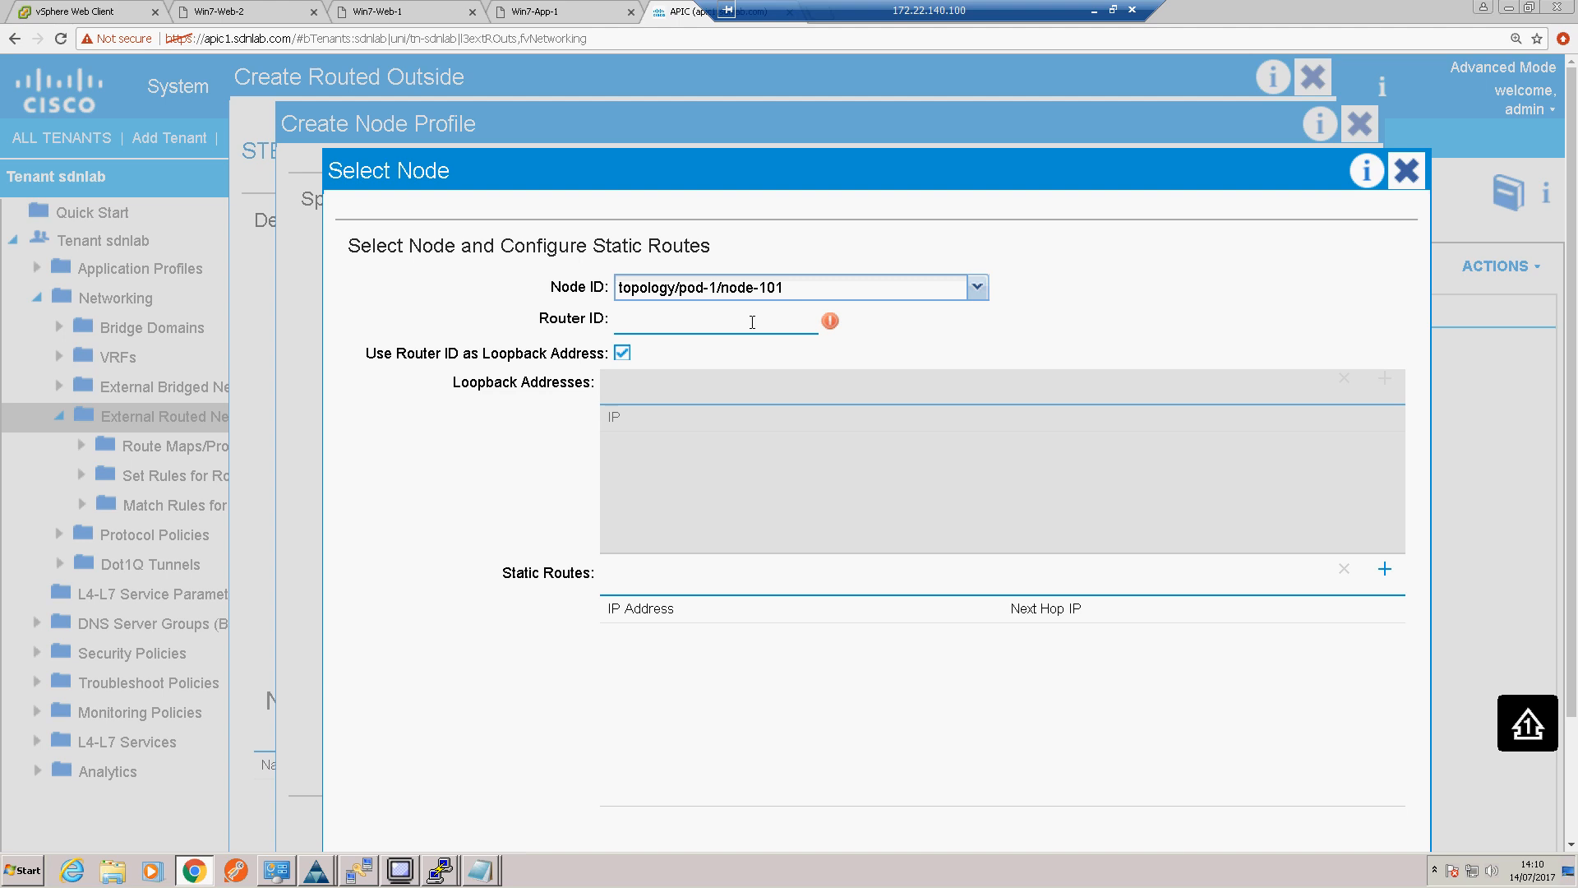
{"action": "type", "text": "101.101.101.101"}
{"action": "scroll", "coordinate": [1093, 417], "scroll_direction": "down", "scroll_amount": 1}
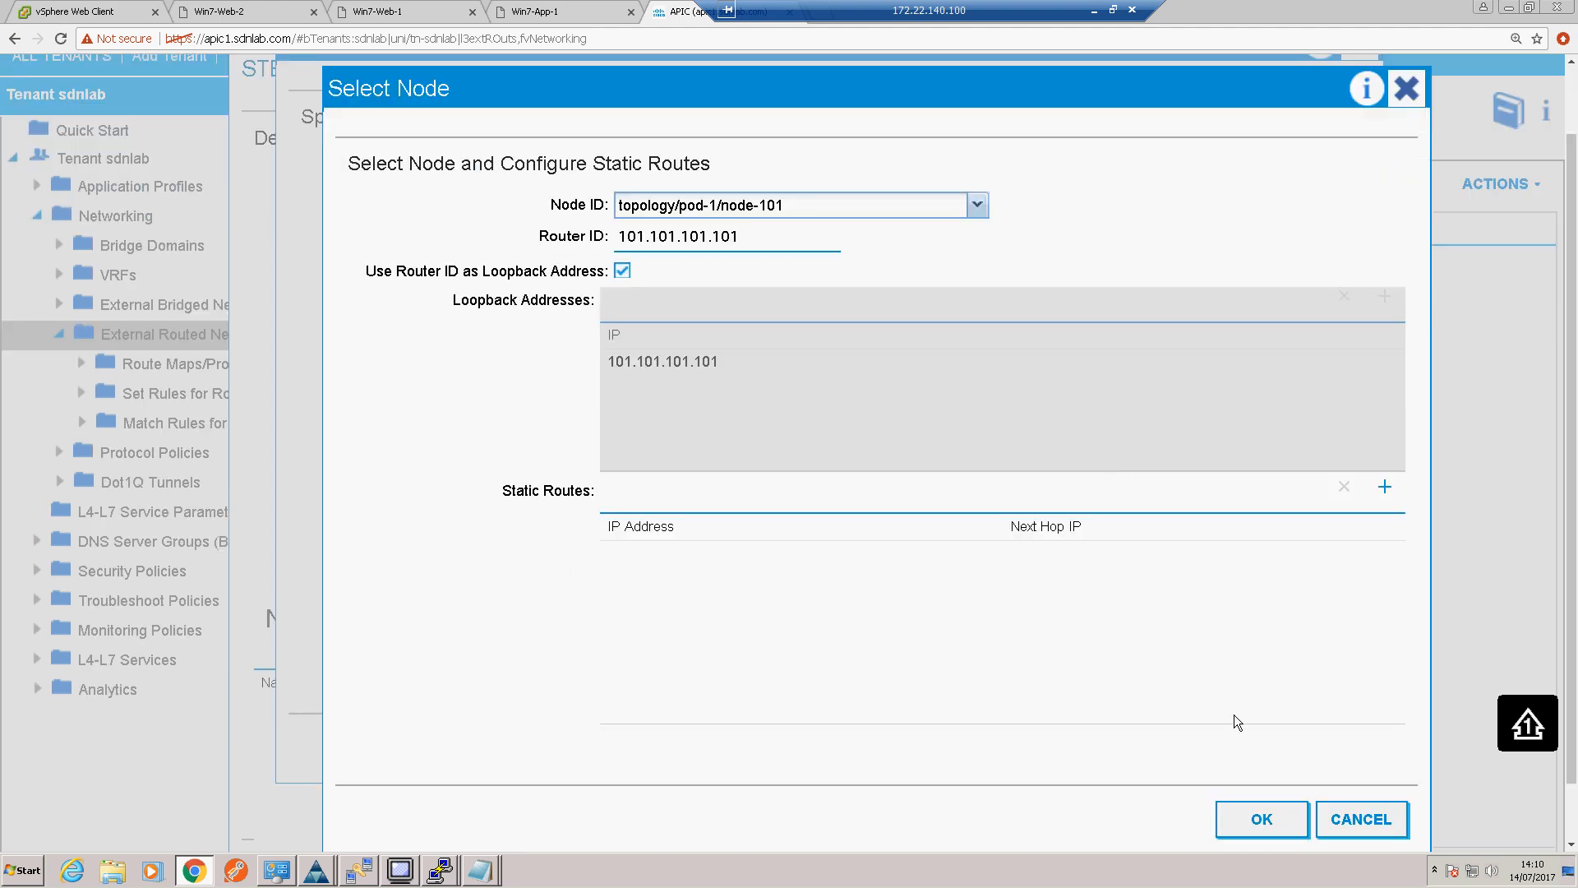
{"action": "left_click", "coordinate": [1248, 811]}
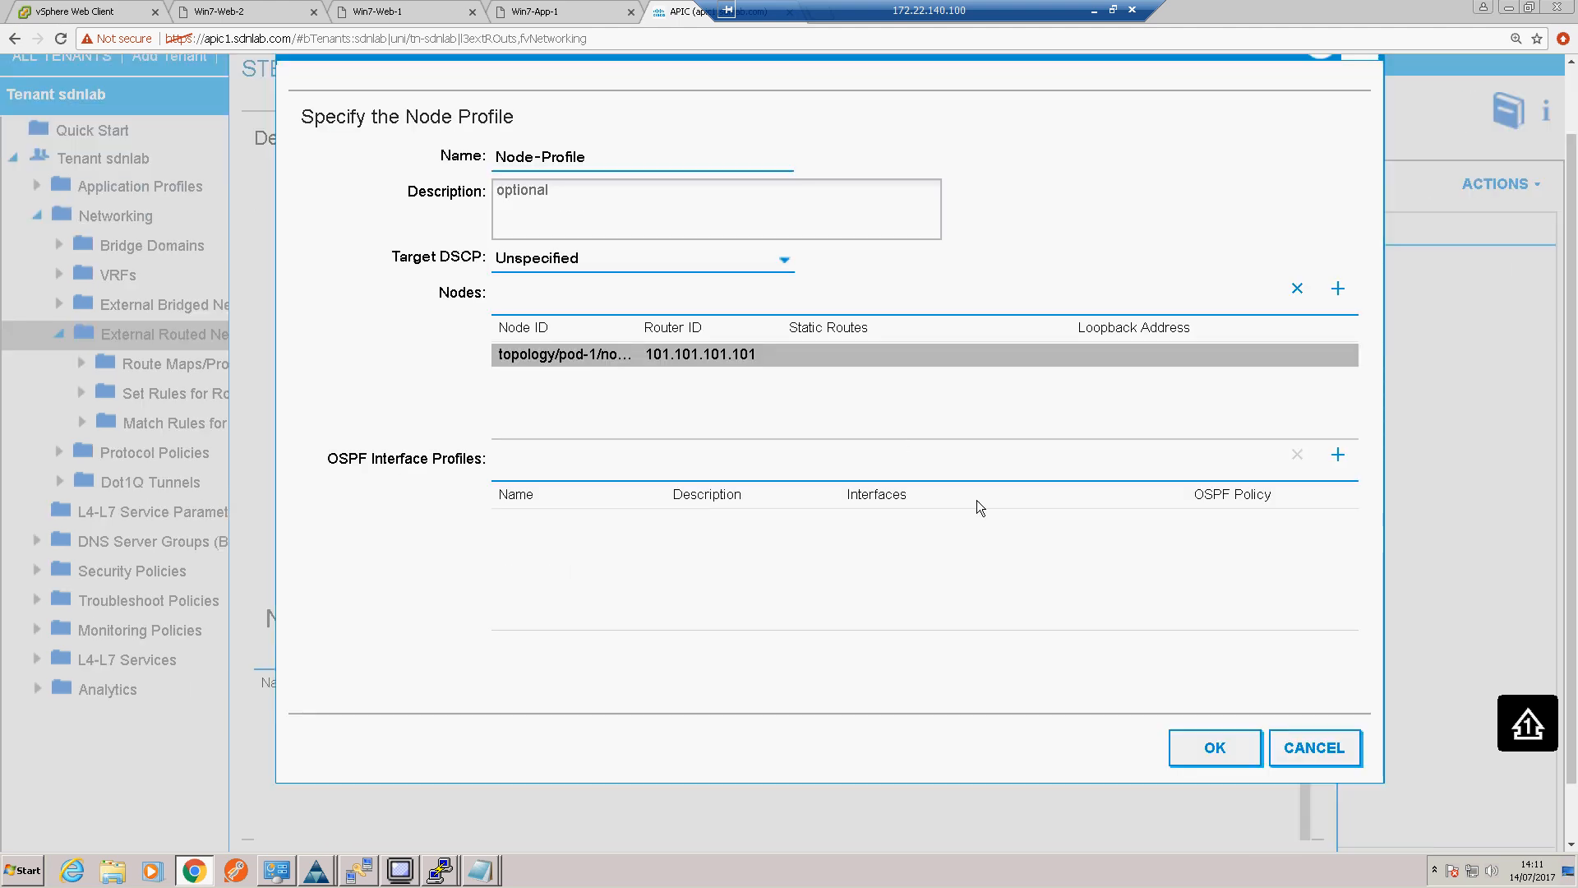
Step: Add leaf CC_ACI_LEAF_2 (Node-102) to the node profile with router ID 102.102.102.102
{"action": "left_click", "coordinate": [1338, 289]}
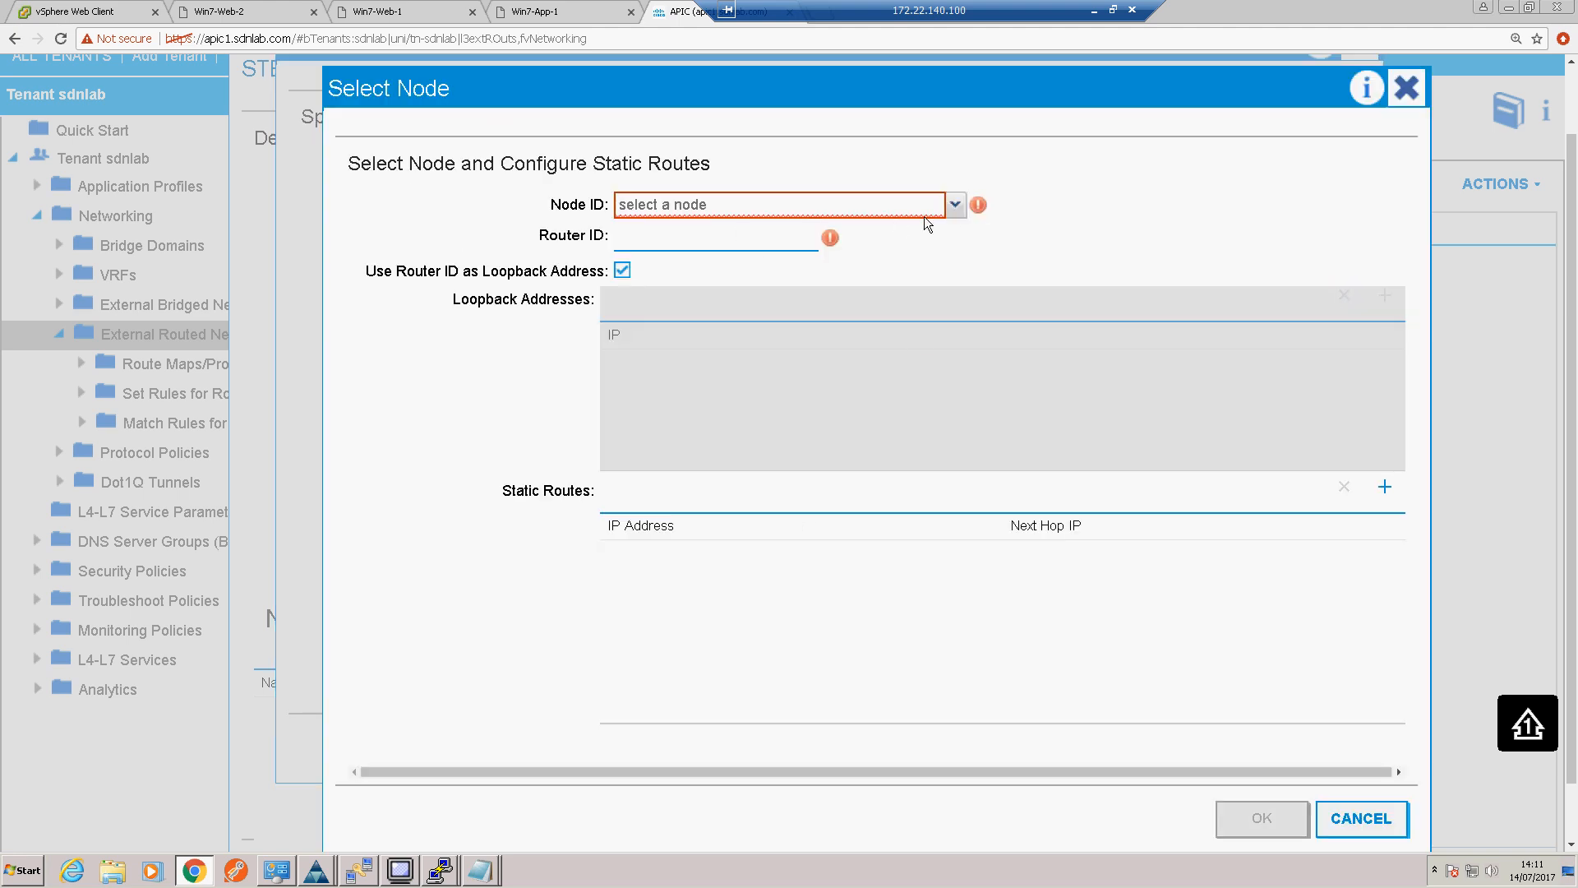
{"action": "left_click", "coordinate": [954, 205]}
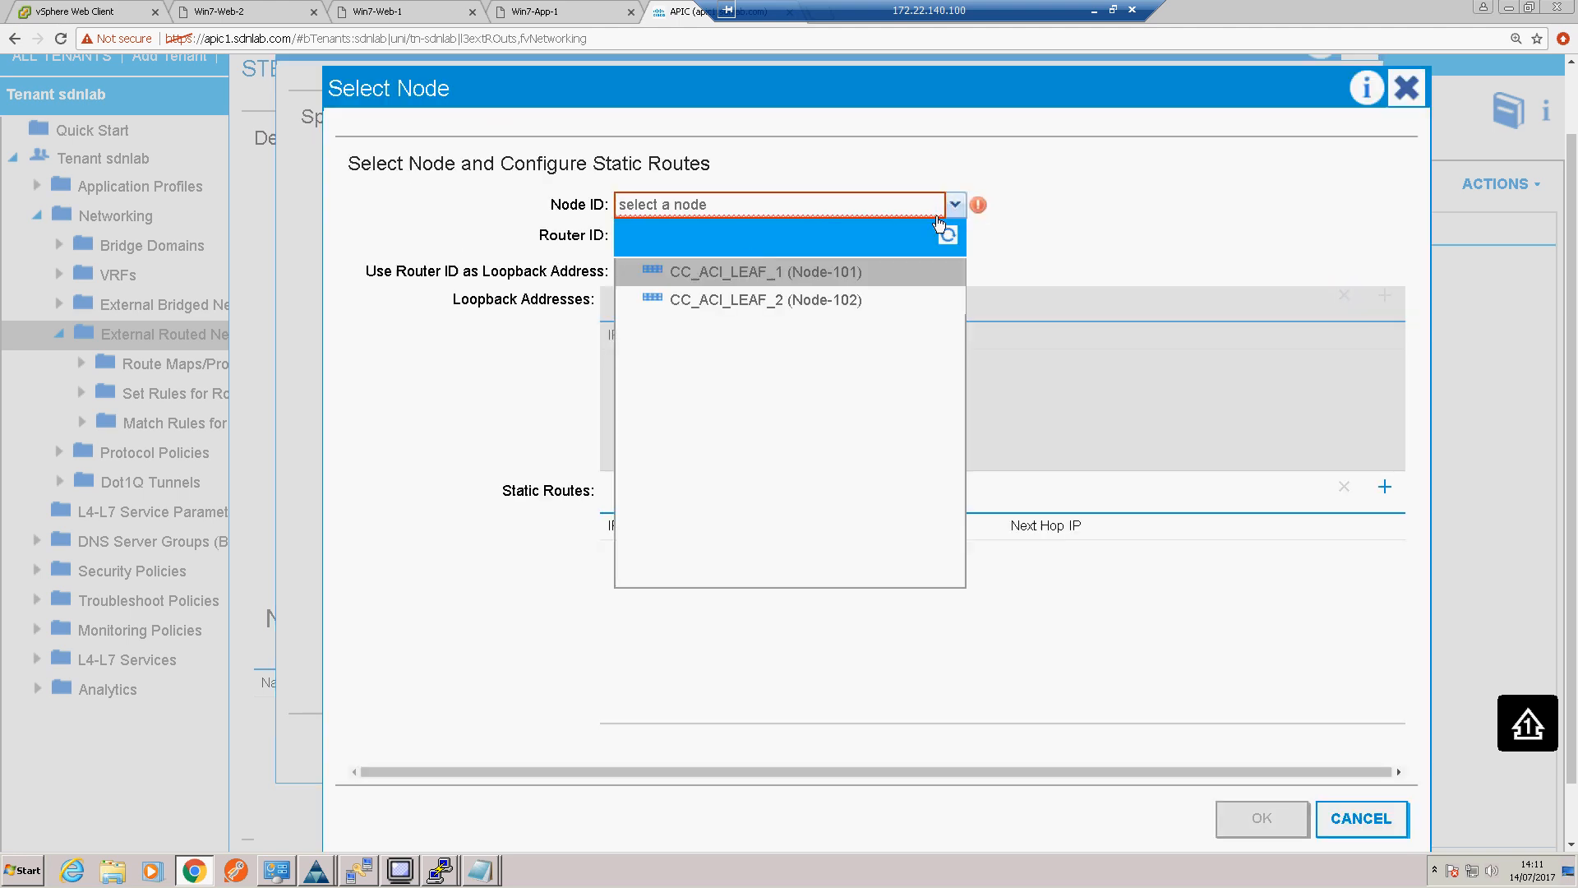
{"action": "left_click", "coordinate": [744, 301]}
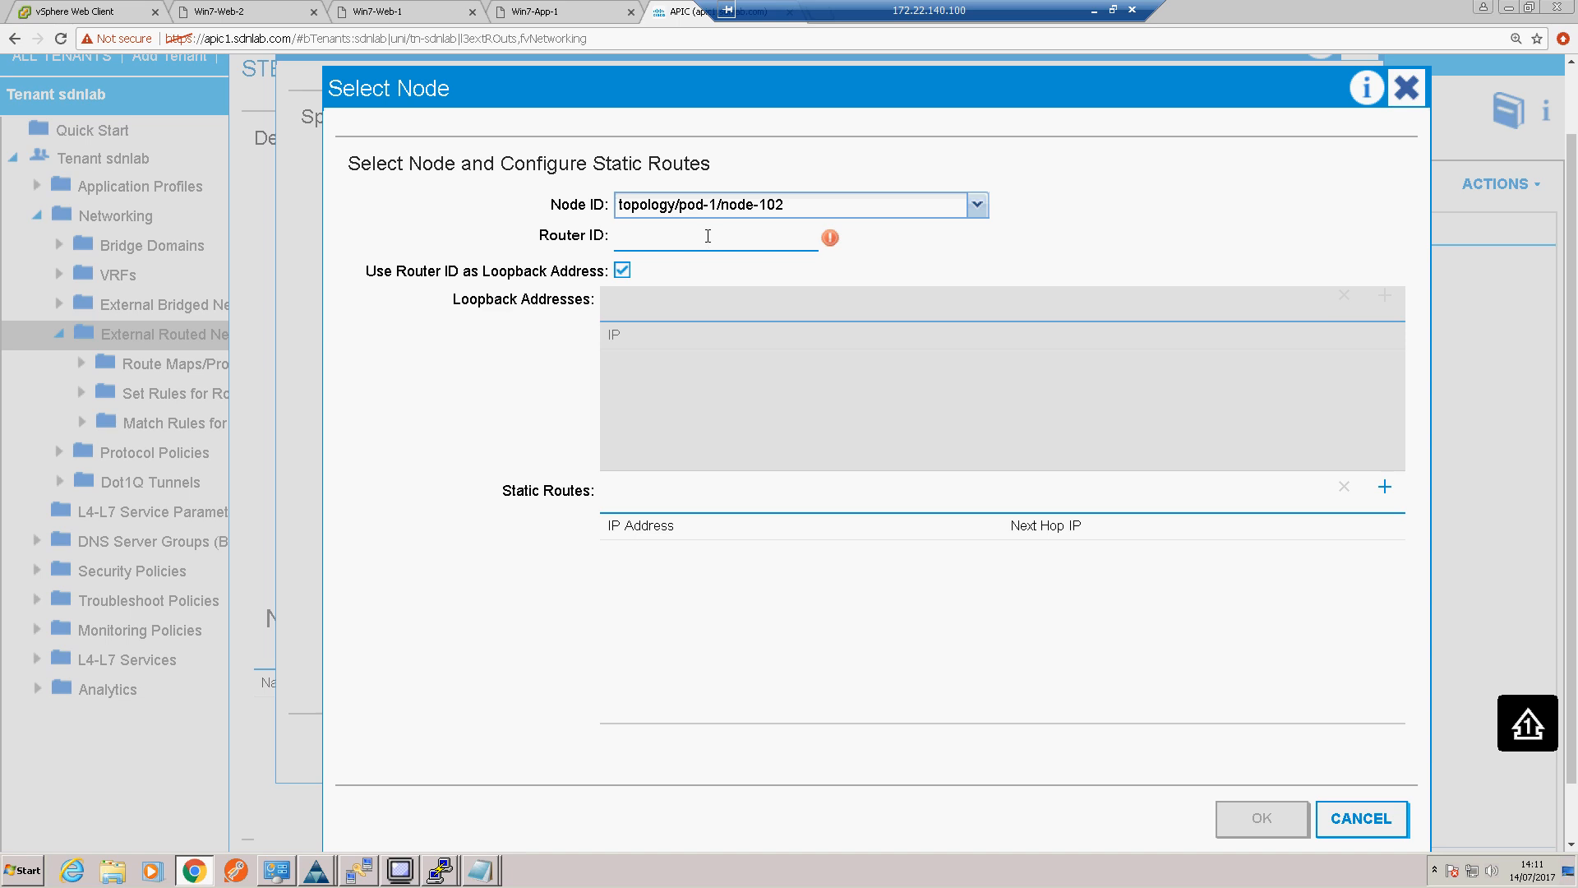
{"action": "type", "text": "102.102.102.102"}
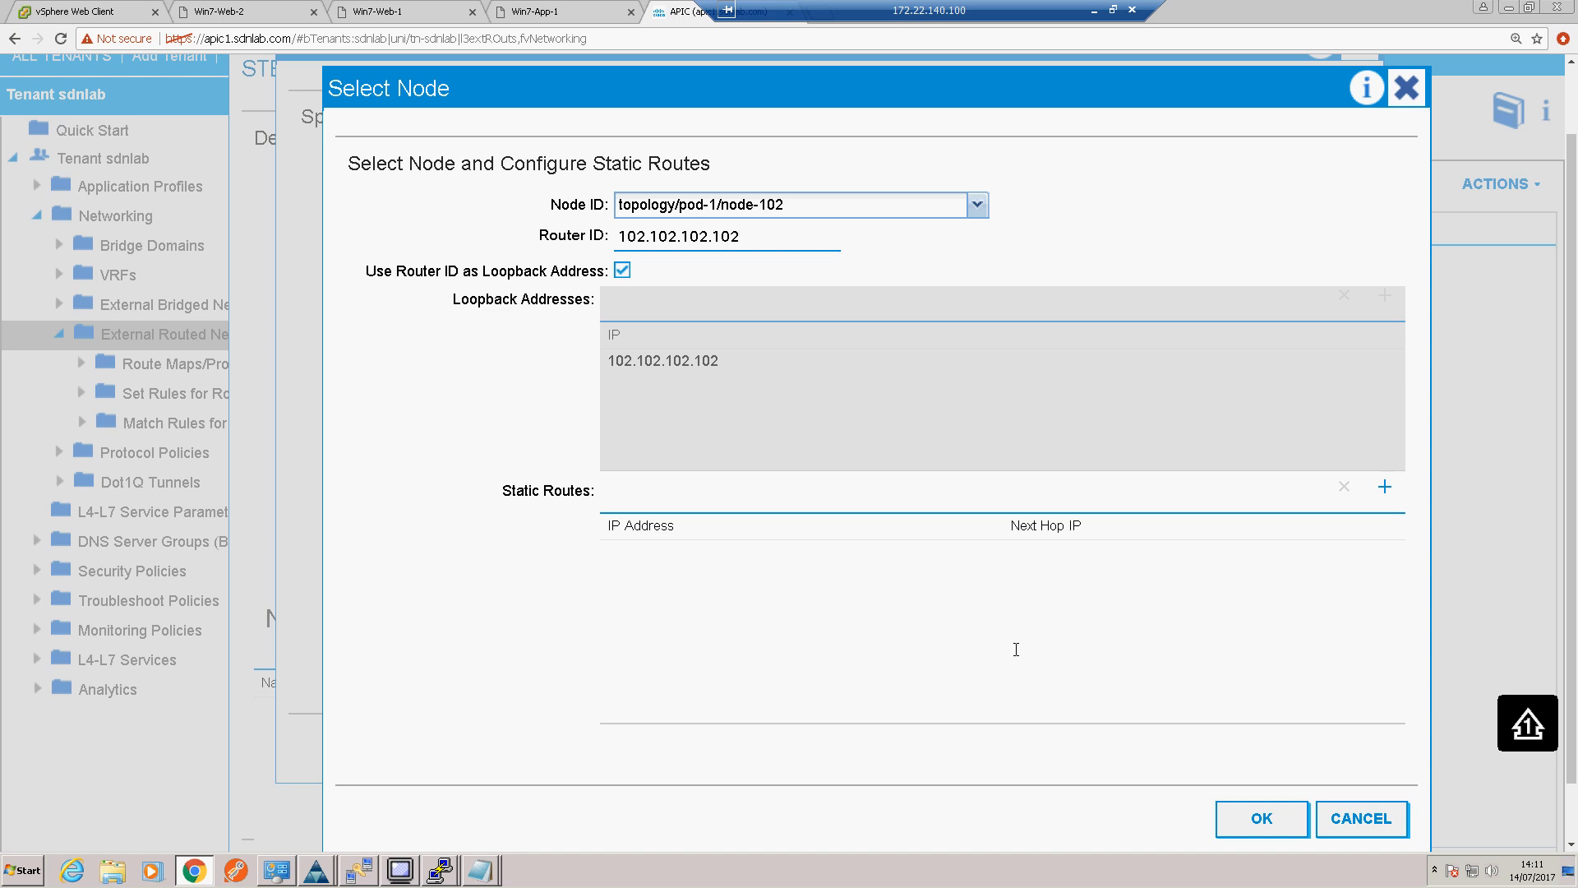
{"action": "left_click", "coordinate": [1250, 811]}
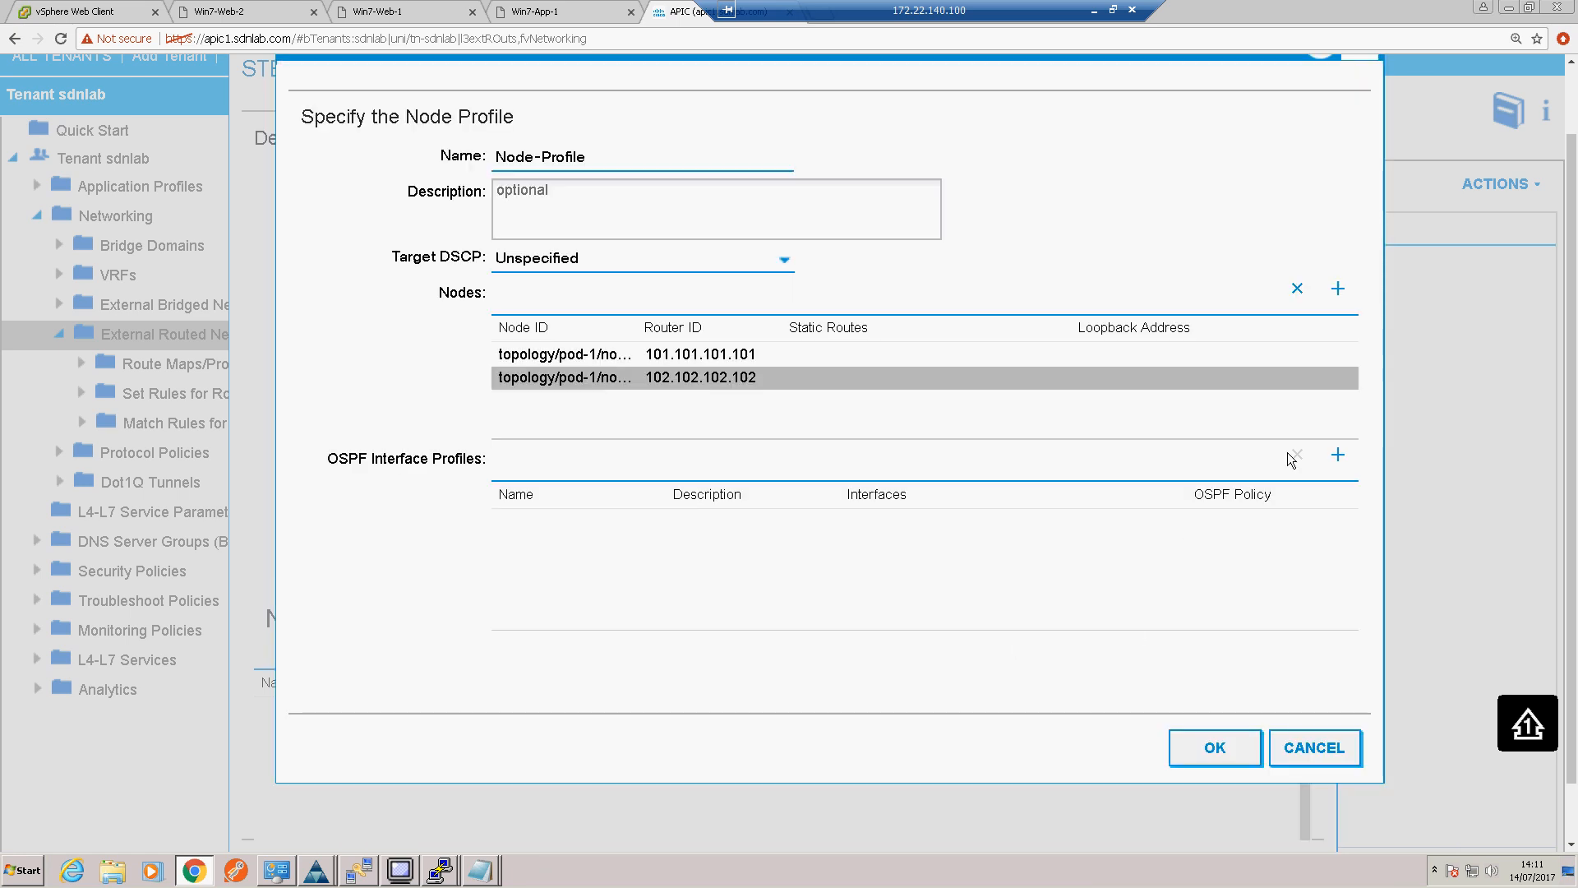
Step: Start an OSPF interface profile named Interface-pol and continue to its protocol profiles
{"action": "left_click", "coordinate": [1339, 456]}
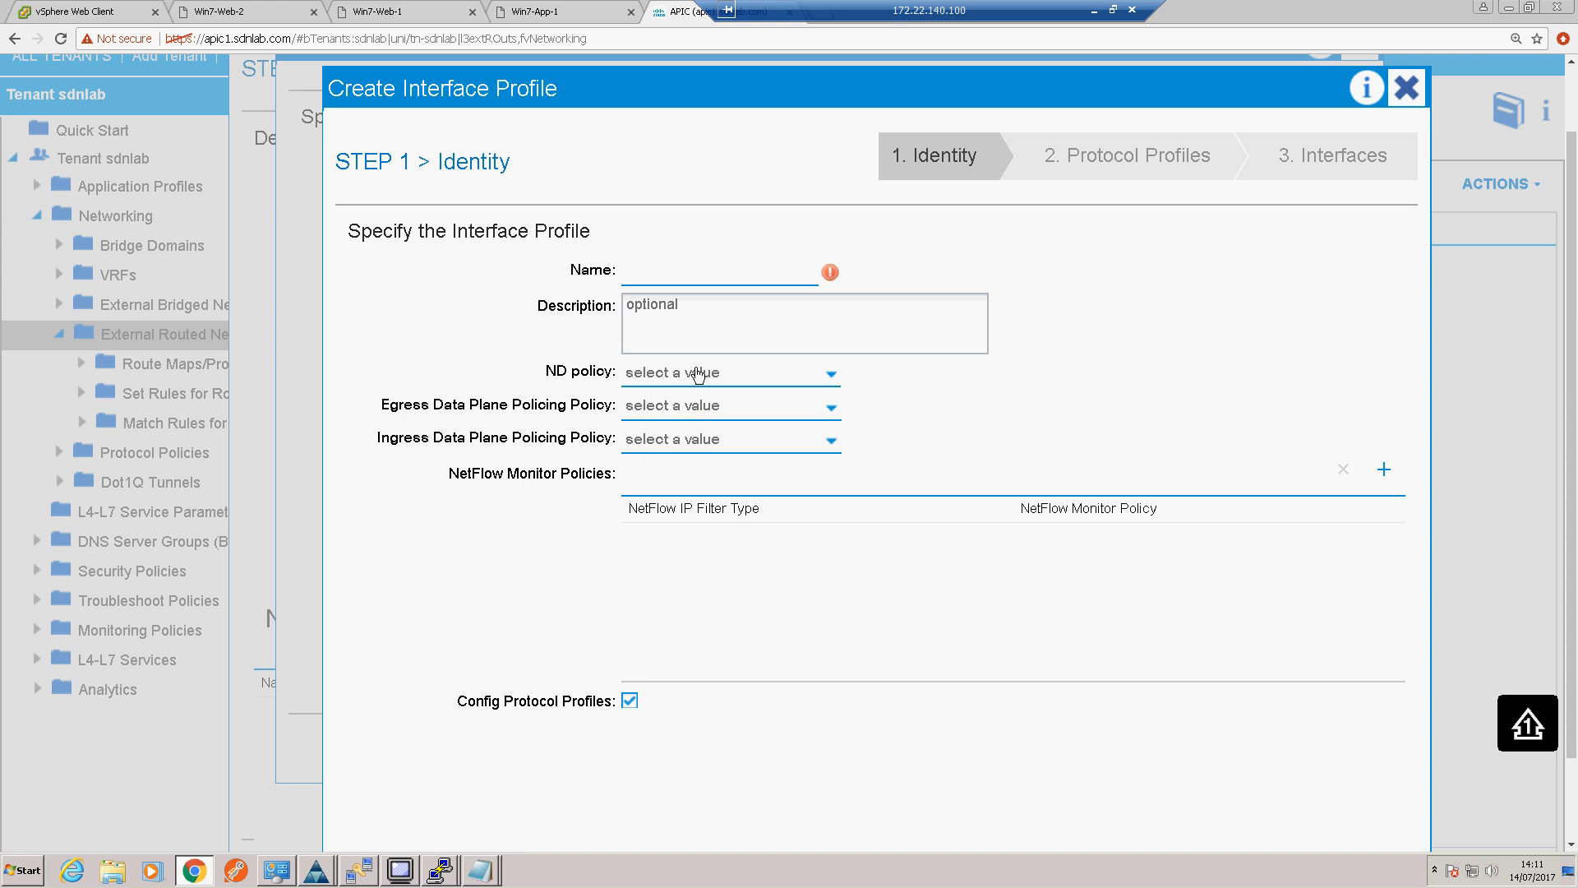
{"action": "left_click", "coordinate": [683, 275]}
{"action": "type", "text": "Interface-pol"}
{"action": "scroll", "coordinate": [926, 613], "scroll_direction": "down", "scroll_amount": 1}
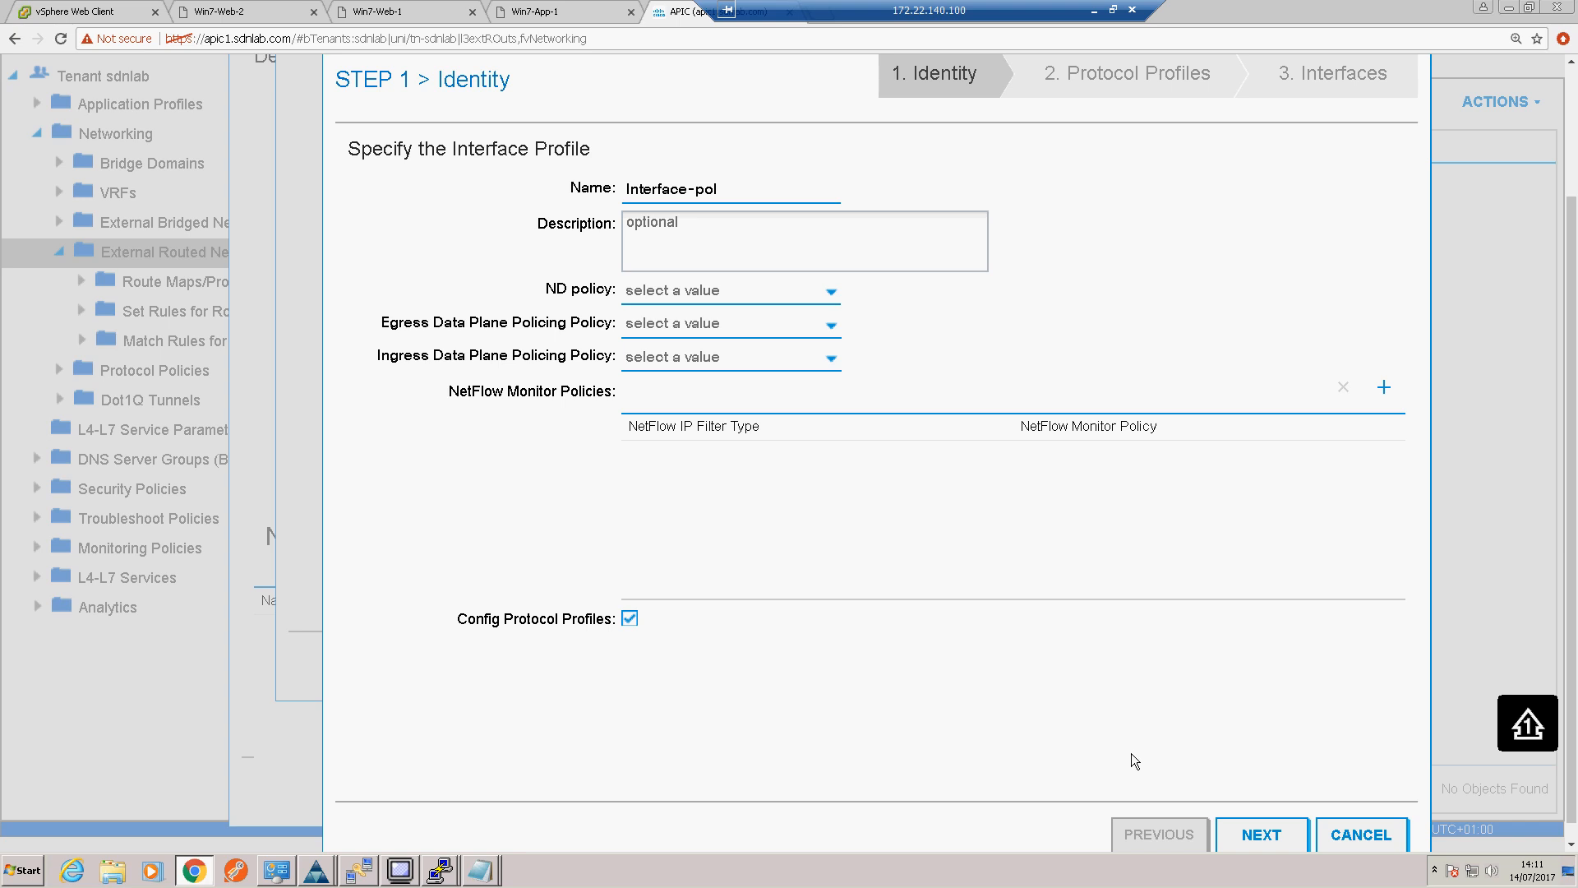
{"action": "left_click", "coordinate": [1256, 832]}
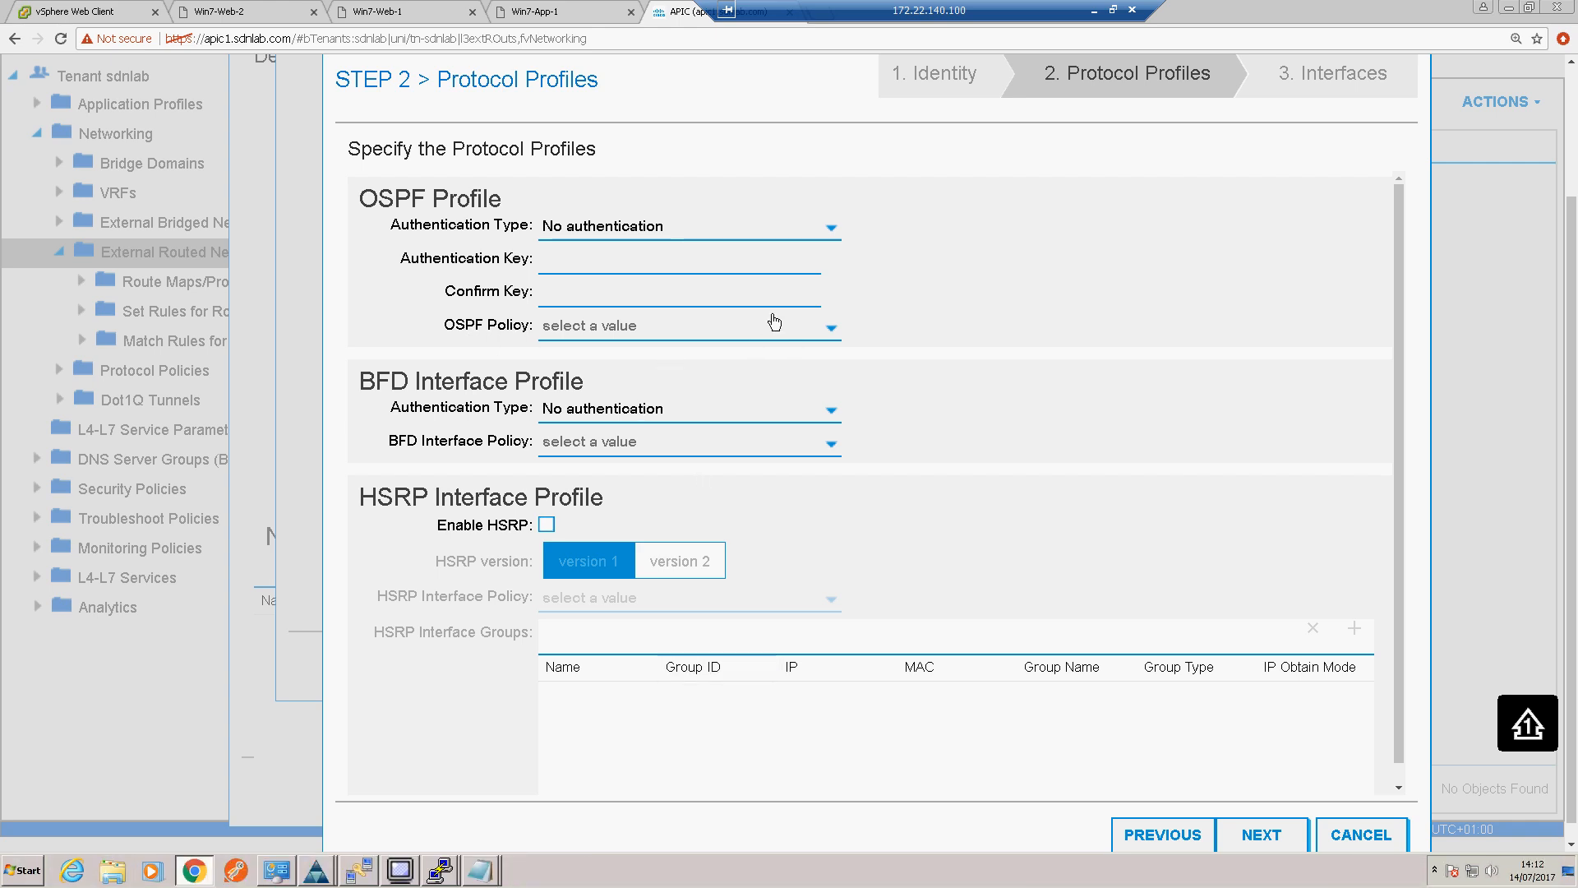
Step: Create an OSPF interface policy named Broadcast with network type Broadcast and the Advertise subnet control for the interface profile
{"action": "left_click", "coordinate": [668, 327]}
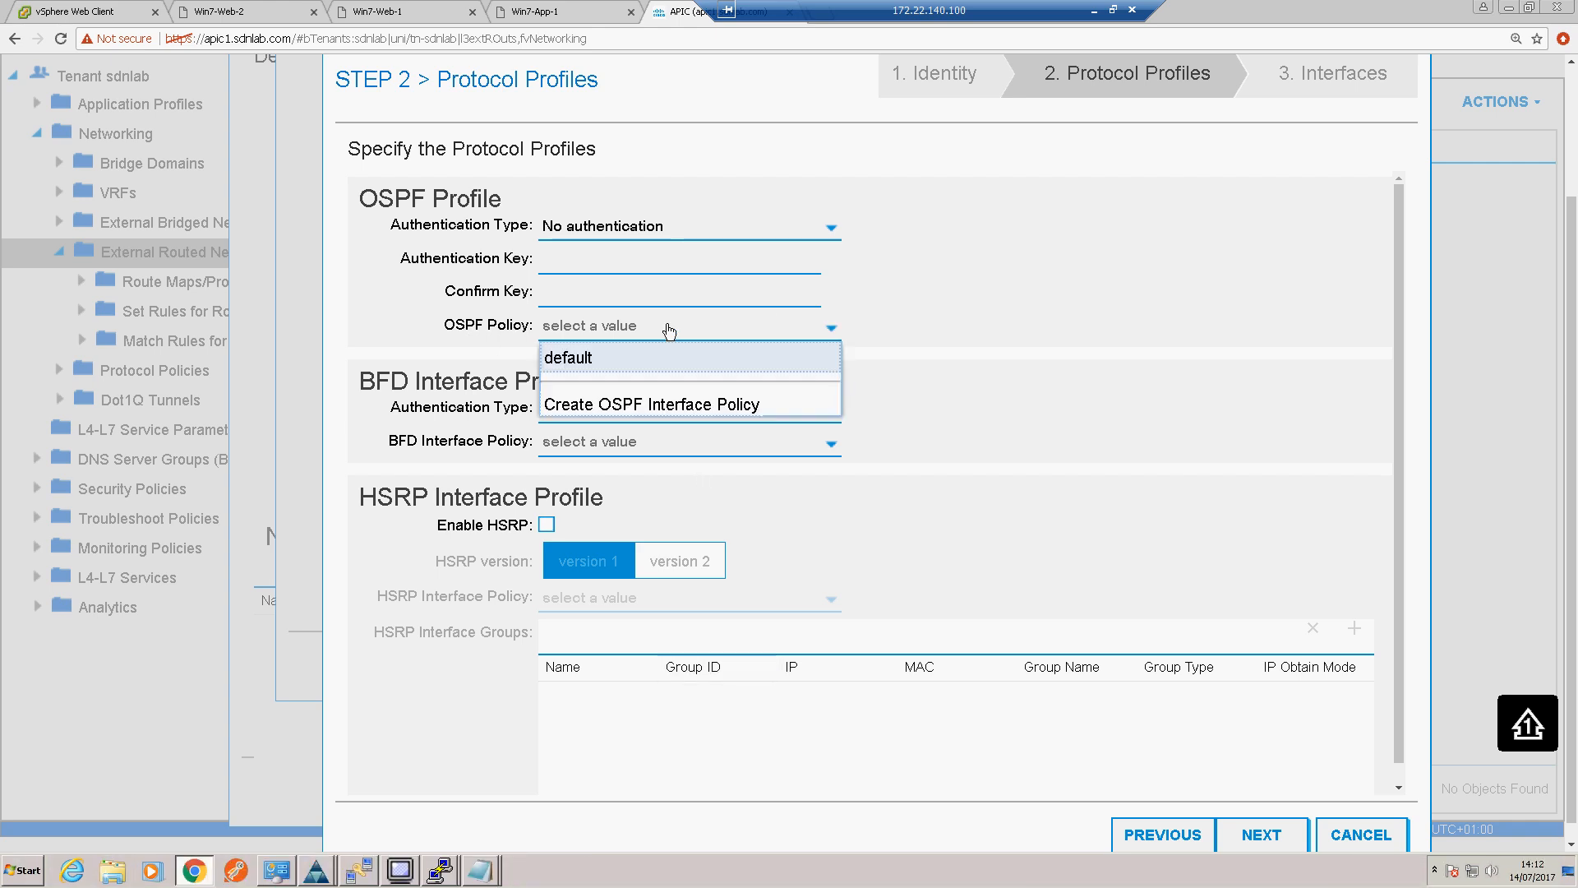
{"action": "left_click", "coordinate": [623, 413]}
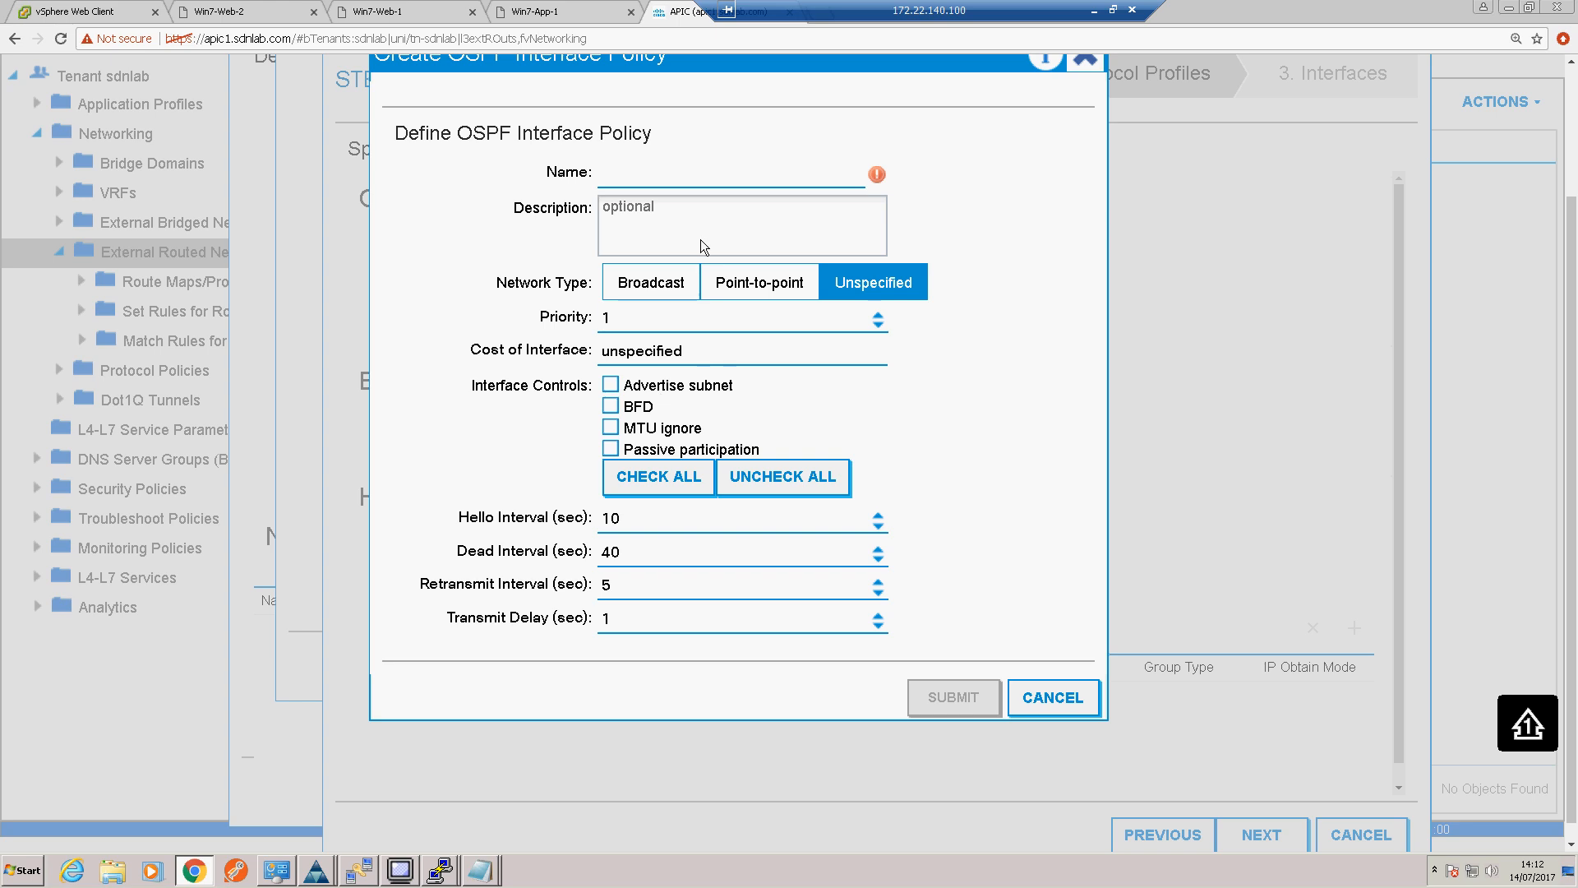
{"action": "type", "text": "Broadcast"}
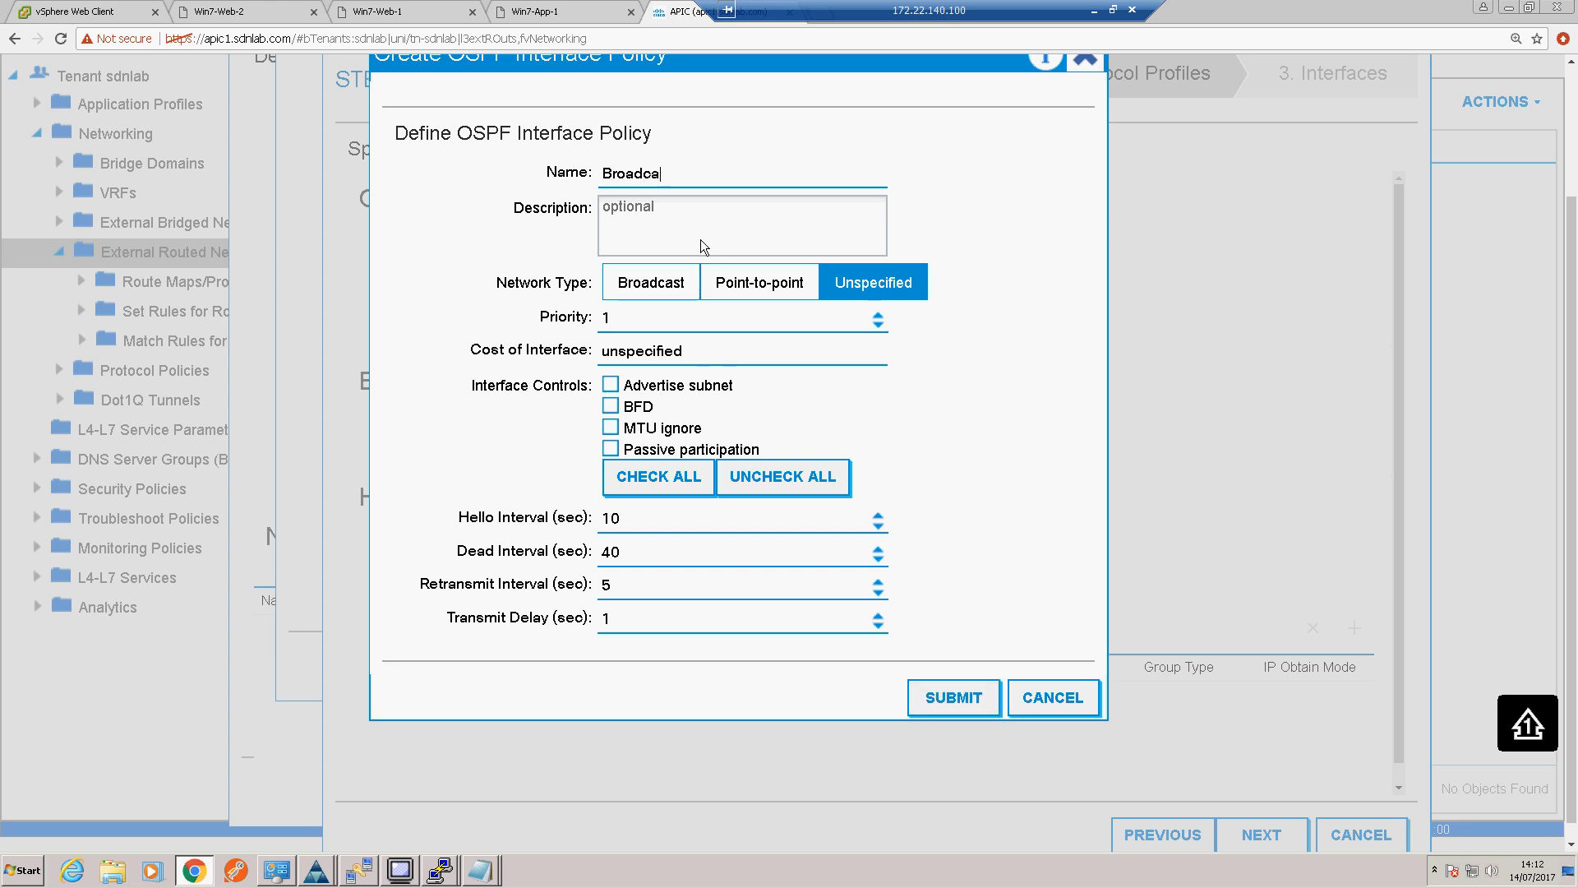
{"action": "left_click", "coordinate": [659, 289]}
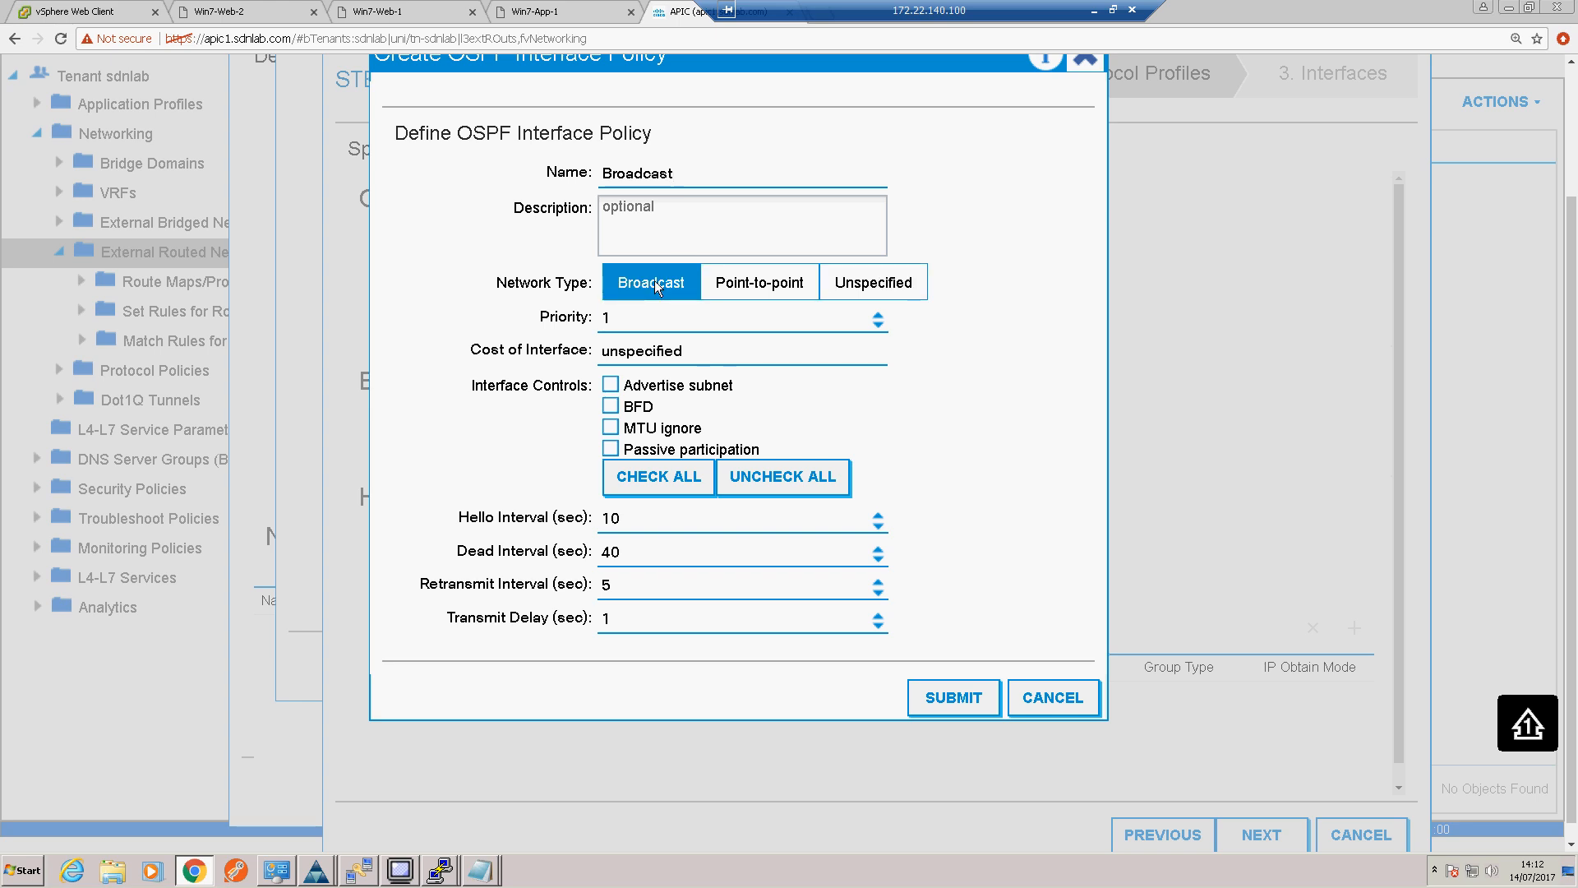
{"action": "left_click", "coordinate": [612, 386]}
{"action": "left_click", "coordinate": [956, 695]}
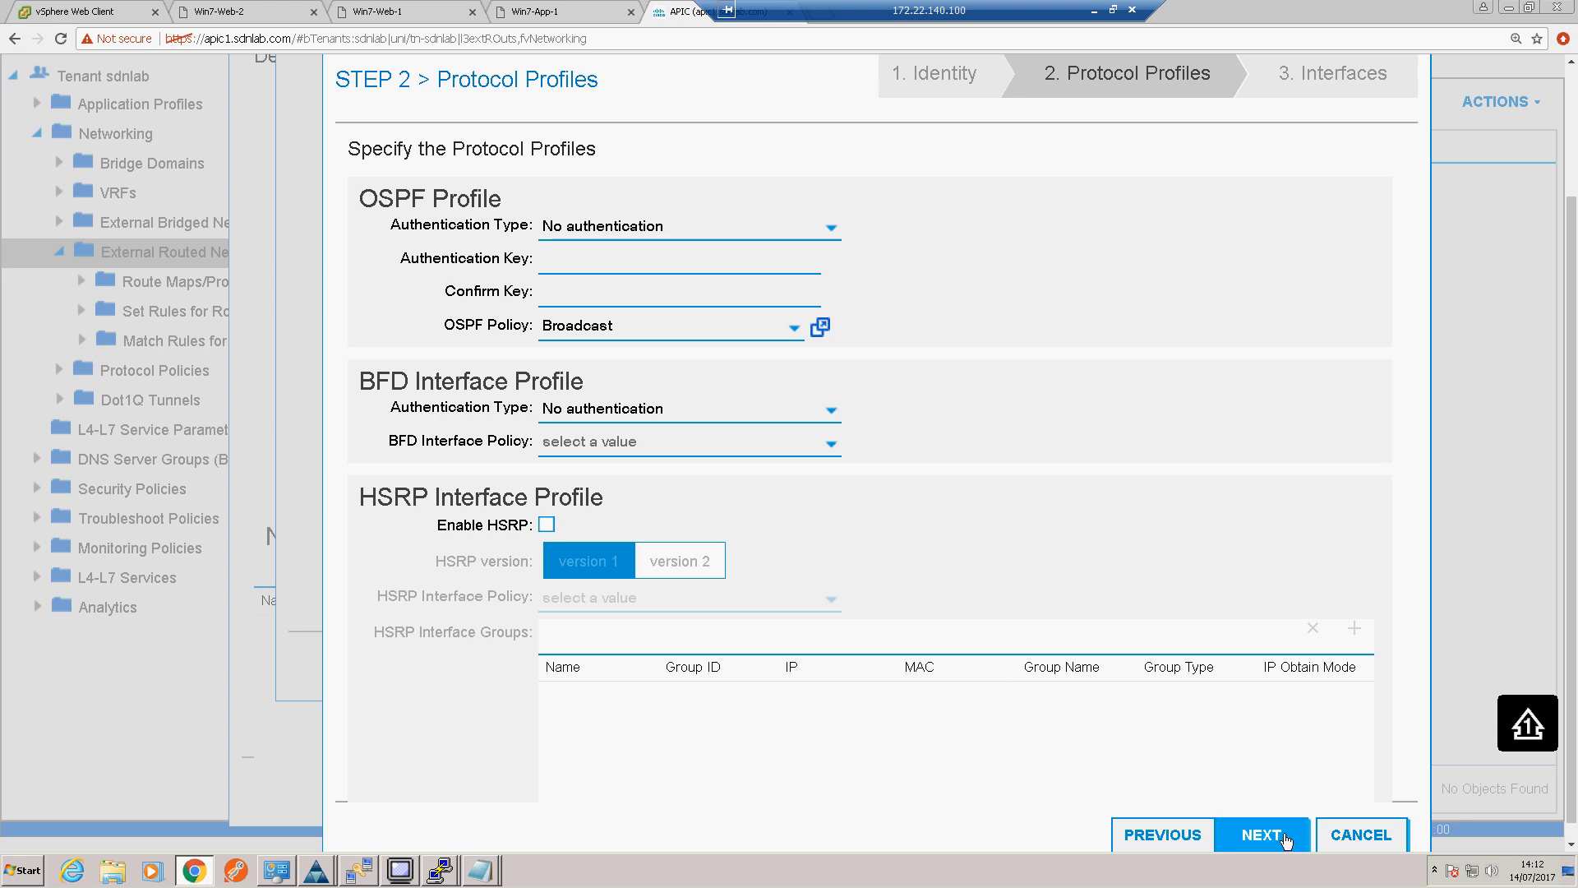
Step: Continue to the interfaces stage of the interface profile and choose SVI as the interface kind
{"action": "left_click", "coordinate": [1261, 835]}
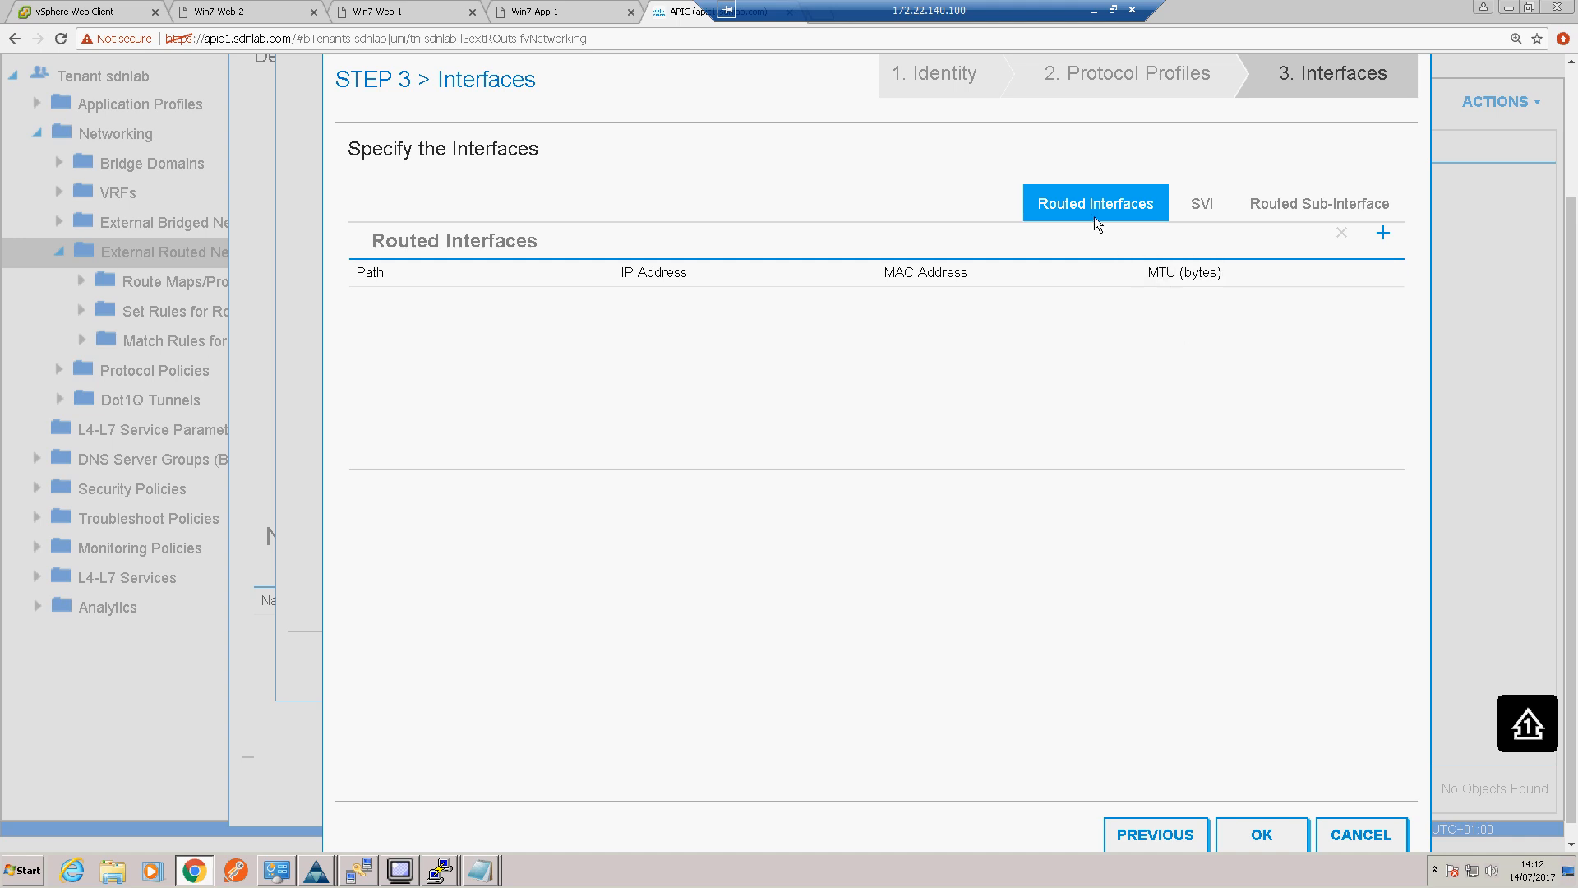
{"action": "left_click", "coordinate": [1290, 212]}
{"action": "left_click", "coordinate": [1202, 206]}
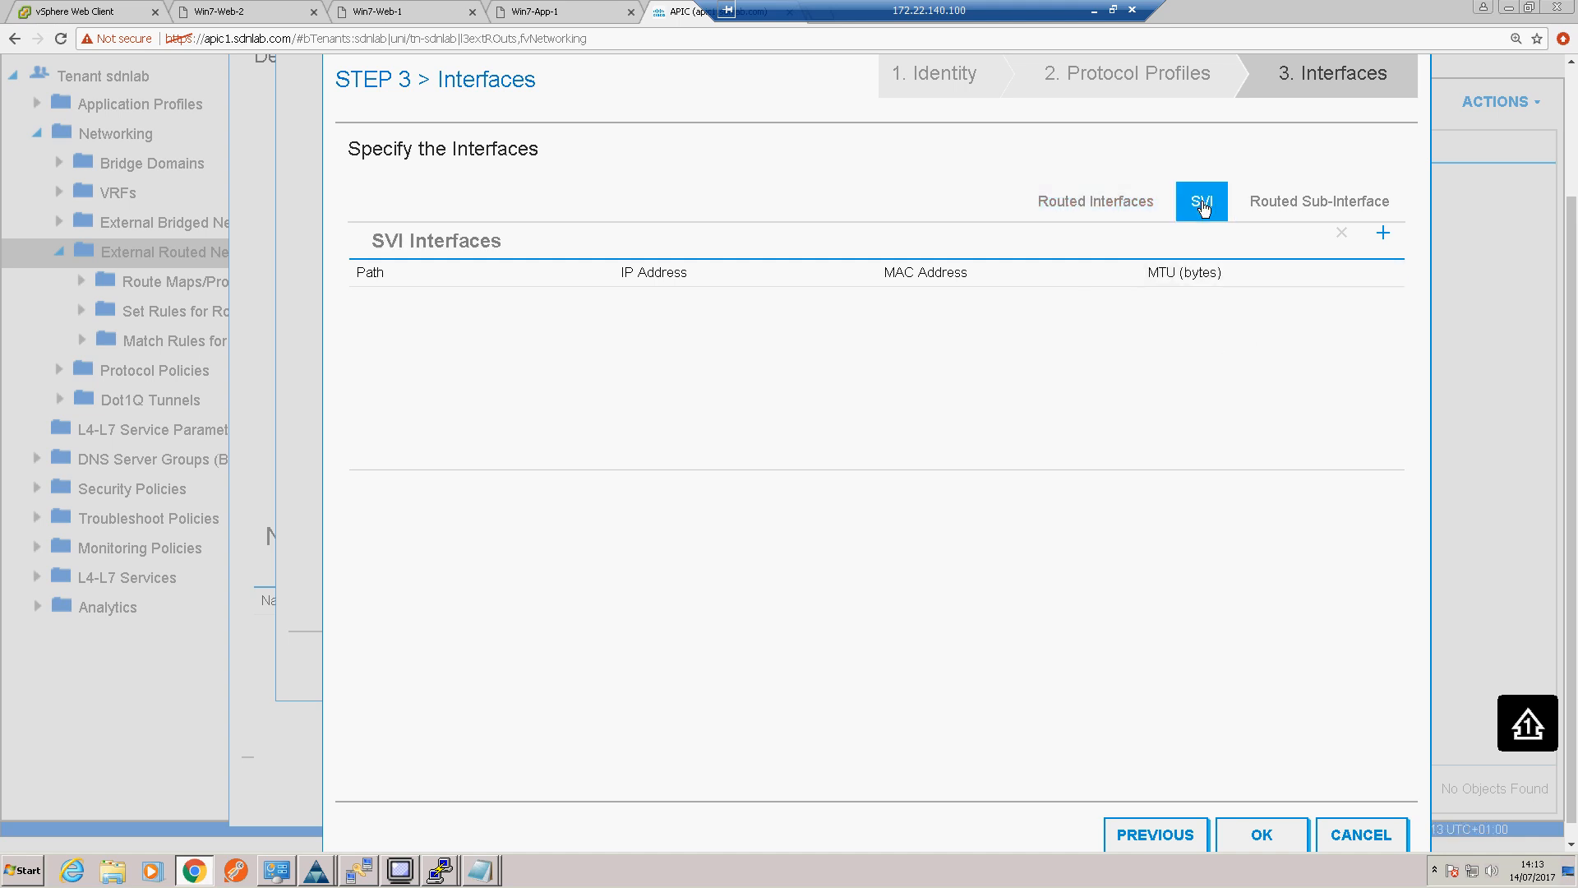
Step: Check the Visio topology diagram, then start an SVI interface over the Virtual Port Channel path for External-Router_PolGrp on leafs 101-102
{"action": "left_click", "coordinate": [1094, 10]}
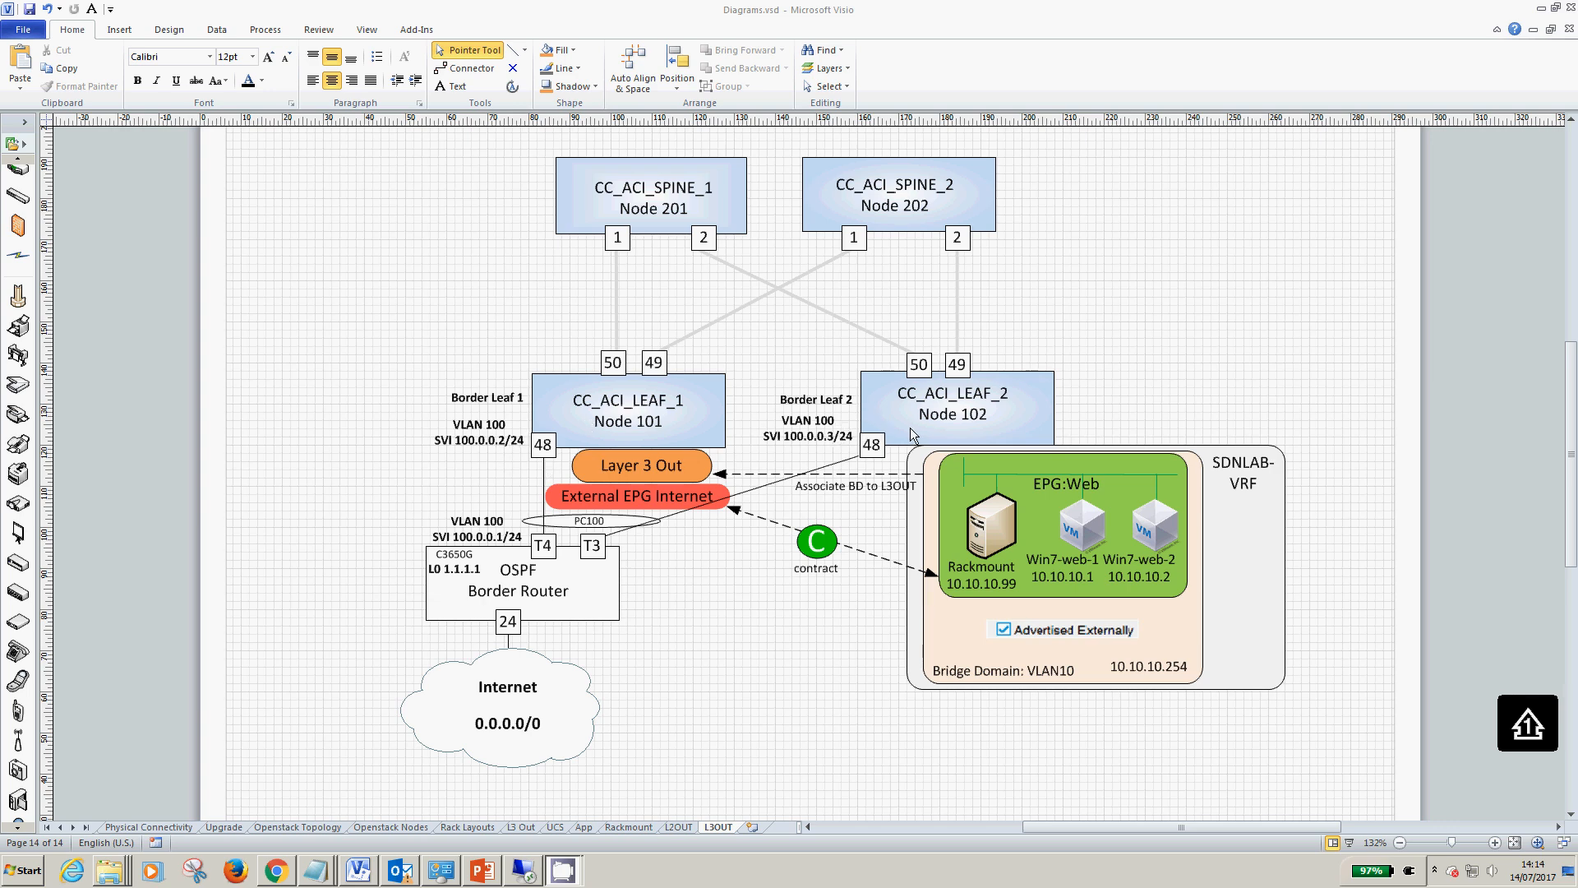
{"action": "left_click", "coordinate": [524, 872]}
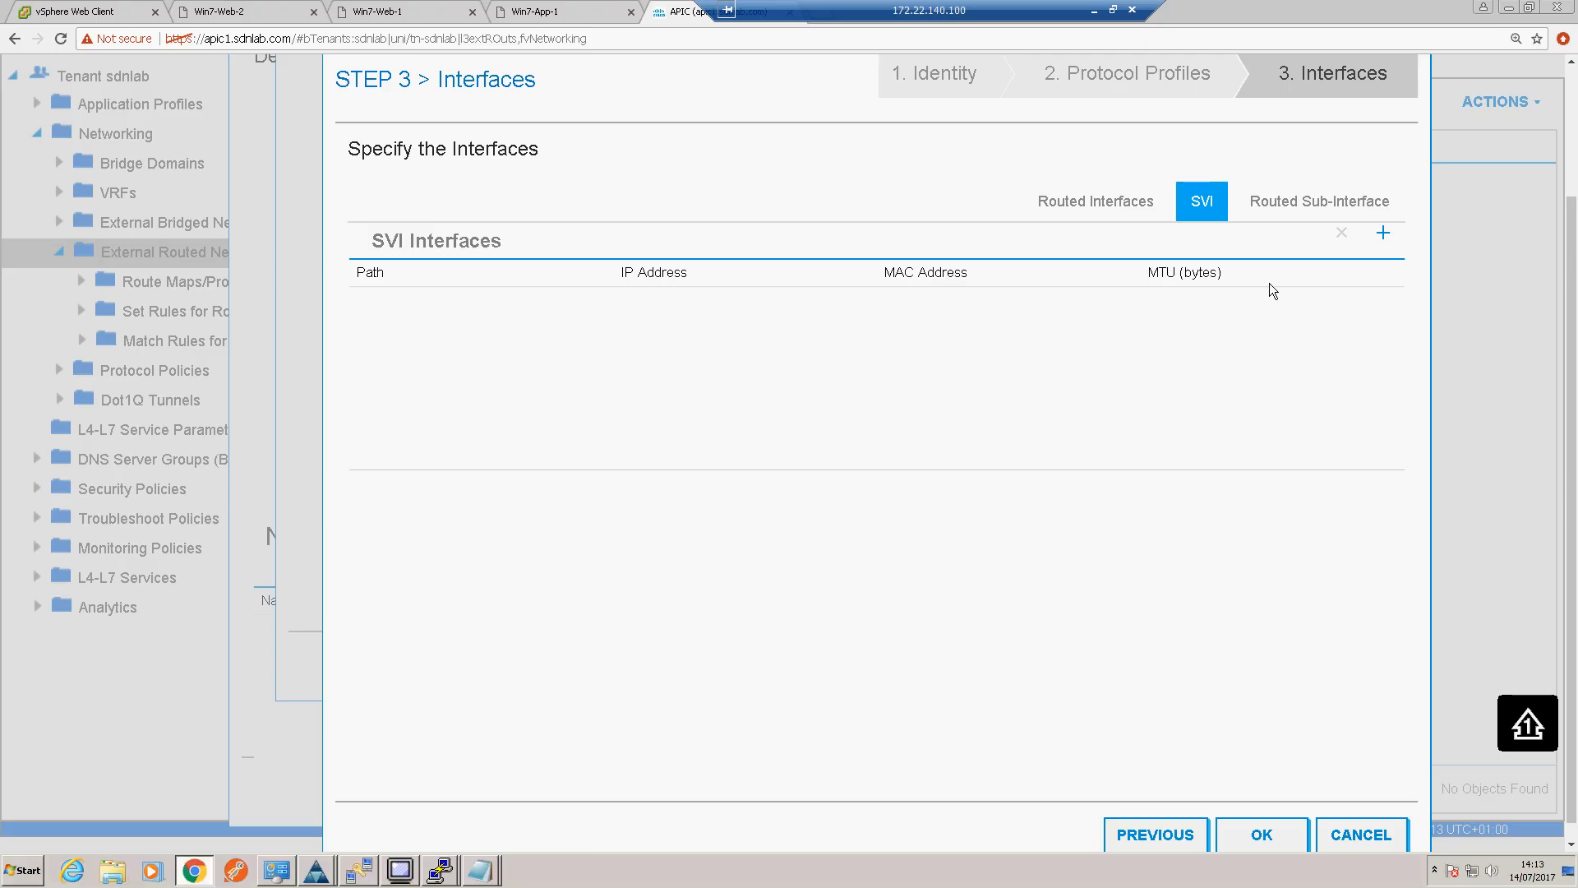
{"action": "left_click", "coordinate": [1384, 238]}
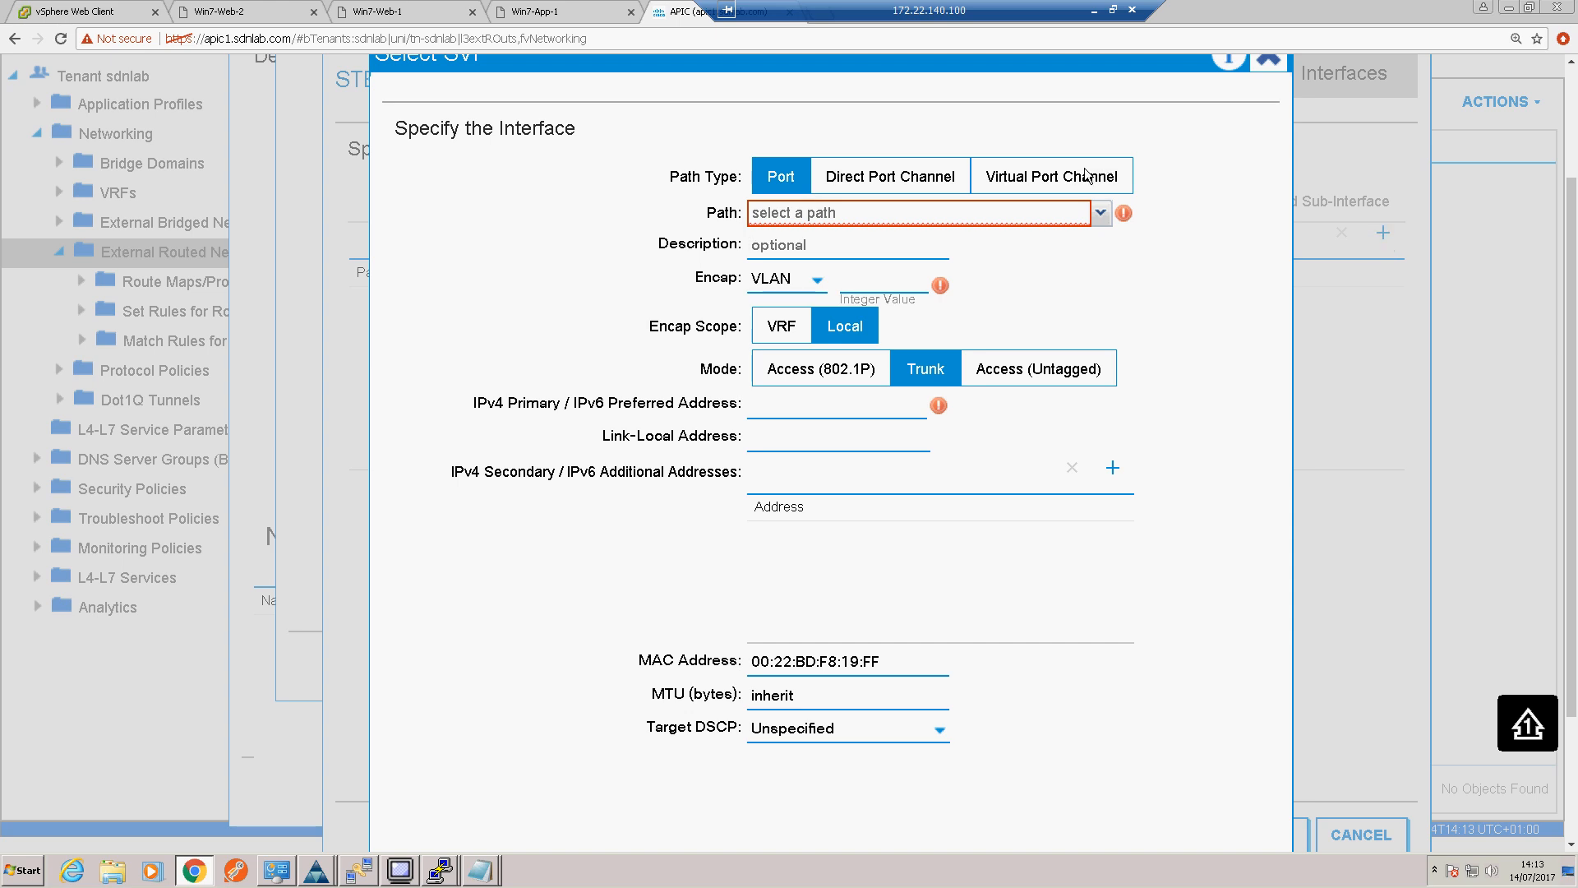
{"action": "left_click", "coordinate": [1078, 179]}
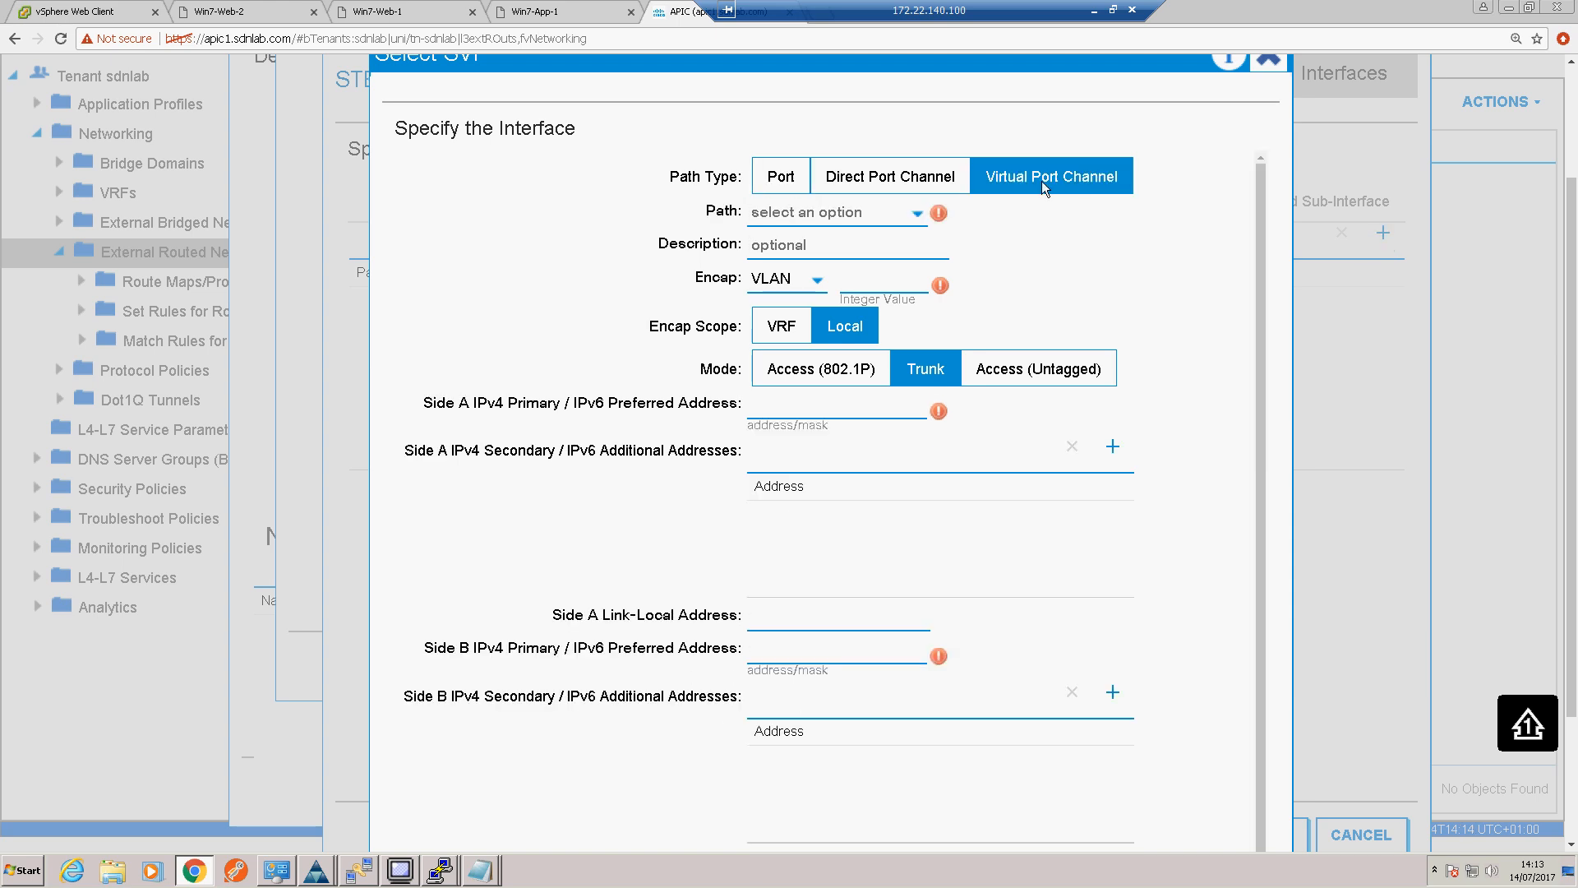
{"action": "left_click", "coordinate": [916, 215]}
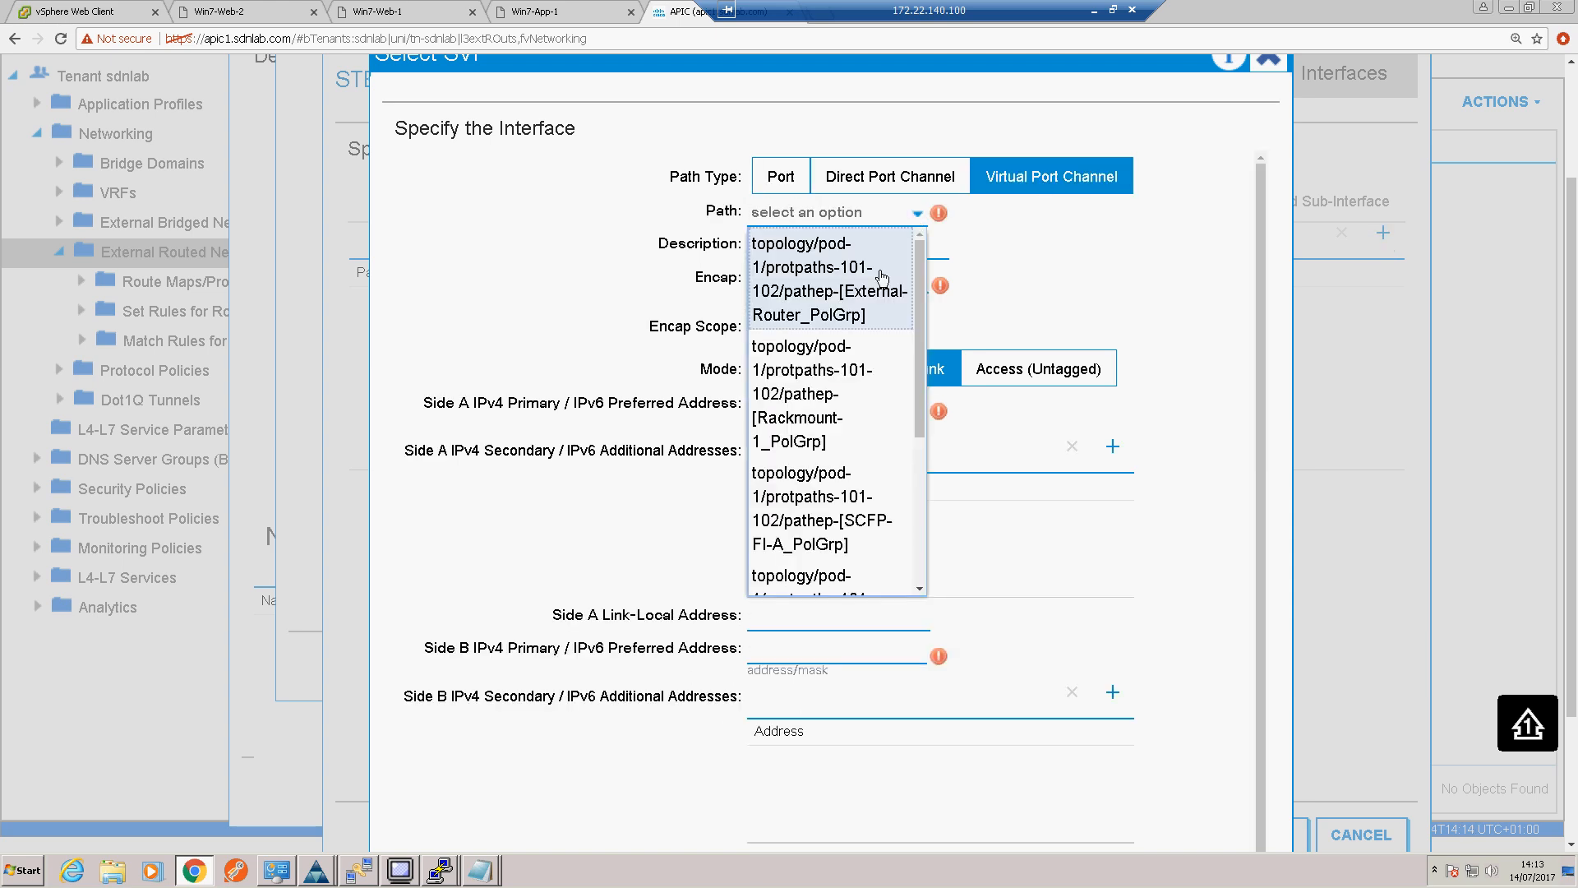
{"action": "left_click", "coordinate": [813, 317]}
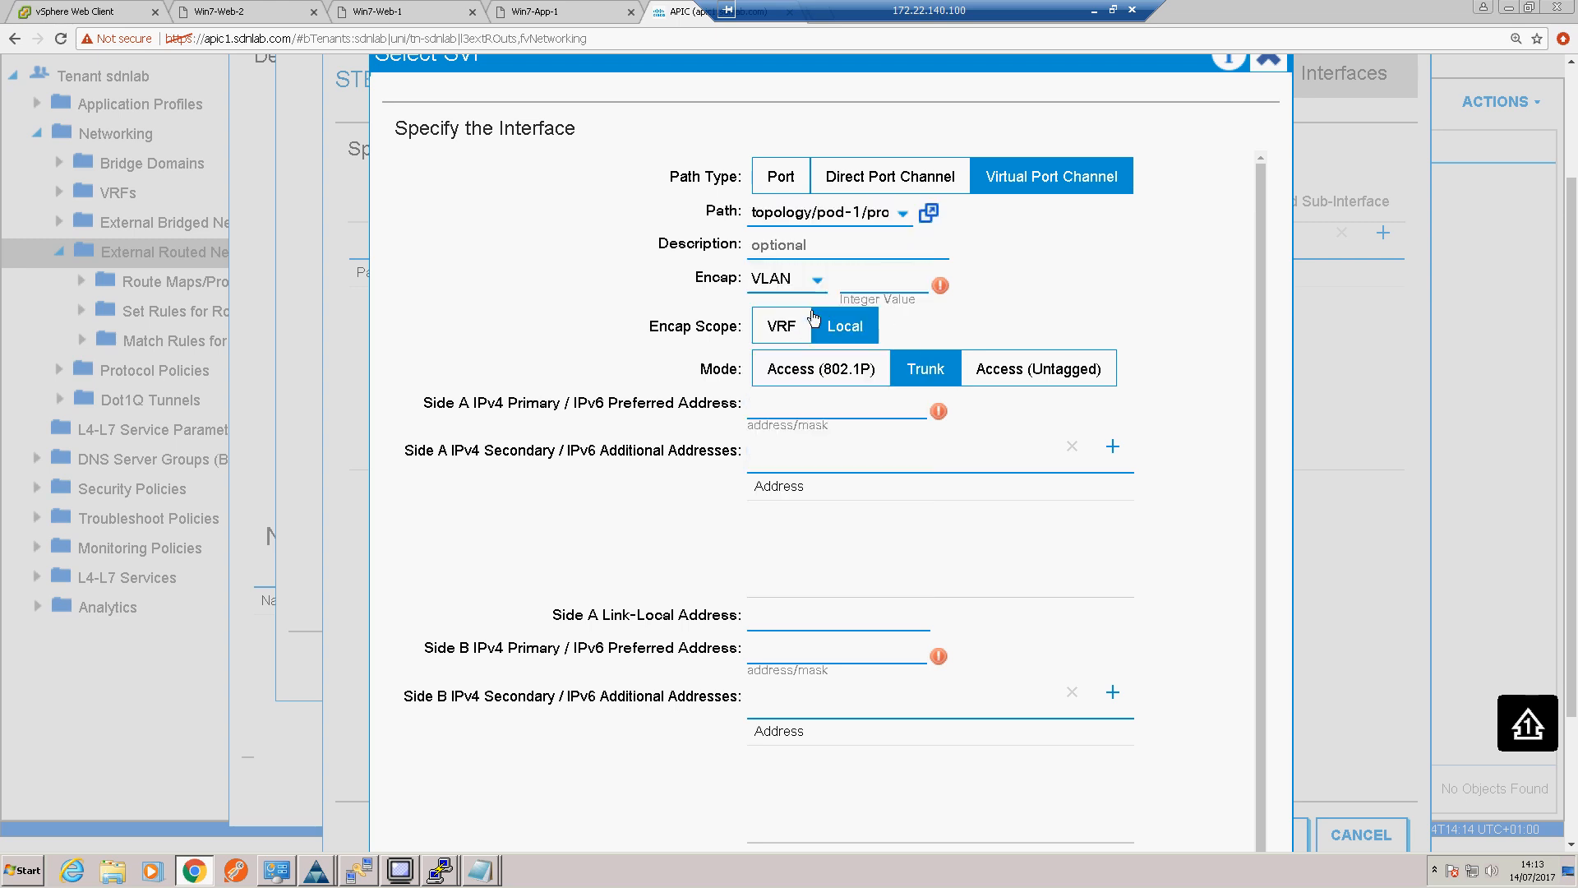
Step: Set the SVI's VLAN encapsulation to 100 and its Side A IPv4 primary address to 100.0.0.2/24
{"action": "left_click", "coordinate": [872, 280]}
{"action": "type", "text": "100"}
{"action": "left_click", "coordinate": [819, 404]}
{"action": "type", "text": "100.0.0.2/24"}
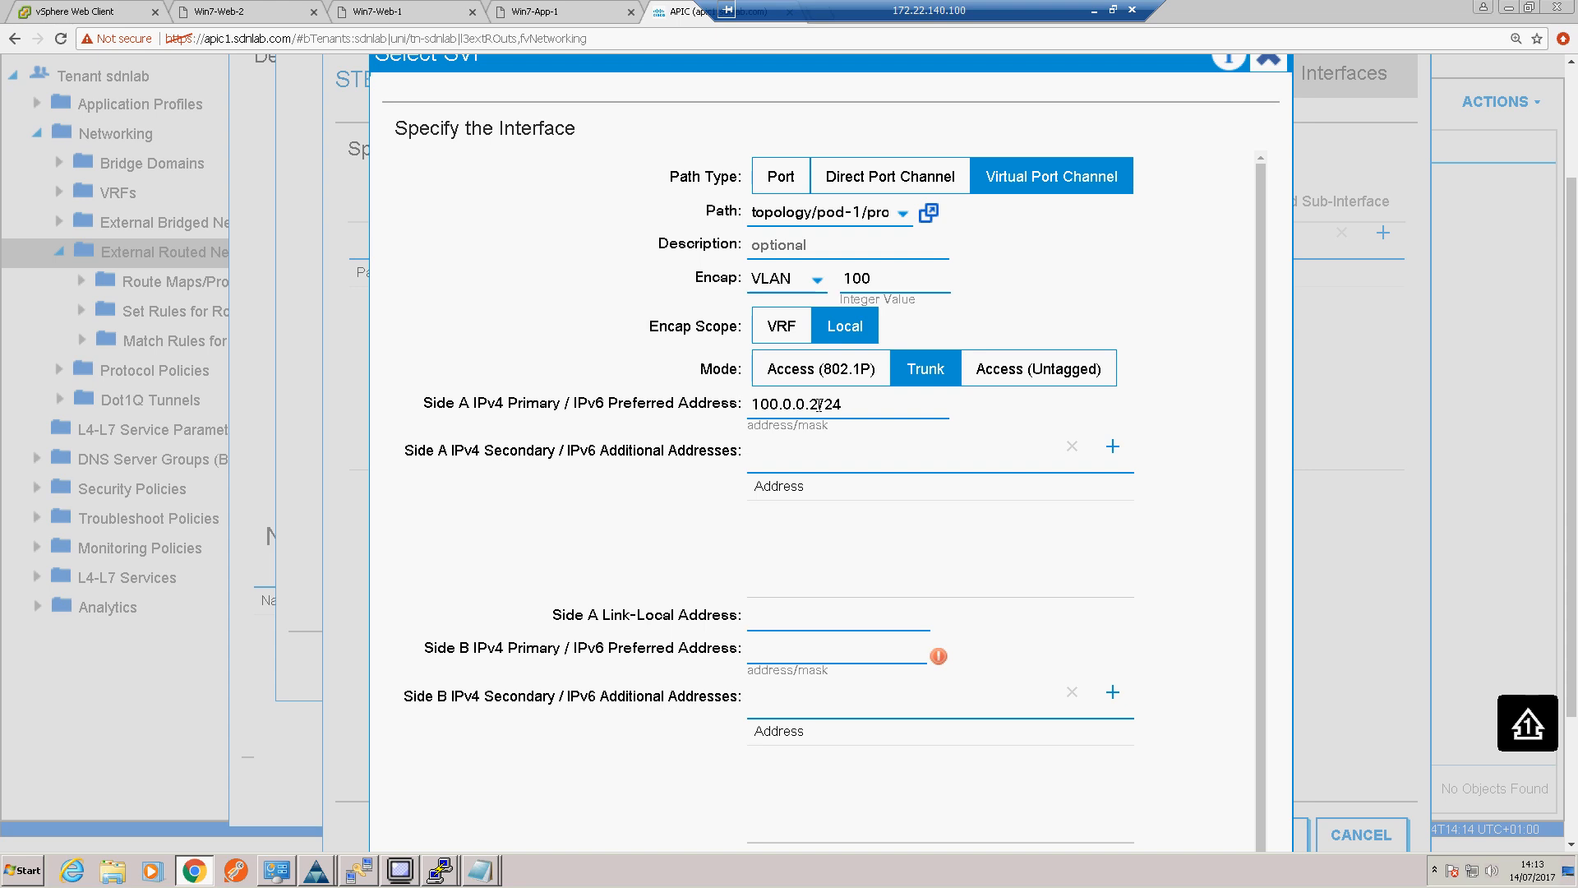
Step: Copy the Side A address into the Side B IPv4 primary address, change it to 100.0.0.3/24, and accept the SVI
{"action": "triple_click", "coordinate": [792, 404]}
{"action": "key", "text": "ctrl+c"}
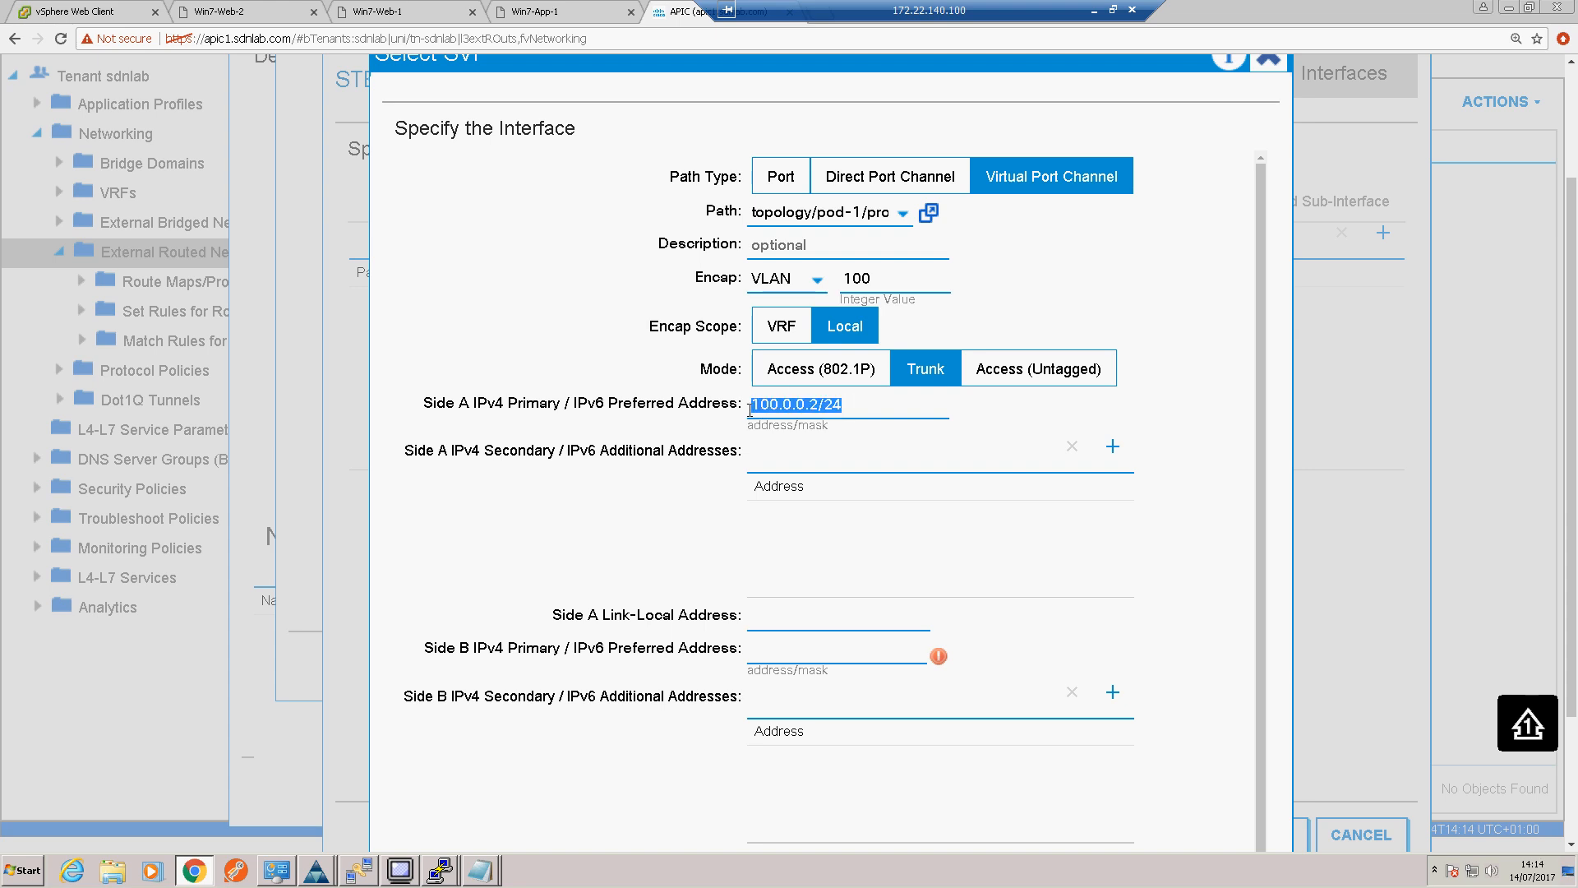
{"action": "left_click", "coordinate": [779, 653]}
{"action": "key", "text": "ctrl+v"}
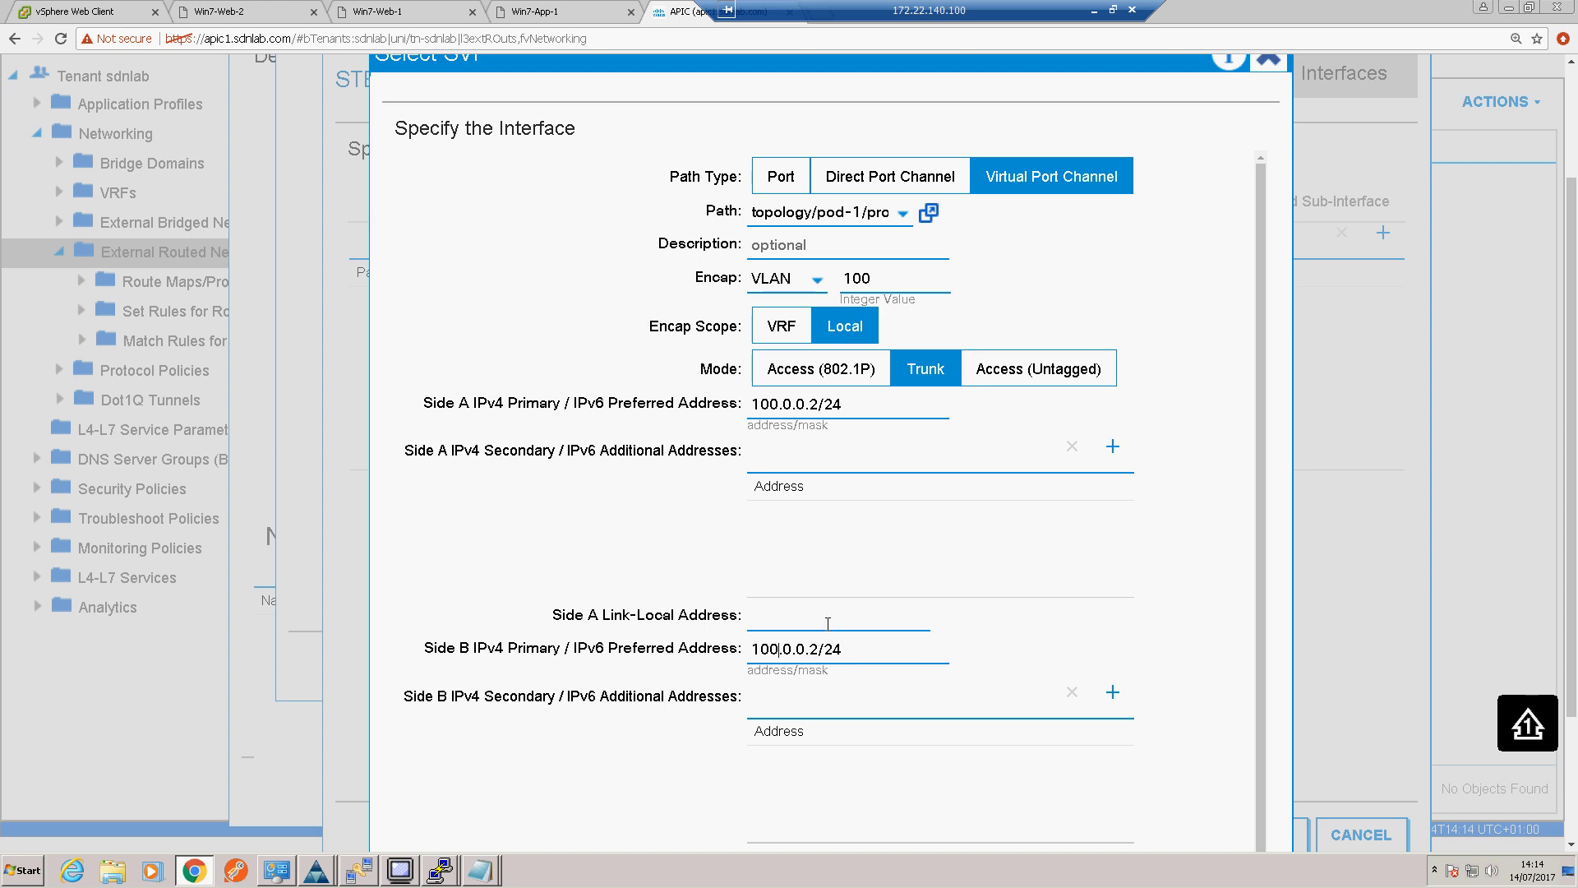
{"action": "key", "text": "BackSpace"}
{"action": "type", "text": "3"}
{"action": "key", "text": "BackSpace"}
{"action": "type", "text": "0"}
{"action": "key", "text": "BackSpace"}
{"action": "type", "text": "3"}
{"action": "scroll", "coordinate": [831, 625], "scroll_direction": "down", "scroll_amount": 5}
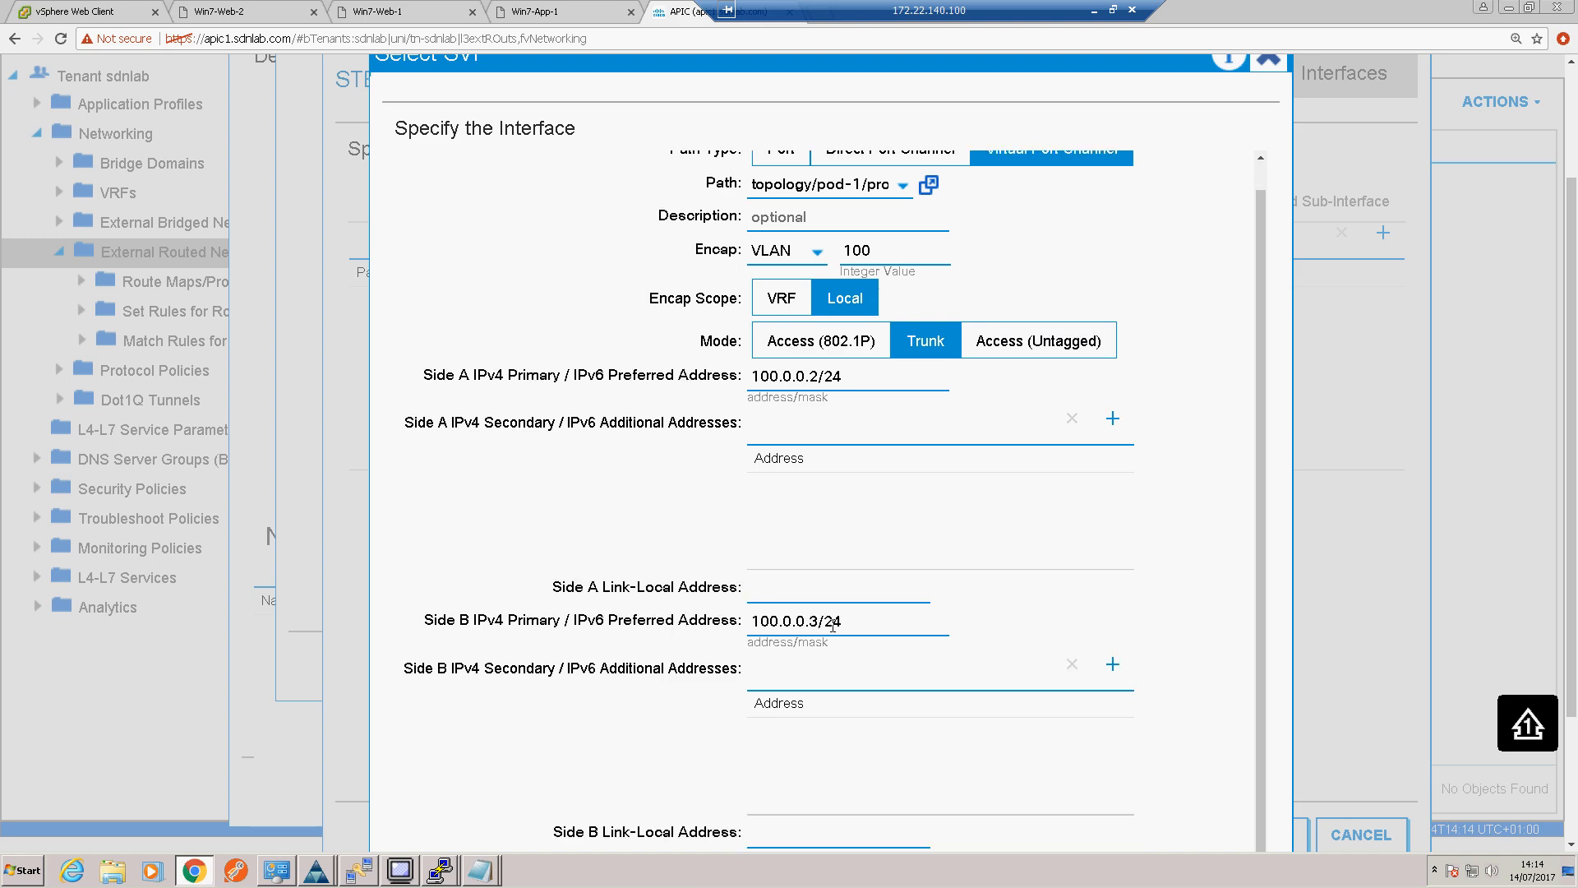
{"action": "scroll", "coordinate": [831, 624], "scroll_direction": "down", "scroll_amount": 1}
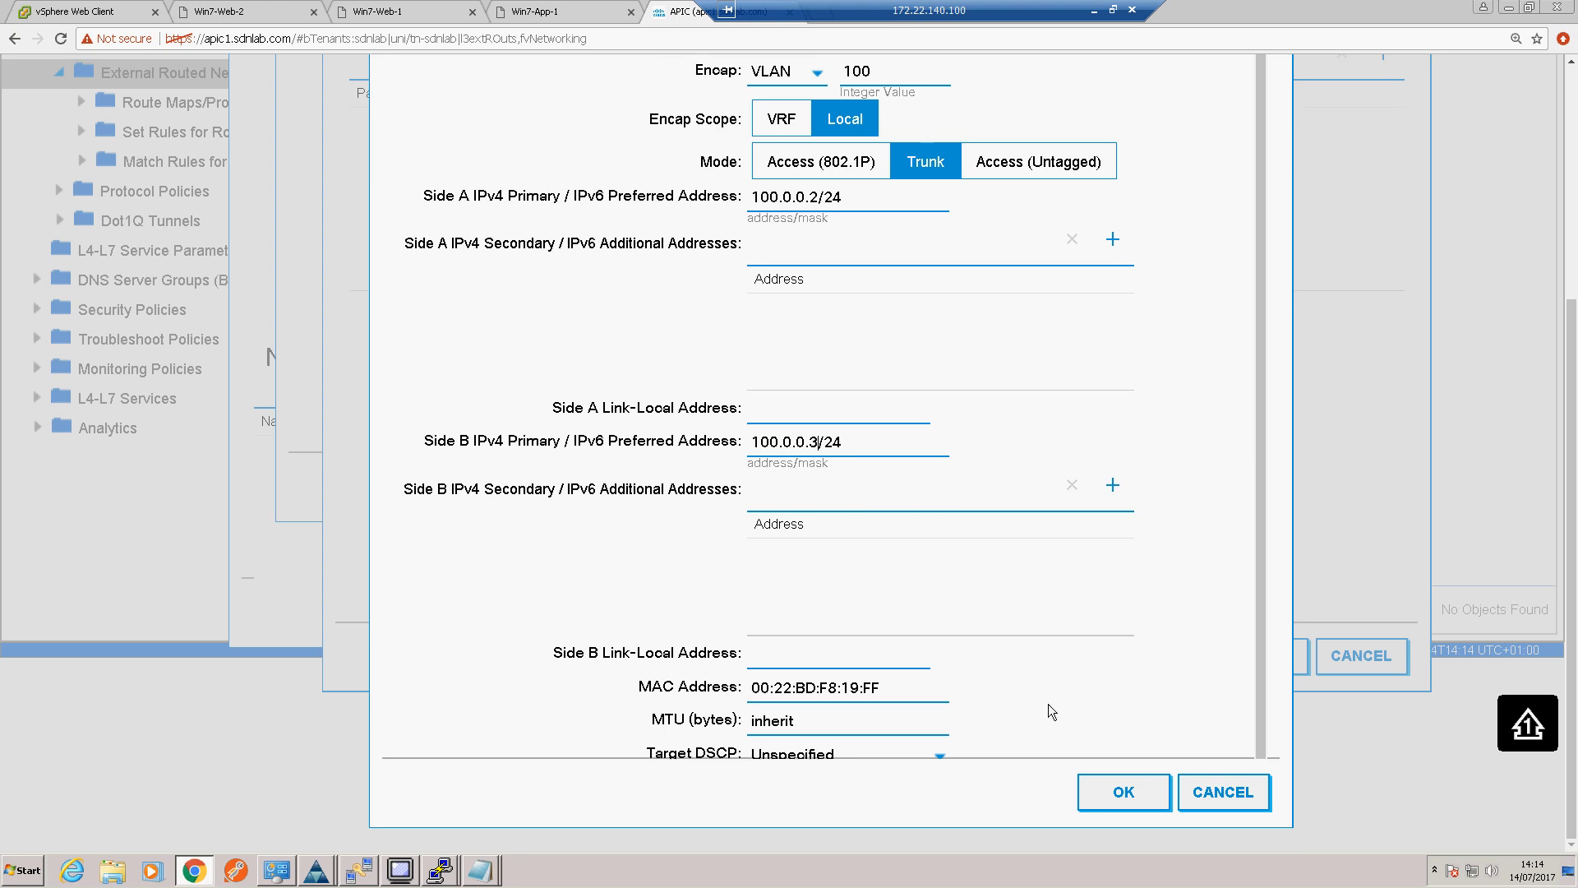
{"action": "left_click", "coordinate": [1091, 795]}
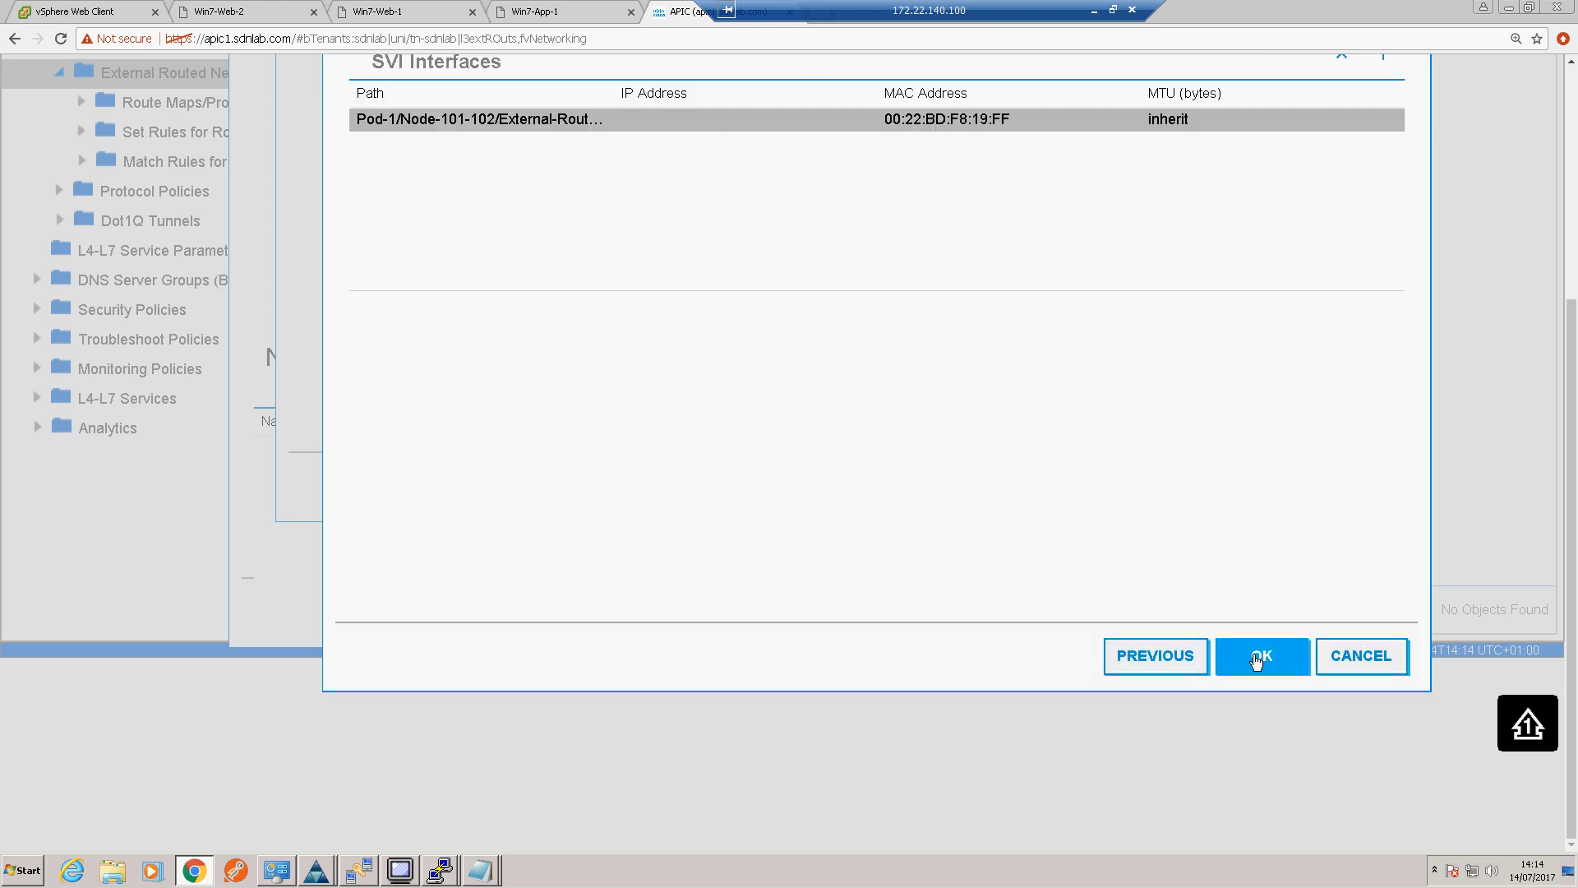
Step: Accept the Interface-pol interface profile and the Node-Profile node profile
{"action": "scroll", "coordinate": [1255, 660], "scroll_direction": "up", "scroll_amount": 3}
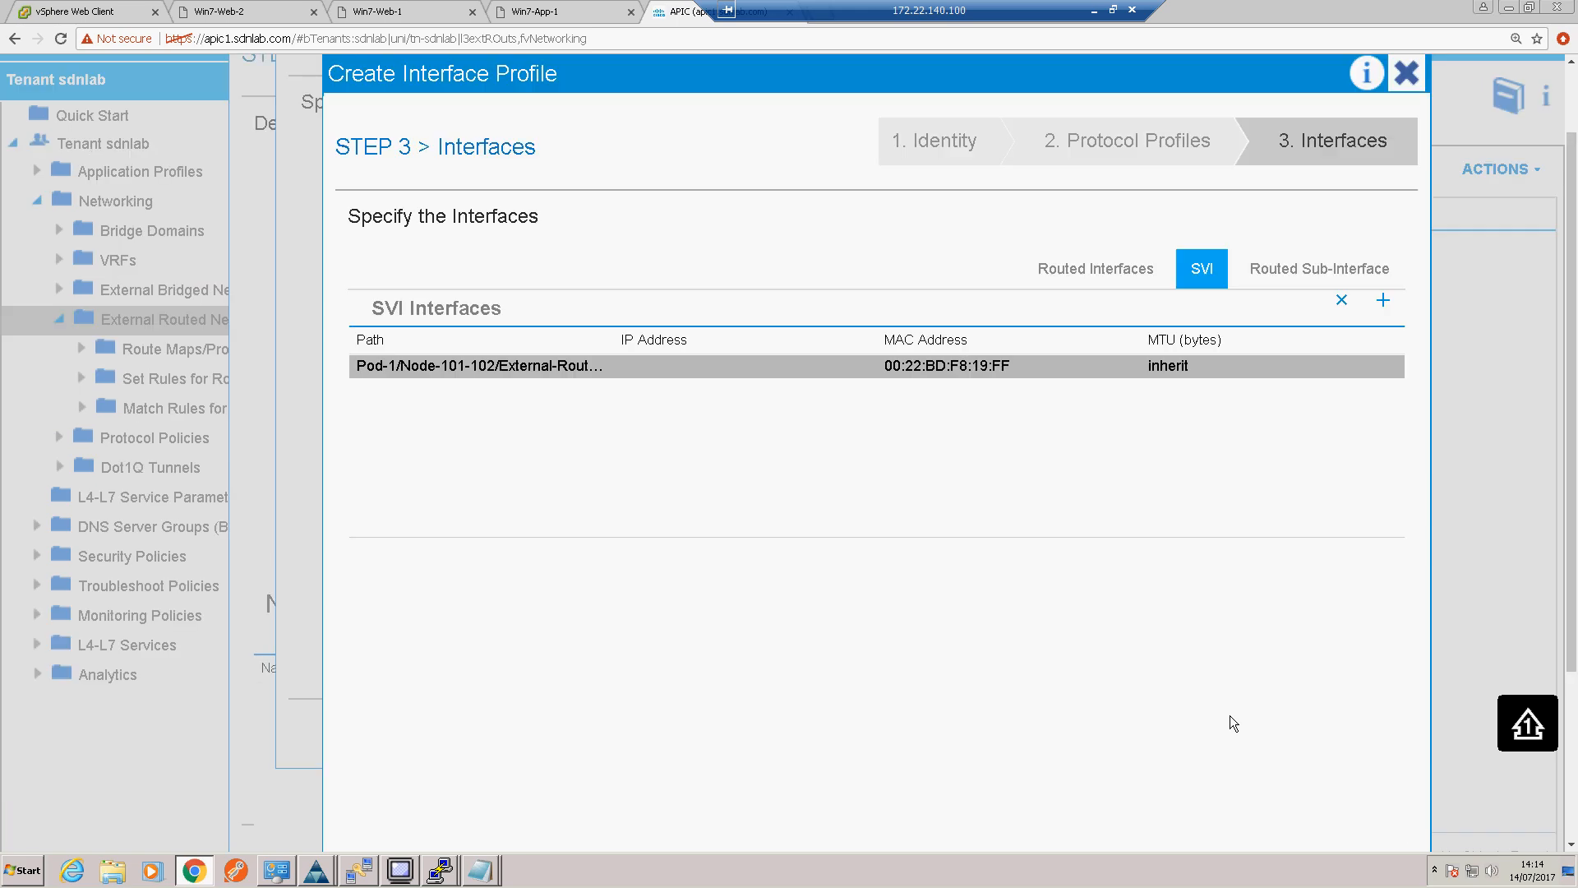
{"action": "scroll", "coordinate": [1230, 715], "scroll_direction": "down", "scroll_amount": 1}
{"action": "left_click", "coordinate": [1245, 822]}
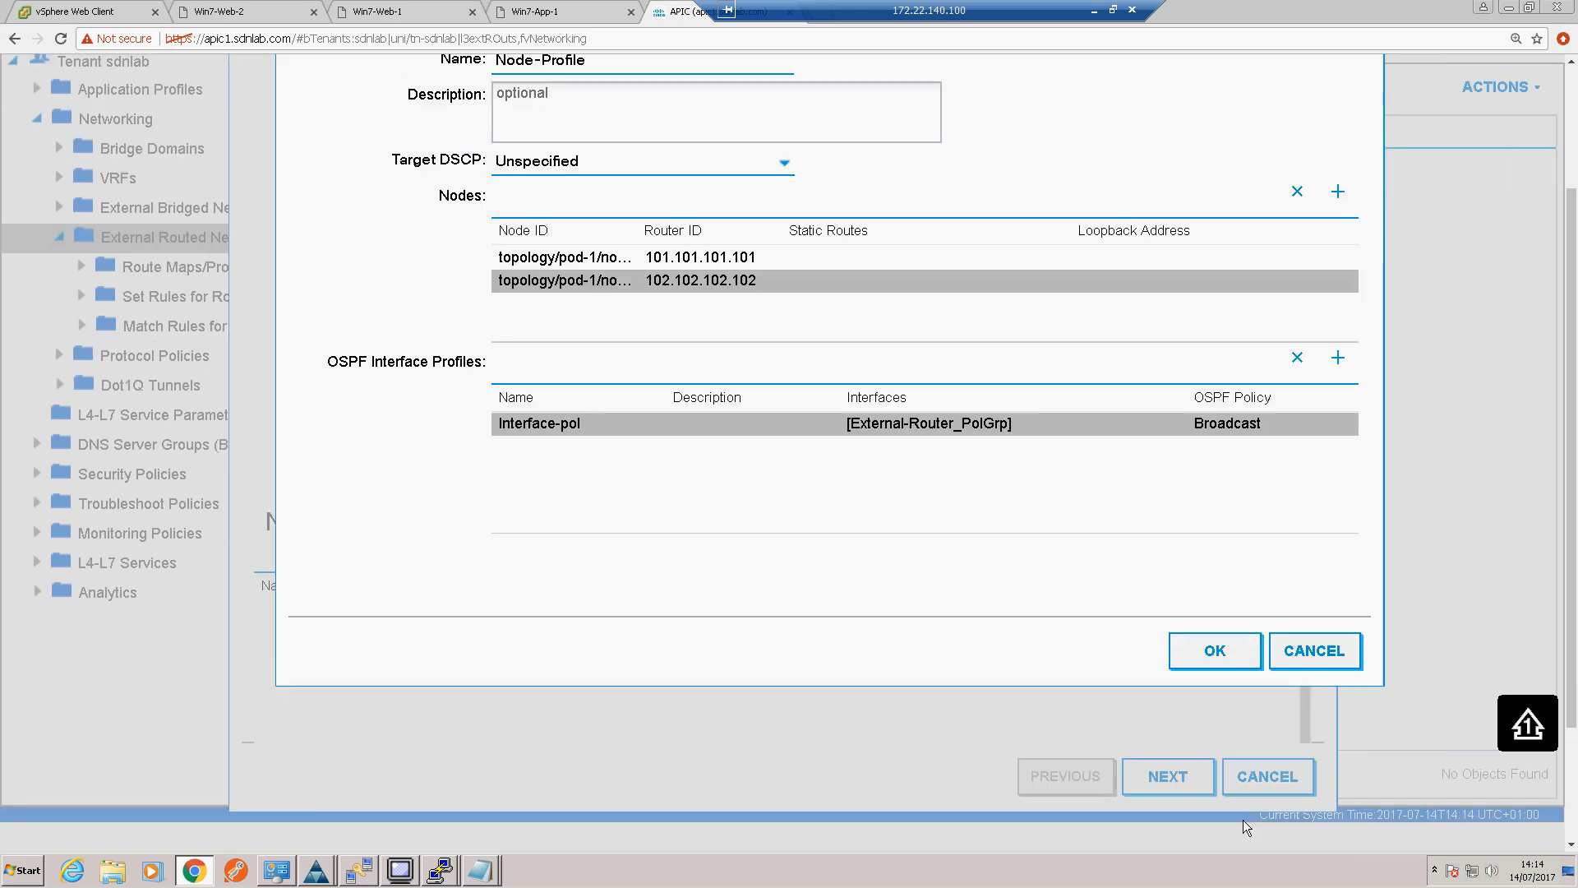
{"action": "scroll", "coordinate": [1065, 579], "scroll_direction": "up", "scroll_amount": 2}
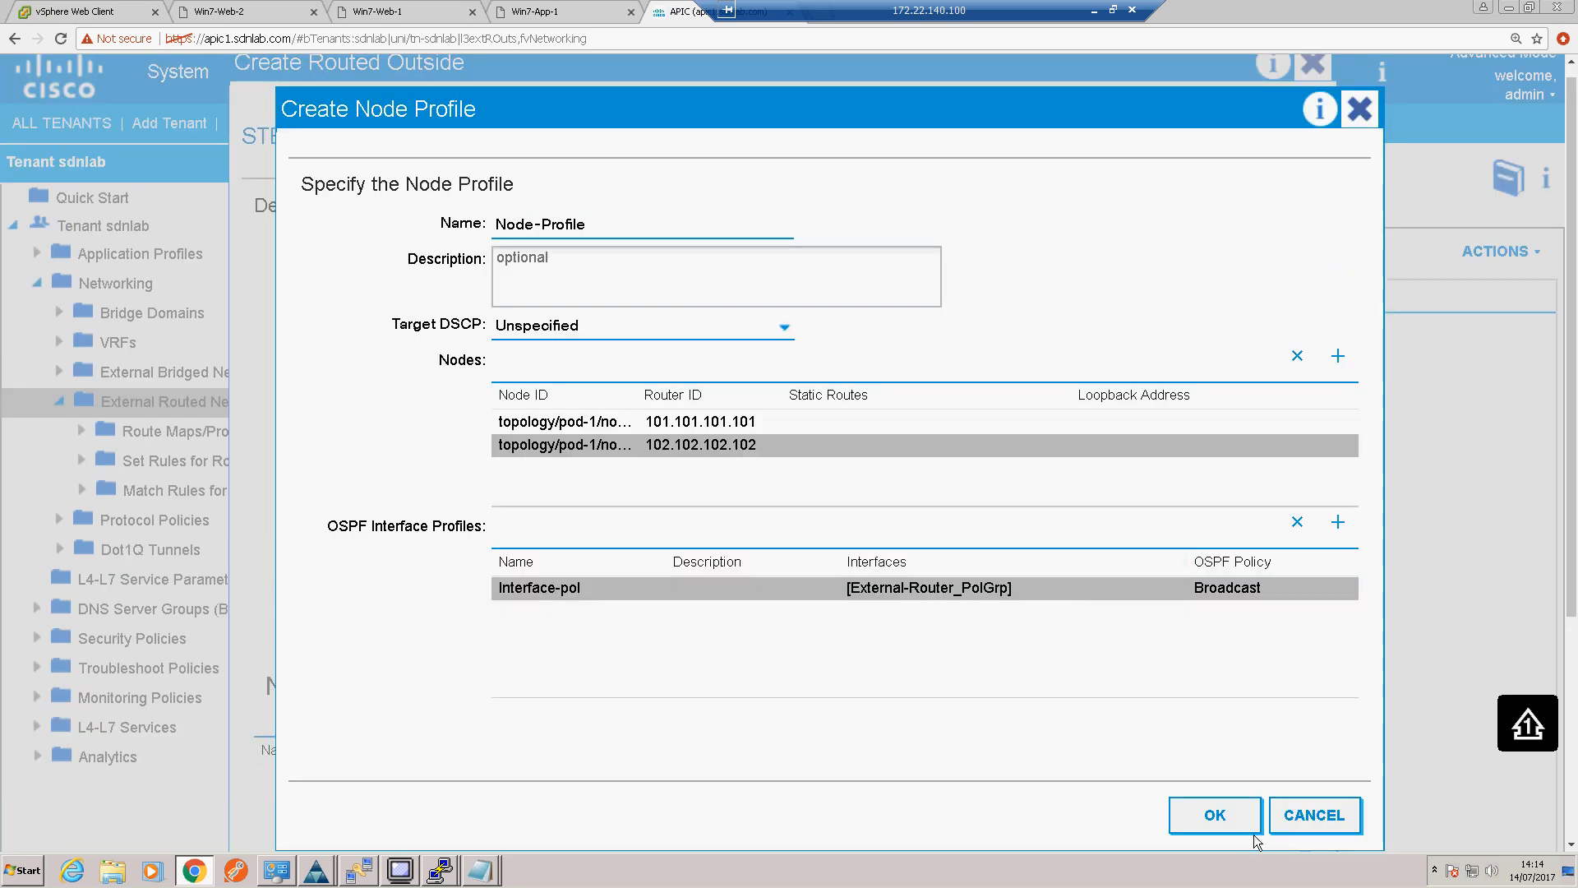
{"action": "left_click", "coordinate": [1218, 818]}
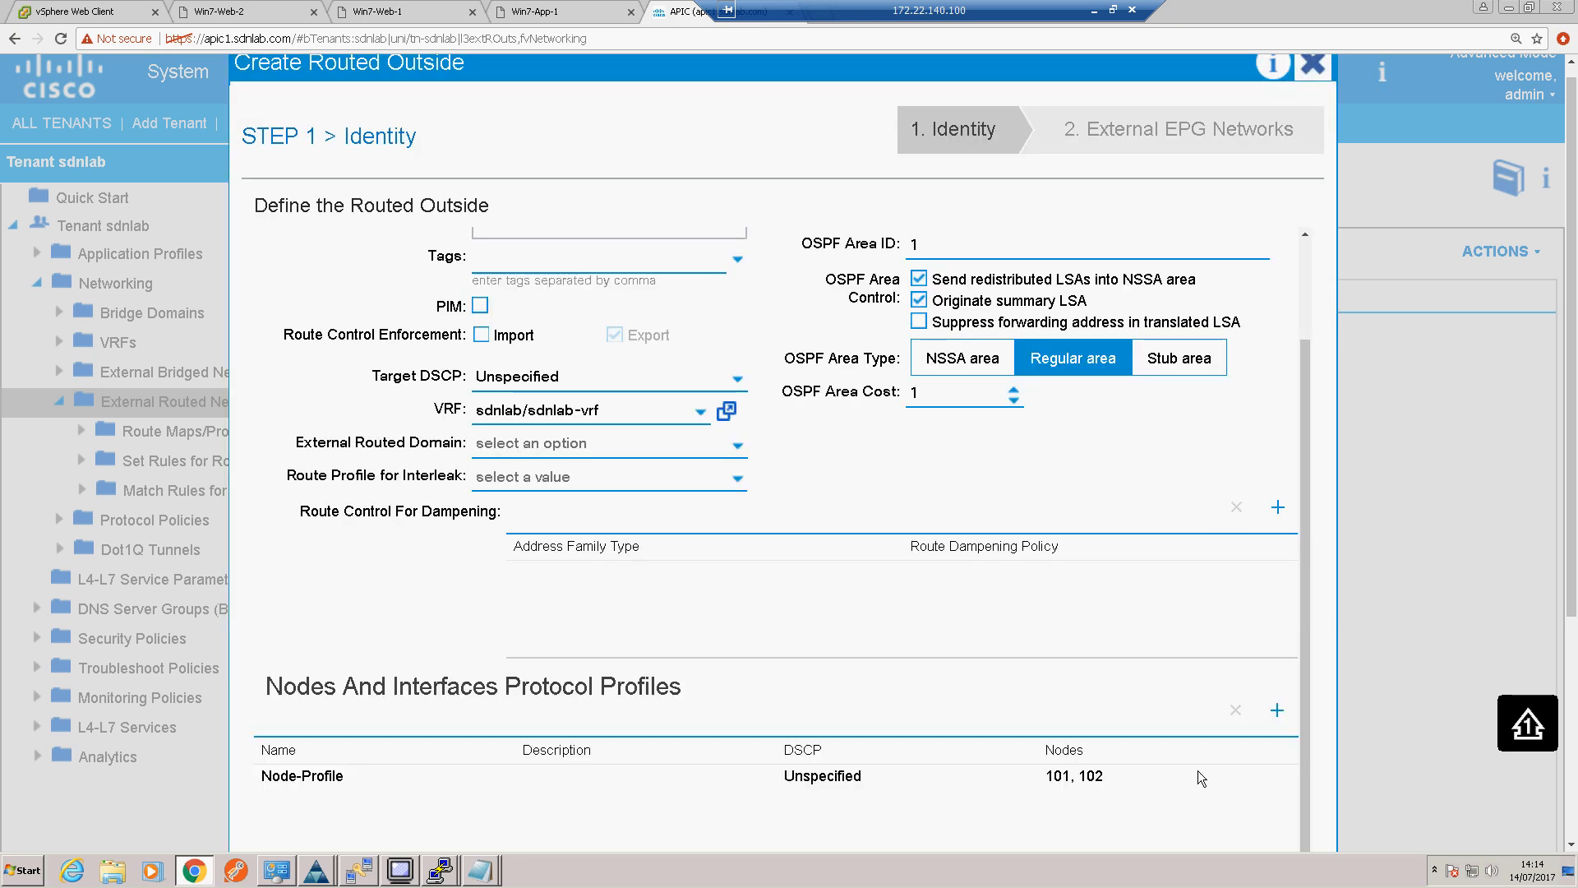
Step: Review the routed outside's identity settings and continue to the External EPG Networks stage
{"action": "scroll", "coordinate": [1177, 725], "scroll_direction": "up", "scroll_amount": 2}
{"action": "scroll", "coordinate": [1178, 732], "scroll_direction": "up", "scroll_amount": 1}
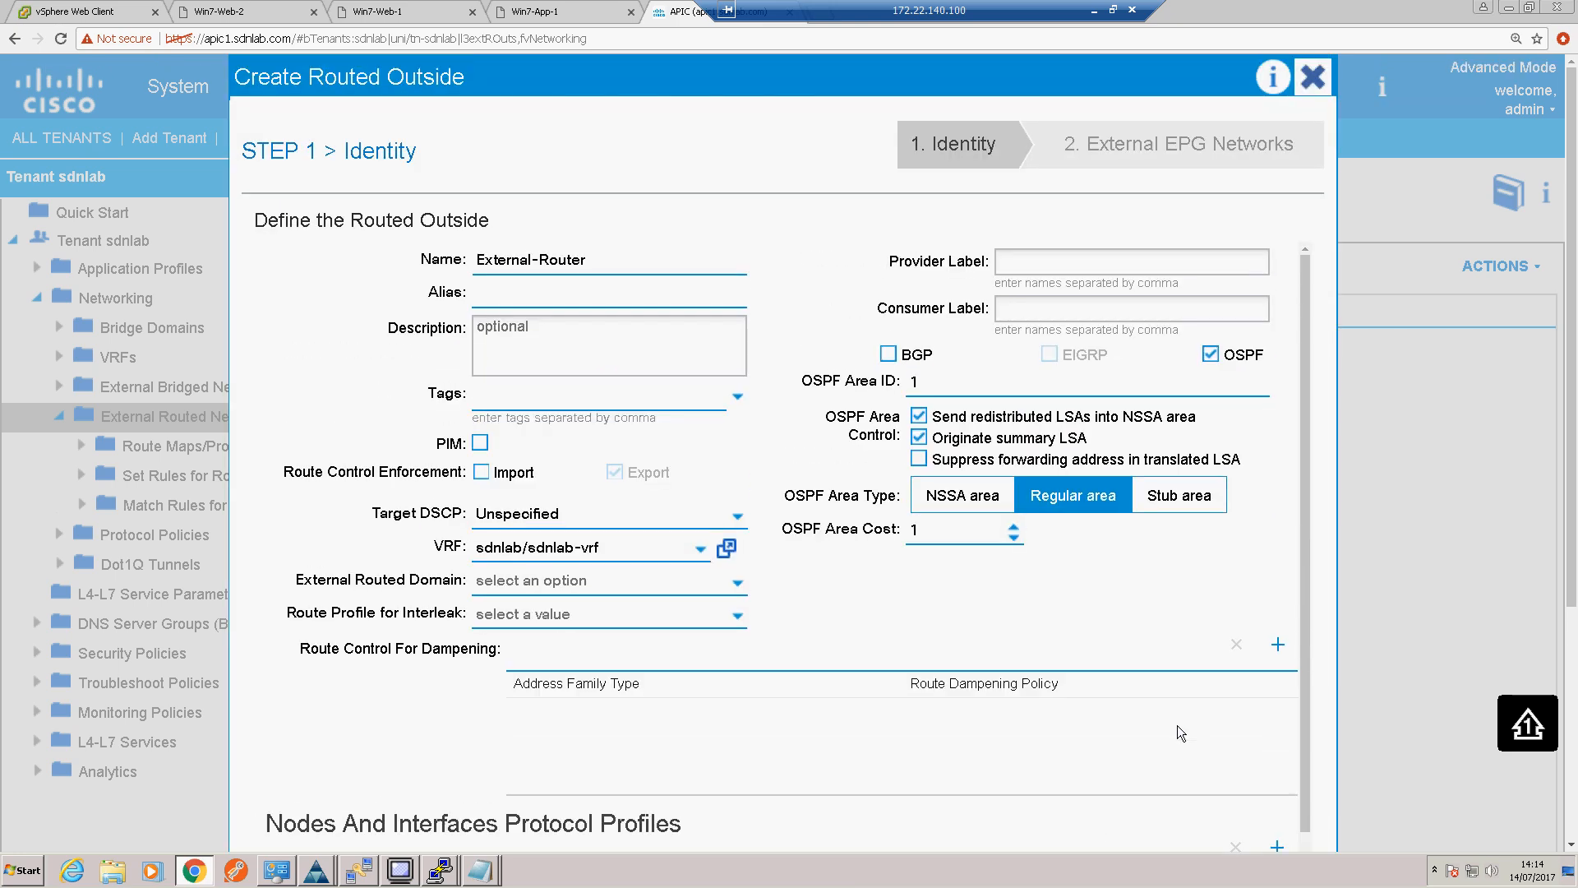
{"action": "scroll", "coordinate": [1177, 725], "scroll_direction": "down", "scroll_amount": 2}
{"action": "scroll", "coordinate": [1179, 732], "scroll_direction": "down", "scroll_amount": 2}
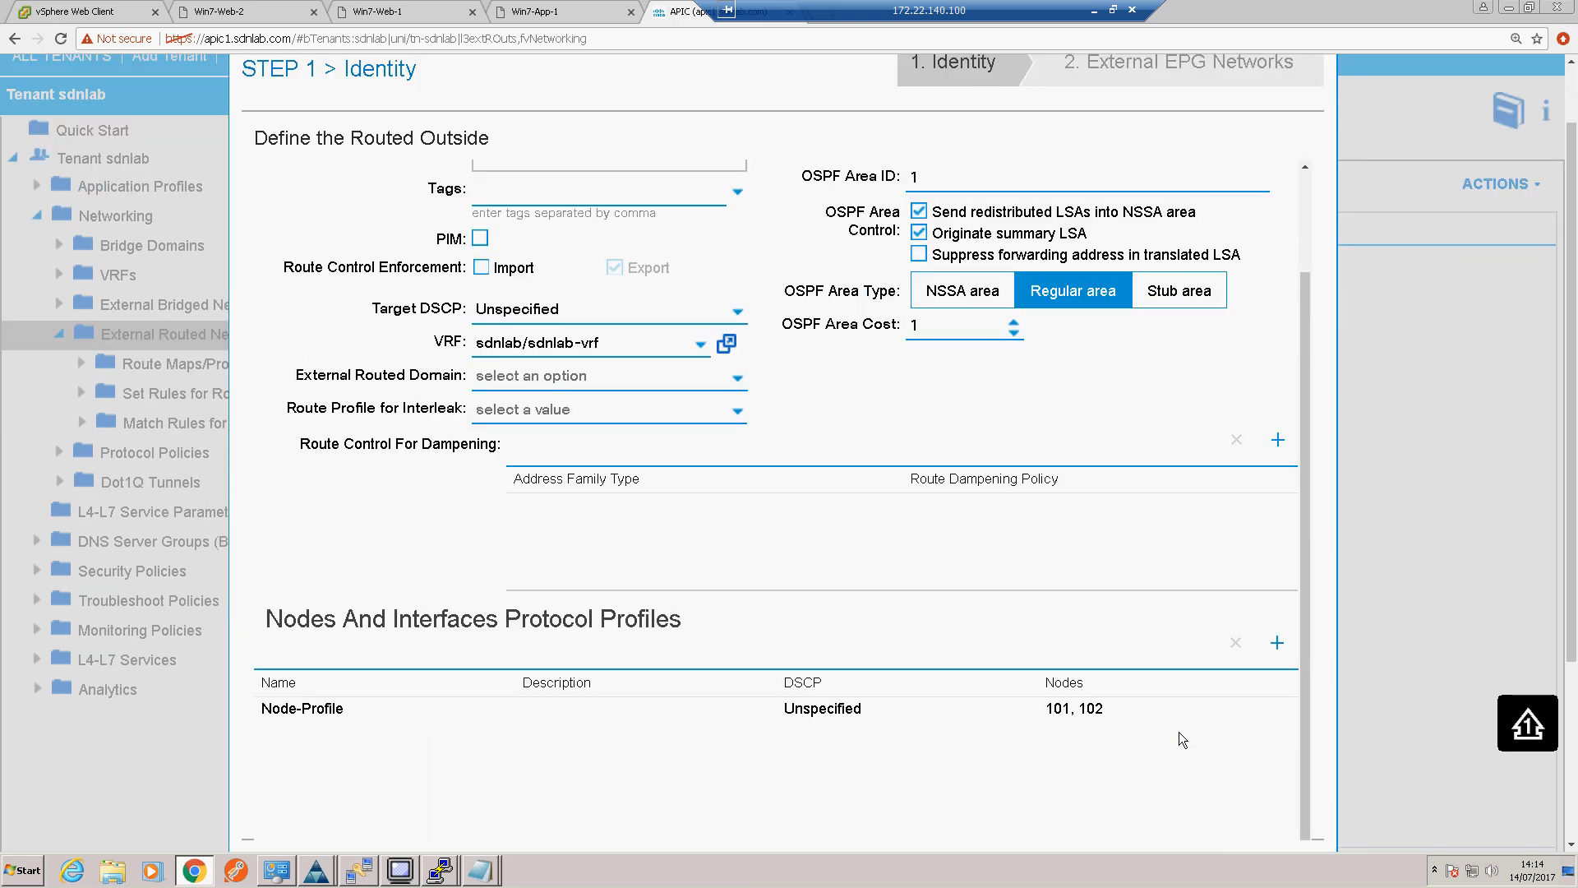
{"action": "left_click", "coordinate": [1181, 791]}
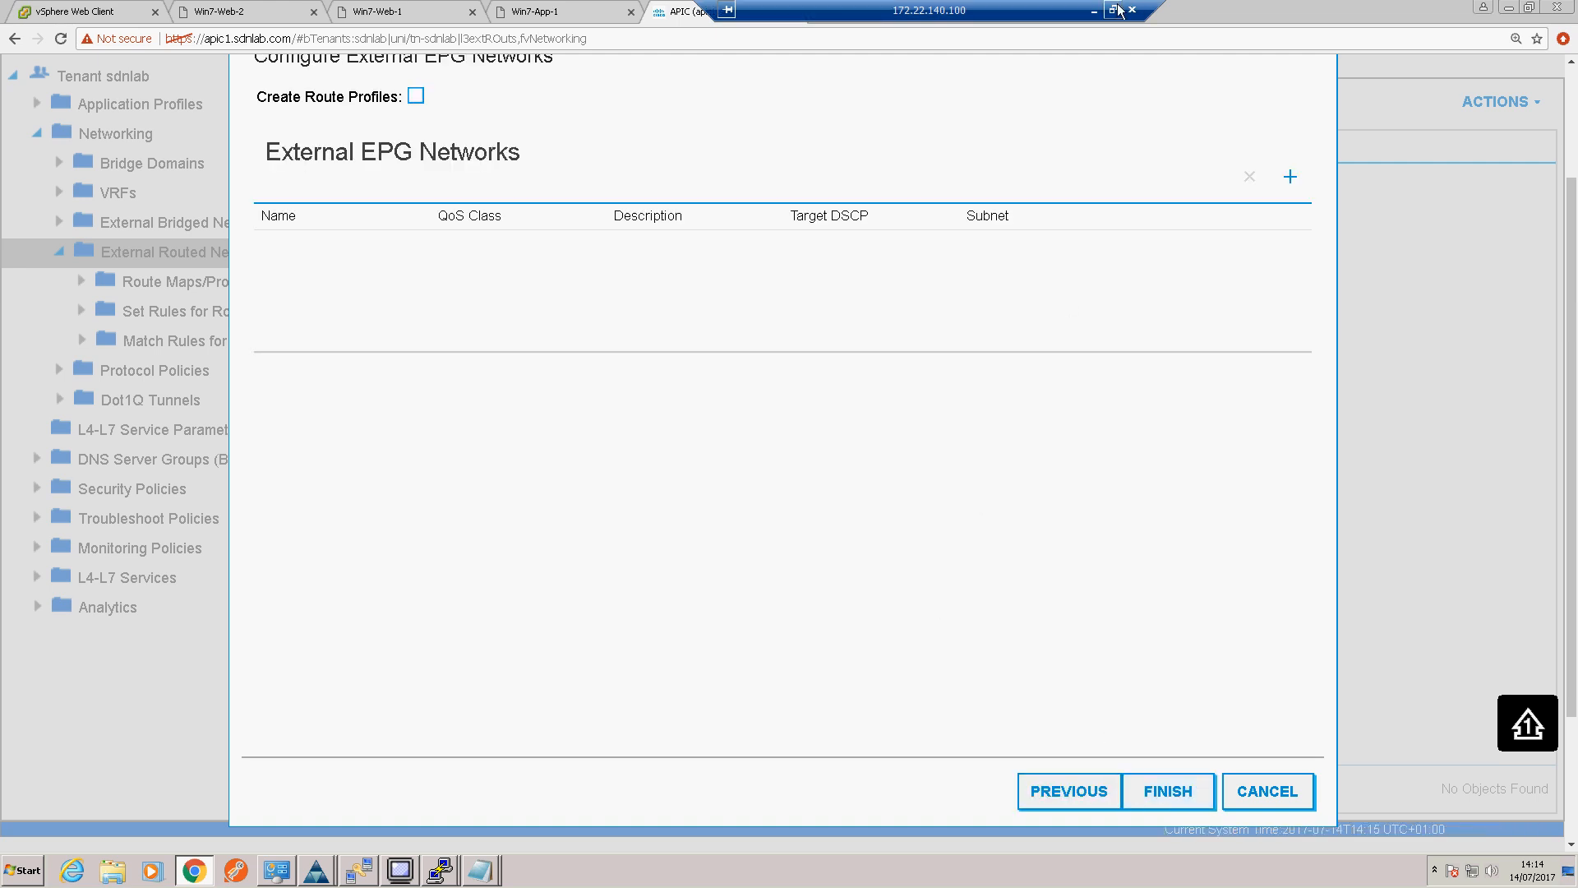
Step: Consult the Visio diagram for the external EPG, then start an external network named Internet
{"action": "left_click", "coordinate": [1094, 11]}
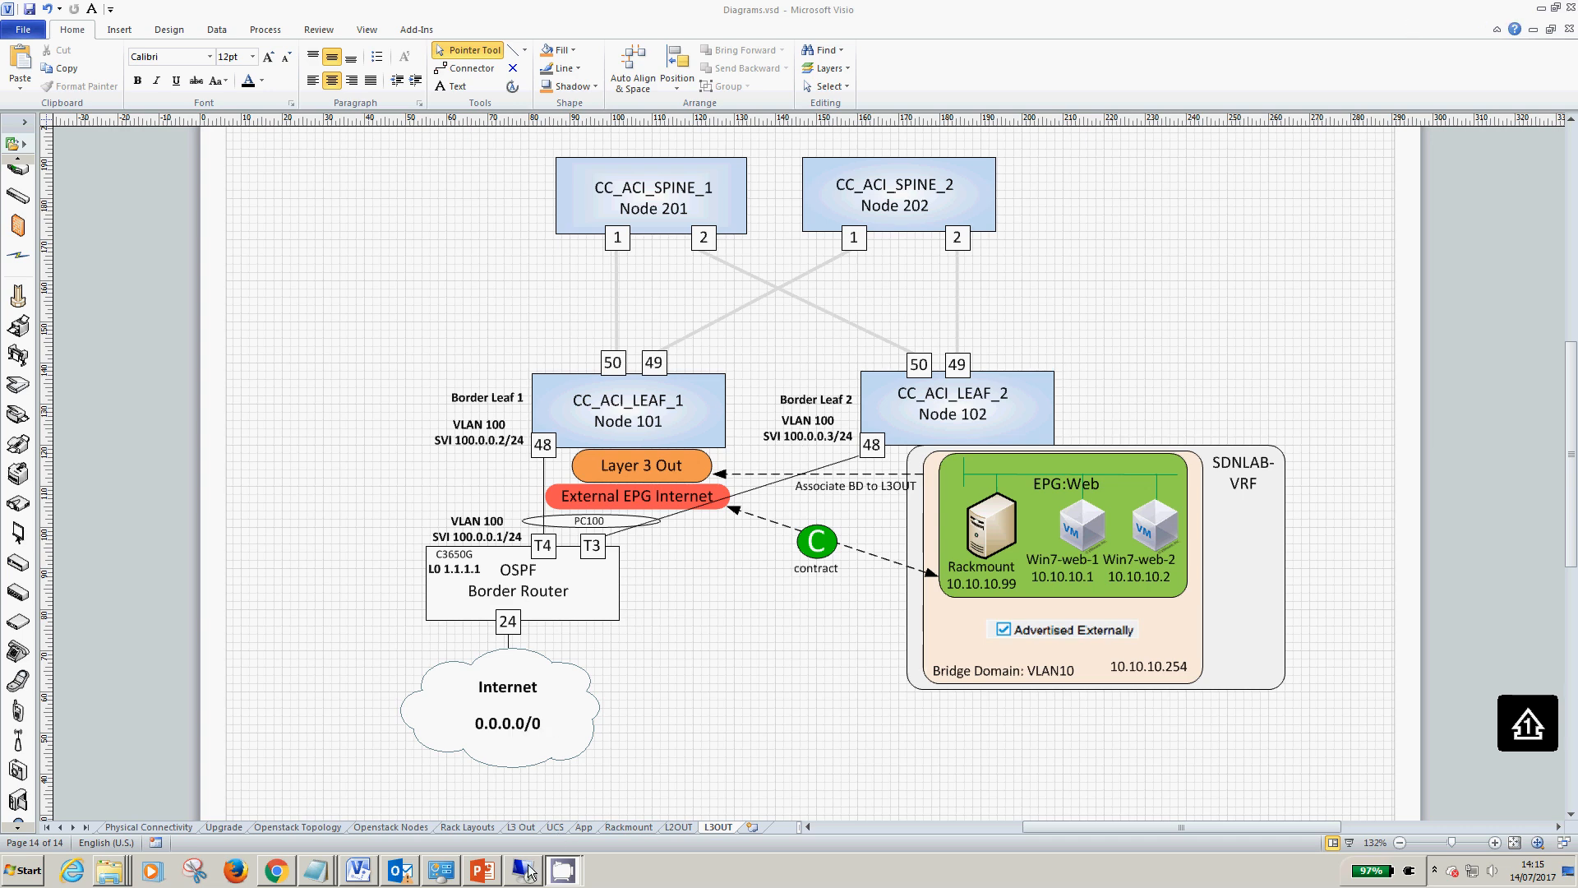
{"action": "mouse_move", "coordinate": [521, 880]}
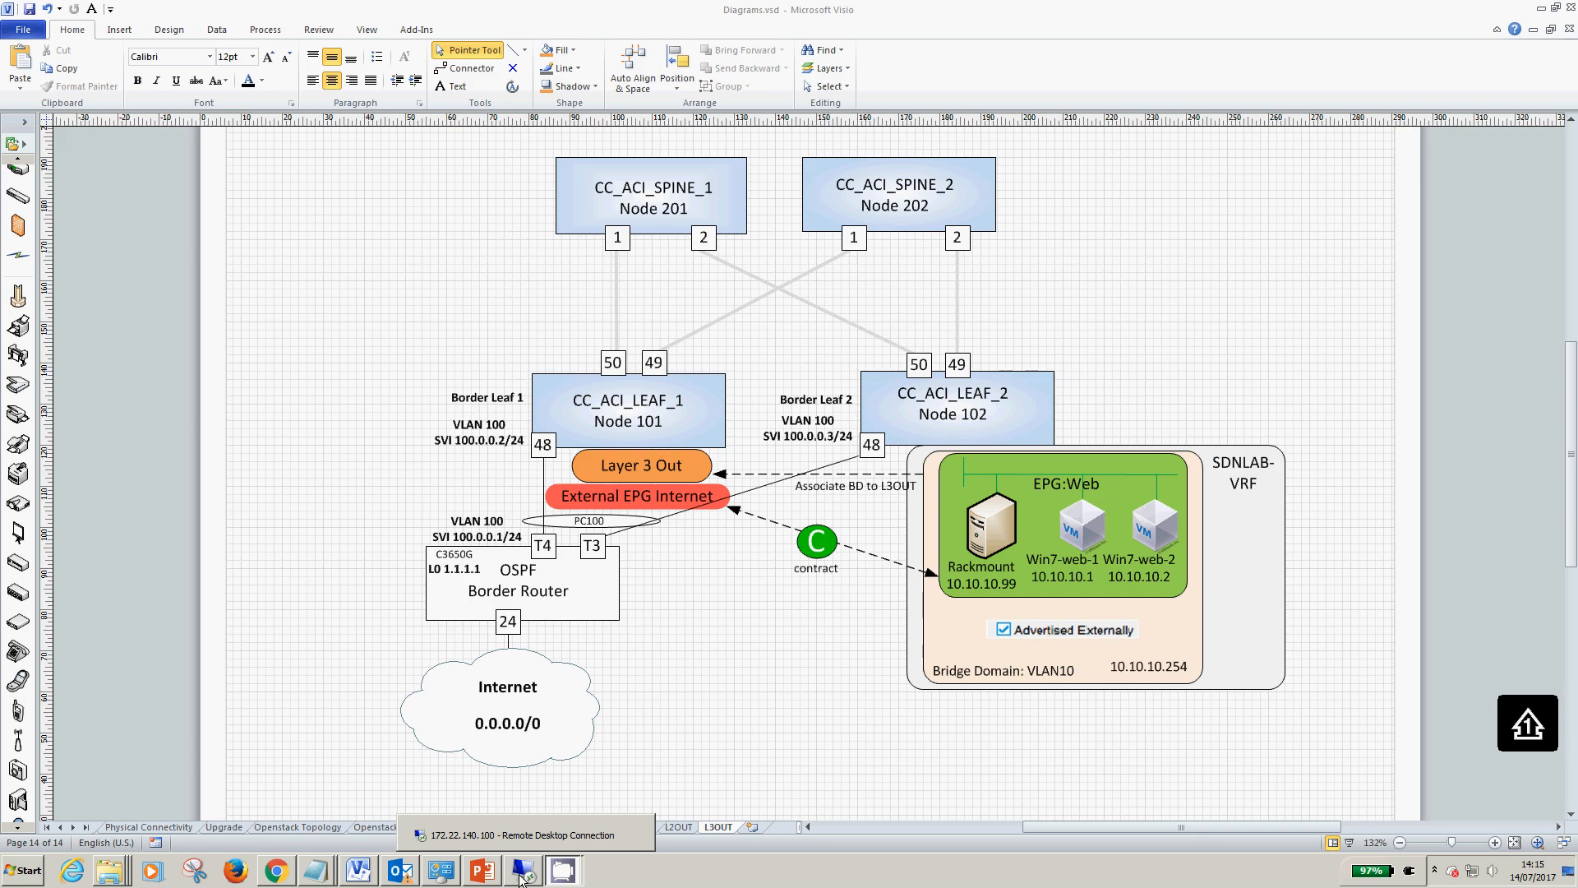
{"action": "left_click", "coordinate": [521, 873]}
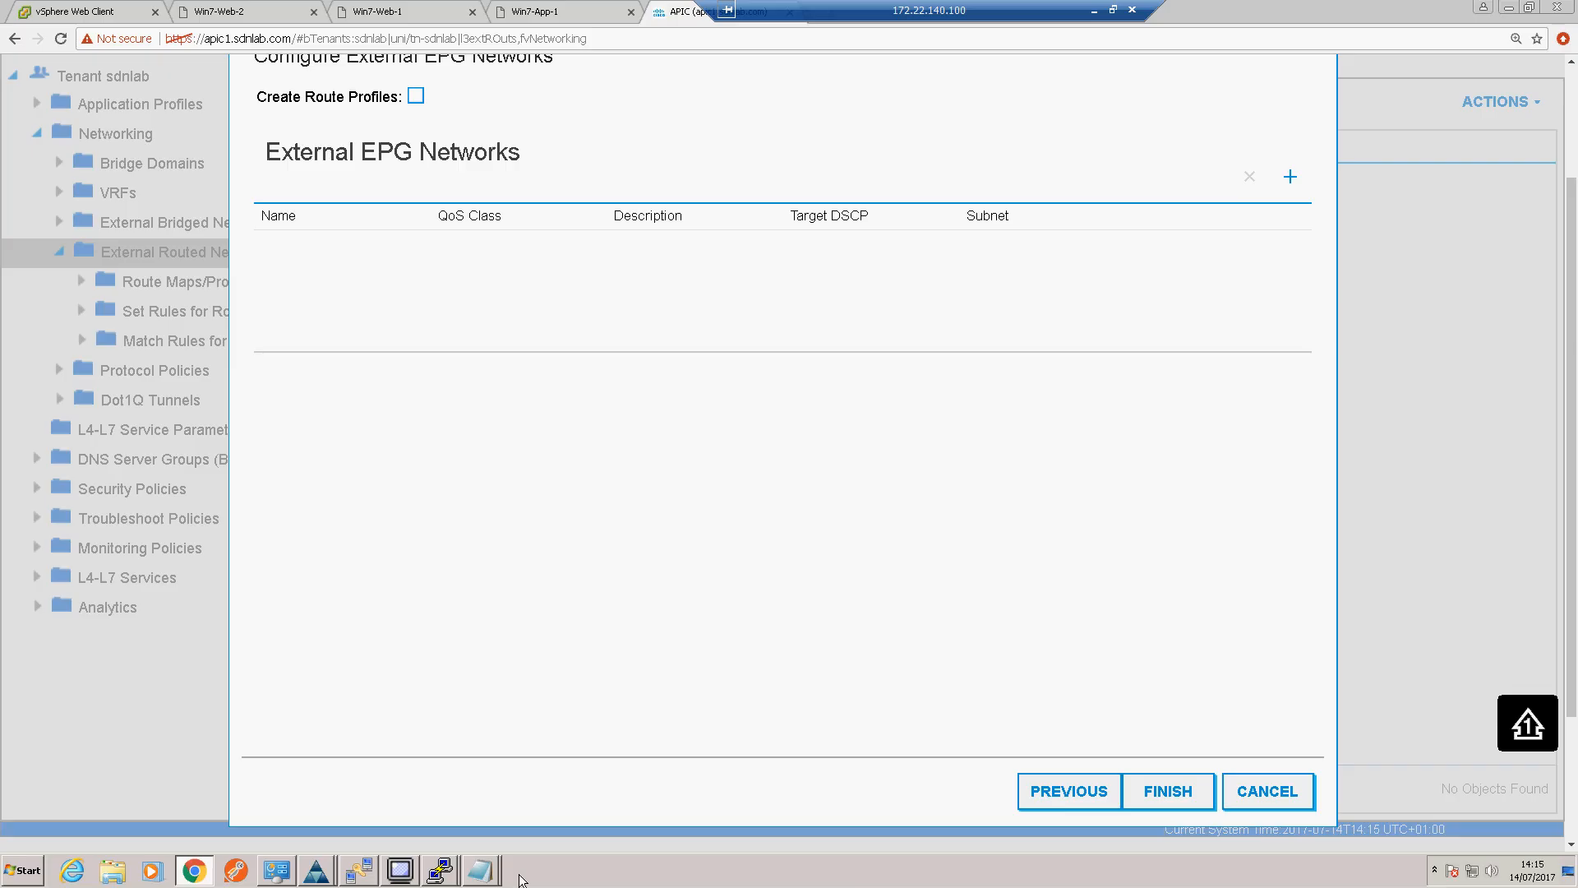
{"action": "left_click", "coordinate": [1287, 183]}
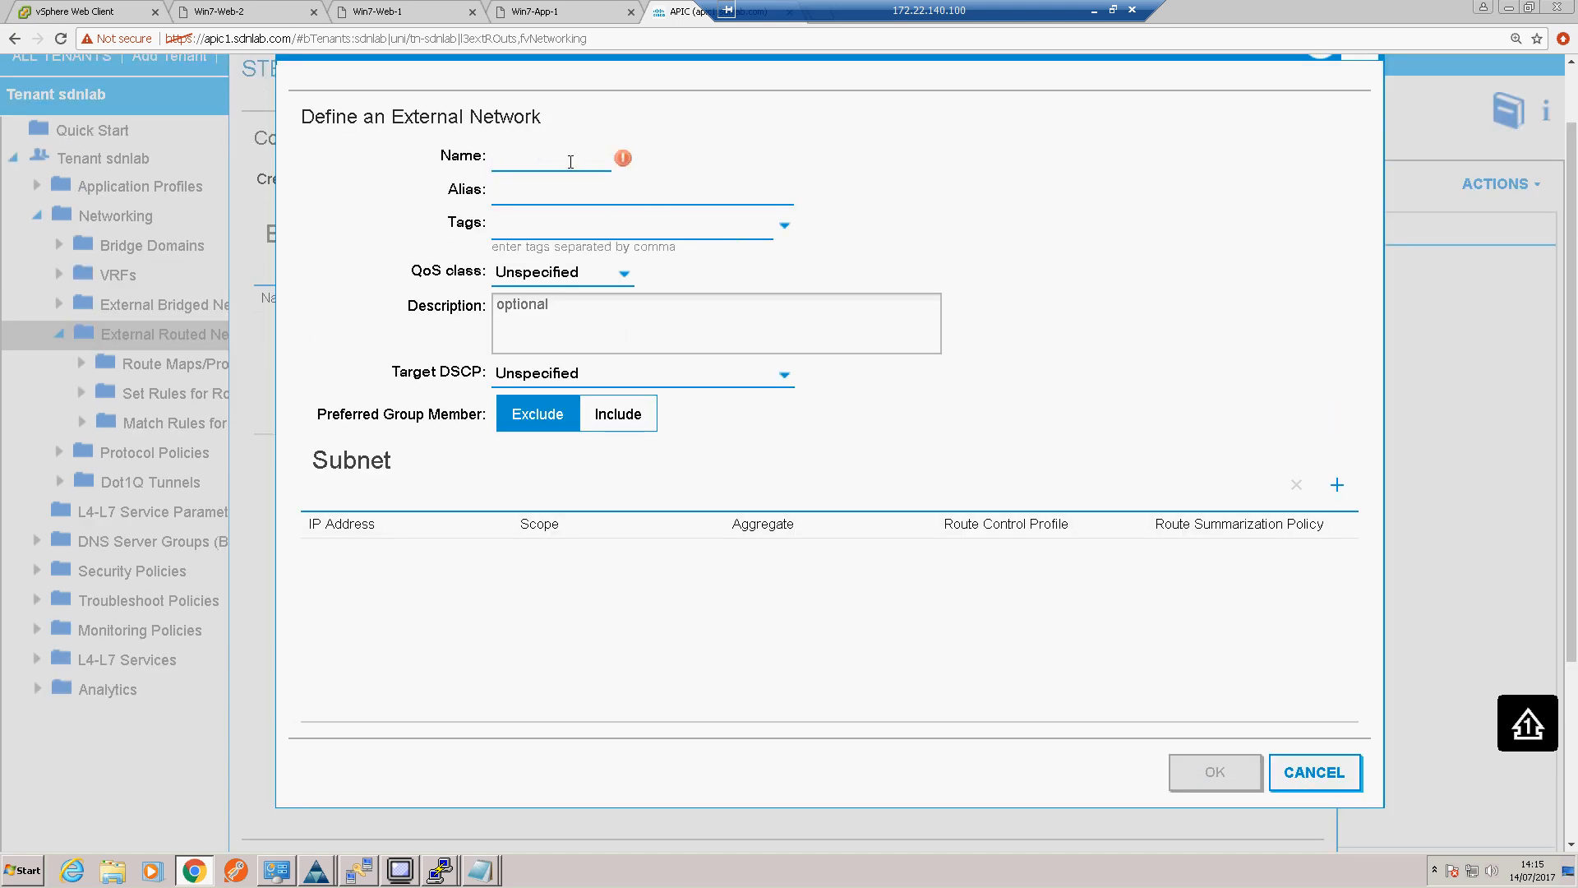
{"action": "type", "text": "Internet"}
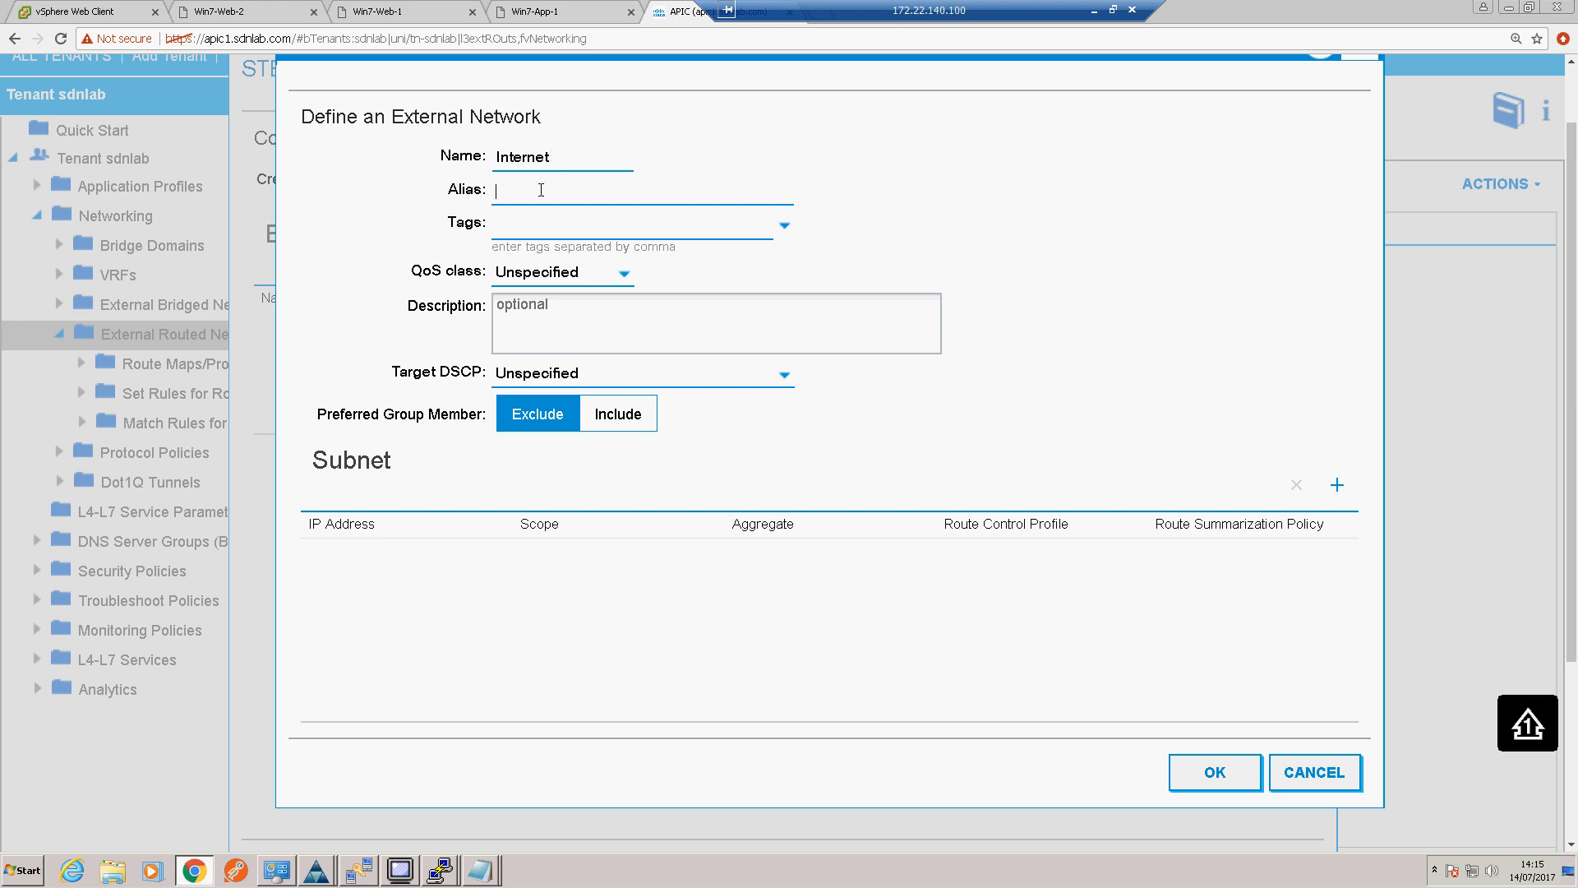
{"action": "key", "text": "Tab"}
Step: Add the subnet 0.0.0.0/0 to the Internet external network, keeping the External Subnets for the External EPG scope
{"action": "left_click", "coordinate": [1337, 488]}
{"action": "type", "text": "0.0.0.0/0"}
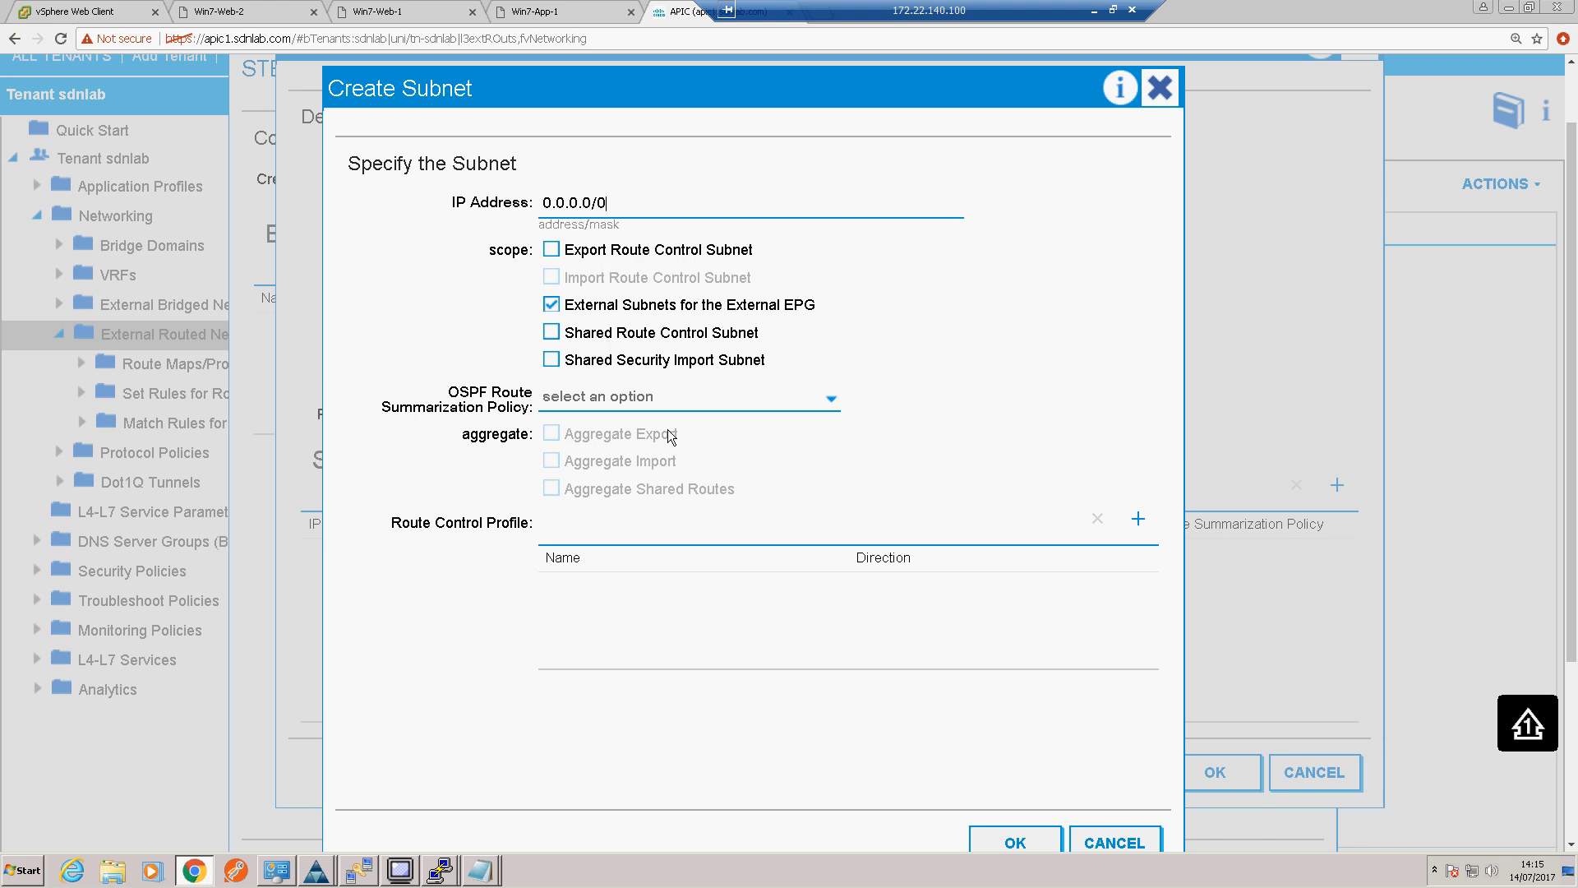
{"action": "left_click", "coordinate": [1011, 842]}
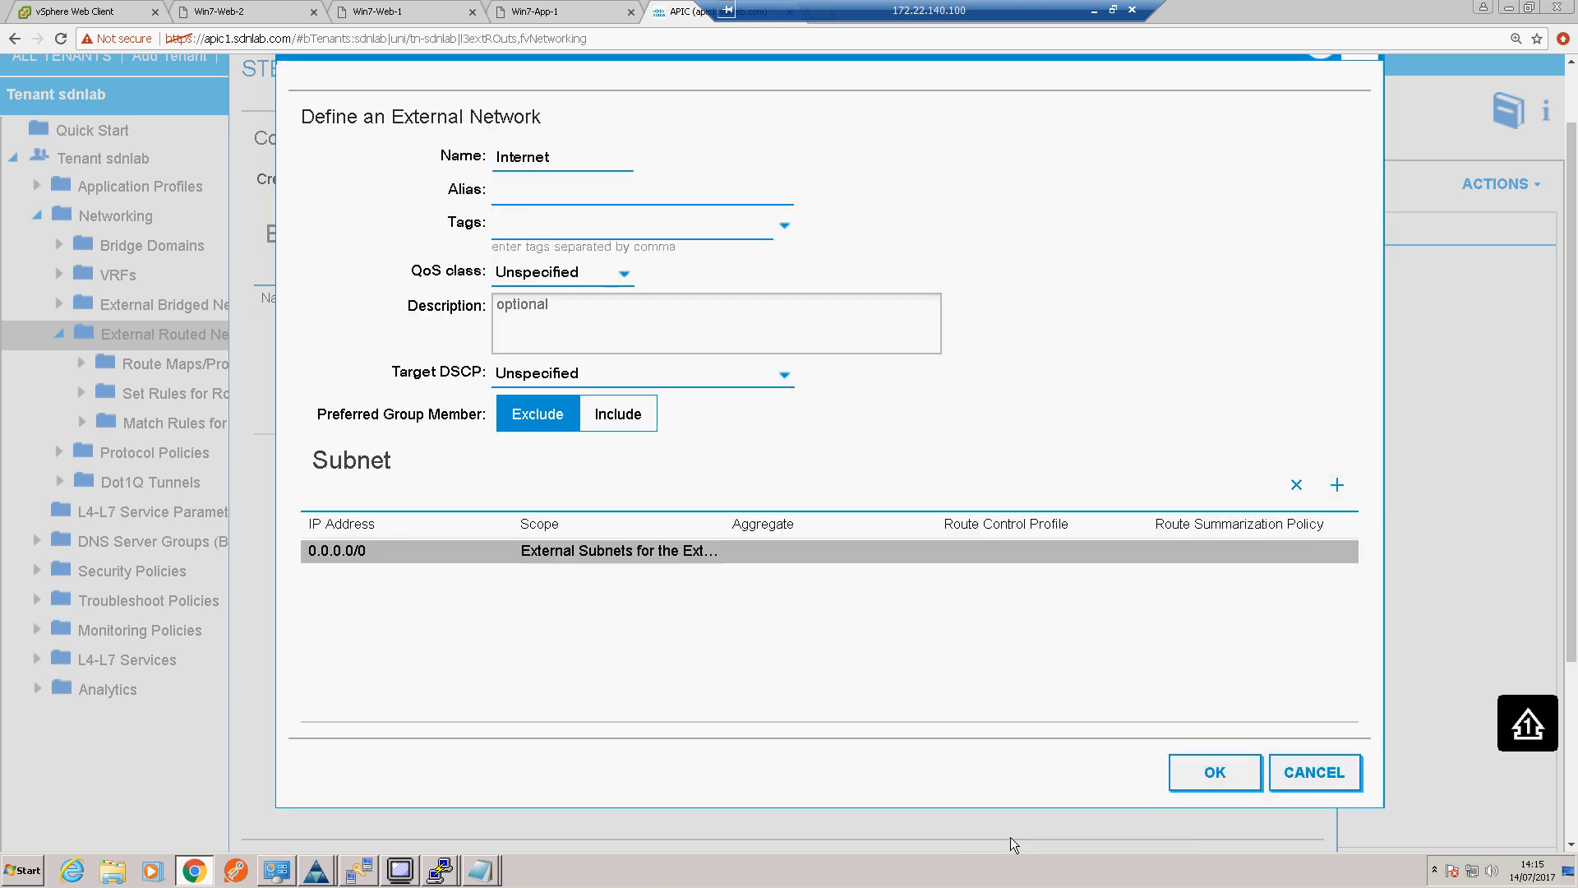
Step: Accept the Internet external network and finish creating the External-Router routed outside
{"action": "left_click", "coordinate": [1202, 772]}
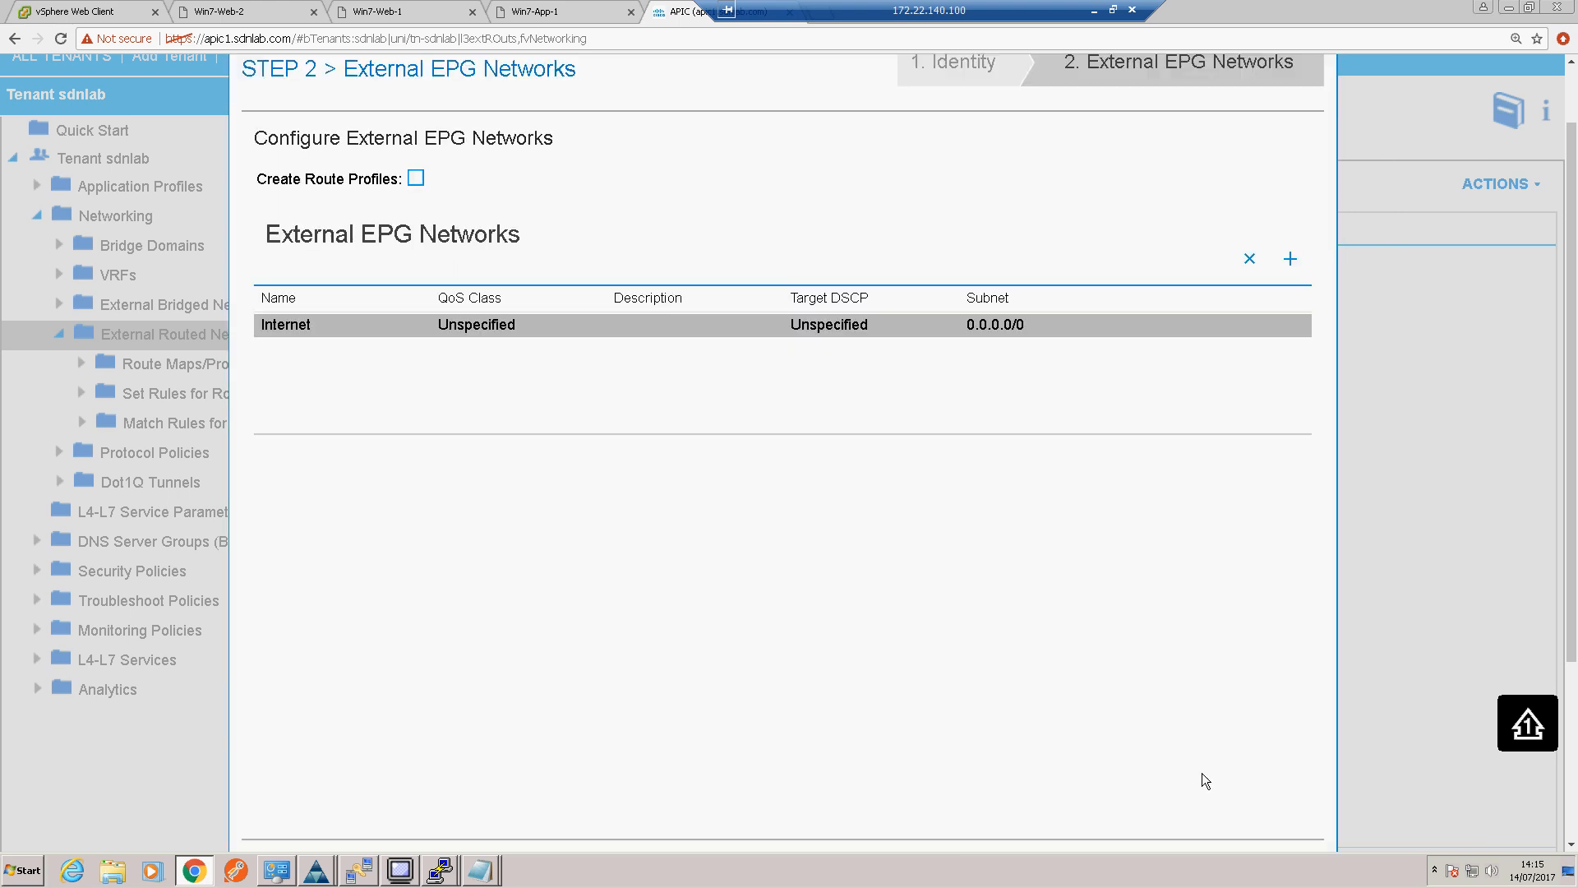
{"action": "scroll", "coordinate": [1202, 772], "scroll_direction": "down", "scroll_amount": 2}
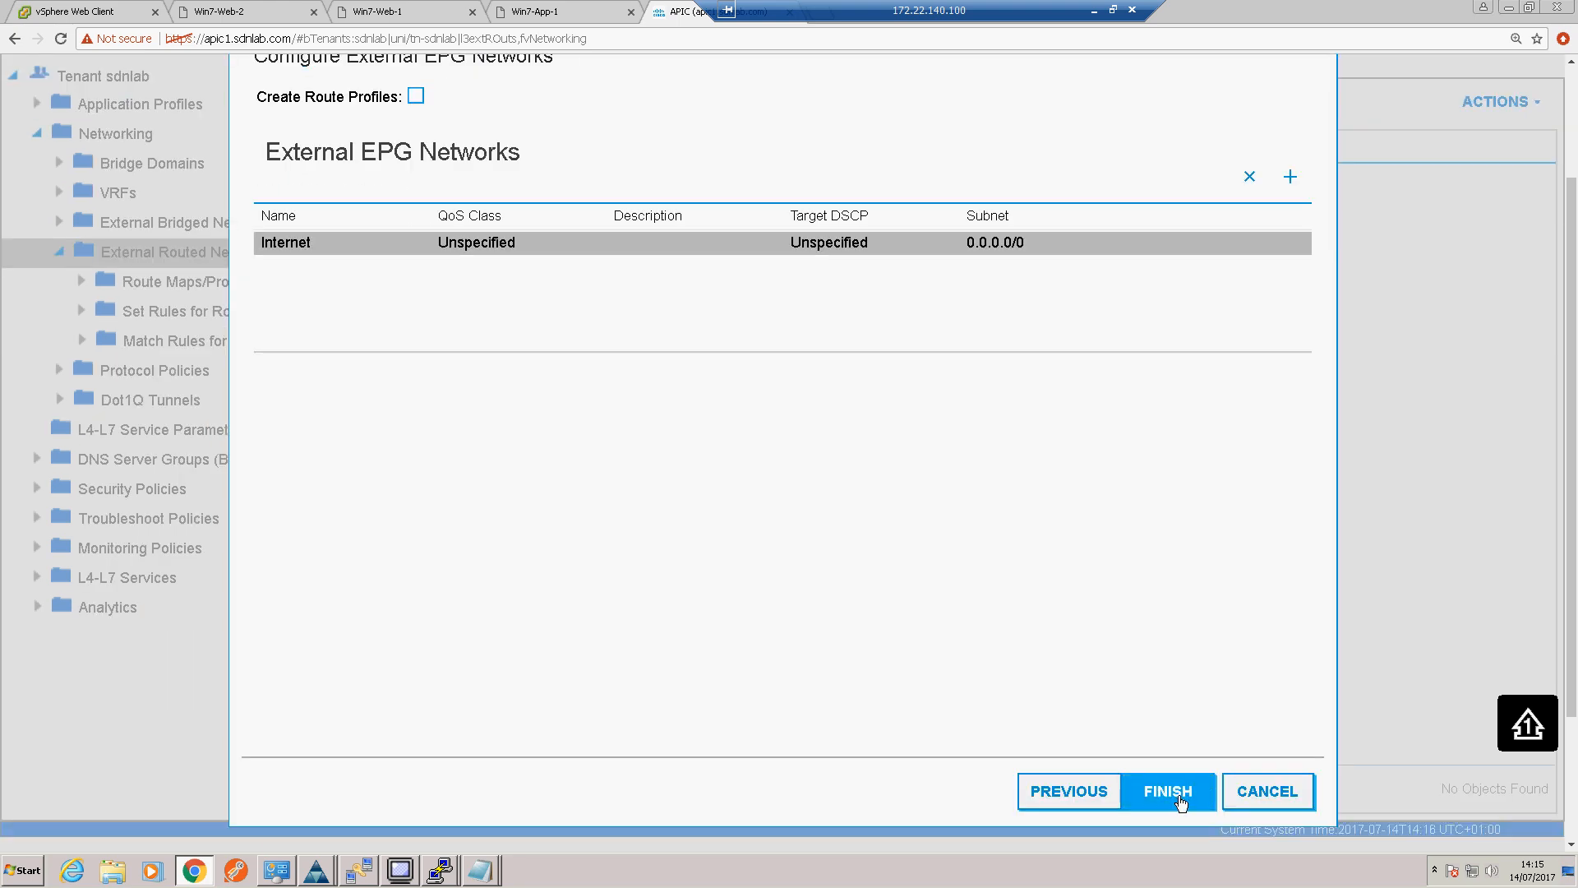
{"action": "left_click", "coordinate": [1181, 802]}
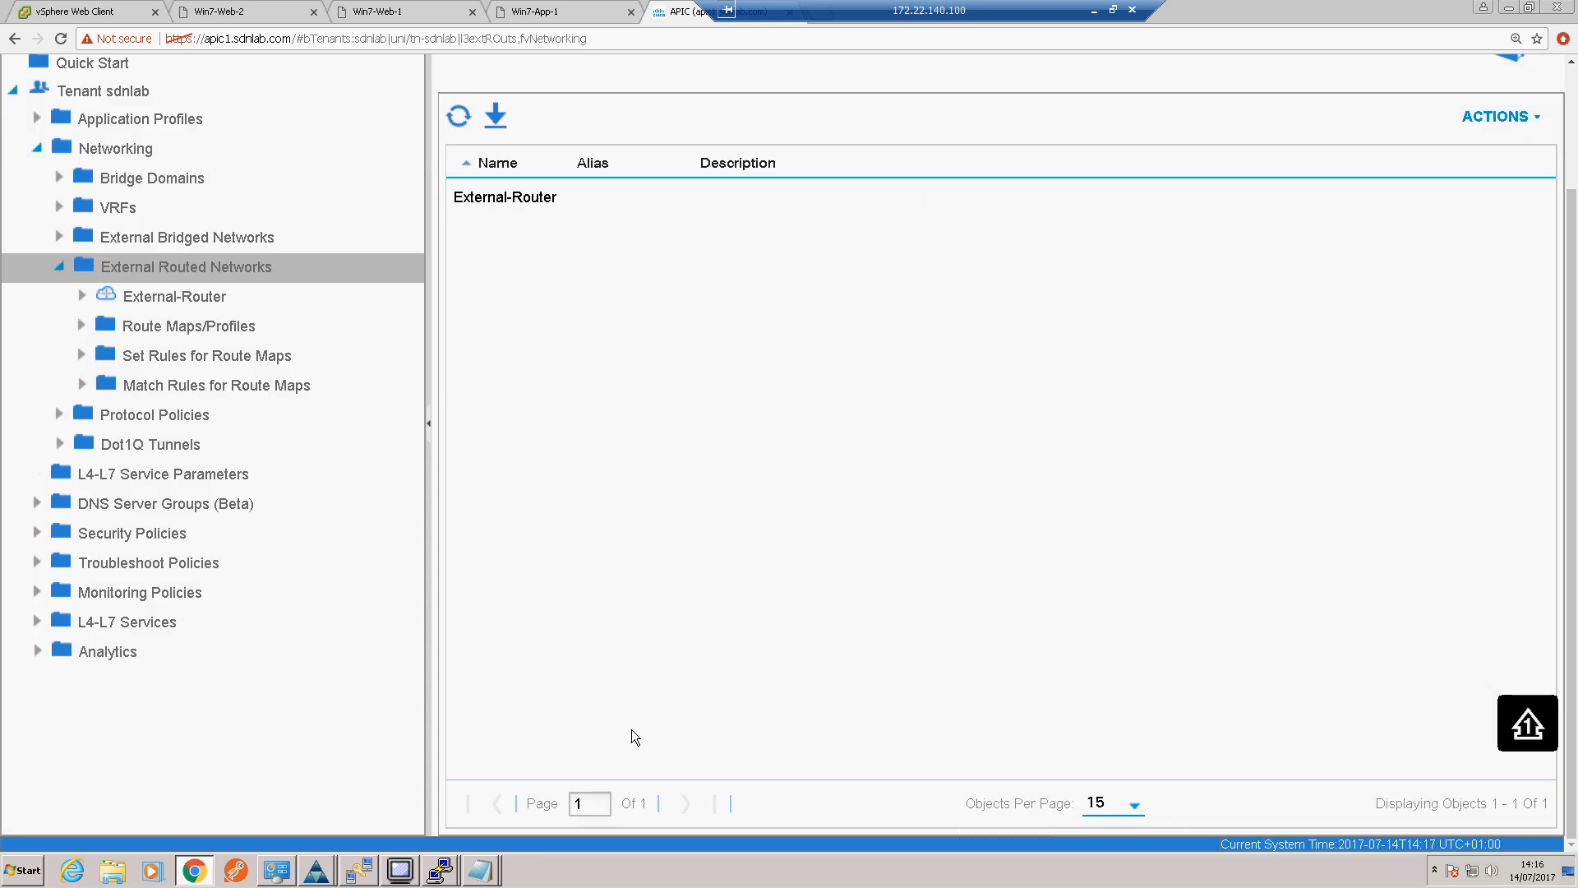
Step: Switch to the PuTTY session for 172.22.140.51 and list the border router's OSPF neighbors with "sh ip ospf nei"
{"action": "mouse_move", "coordinate": [441, 870]}
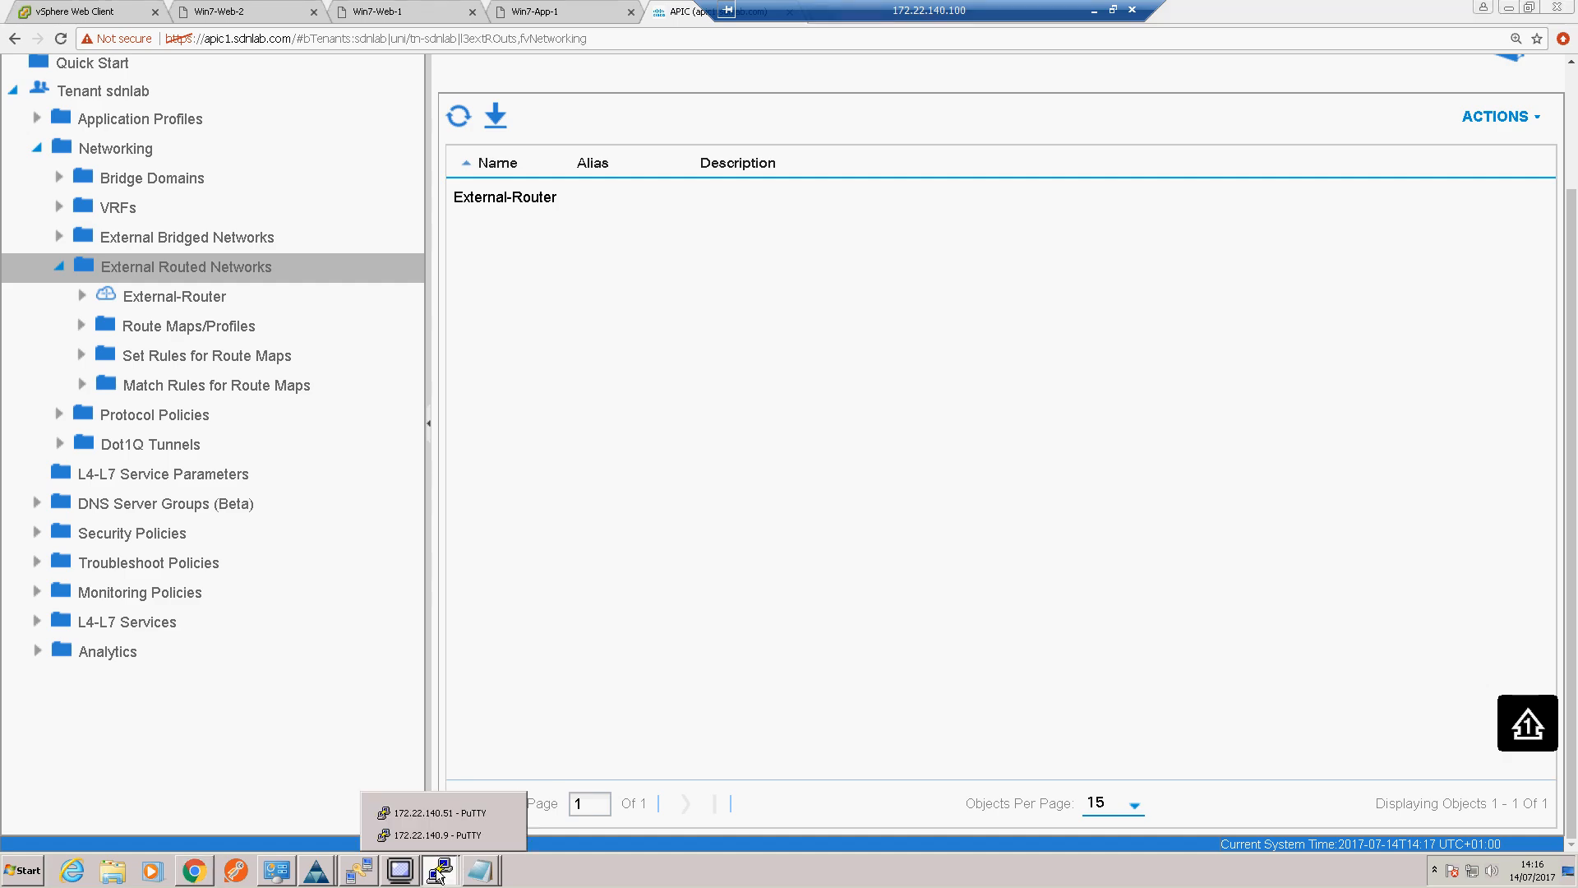
{"action": "left_click", "coordinate": [444, 812]}
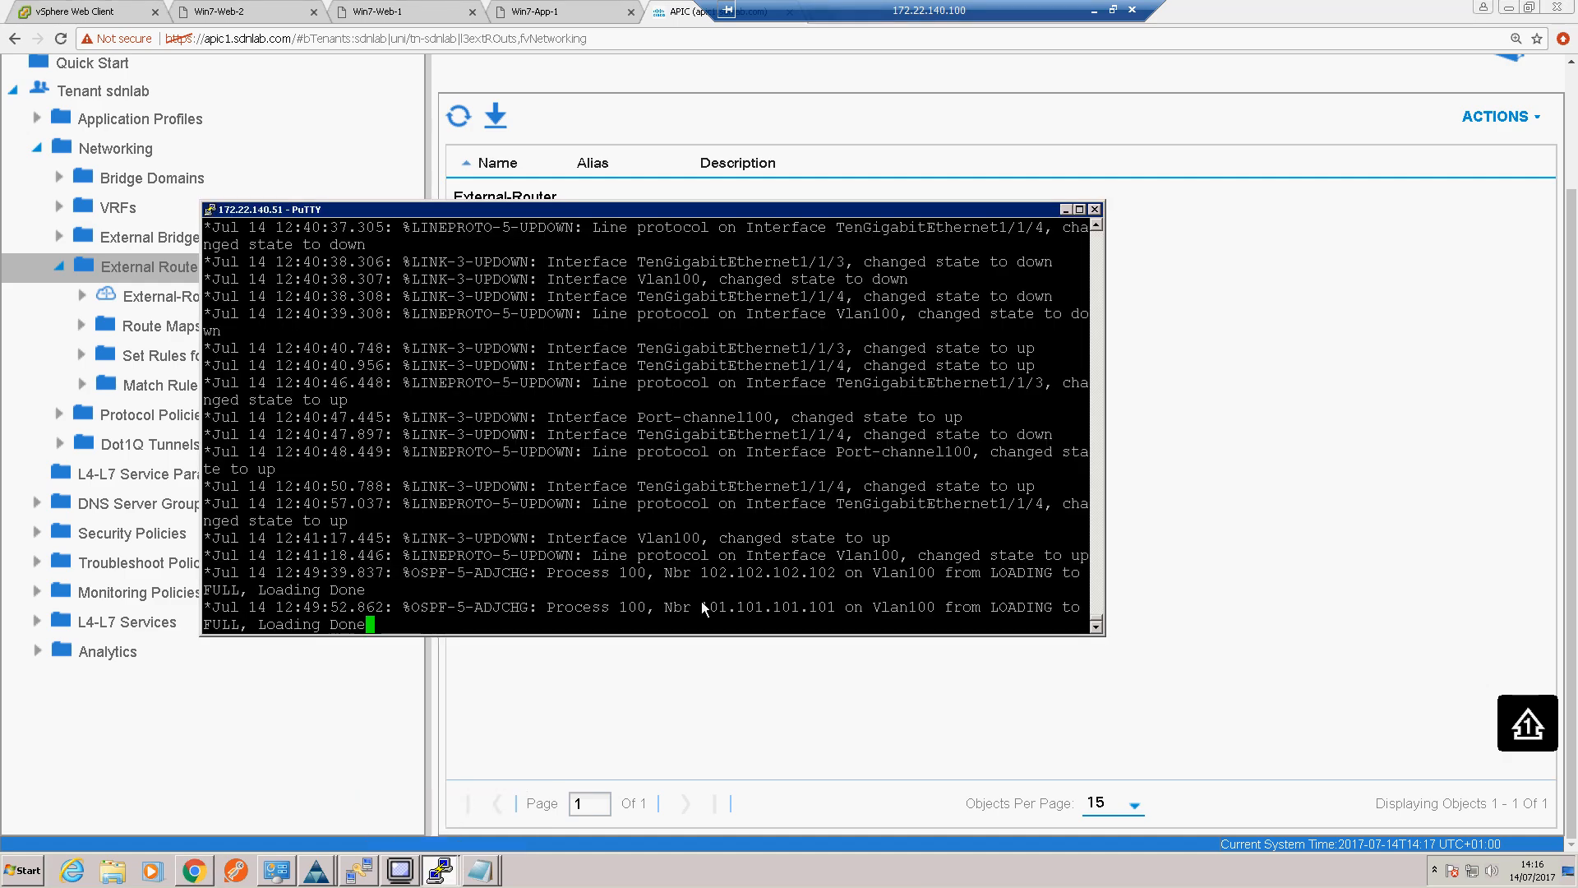
{"action": "key", "text": "Return"}
{"action": "key", "text": "Return"}
{"action": "key", "text": "Return"}
{"action": "key", "text": "Return"}
{"action": "key", "text": "Return"}
{"action": "key", "text": "Return"}
{"action": "key", "text": "Return"}
{"action": "key", "text": "Return"}
{"action": "key", "text": "Return"}
{"action": "key", "text": "Return"}
{"action": "key", "text": "Return"}
{"action": "key", "text": "Return"}
{"action": "key", "text": "Return"}
{"action": "key", "text": "Return"}
{"action": "key", "text": "Return"}
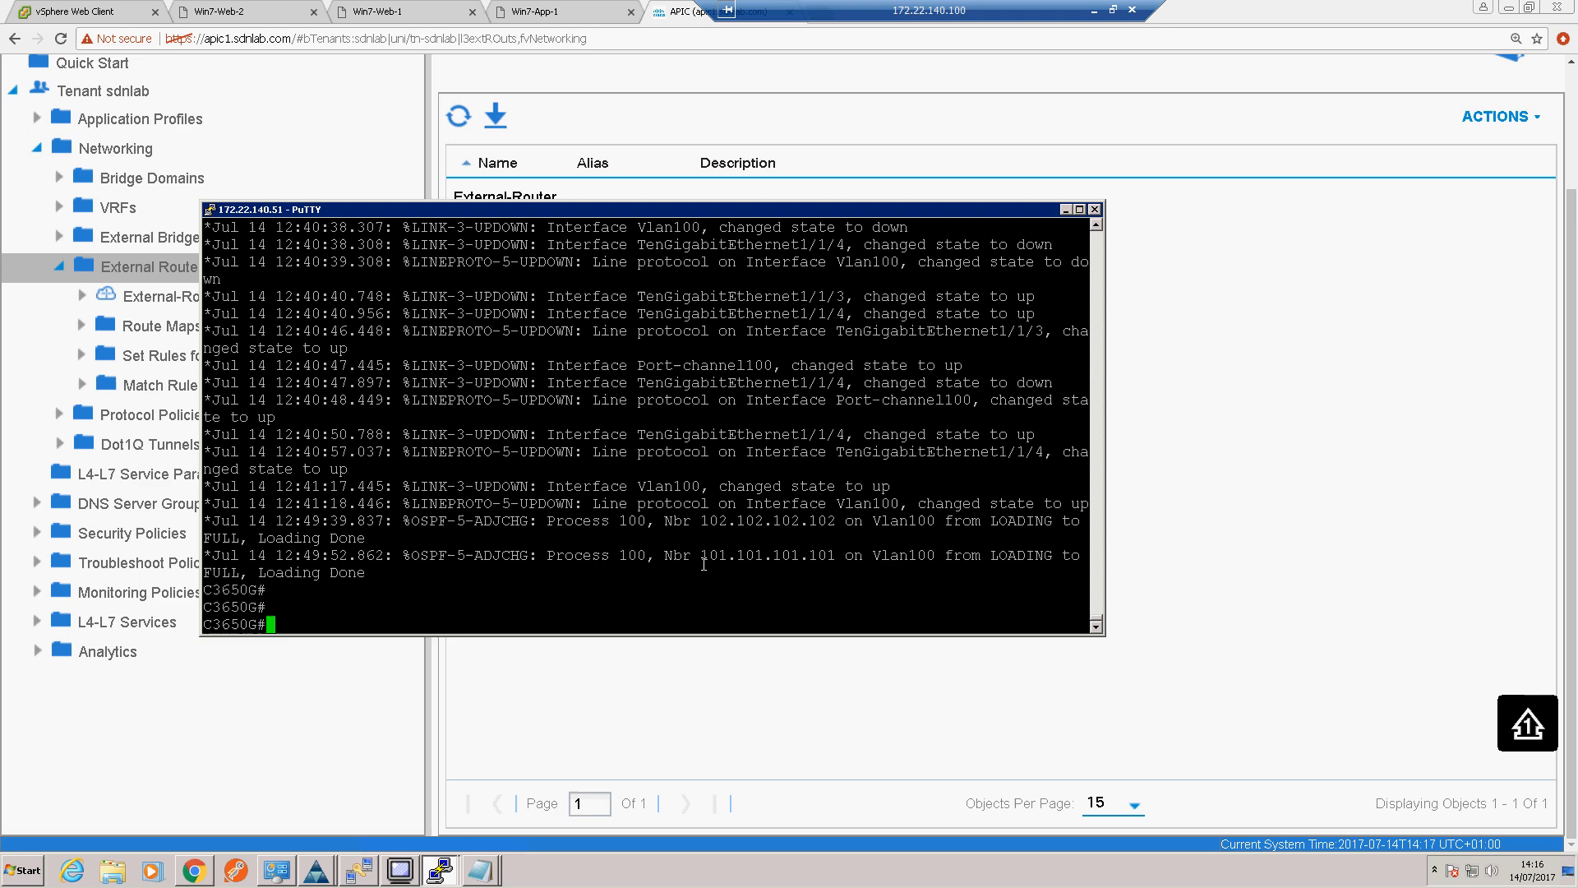
{"action": "type", "text": "sh ip osp"}
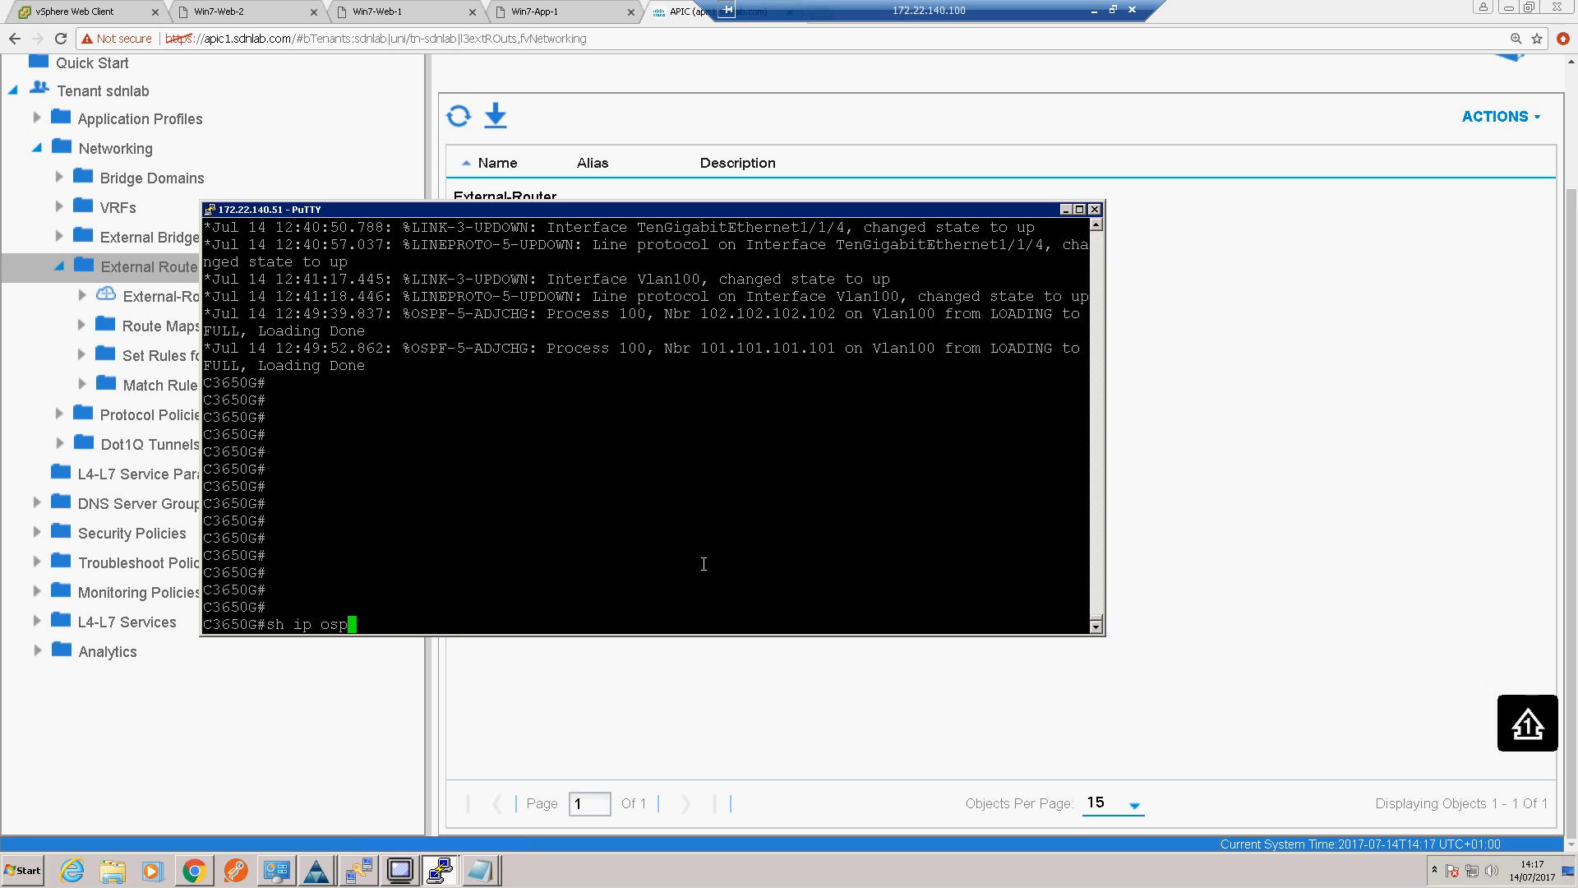
{"action": "type", "text": "f nei"}
{"action": "key", "text": "Return"}
{"action": "key", "text": "Return"}
{"action": "key", "text": "Return"}
{"action": "key", "text": "Return"}
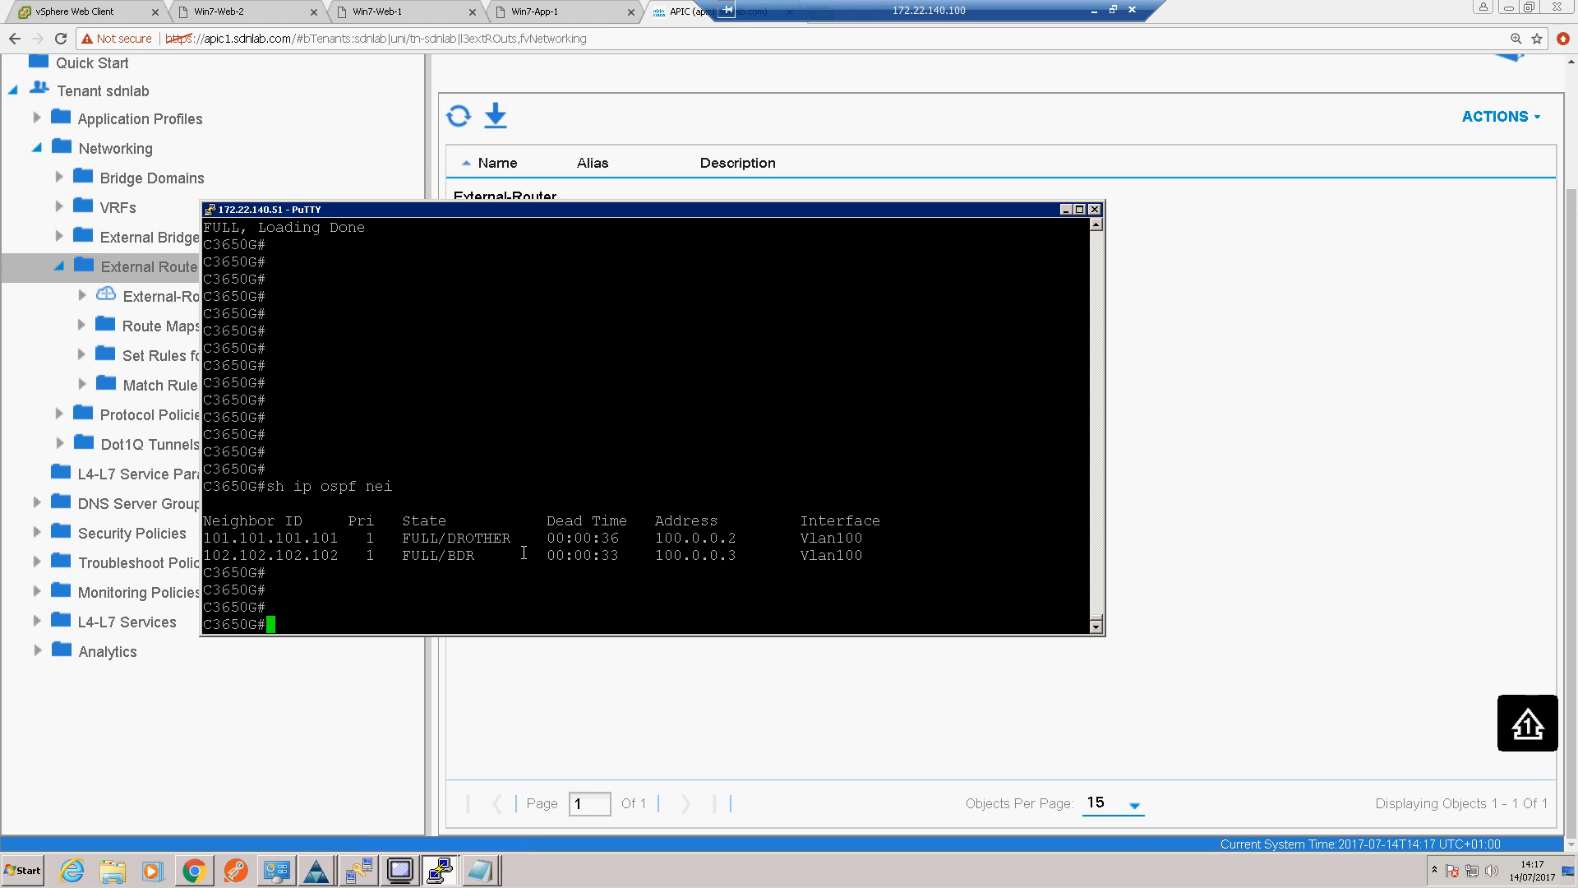
Step: Display the border router's OSPF-learned routes with "sh ip route ospf"
{"action": "type", "text": "sh ip route ospf"}
{"action": "key", "text": "Return"}
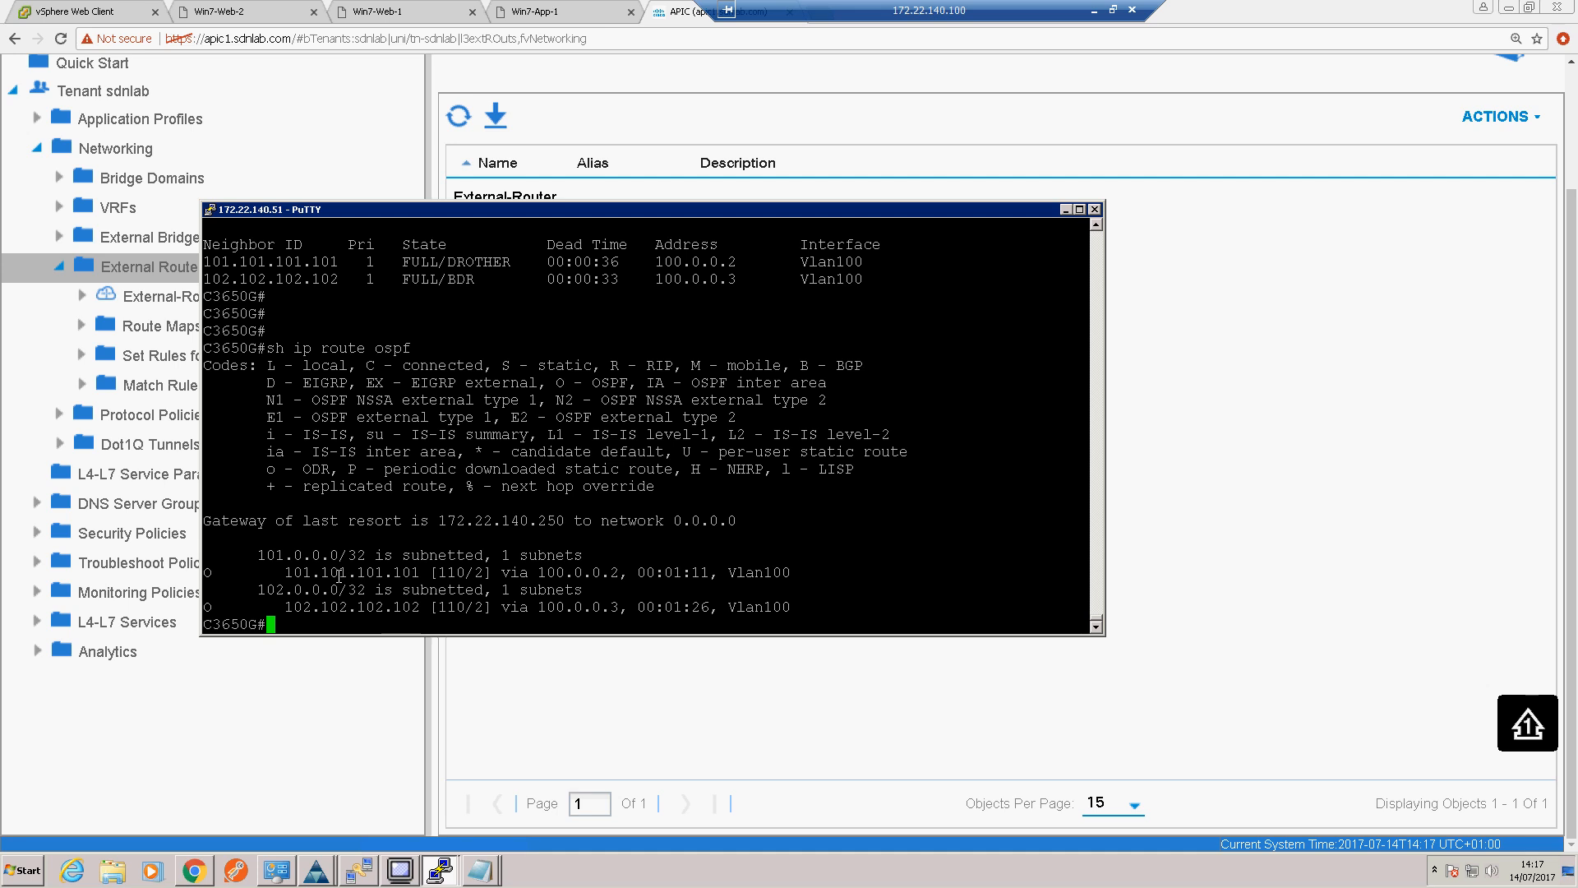
Step: Ping 101.101.101.101 from the border router
{"action": "key", "text": "Return"}
{"action": "key", "text": "Return"}
{"action": "type", "text": "ping 101.101.101.101"}
{"action": "key", "text": "Return"}
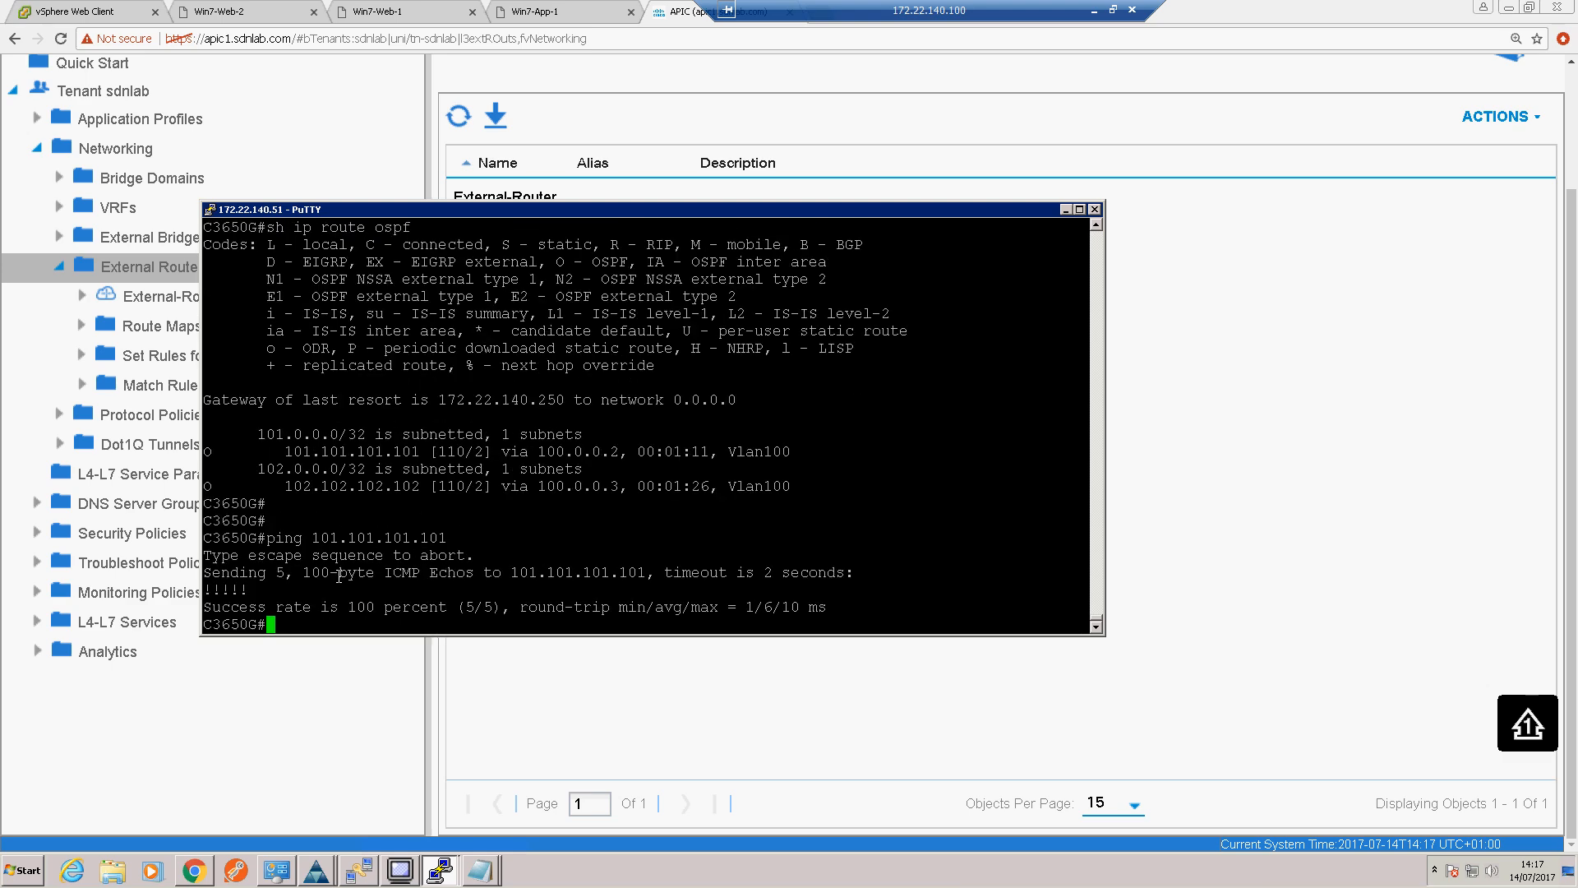
Step: Display the border router's OSPF-learned routes again with "sh ip route ospf"
{"action": "key", "text": "Return"}
{"action": "key", "text": "Return"}
{"action": "key", "text": "Up"}
{"action": "key", "text": "Up"}
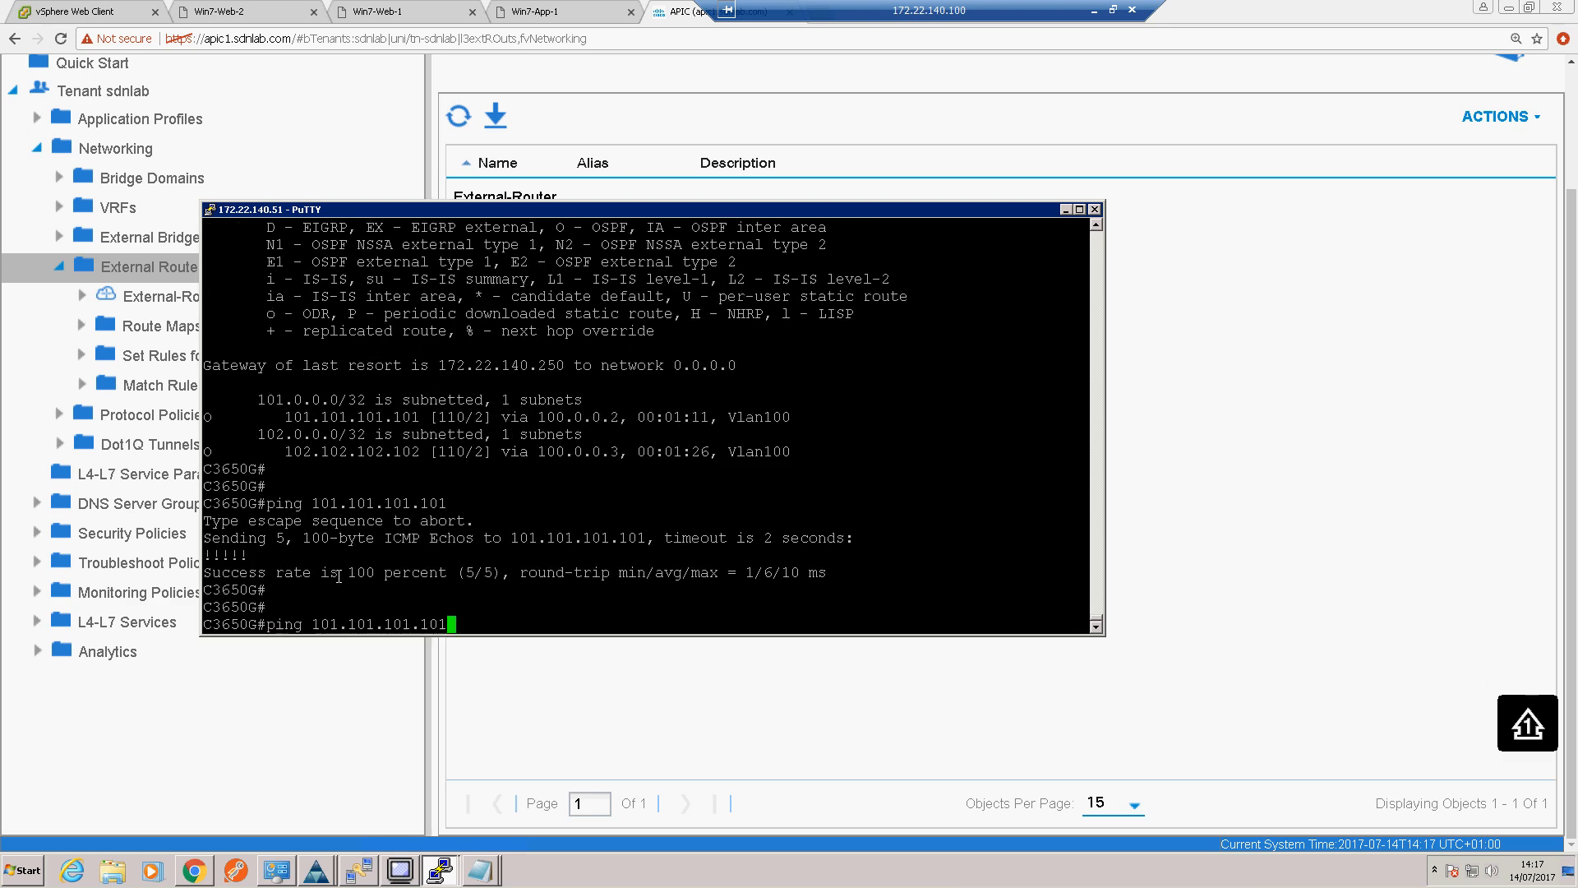
{"action": "key", "text": "Return"}
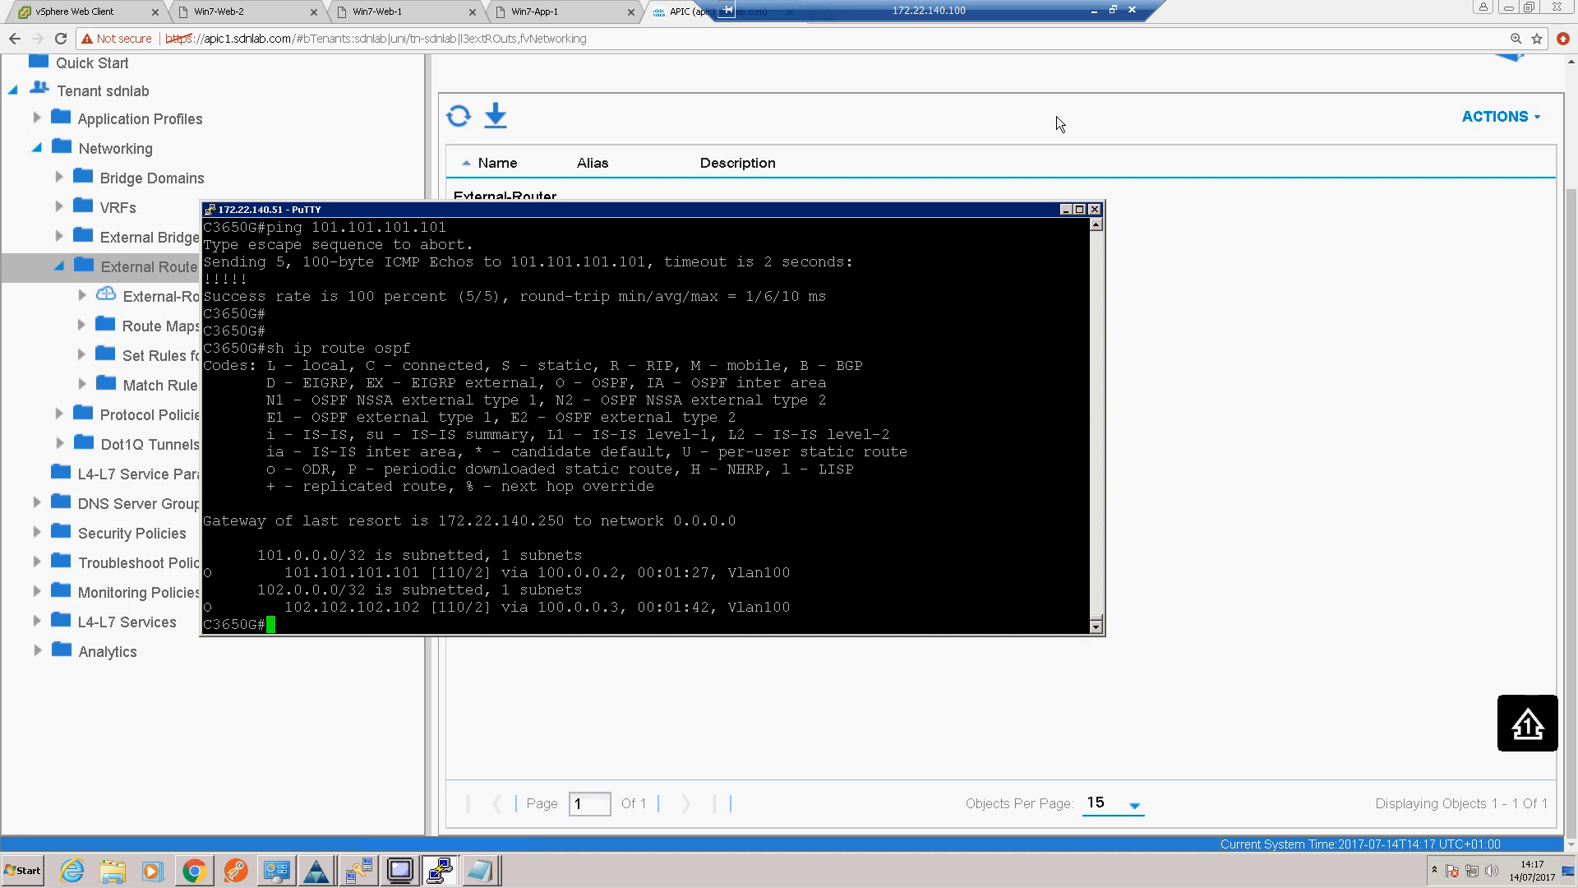
Step: Switch to the L3OUT diagram in Visio to review the bridge domain association and contract, and return to the APIC page
{"action": "left_click", "coordinate": [1092, 12]}
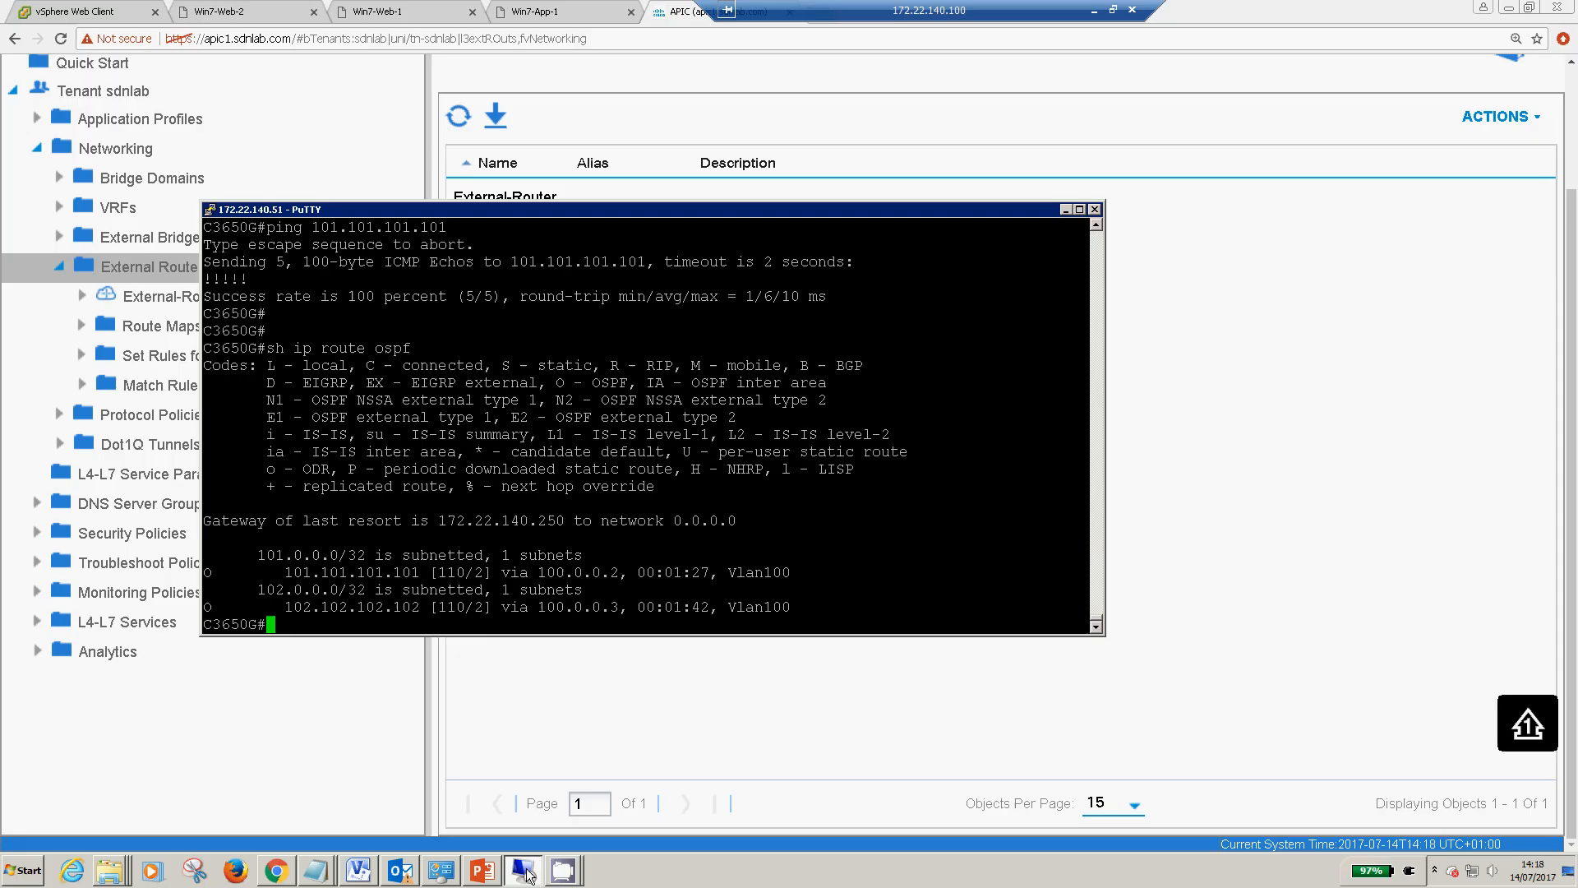
{"action": "left_click", "coordinate": [530, 874]}
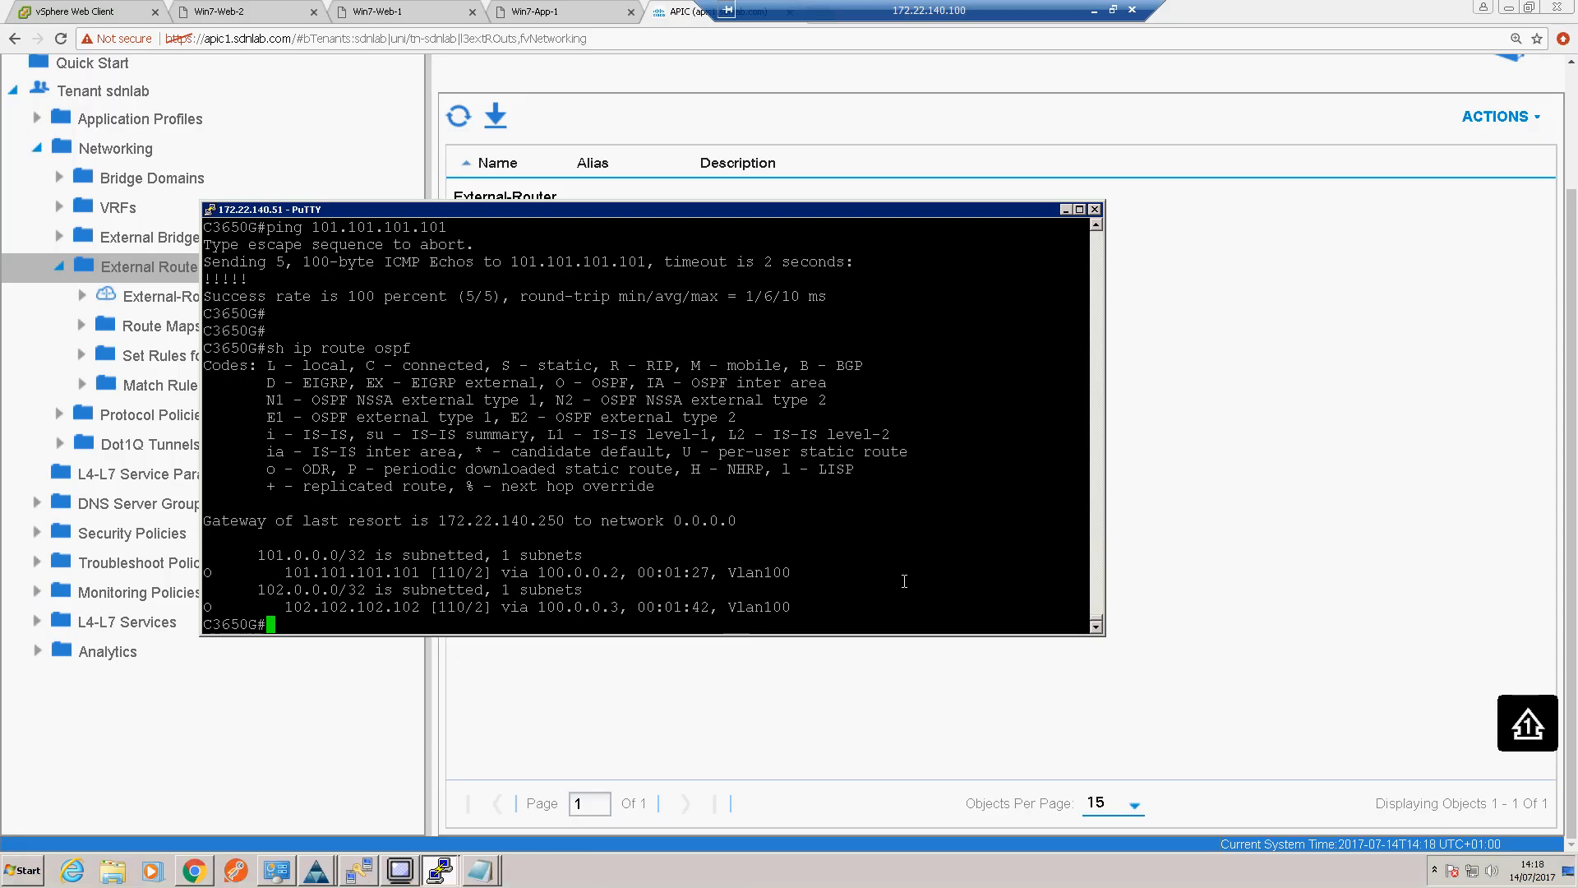
{"action": "left_click", "coordinate": [855, 687]}
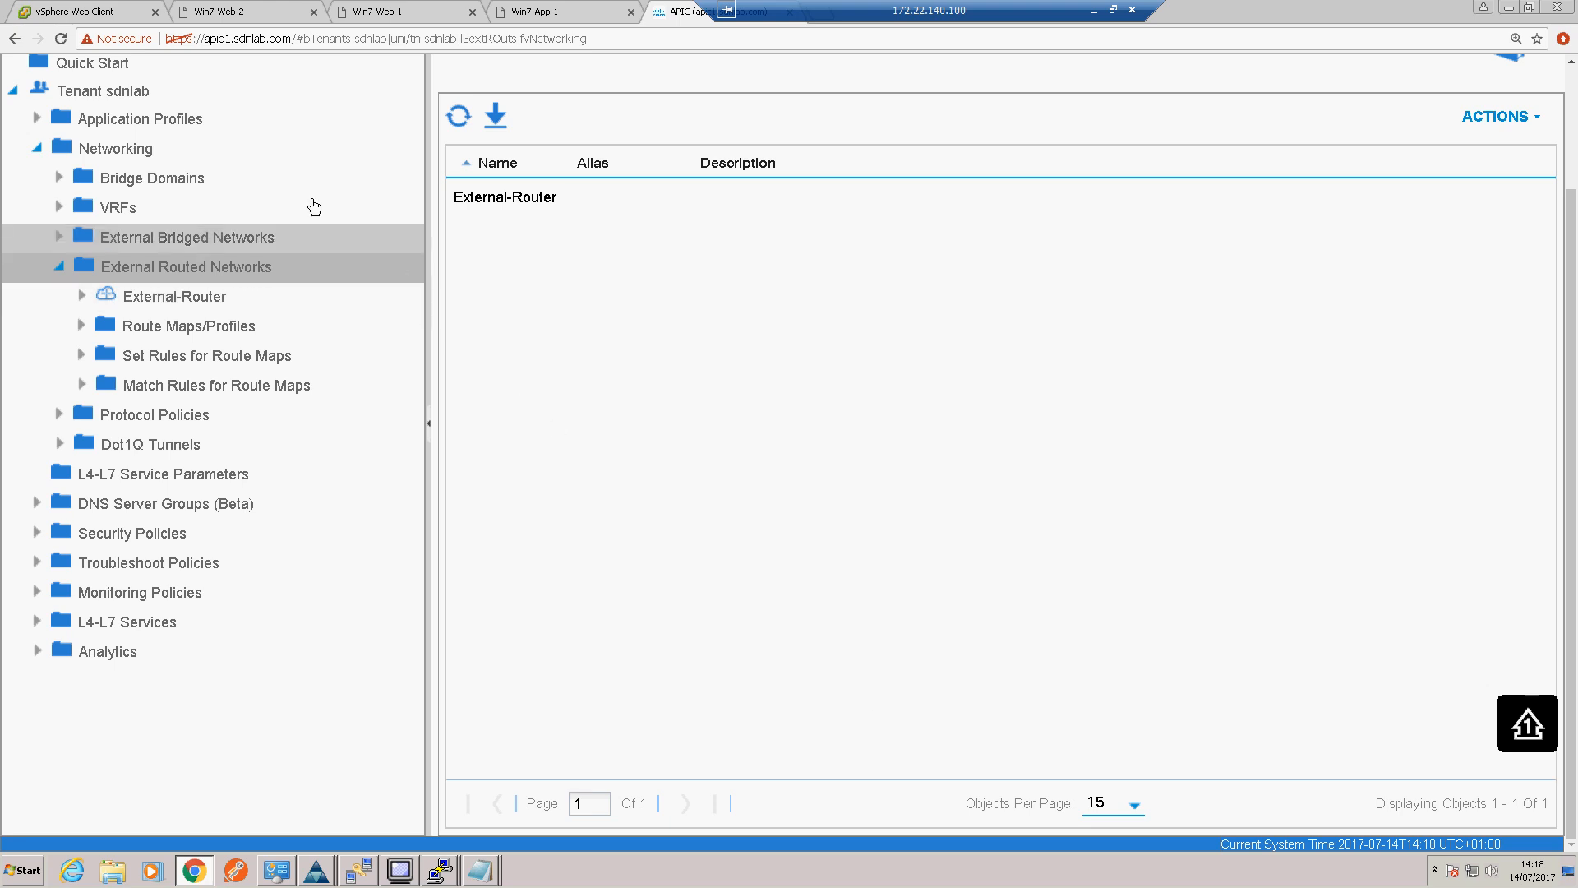
Step: Associate the L3 Out sdnlab/External-Router with bridge domain VLAN10 in its L3 configuration
{"action": "left_click", "coordinate": [61, 179]}
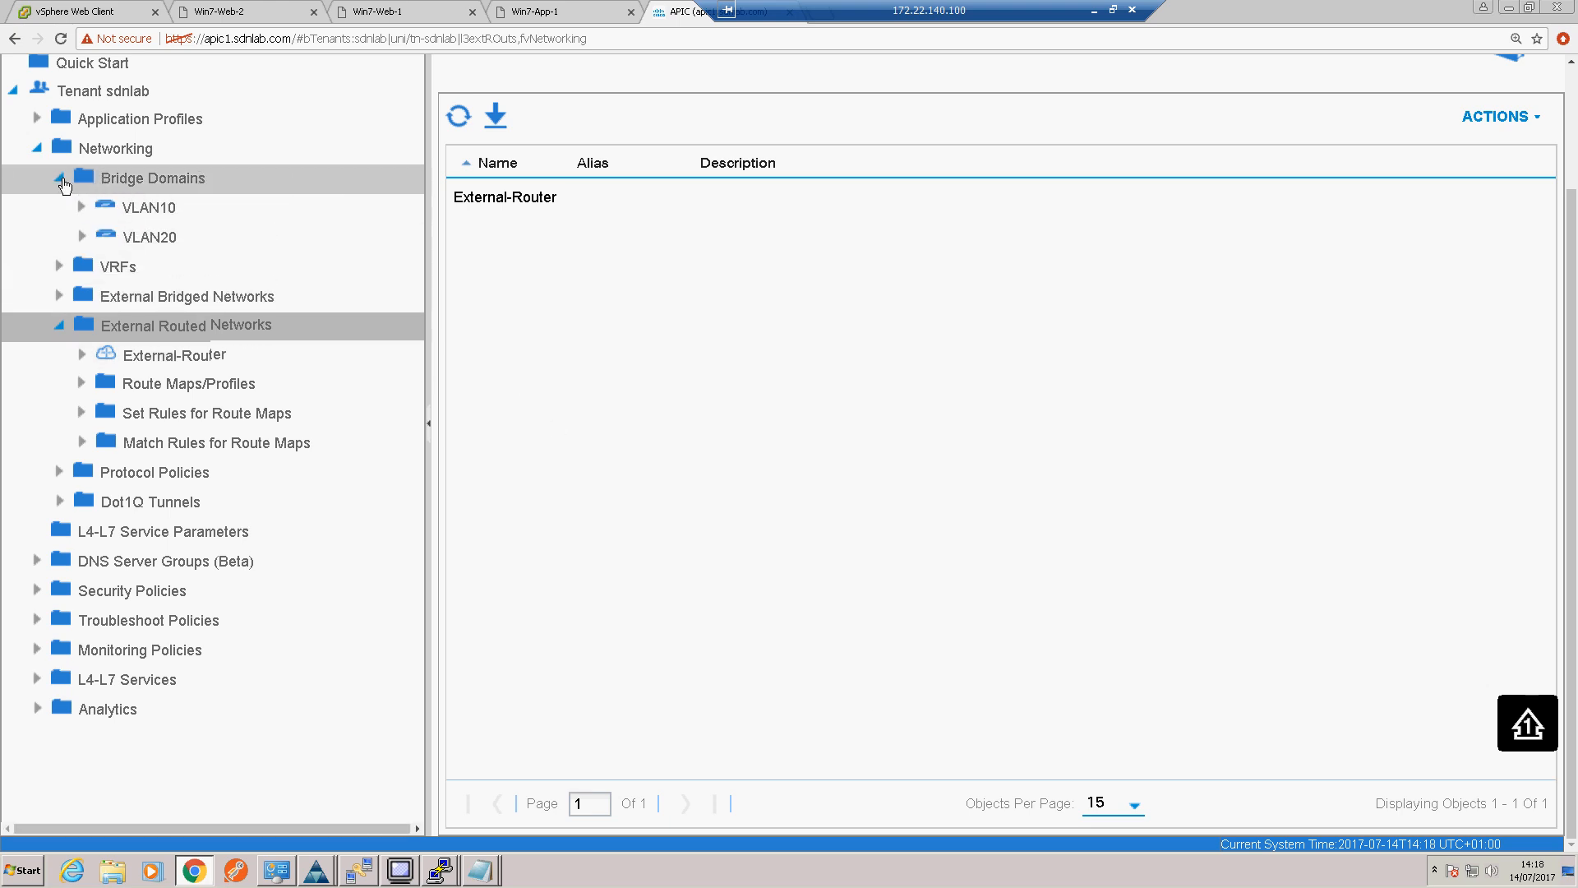
{"action": "left_click", "coordinate": [129, 209]}
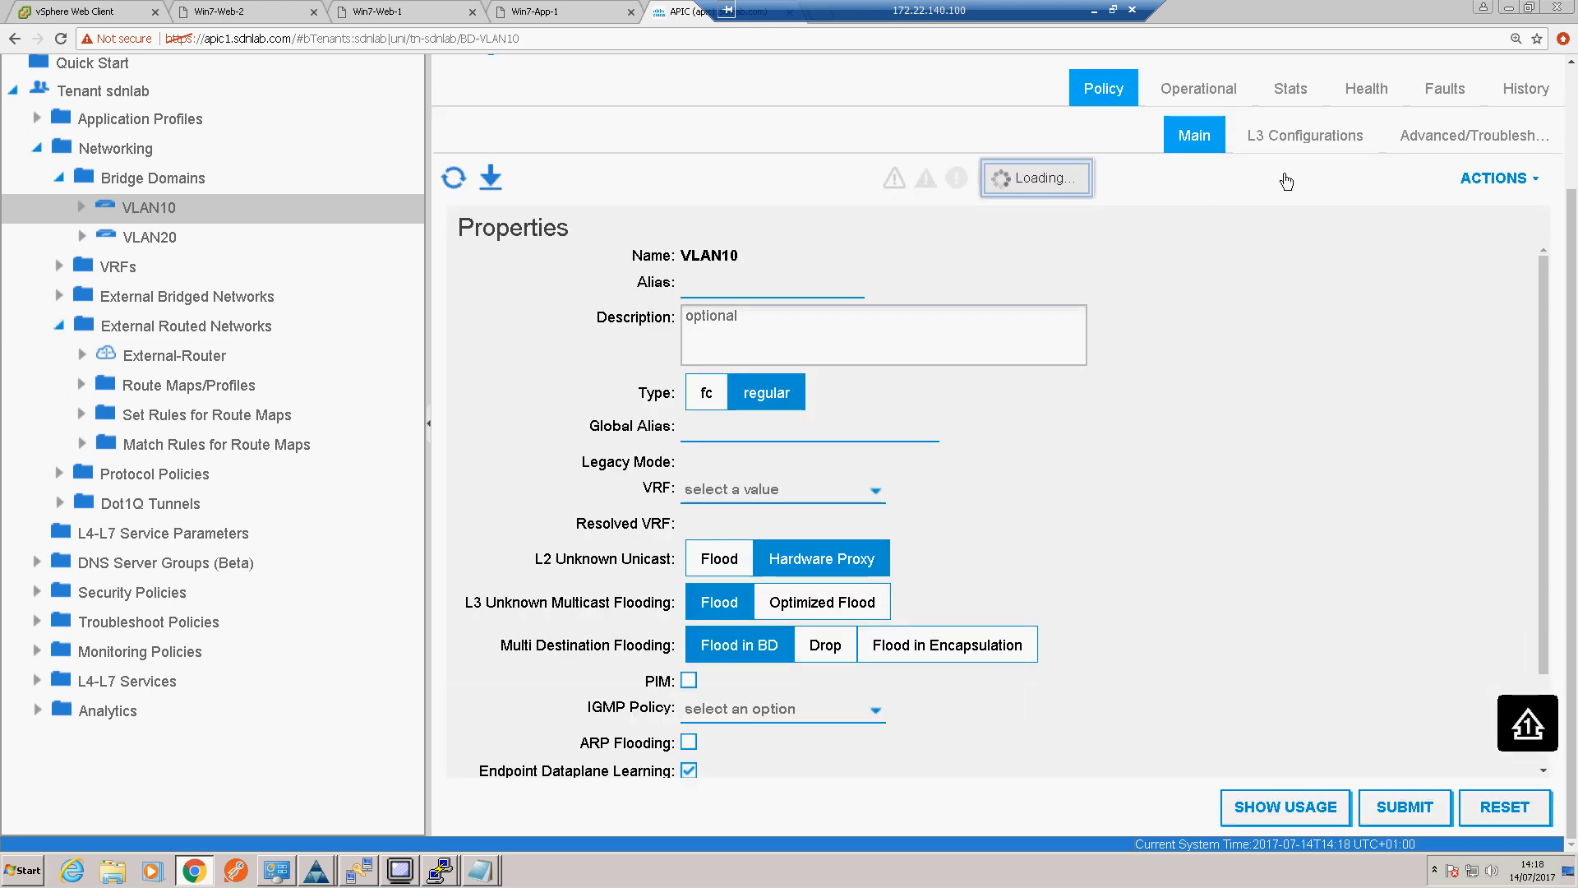
{"action": "left_click", "coordinate": [1299, 145]}
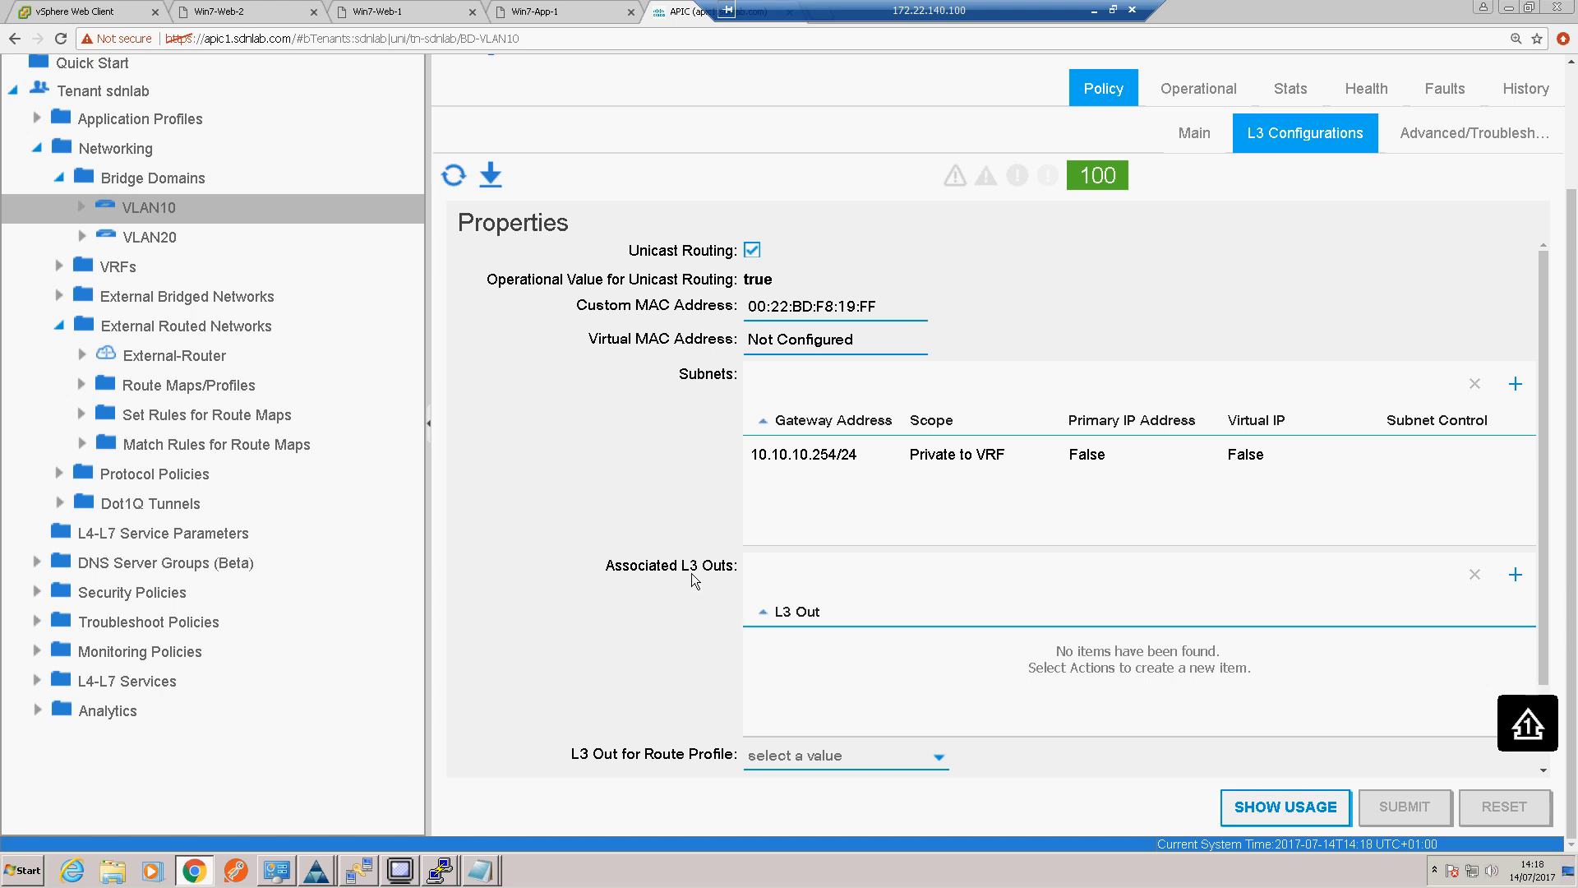
{"action": "left_click", "coordinate": [1517, 578]}
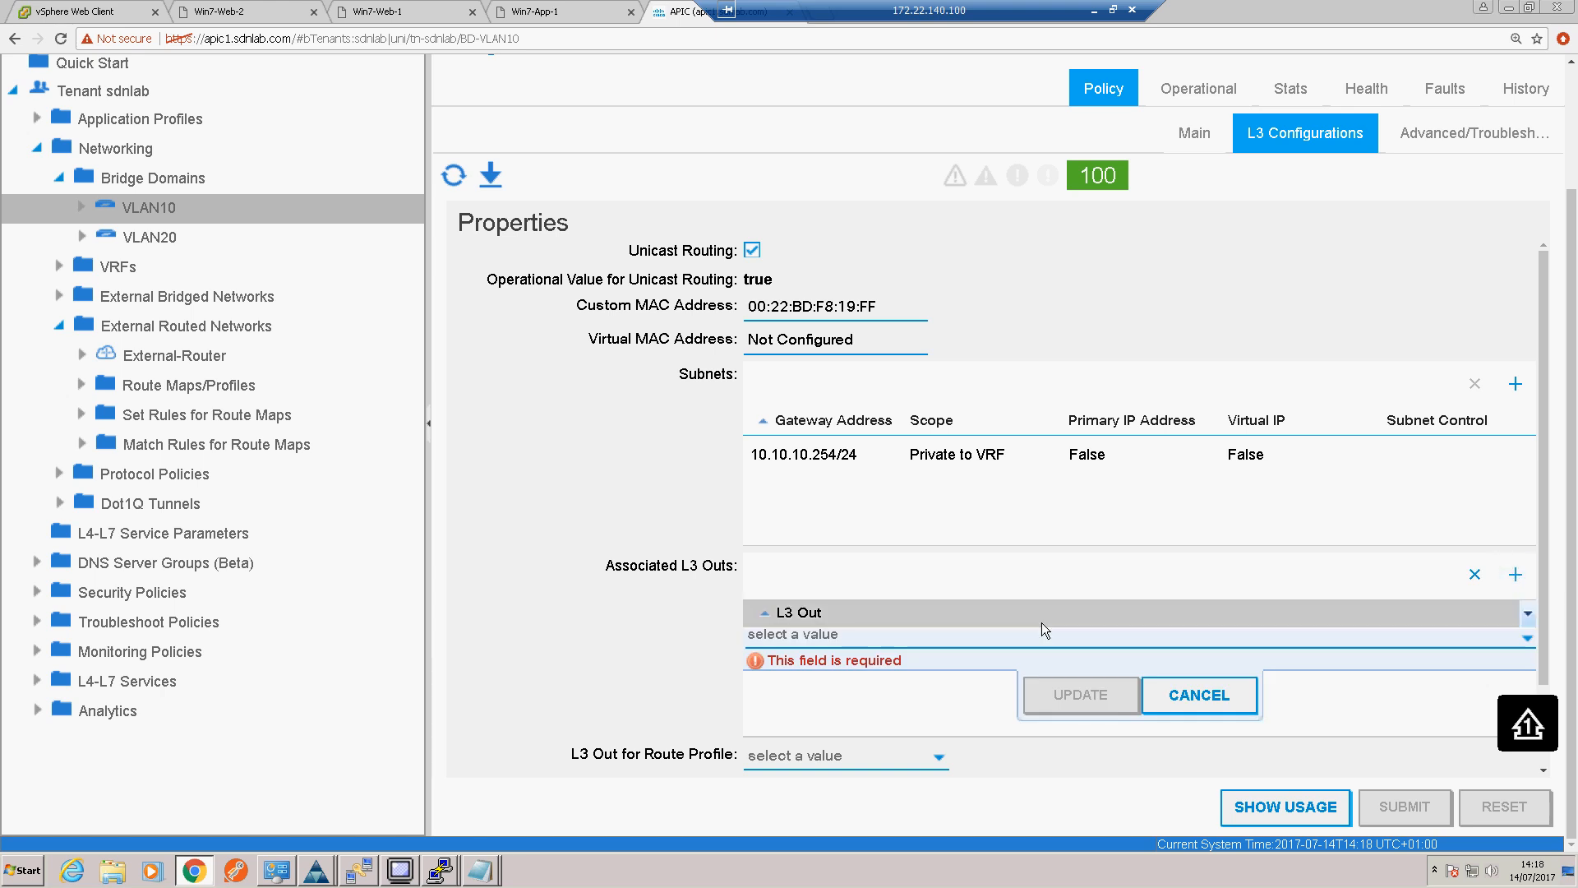
{"action": "left_click", "coordinate": [1519, 642]}
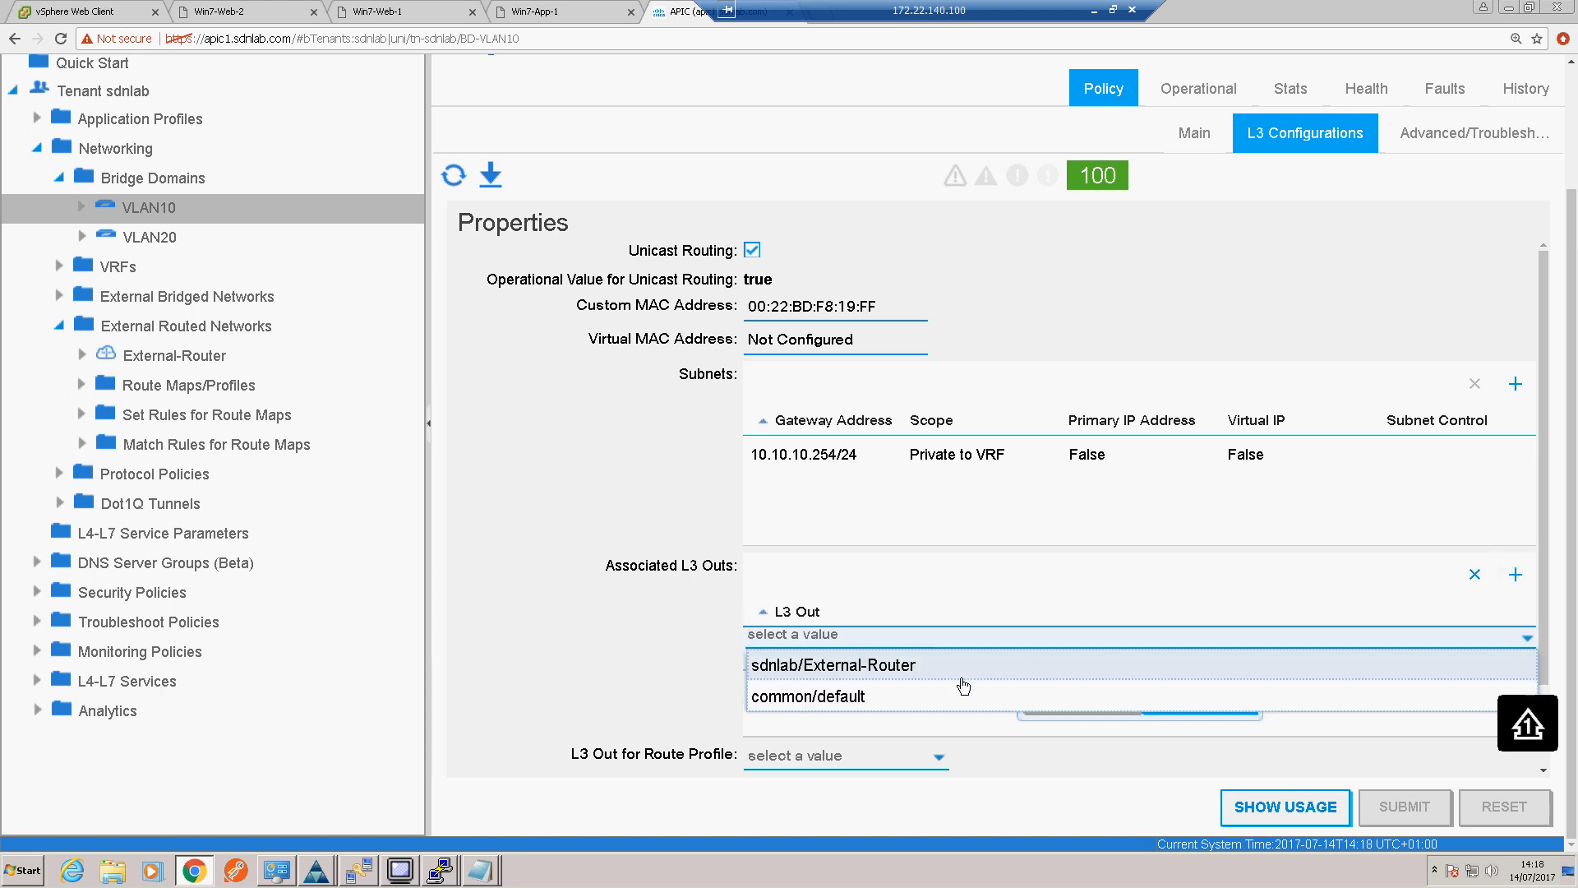
{"action": "left_click", "coordinate": [858, 667]}
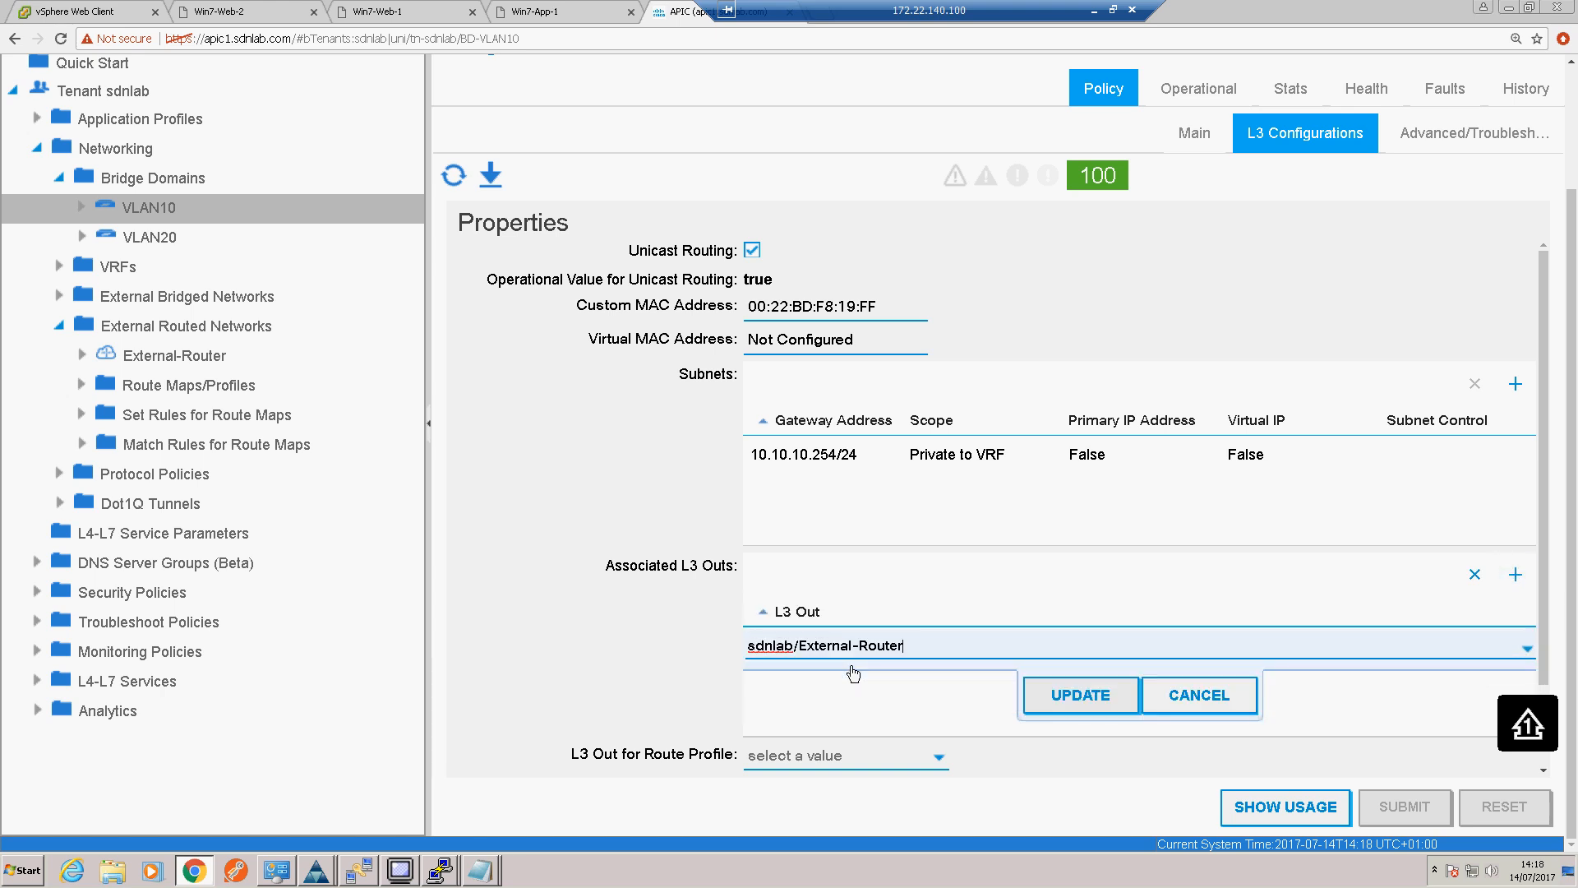
{"action": "left_click", "coordinate": [1062, 698]}
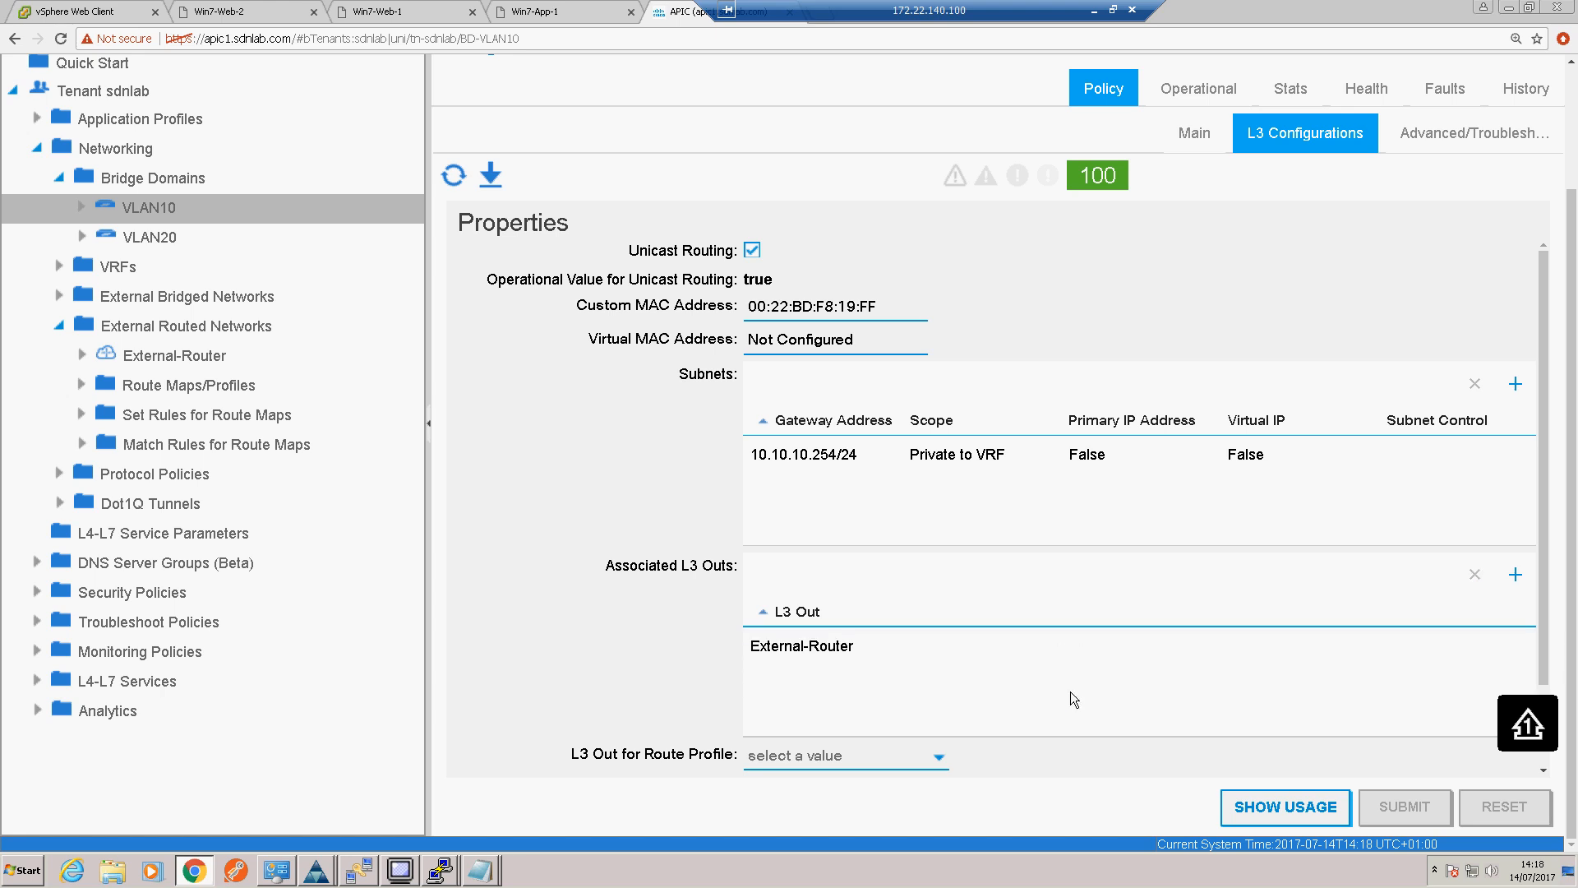
Step: Change the scope of VLAN10's subnet 10.10.10.254/24 to Advertised Externally and submit the changes
{"action": "left_click", "coordinate": [82, 208]}
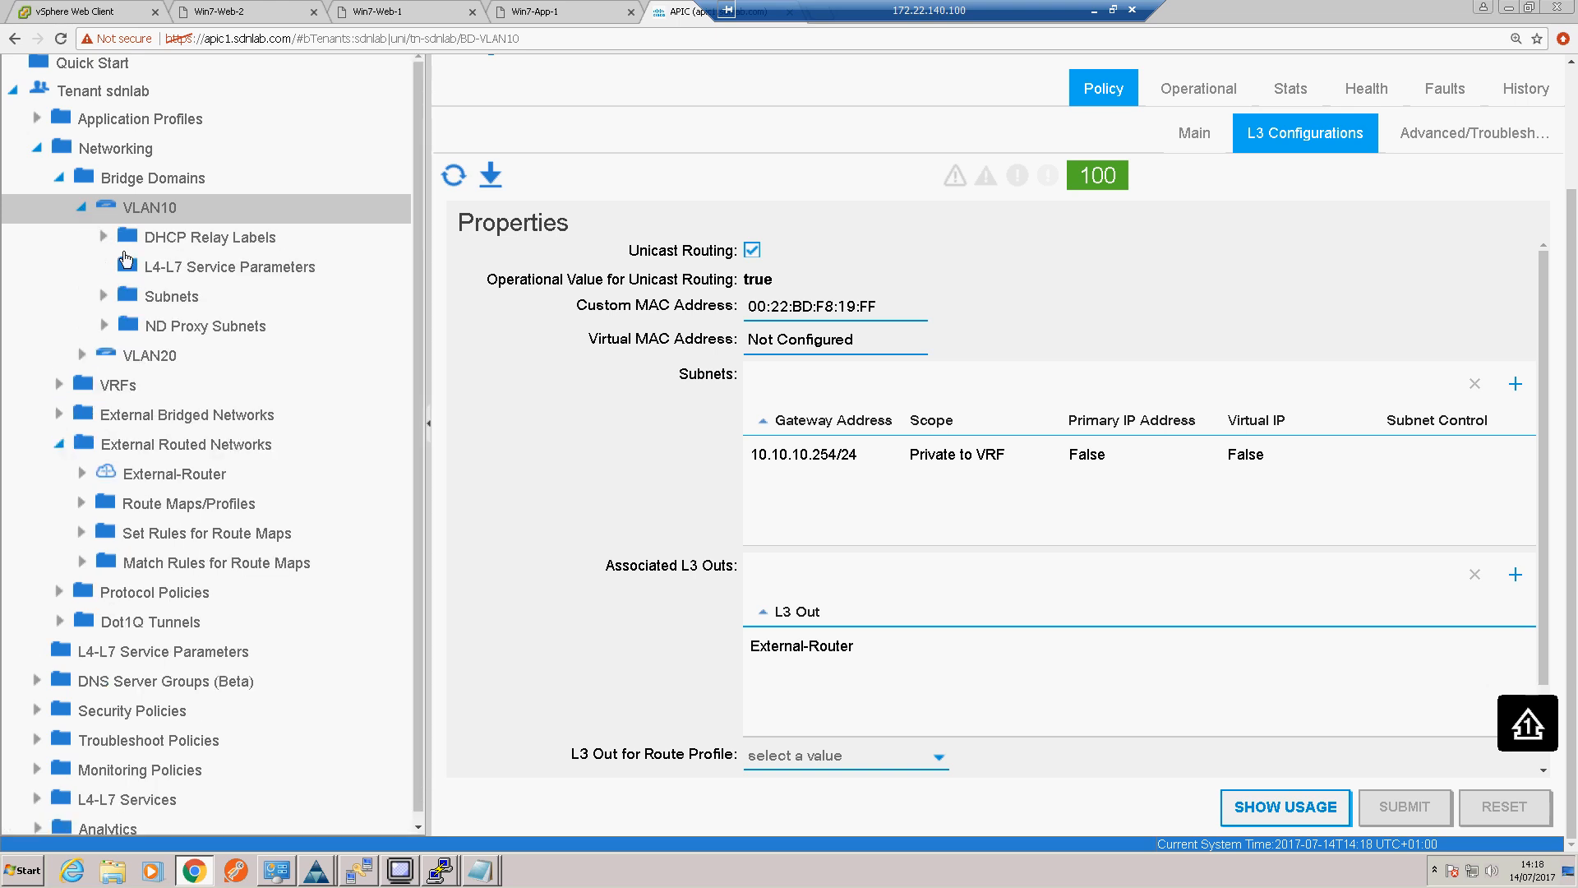
{"action": "left_click", "coordinate": [107, 300]}
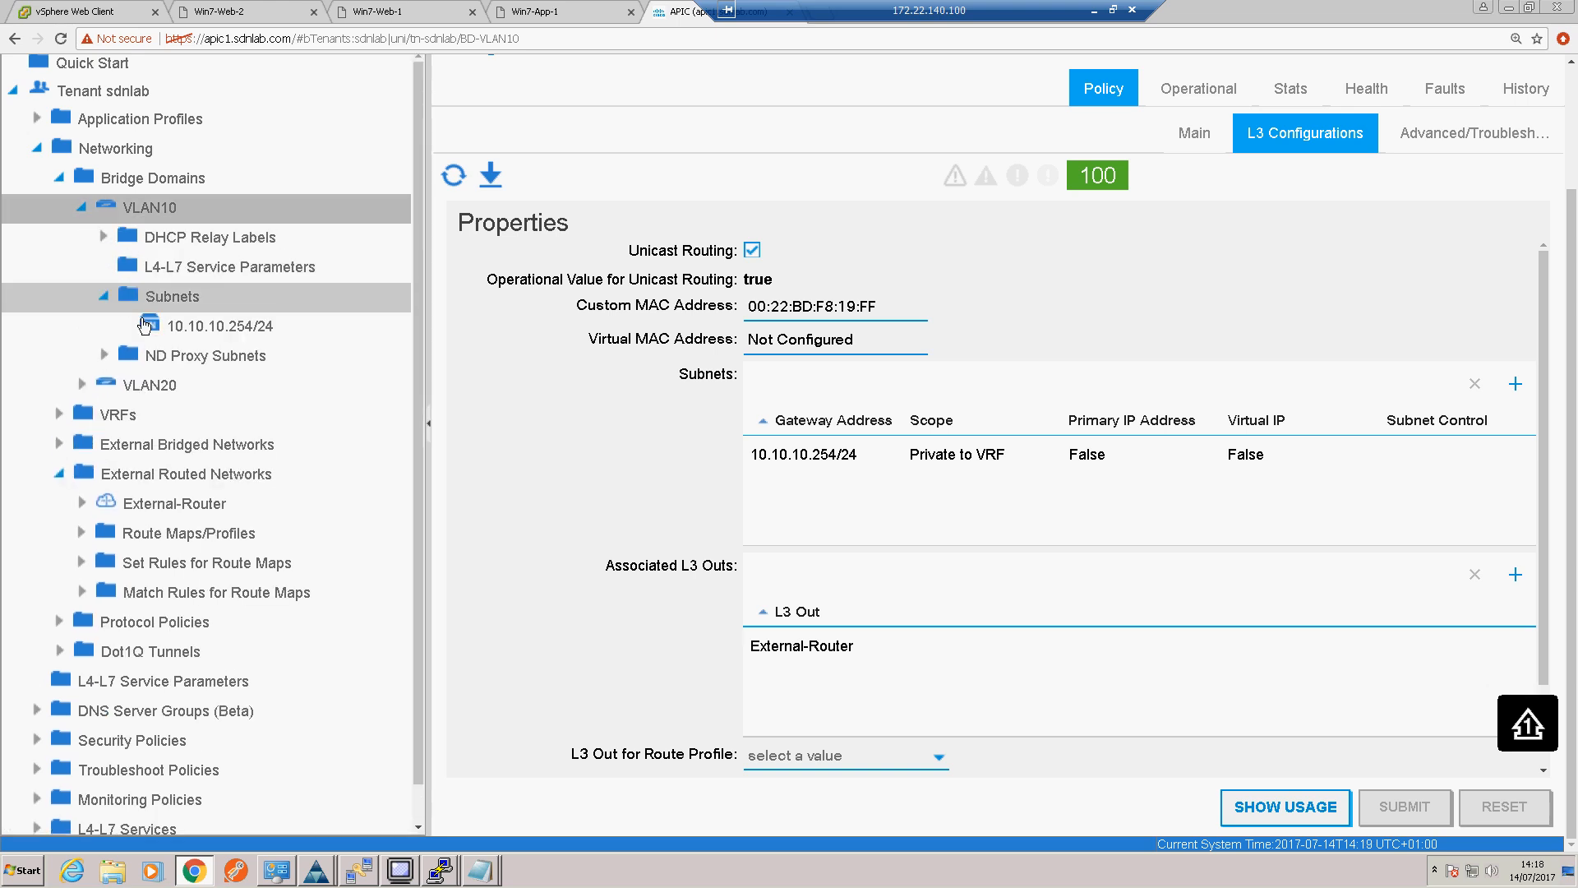
{"action": "left_click", "coordinate": [196, 329]}
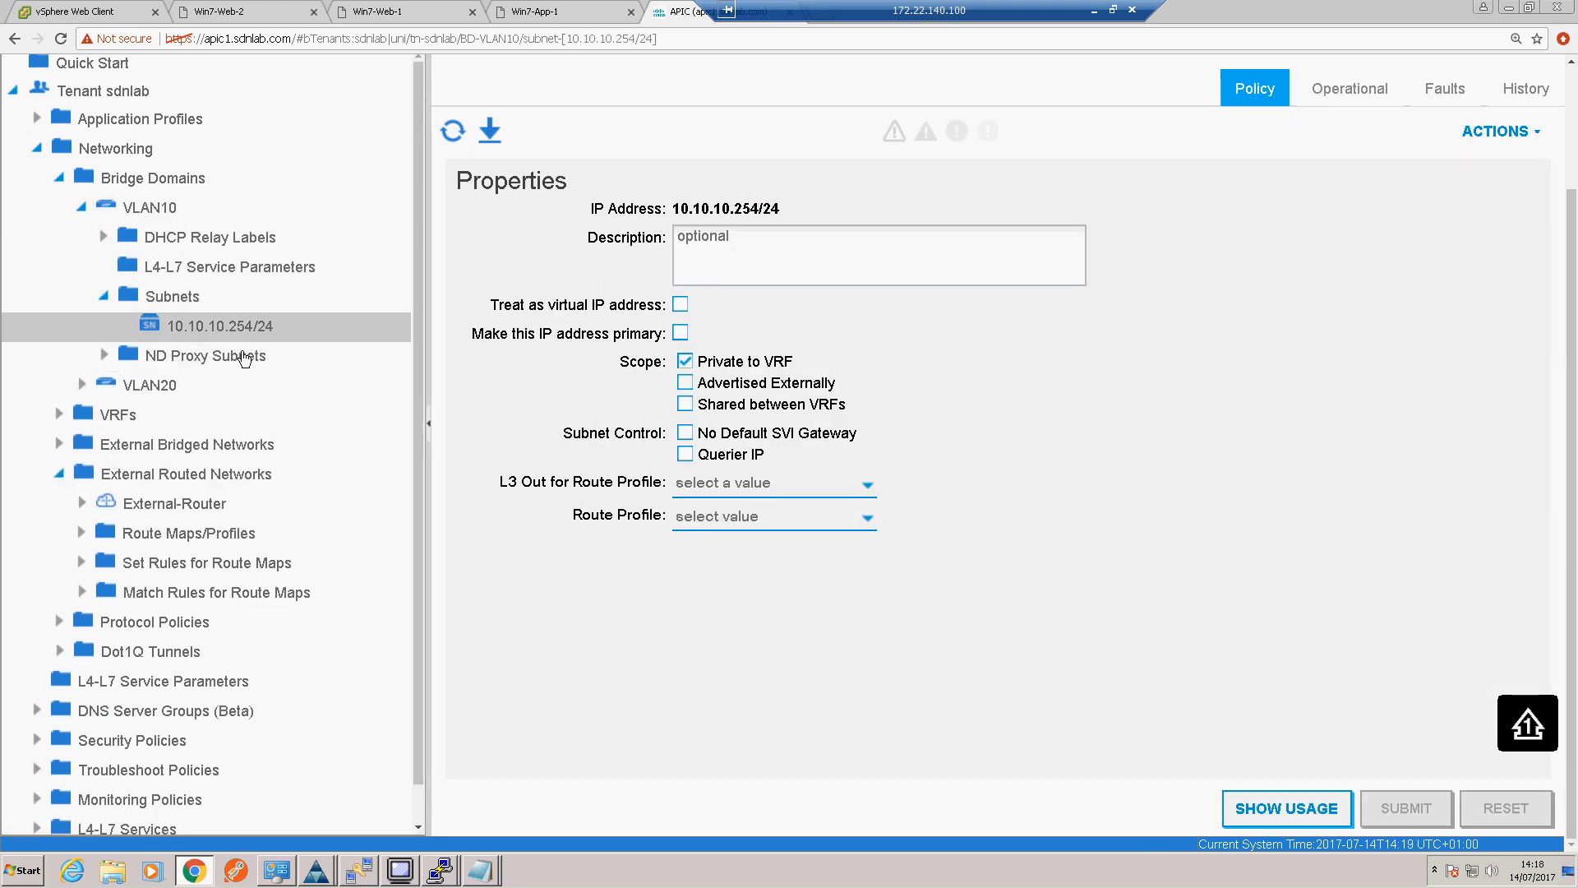
{"action": "left_click", "coordinate": [686, 382]}
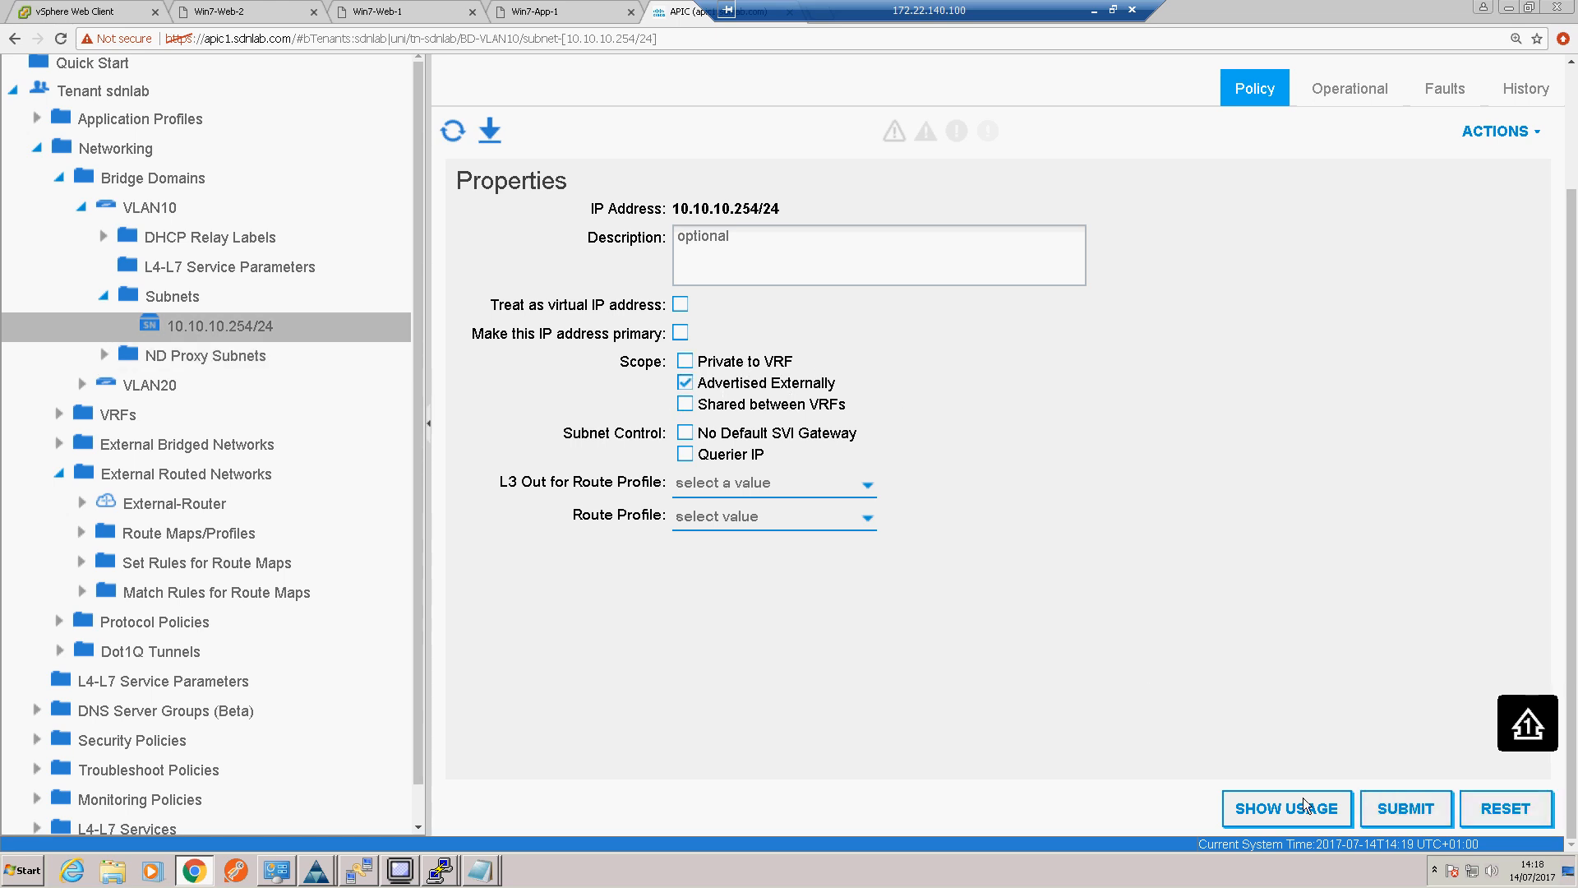
{"action": "left_click", "coordinate": [1406, 808]}
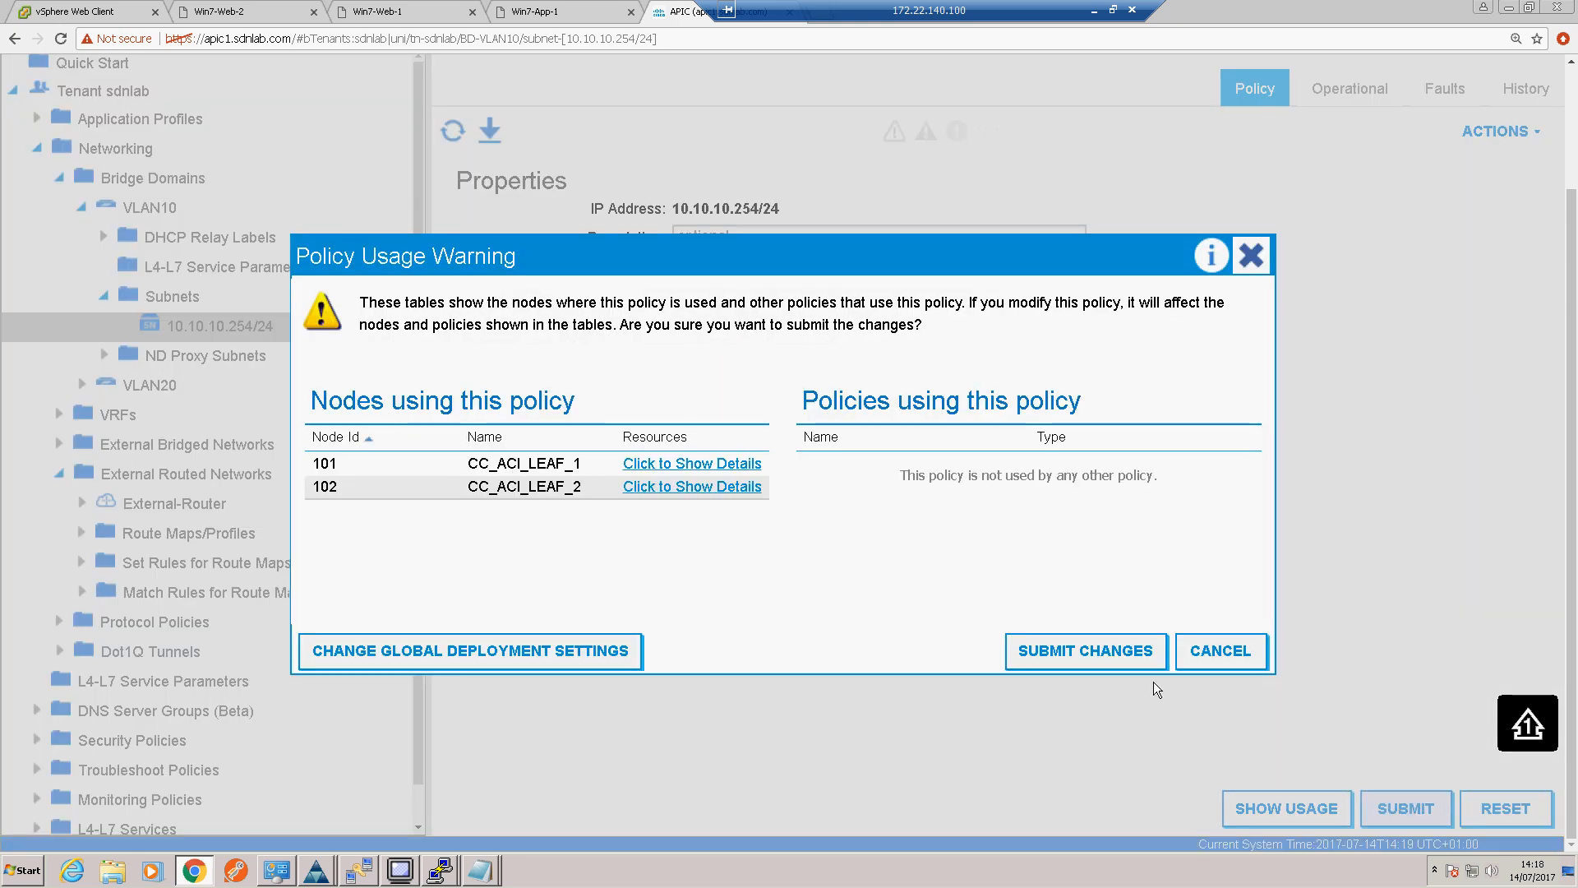
{"action": "left_click", "coordinate": [1085, 651]}
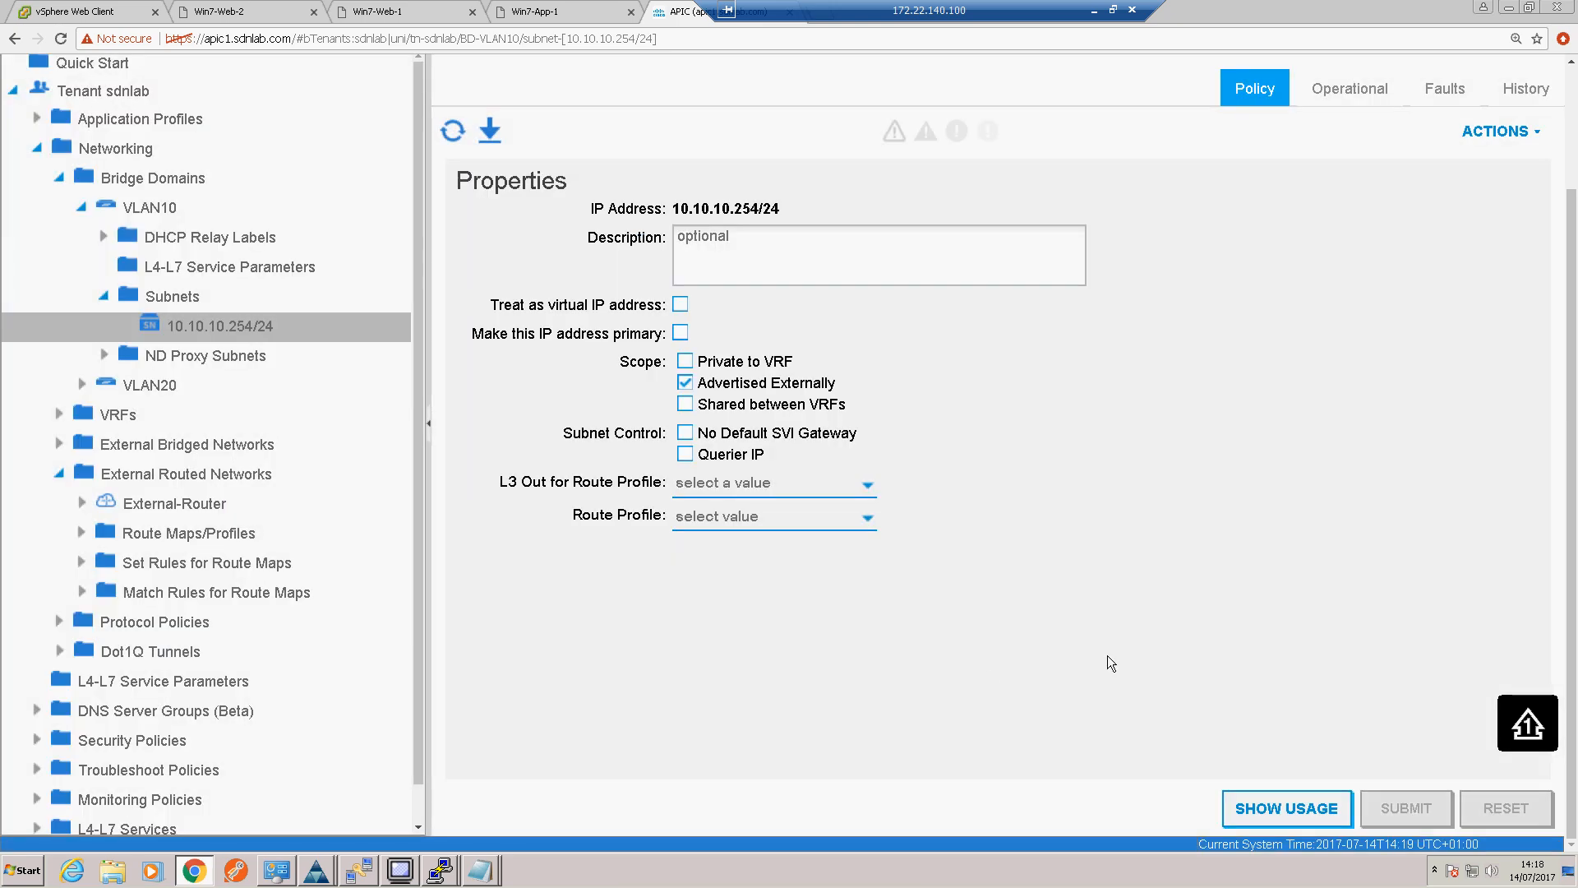
Step: Switch to the PuTTY session for 172.22.140.51 and check the advertised subnet with "sh ip route ospf"
{"action": "left_click", "coordinate": [444, 873]}
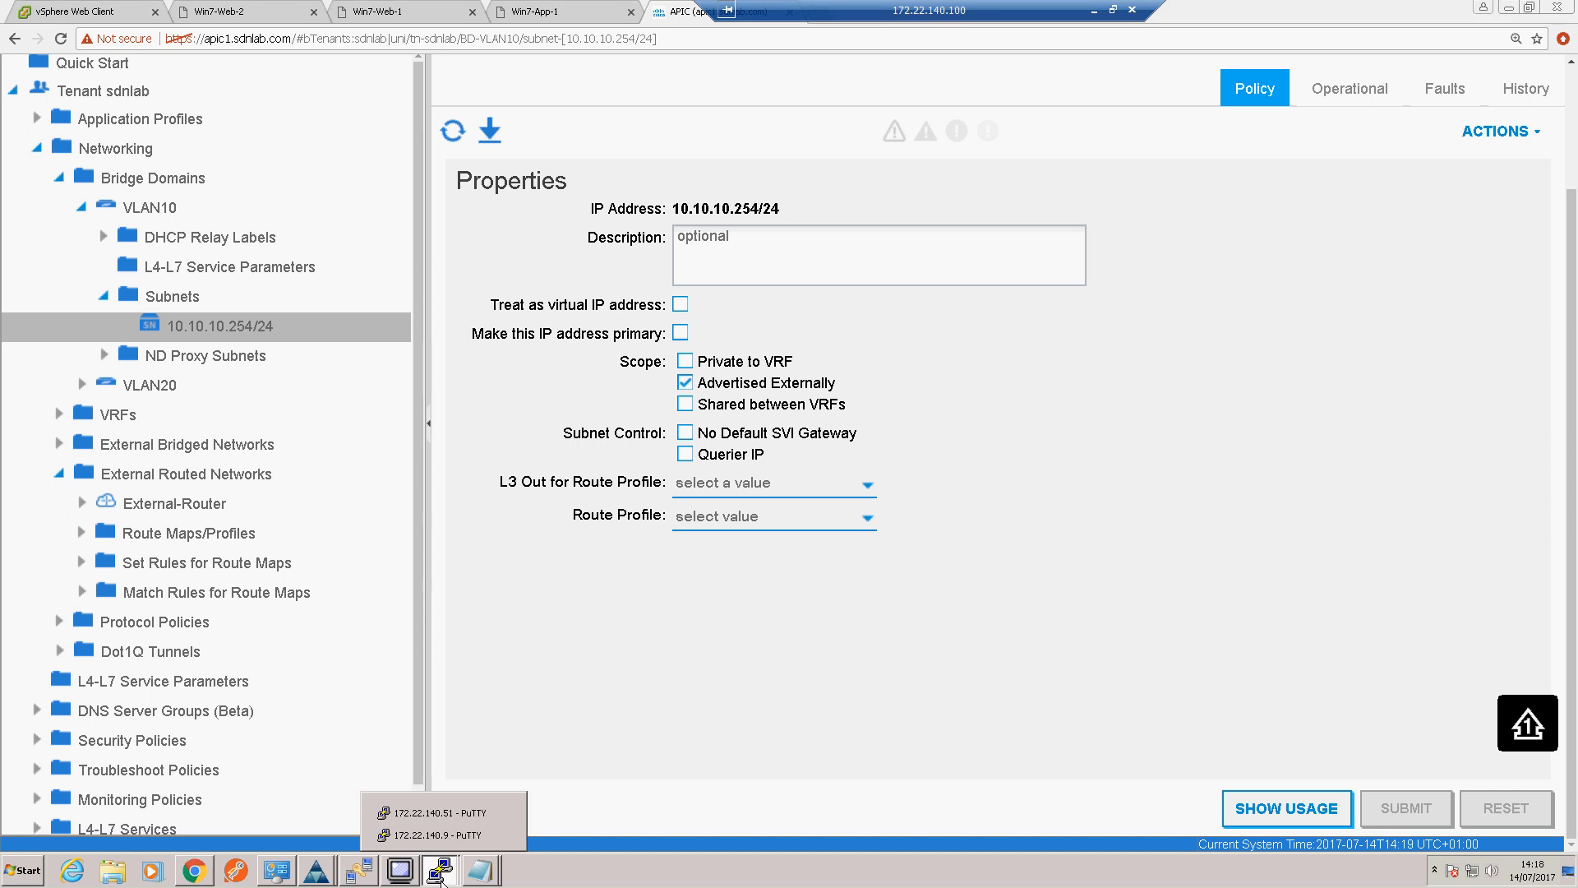
{"action": "left_click", "coordinate": [435, 812]}
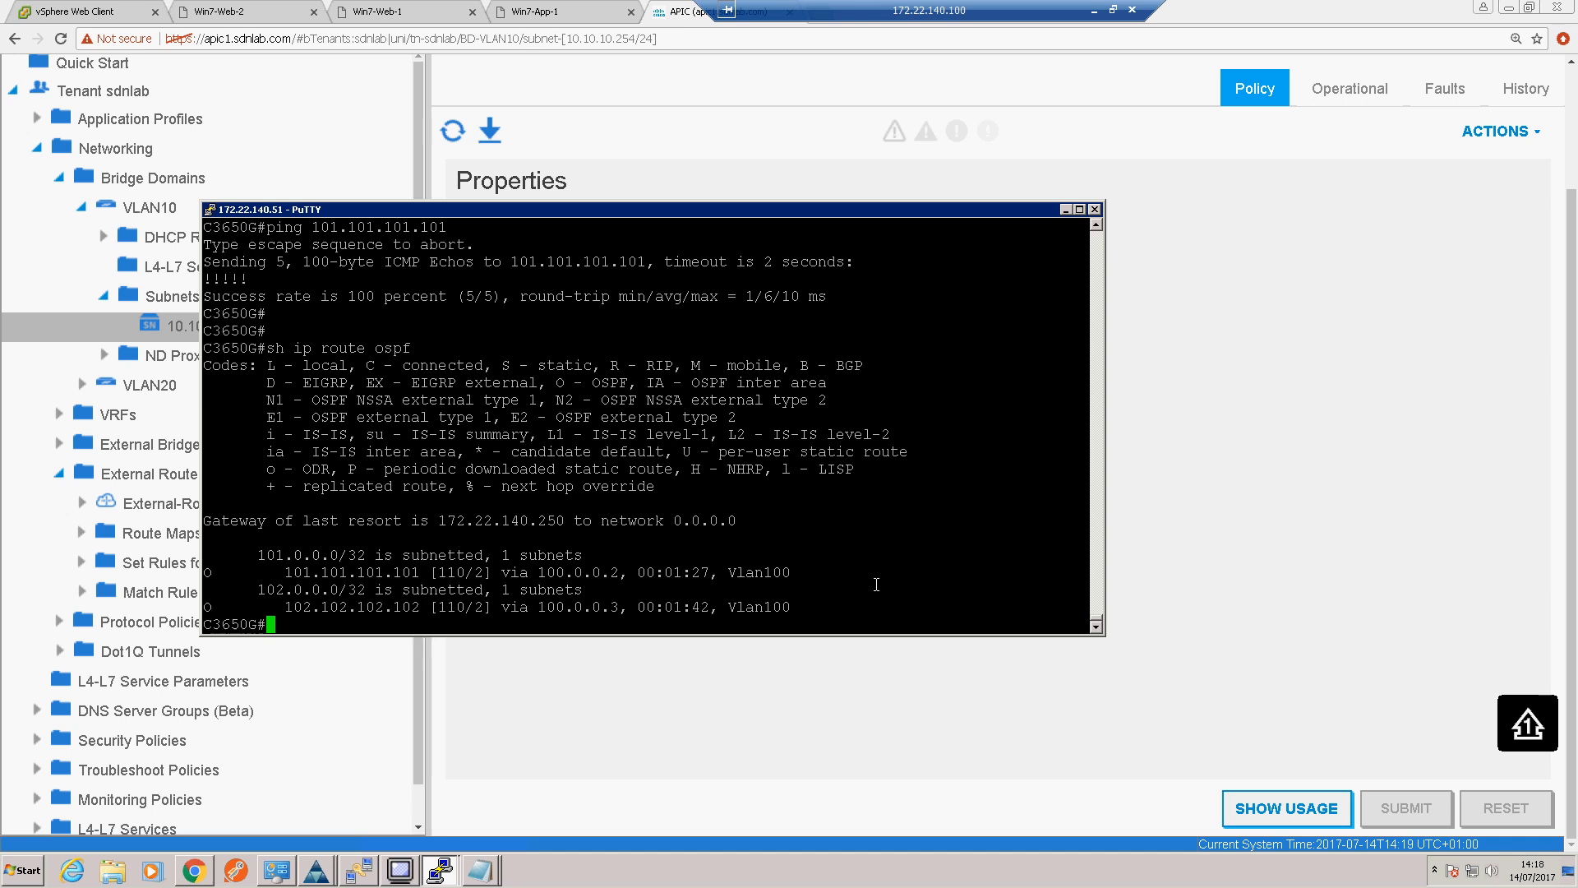
{"action": "key", "text": "Return"}
{"action": "key", "text": "Up"}
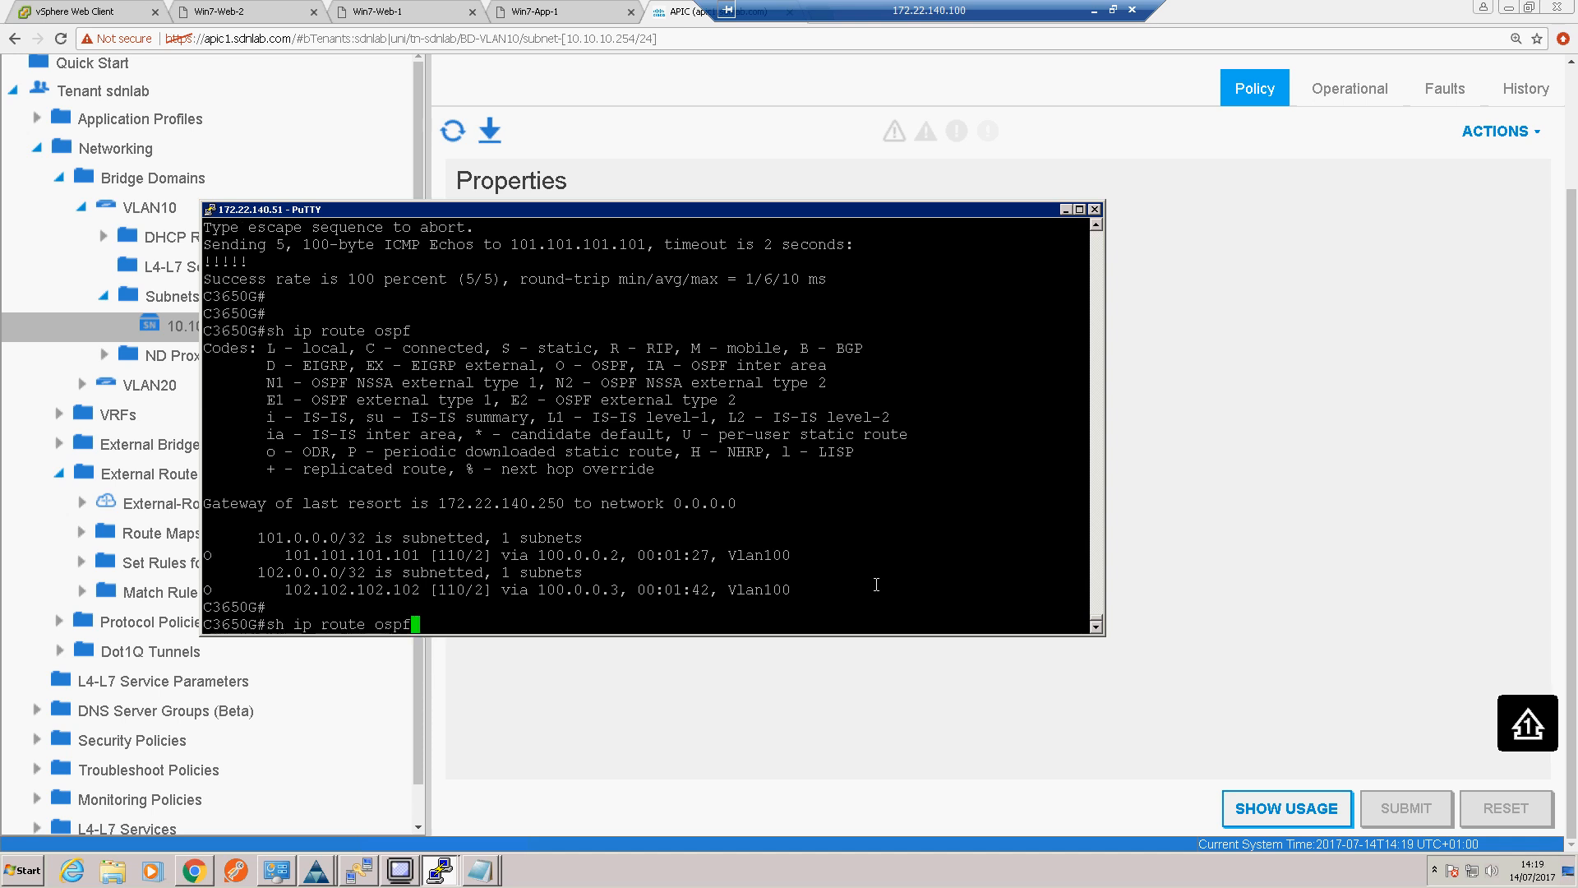
{"action": "key", "text": "Return"}
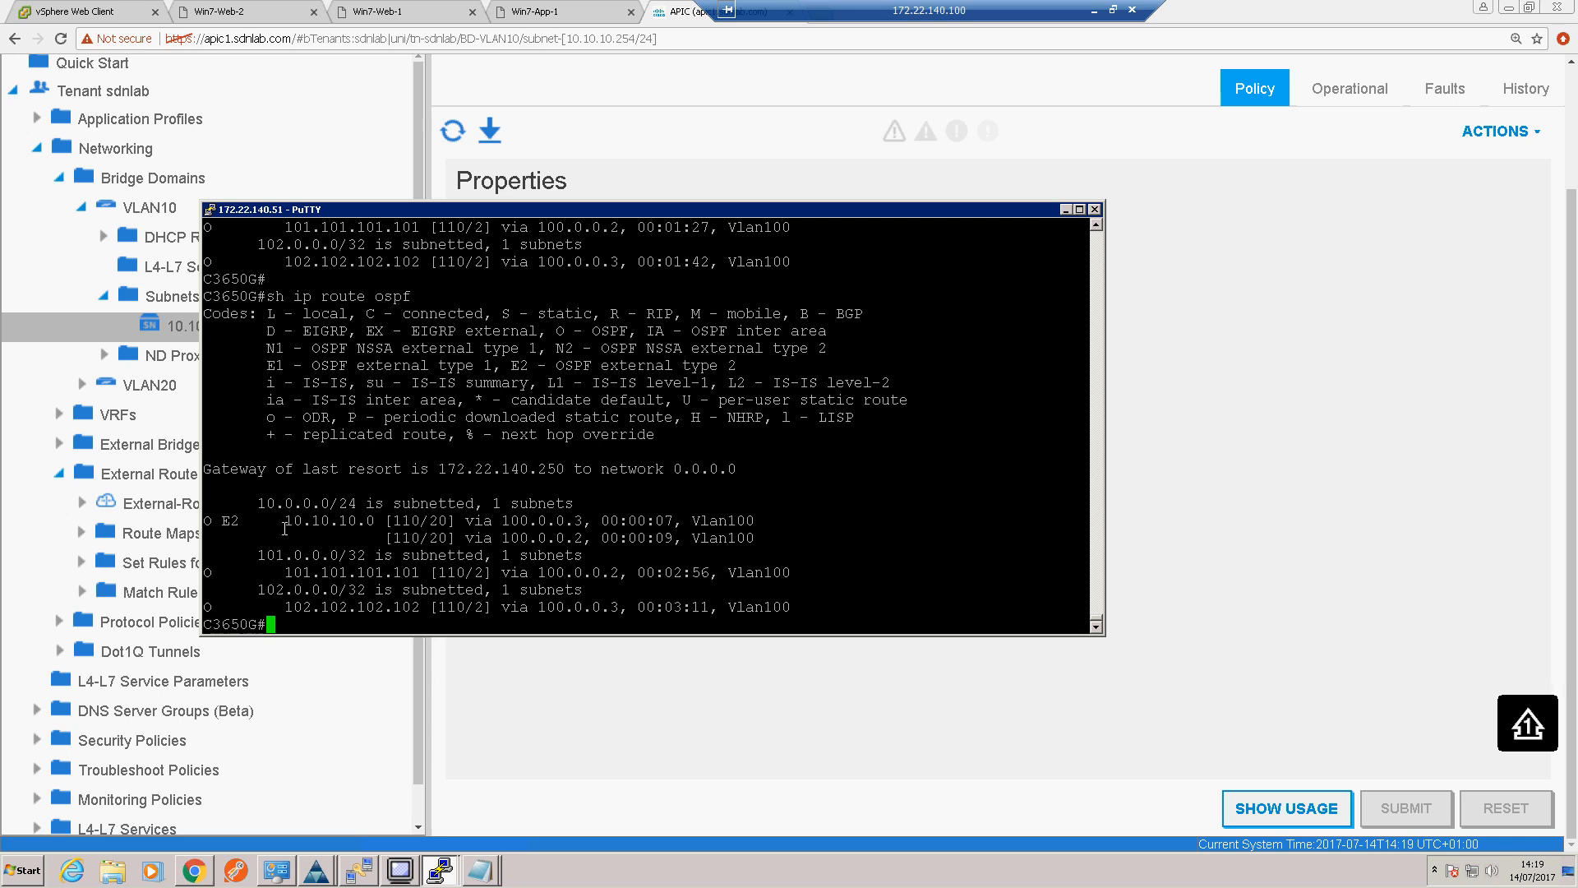
Step: Ping the web server 10.10.10.1 from the border router
{"action": "key", "text": "Return"}
{"action": "key", "text": "Return"}
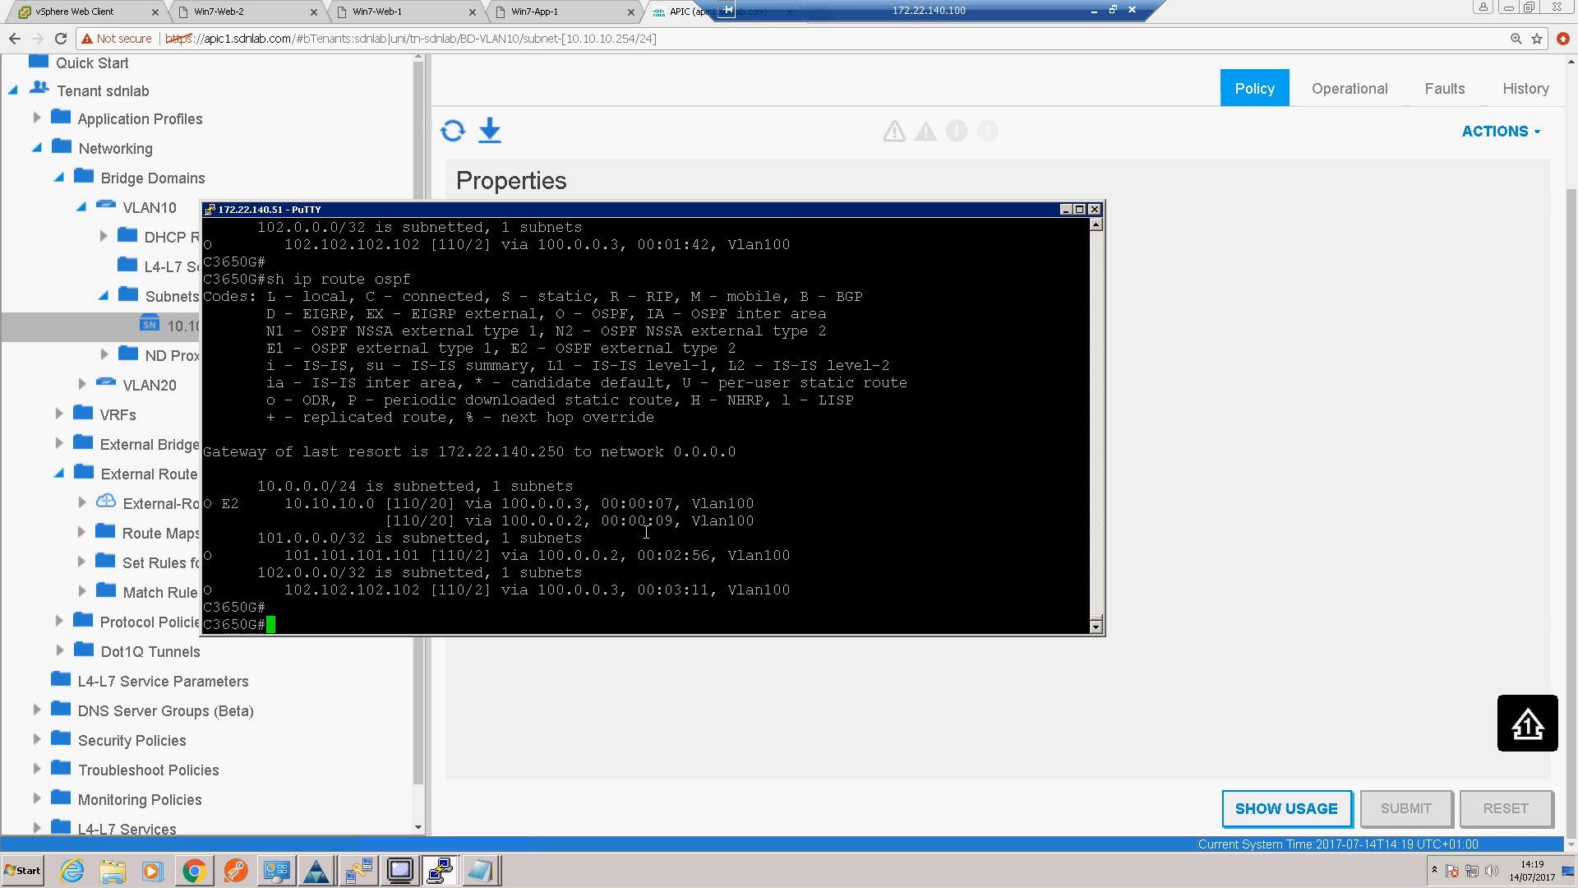
{"action": "type", "text": "ping "}
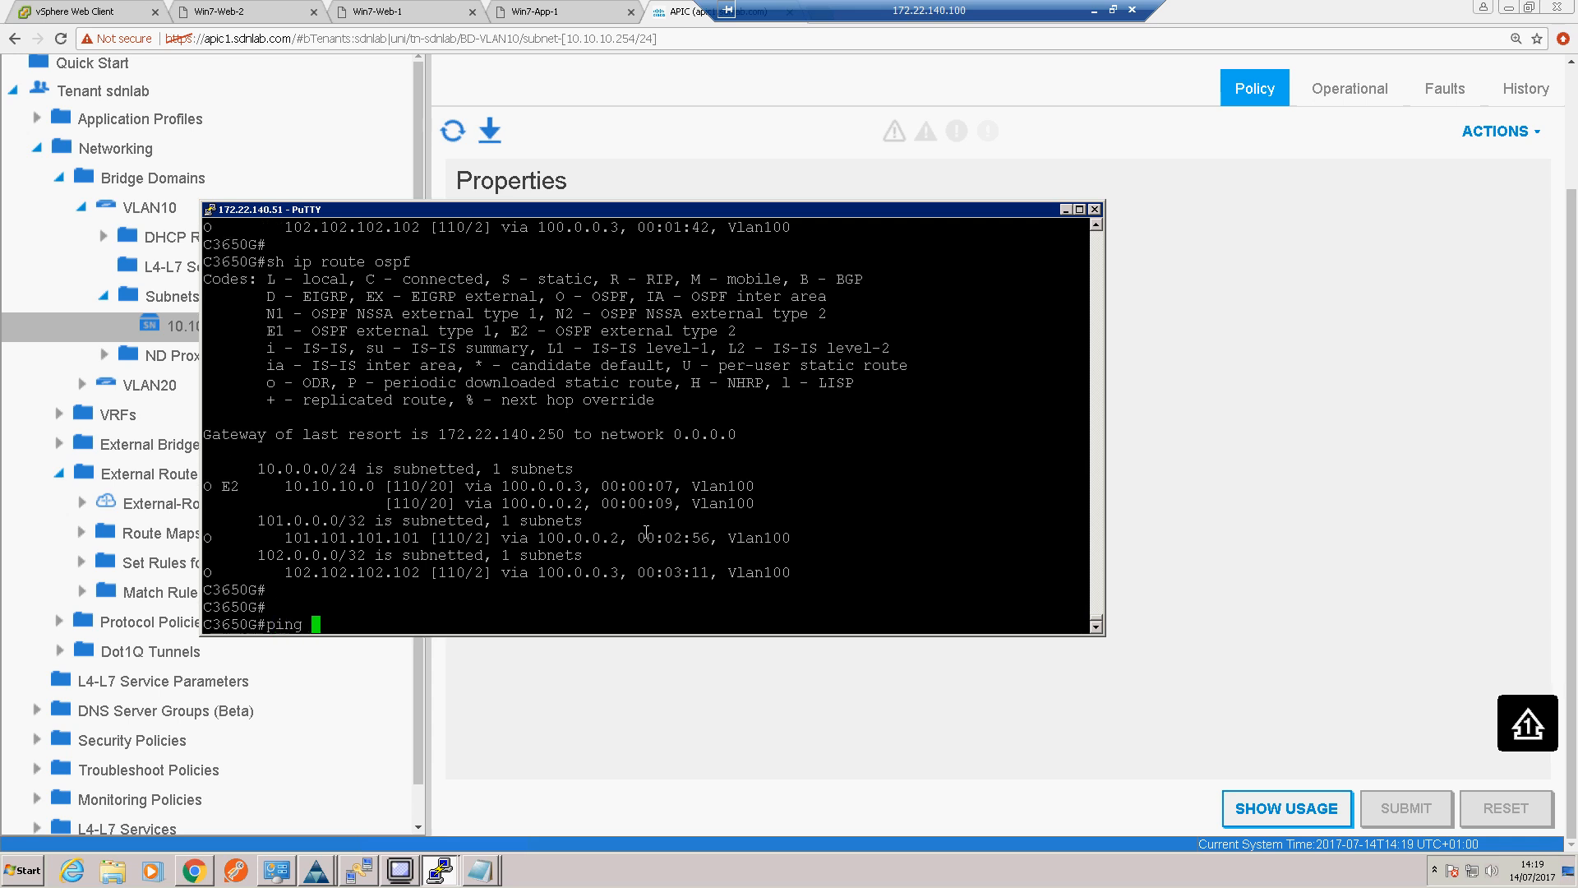
{"action": "type", "text": "10.10.10.1"}
{"action": "key", "text": "Return"}
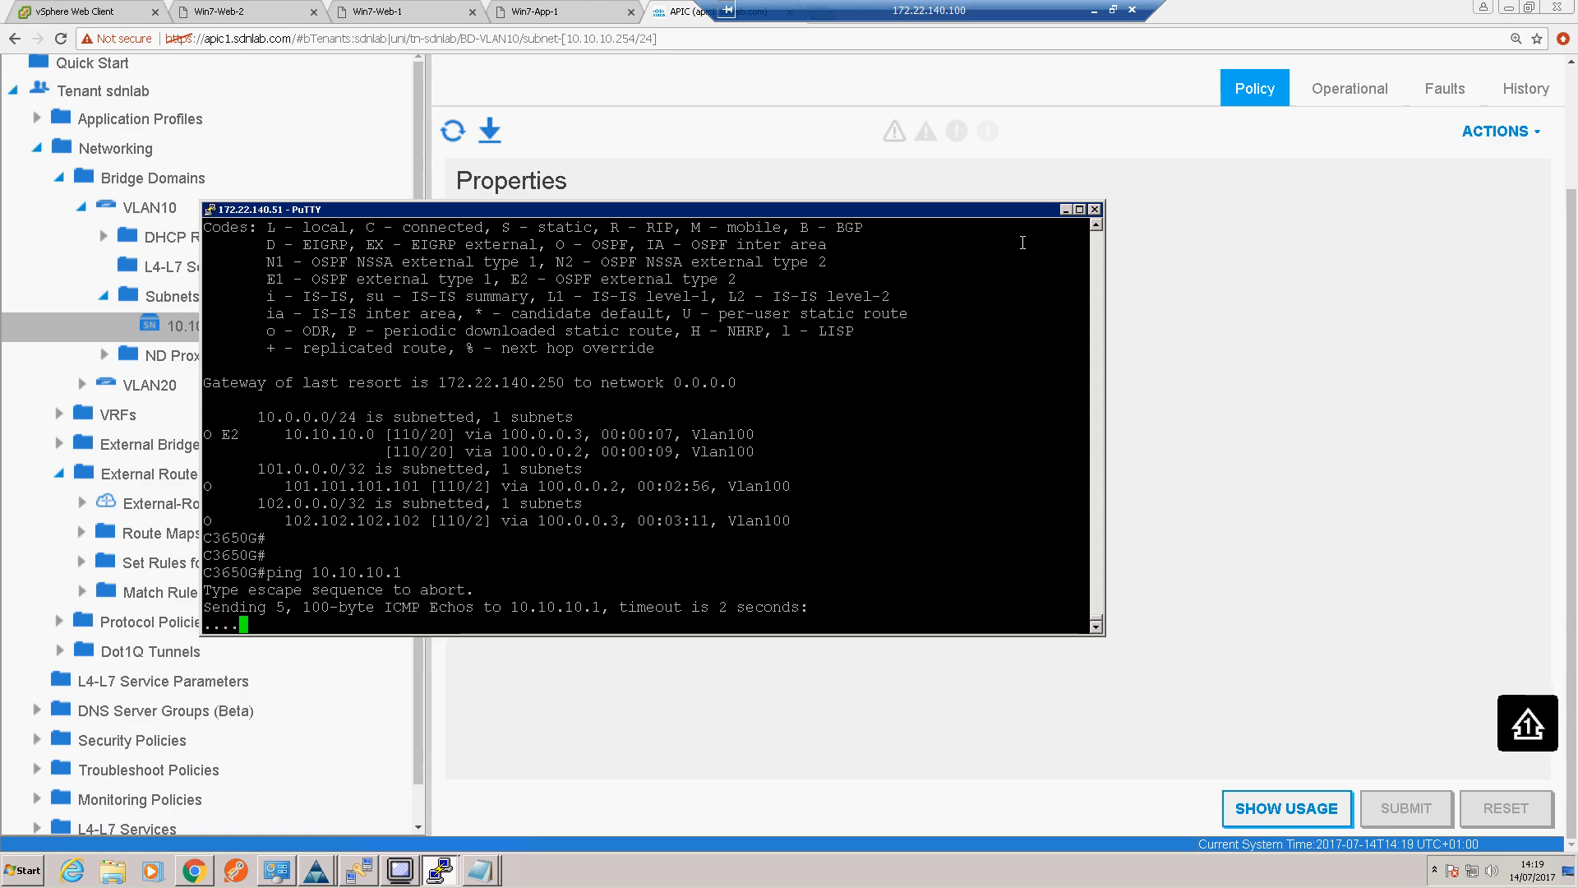
Step: Consult the L3OUT diagram in Visio for the contract between the external EPG and EPG Web, and return to the APIC page
{"action": "left_click", "coordinate": [1094, 10]}
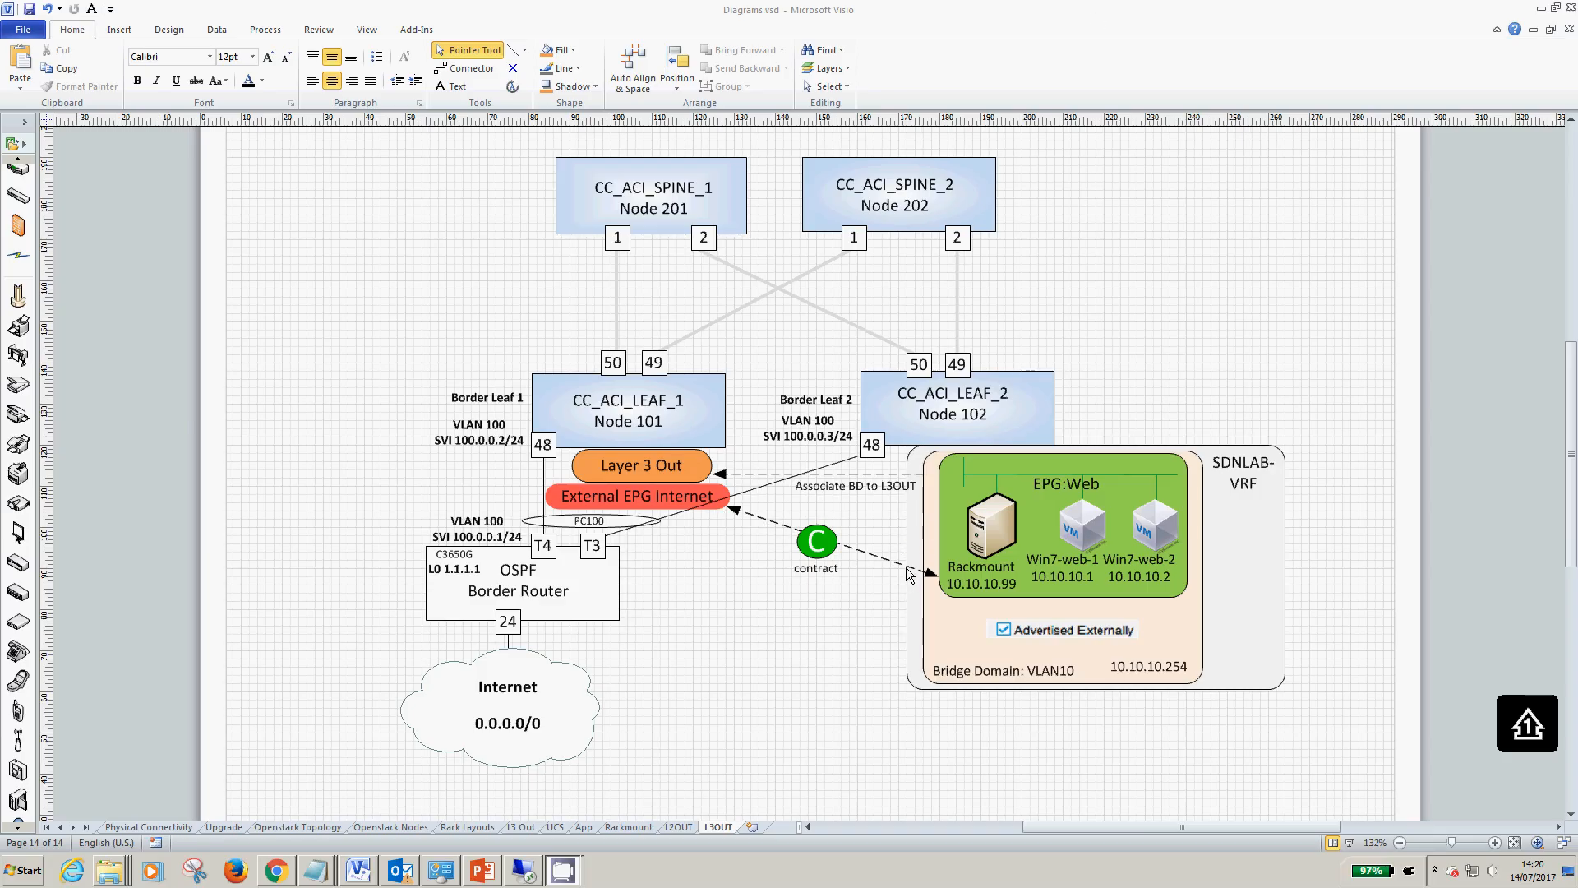
{"action": "left_click", "coordinate": [525, 877]}
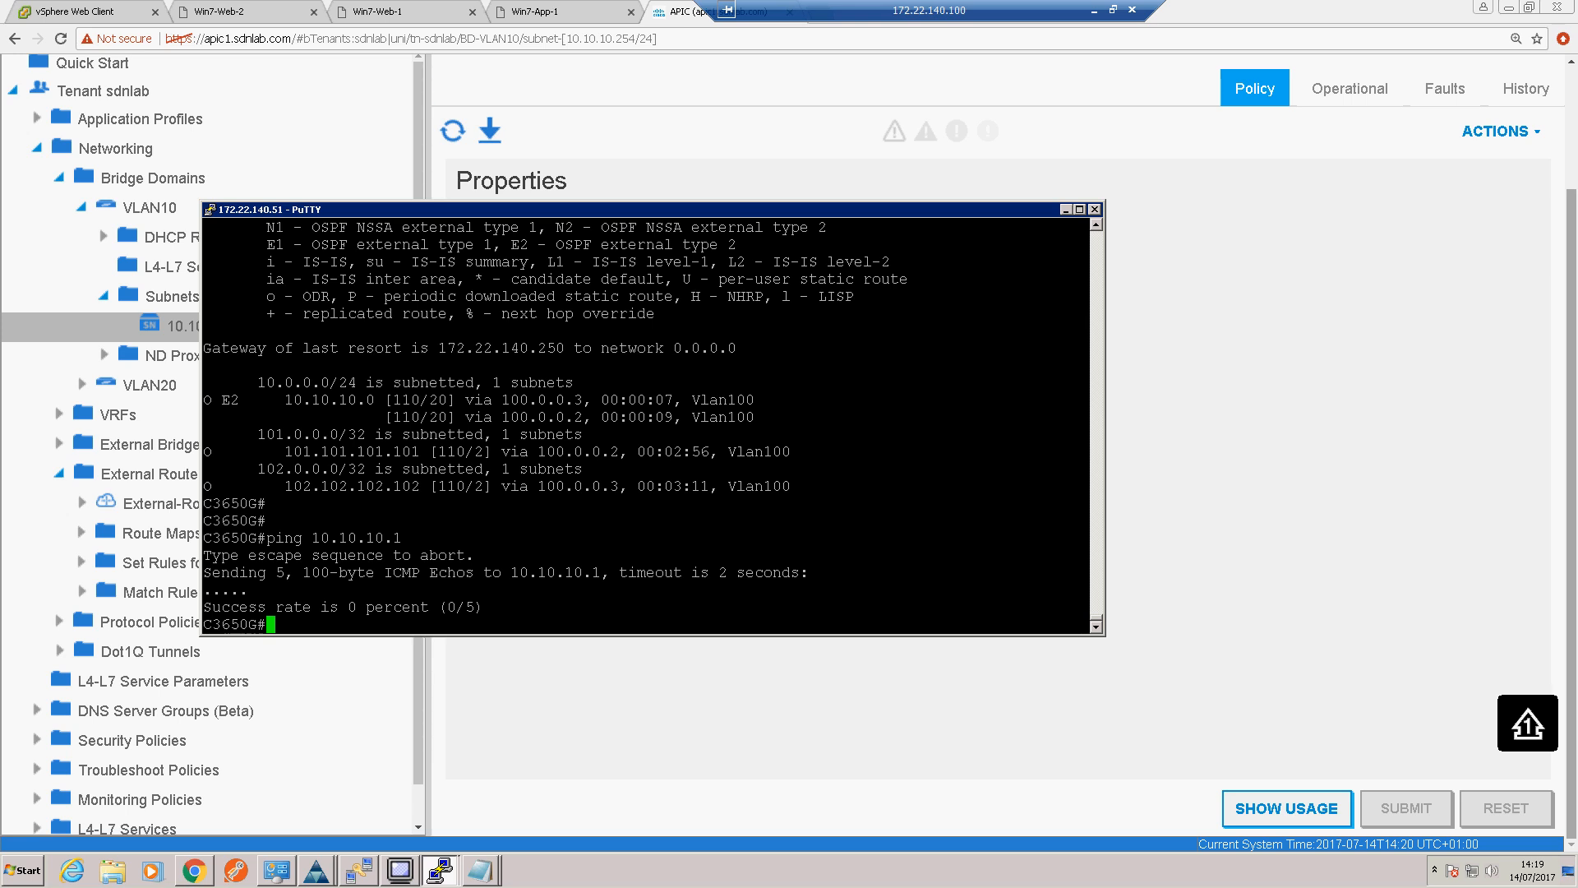
{"action": "left_click", "coordinate": [1349, 449]}
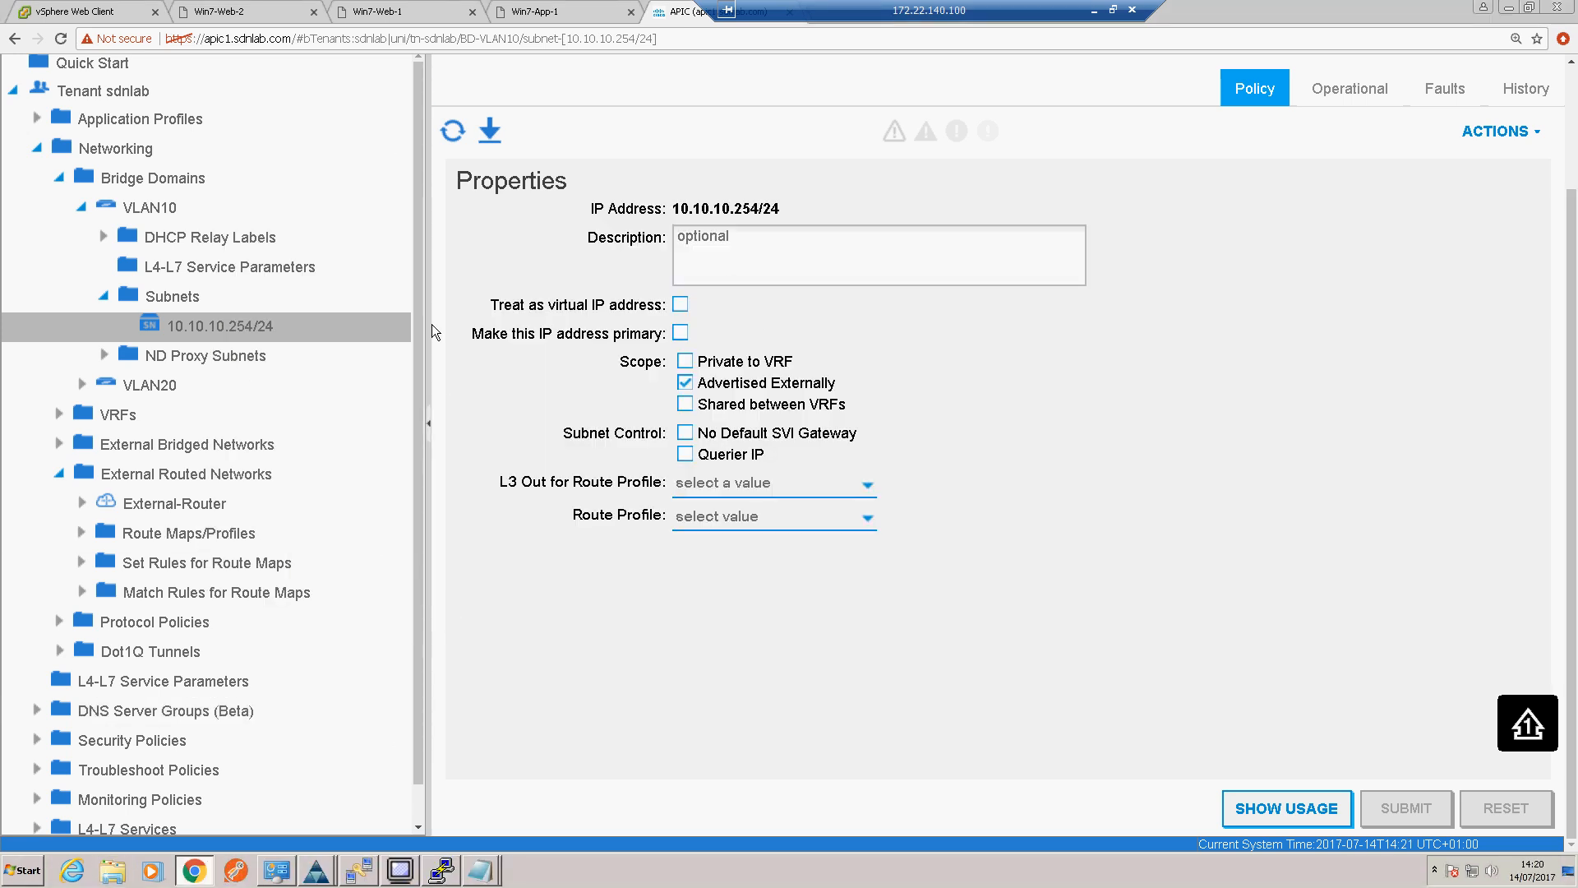
Step: Switch to the Win7-Web-1 console and start a continuous ping to the border router with "ping 1.1.1.1 -t"
{"action": "left_click", "coordinate": [383, 11]}
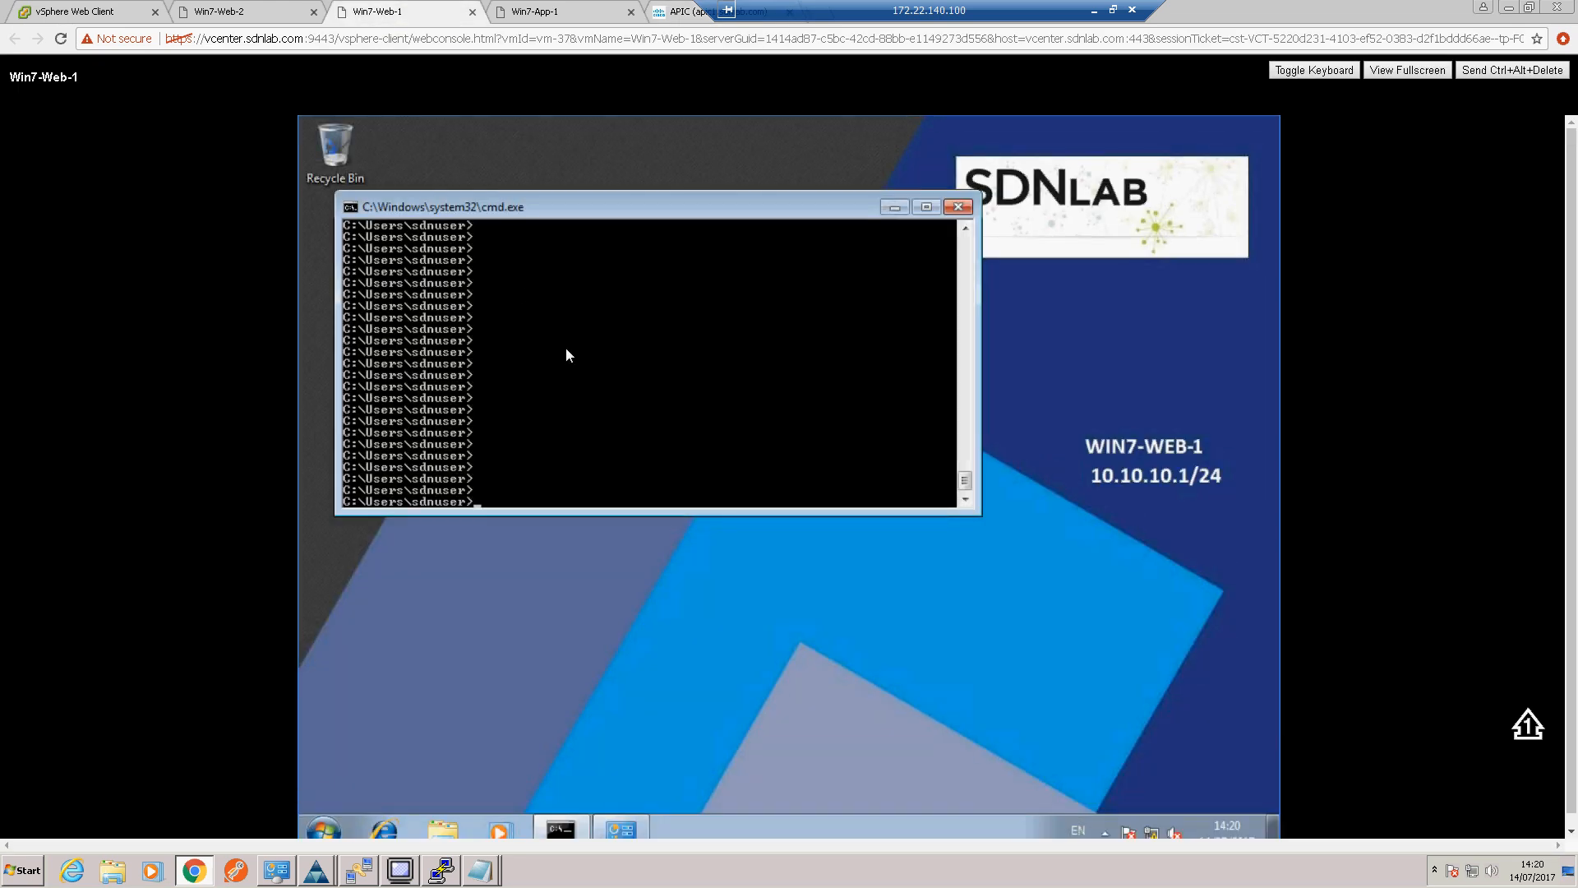
{"action": "type", "text": "ping 1.1"}
{"action": "key", "text": "Return"}
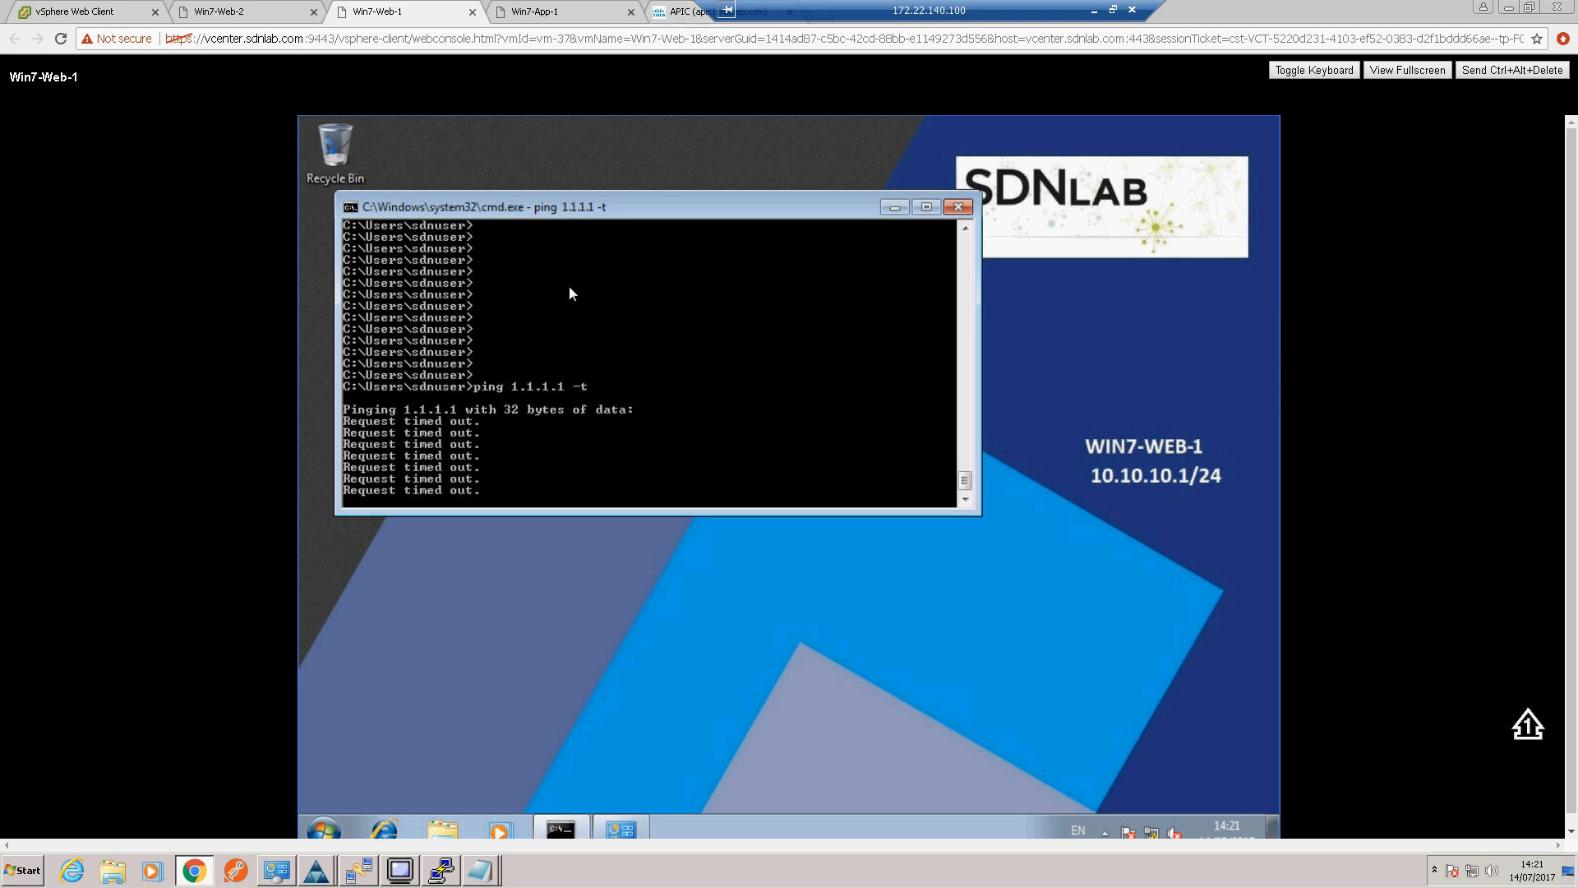
Step: In APIC, set the policy control enforcement preference of sdnlab-vrf to Unenforced and submit the changes
{"action": "left_click", "coordinate": [674, 18]}
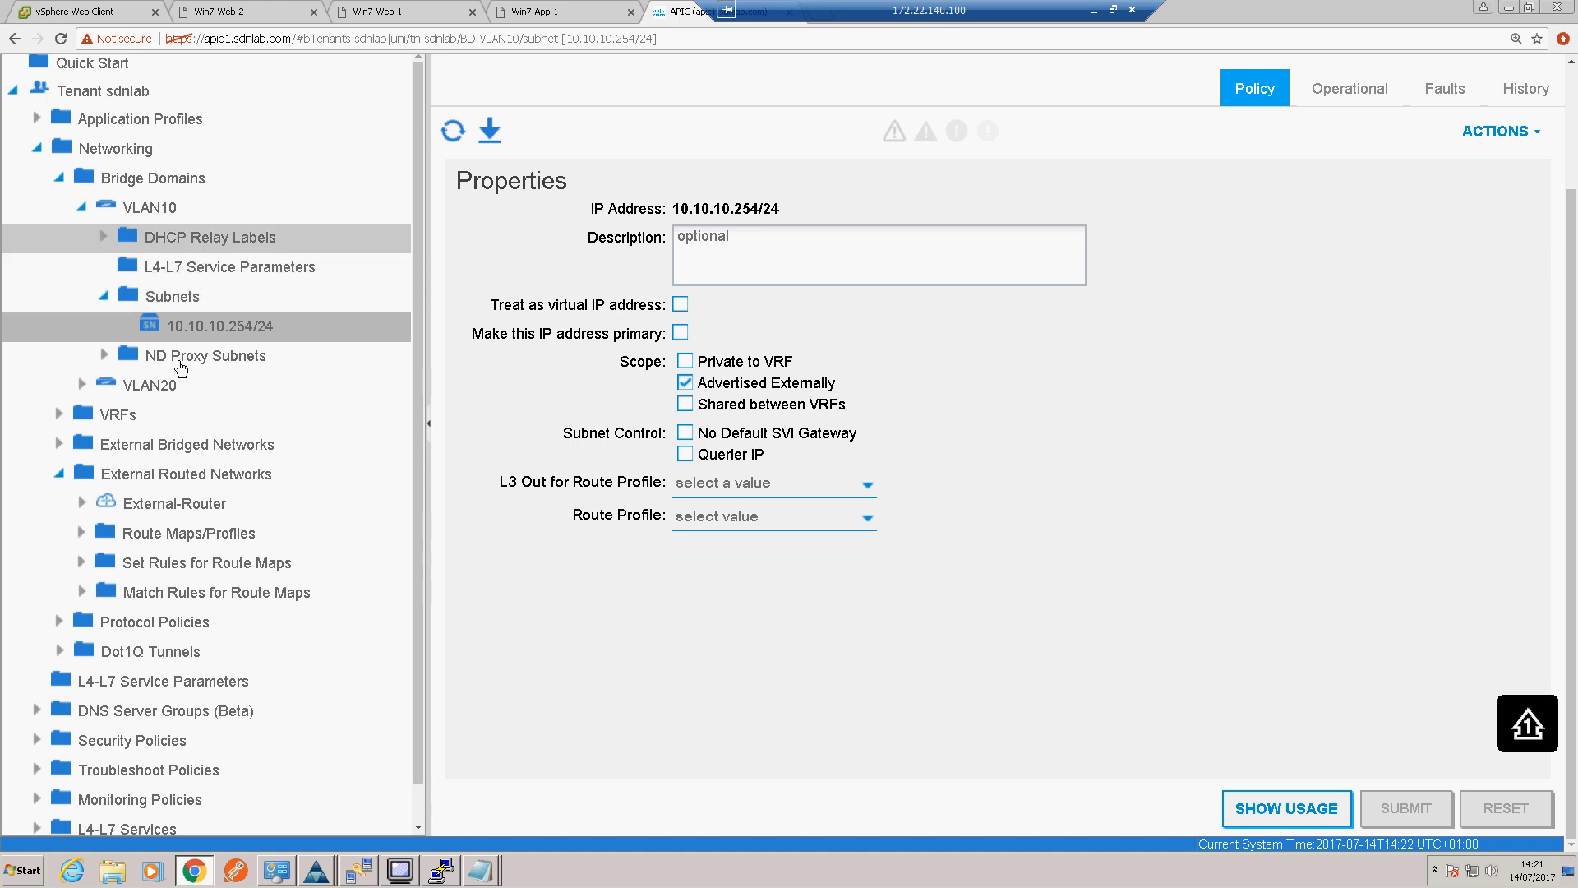
{"action": "left_click", "coordinate": [60, 415]}
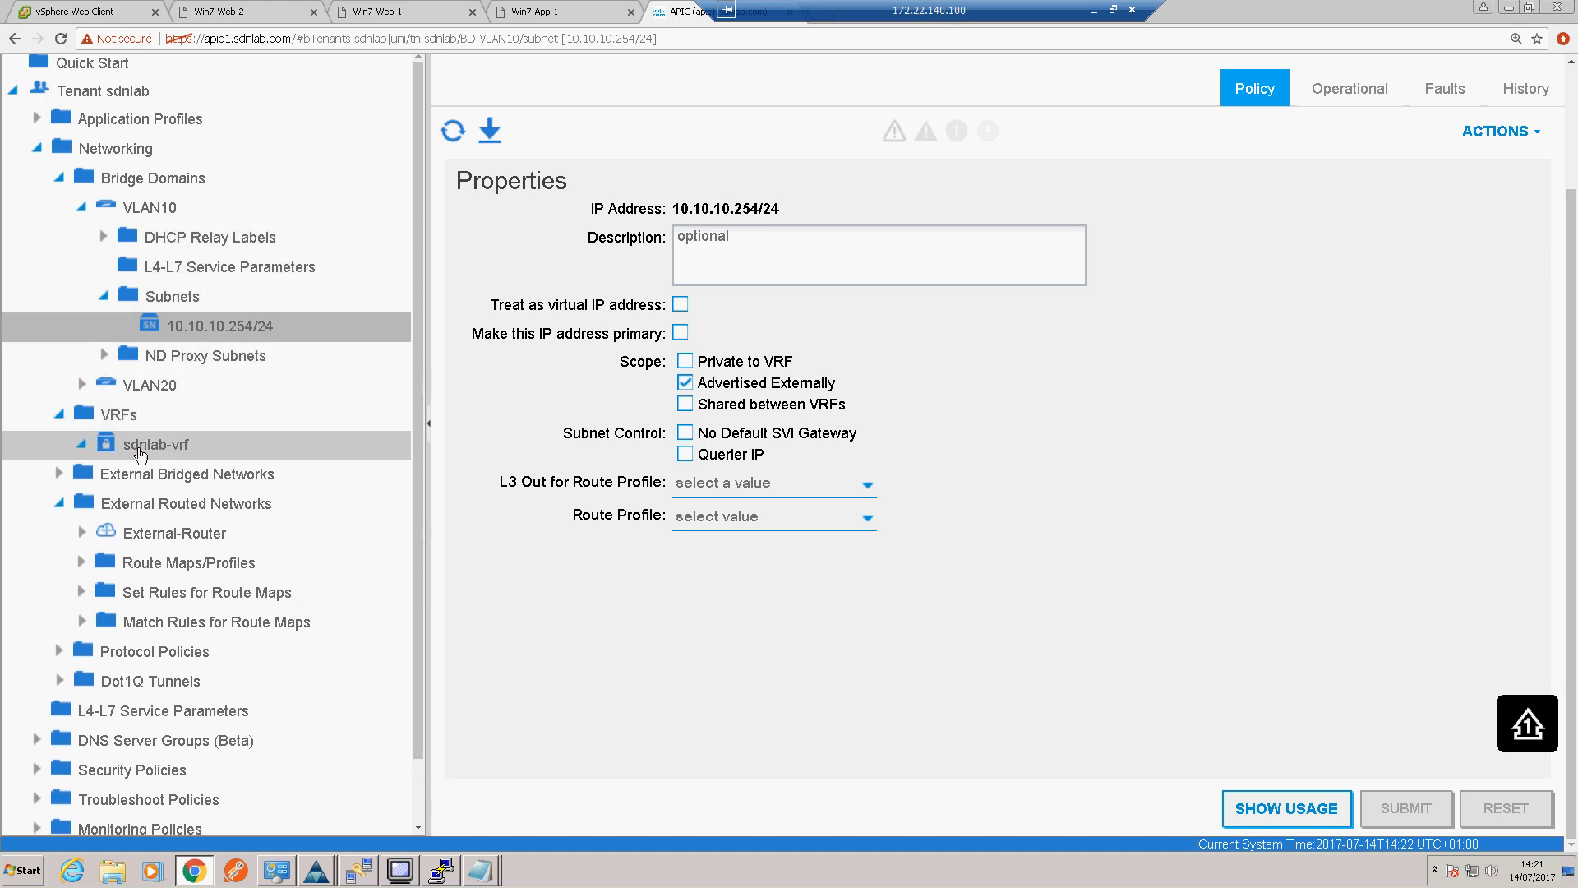
{"action": "left_click", "coordinate": [147, 451]}
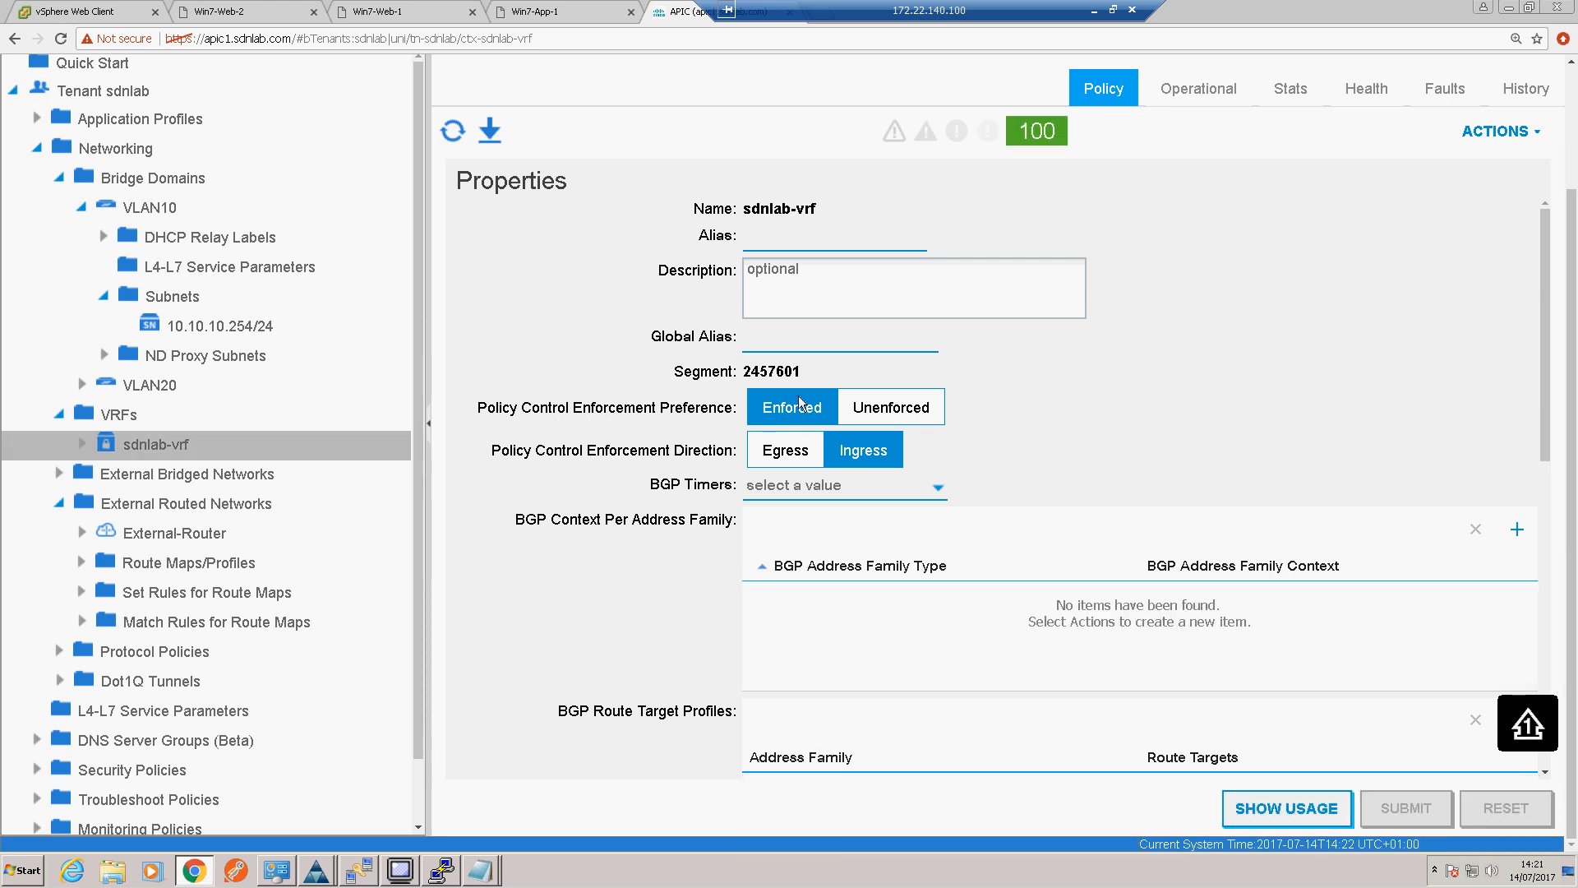
{"action": "left_click", "coordinate": [885, 408]}
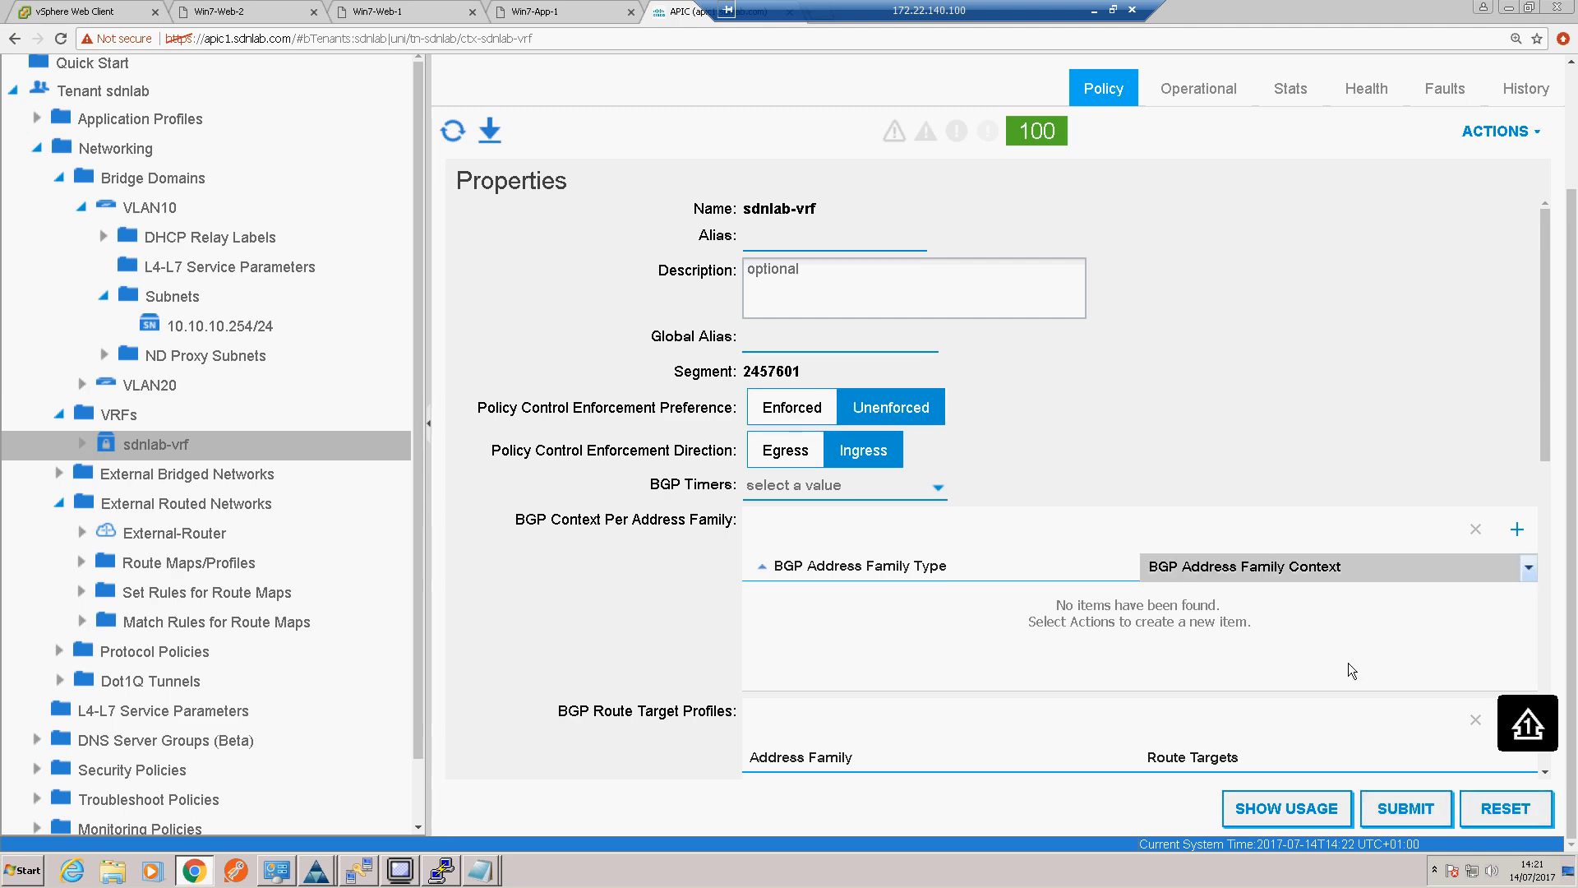
{"action": "left_click", "coordinate": [1428, 808]}
{"action": "left_click", "coordinate": [1123, 648]}
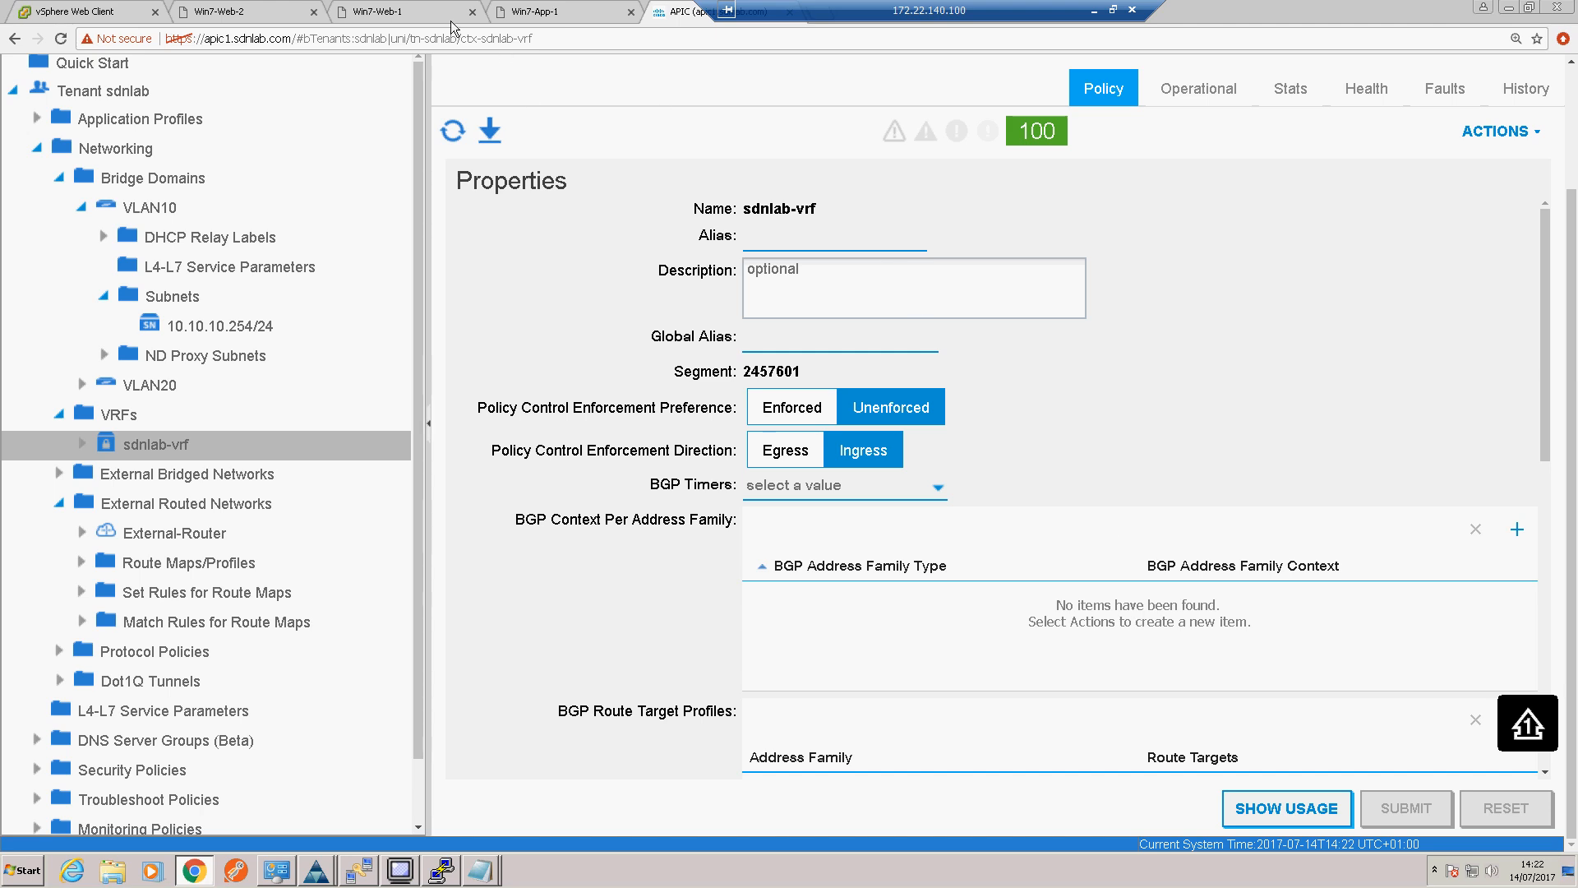
Step: Check the running ping to 1.1.1.1 on the Win7-Web-1 console
{"action": "left_click", "coordinate": [428, 10]}
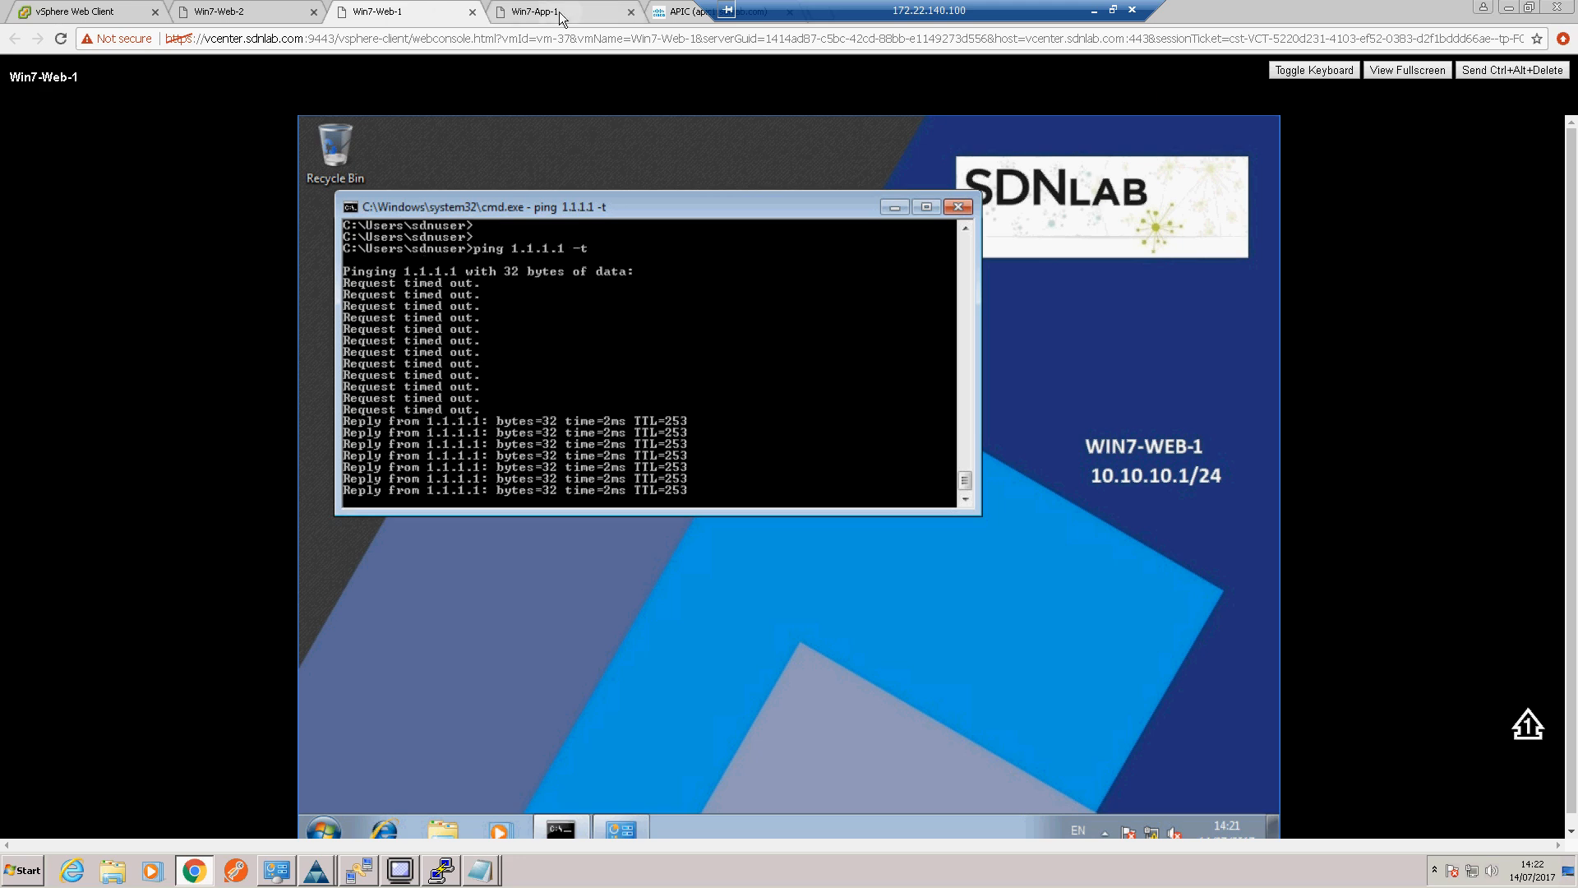
{"action": "left_click", "coordinate": [535, 13]}
{"action": "left_click", "coordinate": [447, 13]}
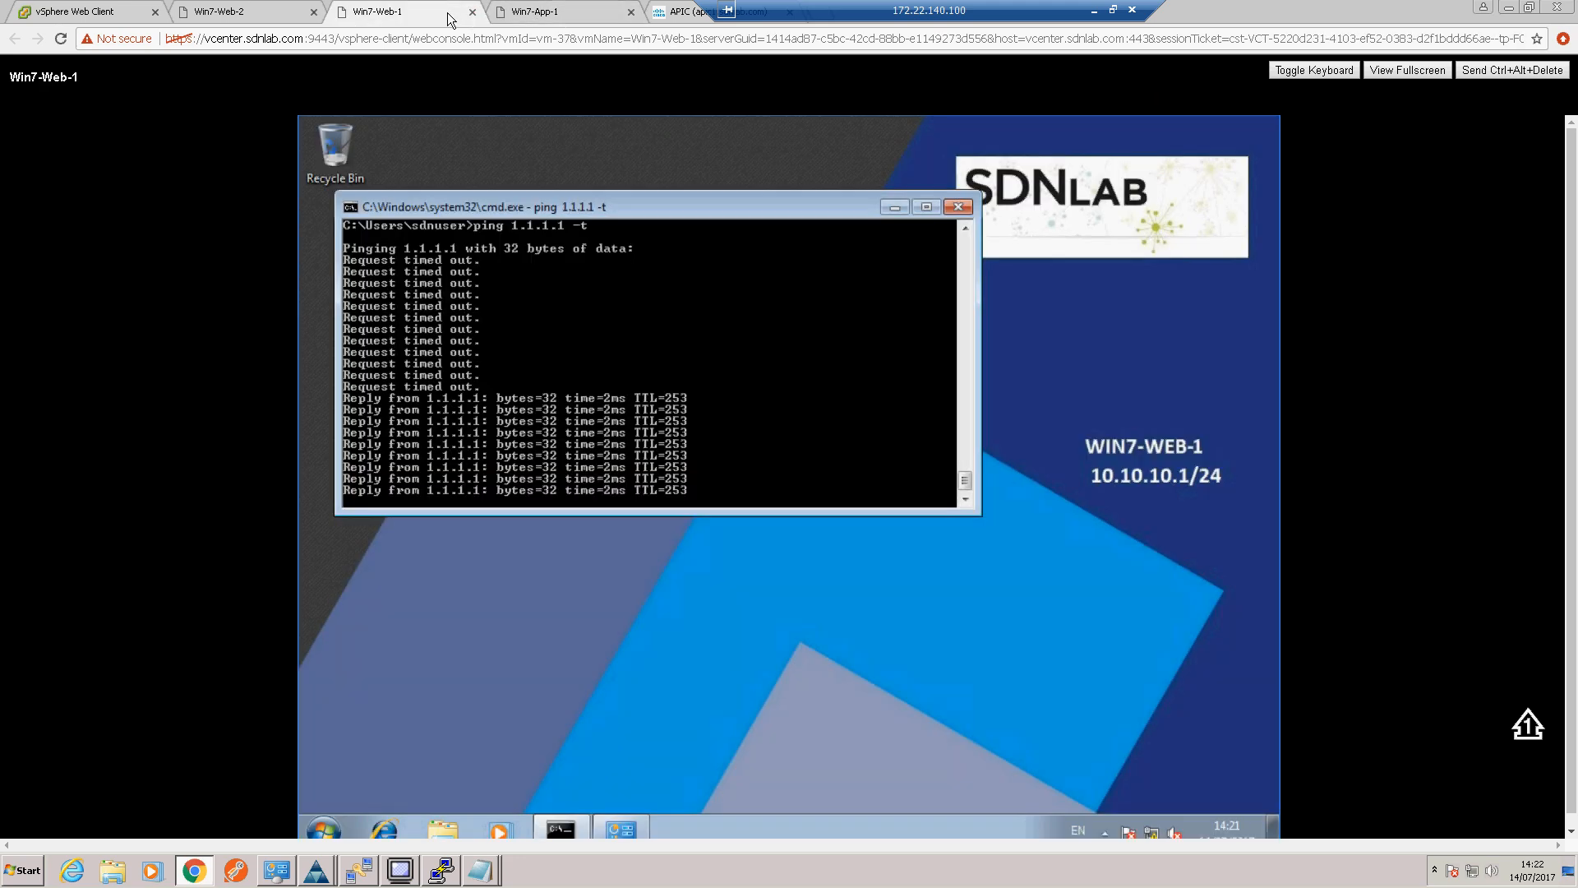
Step: Set the policy control enforcement preference of sdnlab-vrf back to Enforced in APIC, submit the changes, and recheck the ping on Win7-Web-1
{"action": "left_click", "coordinate": [680, 11]}
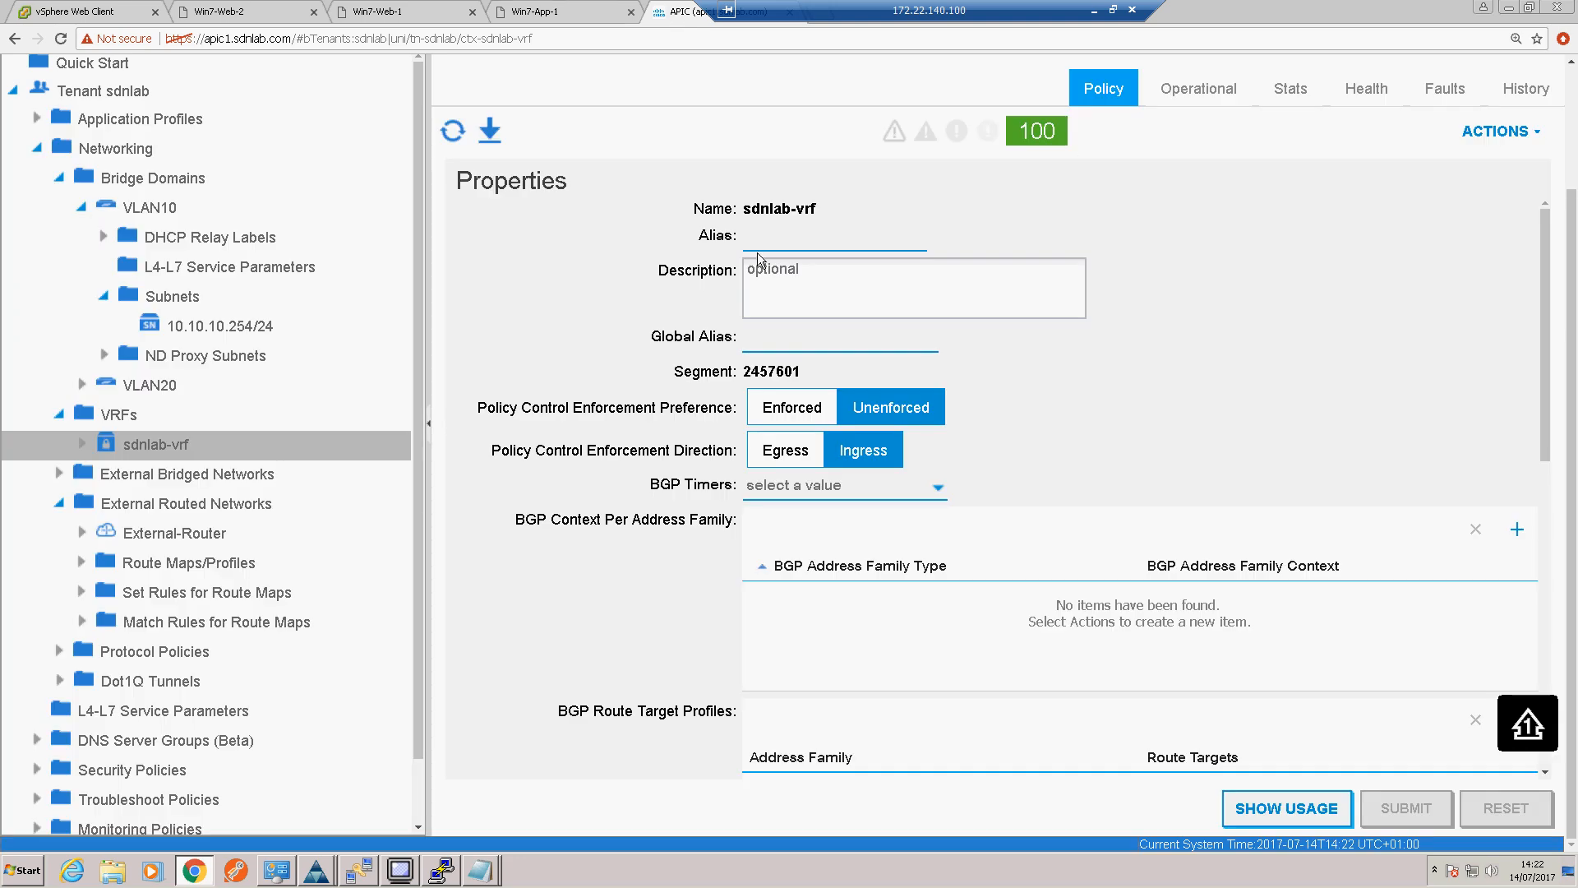
{"action": "left_click", "coordinate": [791, 410]}
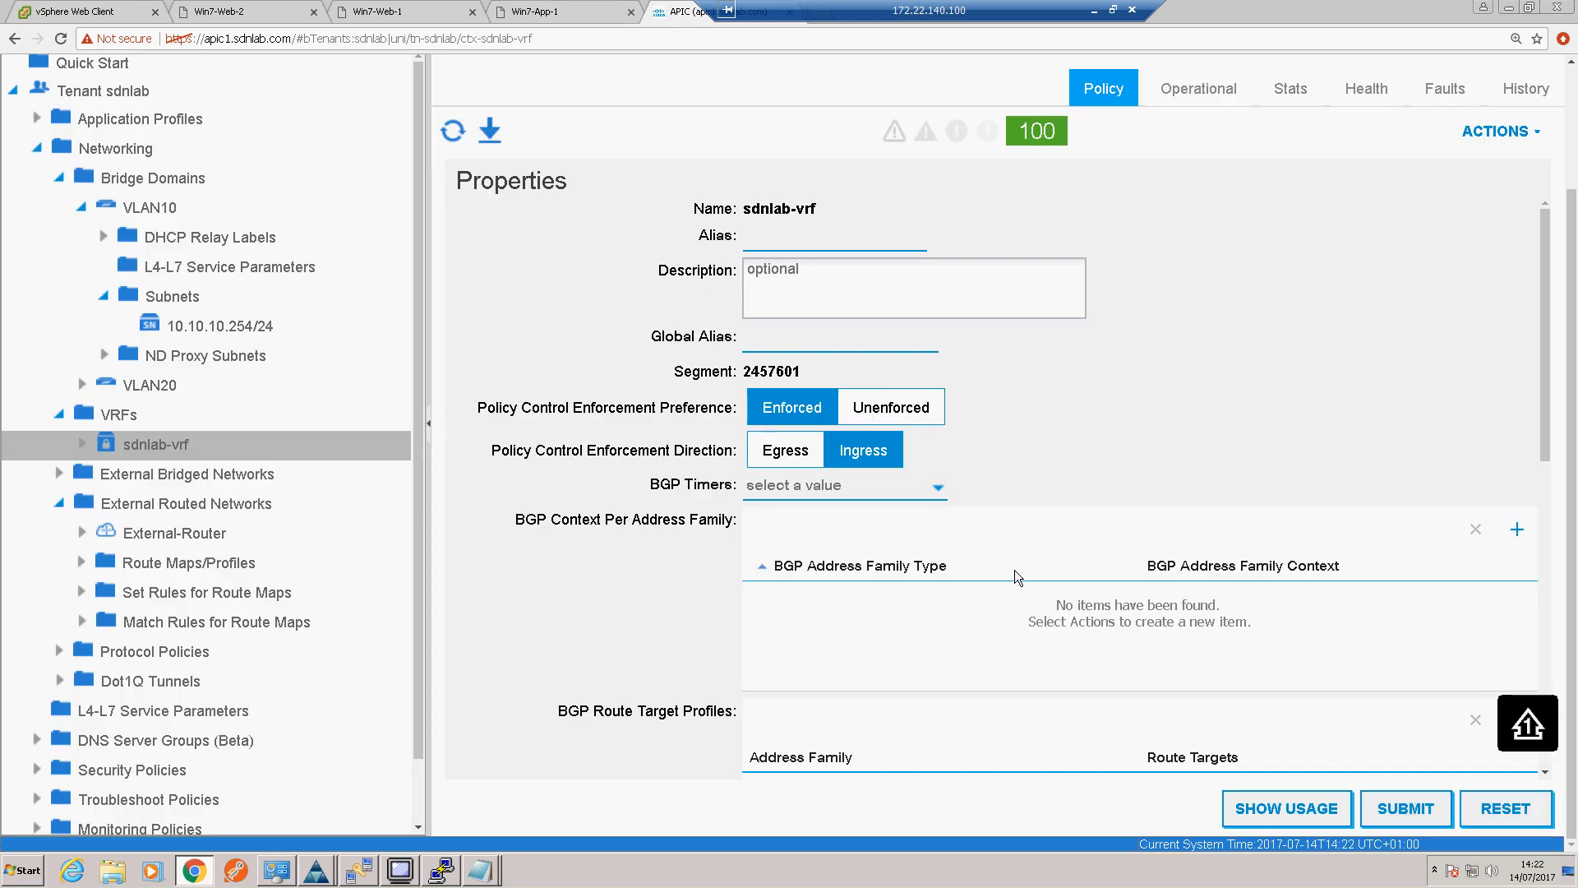
{"action": "left_click", "coordinate": [1407, 810]}
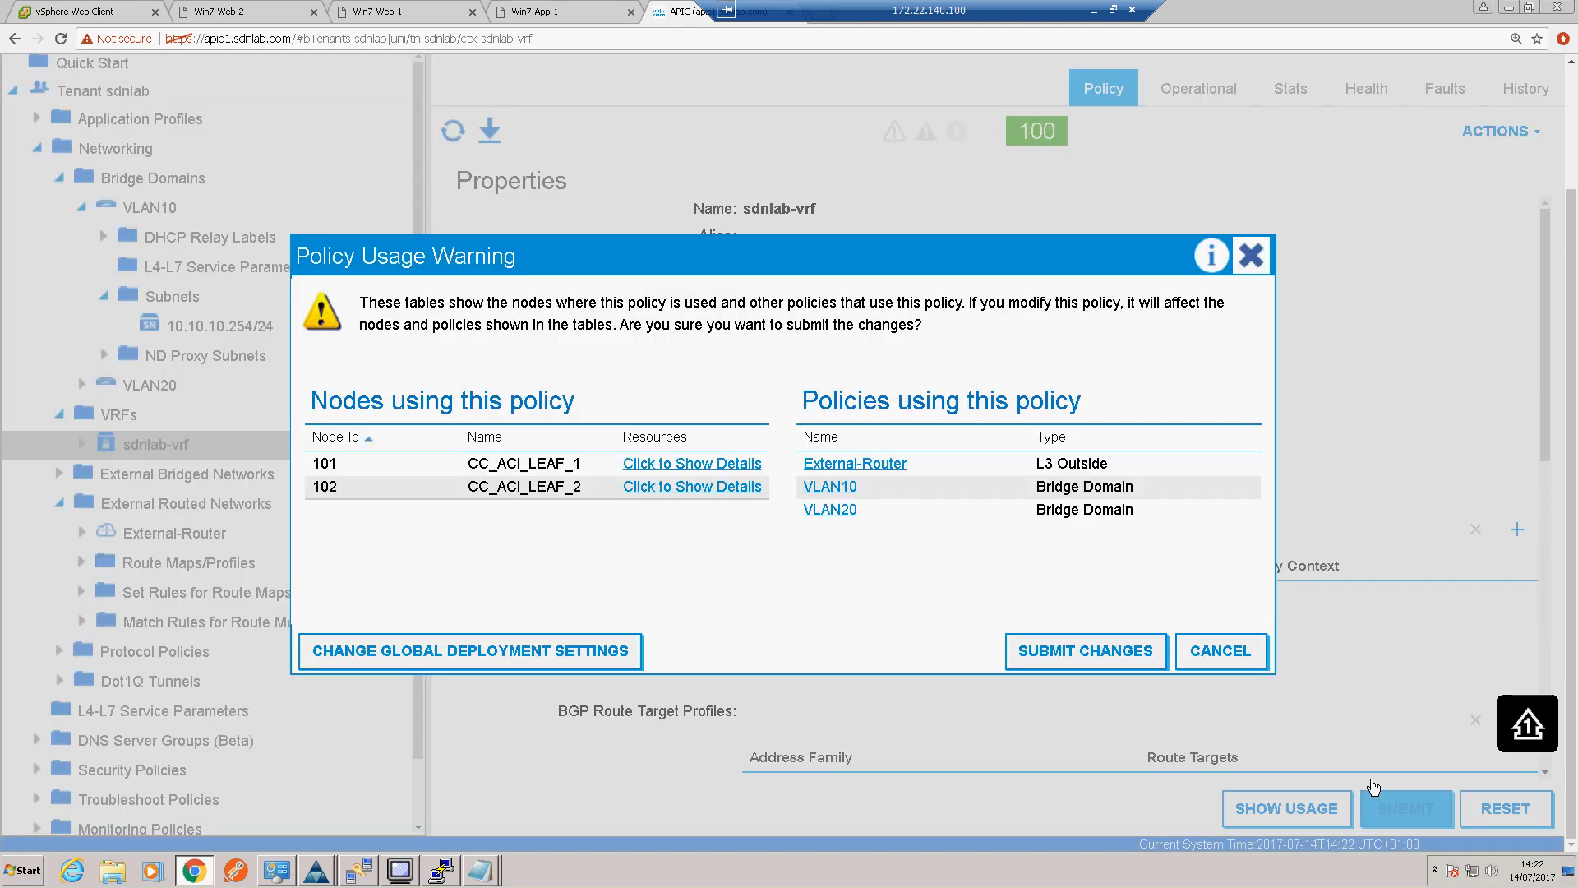
{"action": "left_click", "coordinate": [1083, 641]}
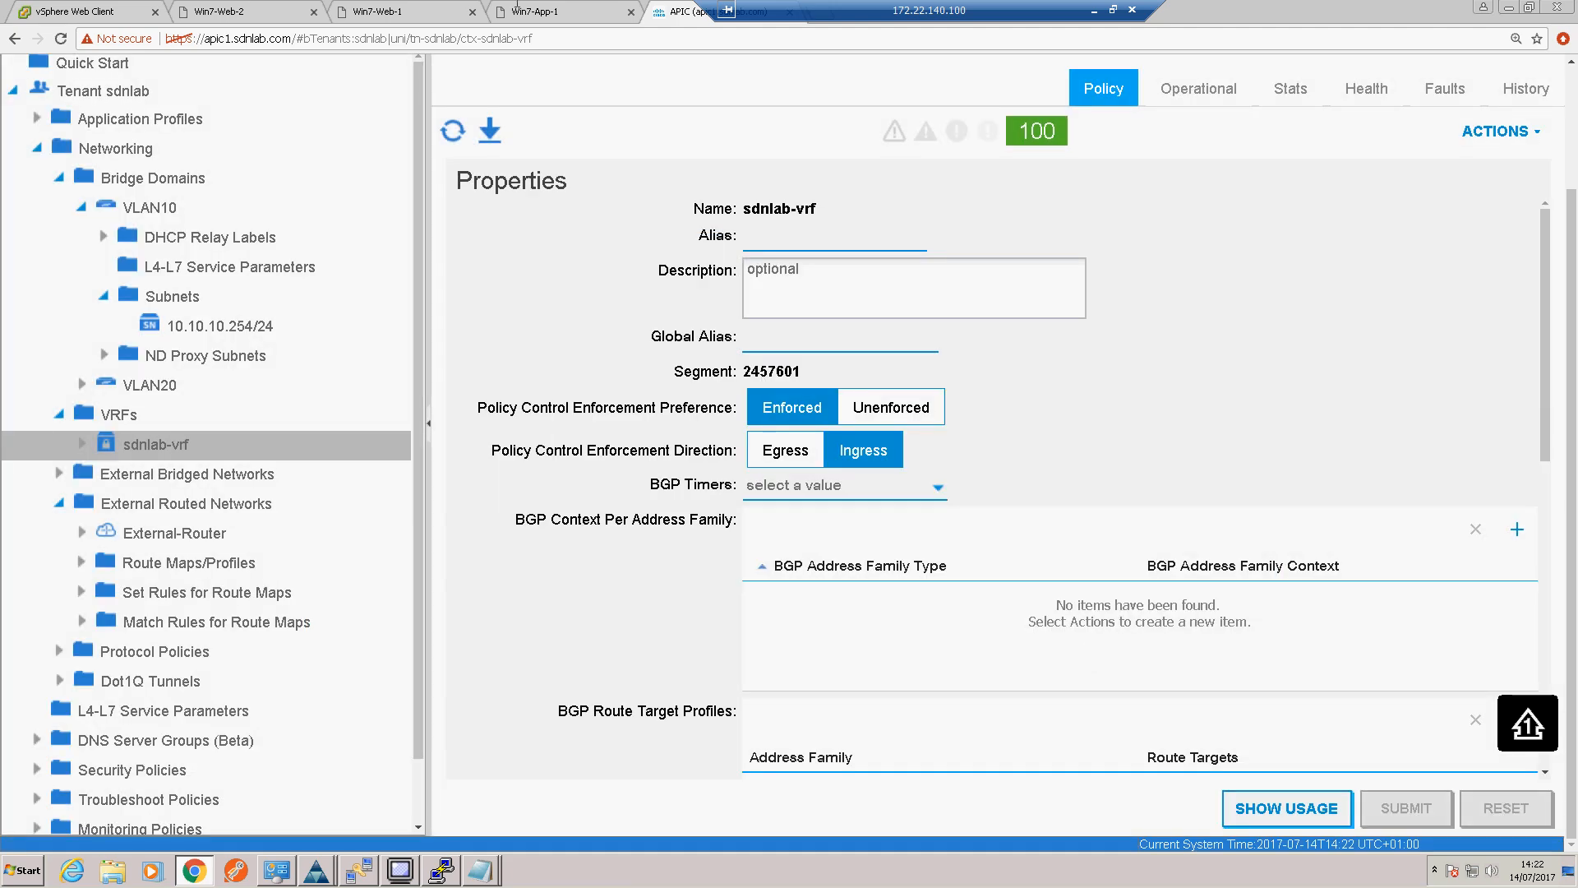
{"action": "left_click", "coordinate": [398, 13]}
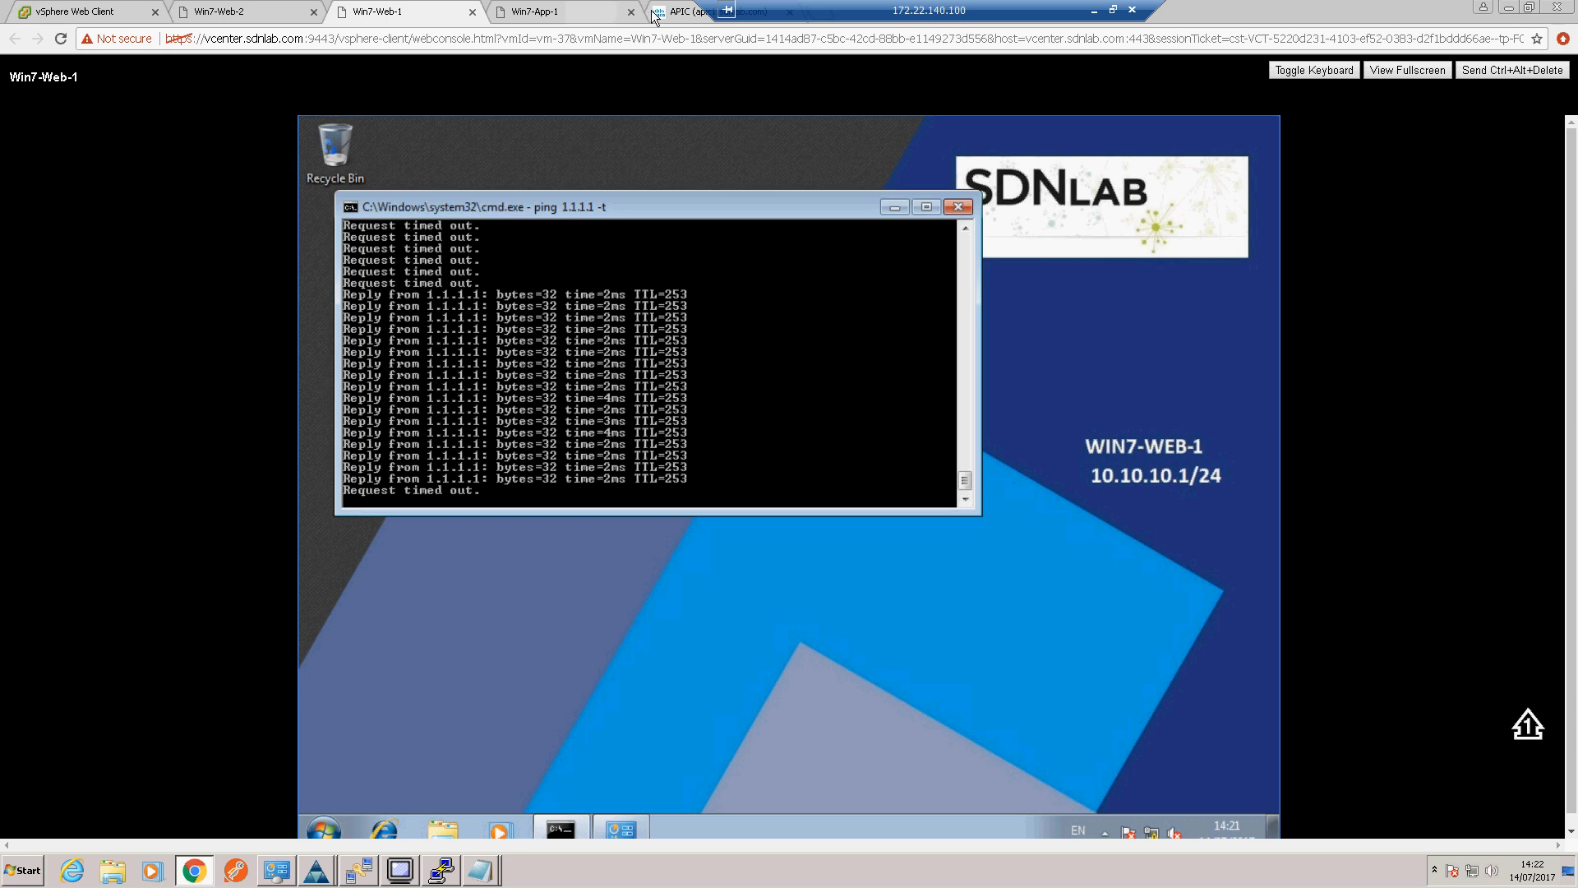
Step: In APIC, add common/default as a provided contract to the Internet network of the External-Router L3 Out
{"action": "left_click", "coordinate": [682, 14]}
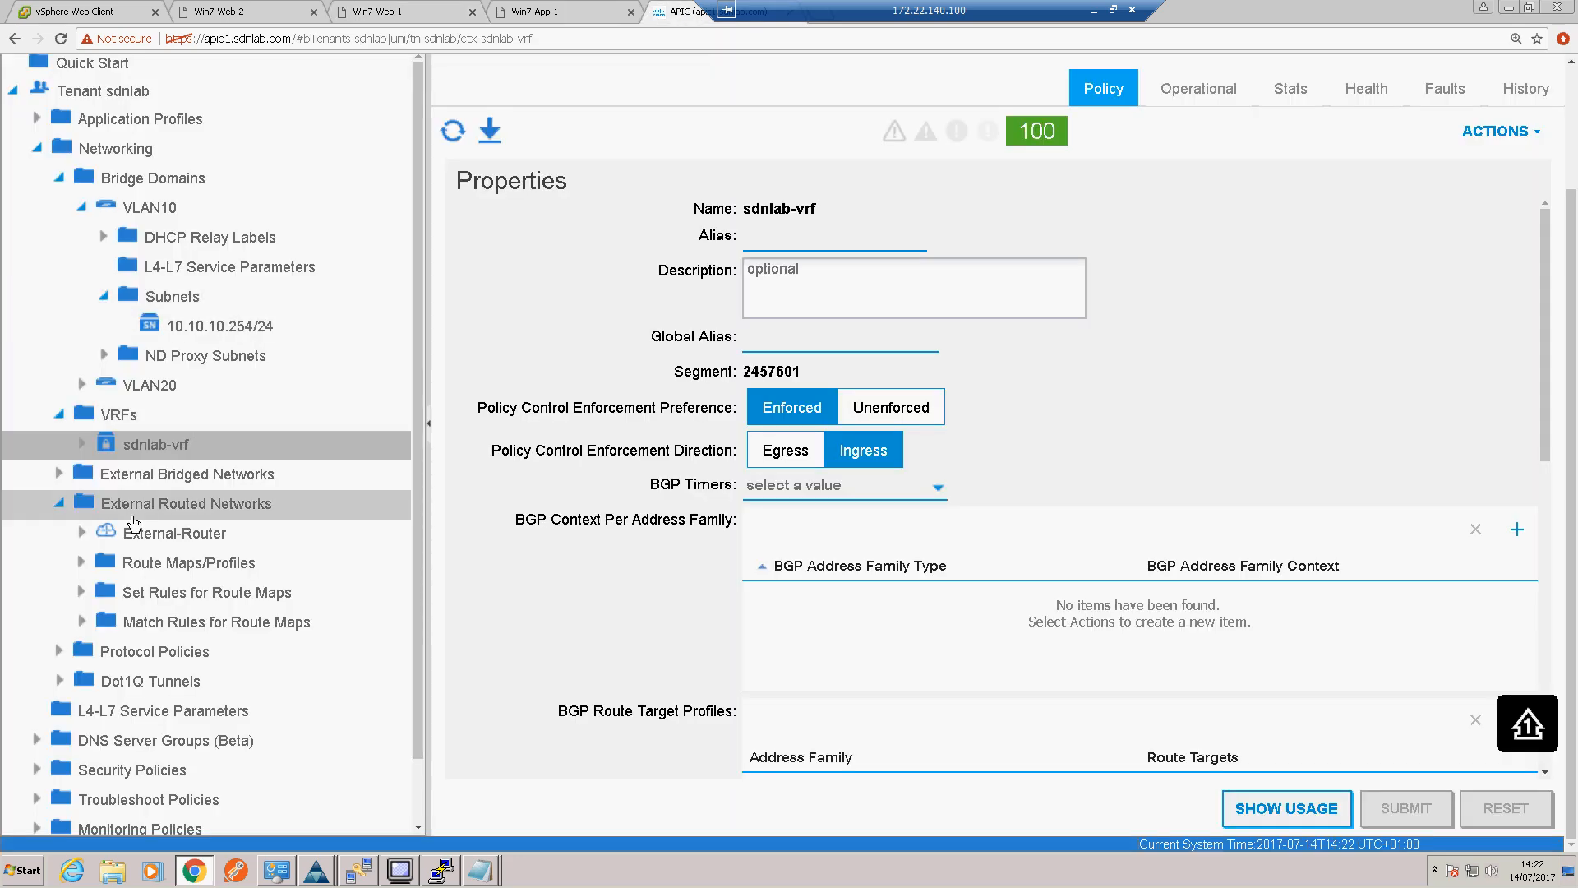
{"action": "left_click", "coordinate": [81, 533]}
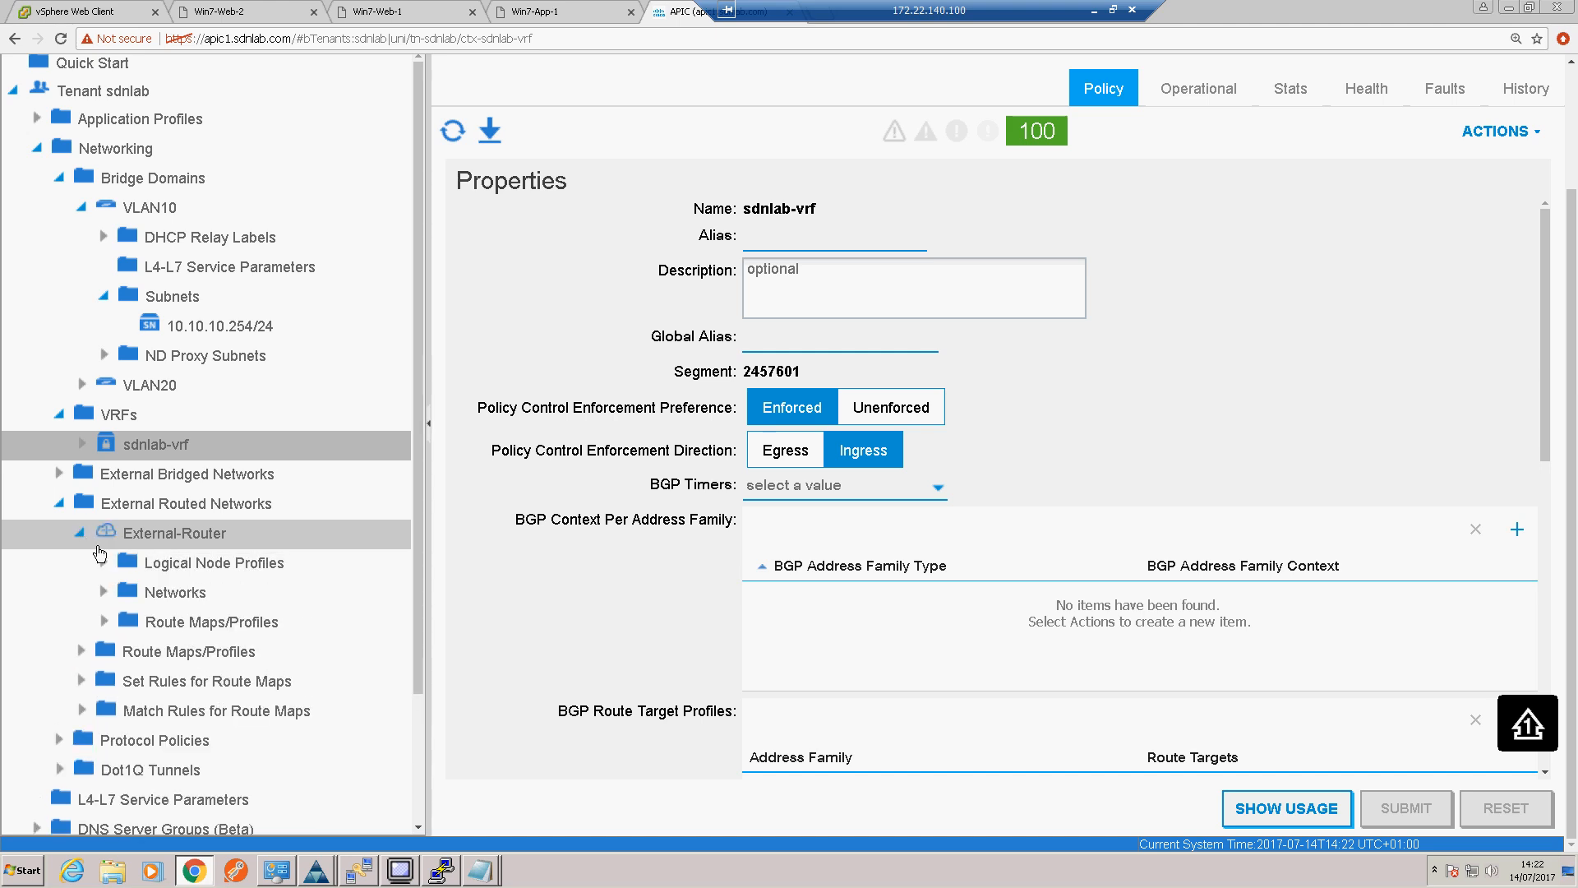
{"action": "left_click", "coordinate": [127, 597]}
{"action": "left_click", "coordinate": [125, 621]}
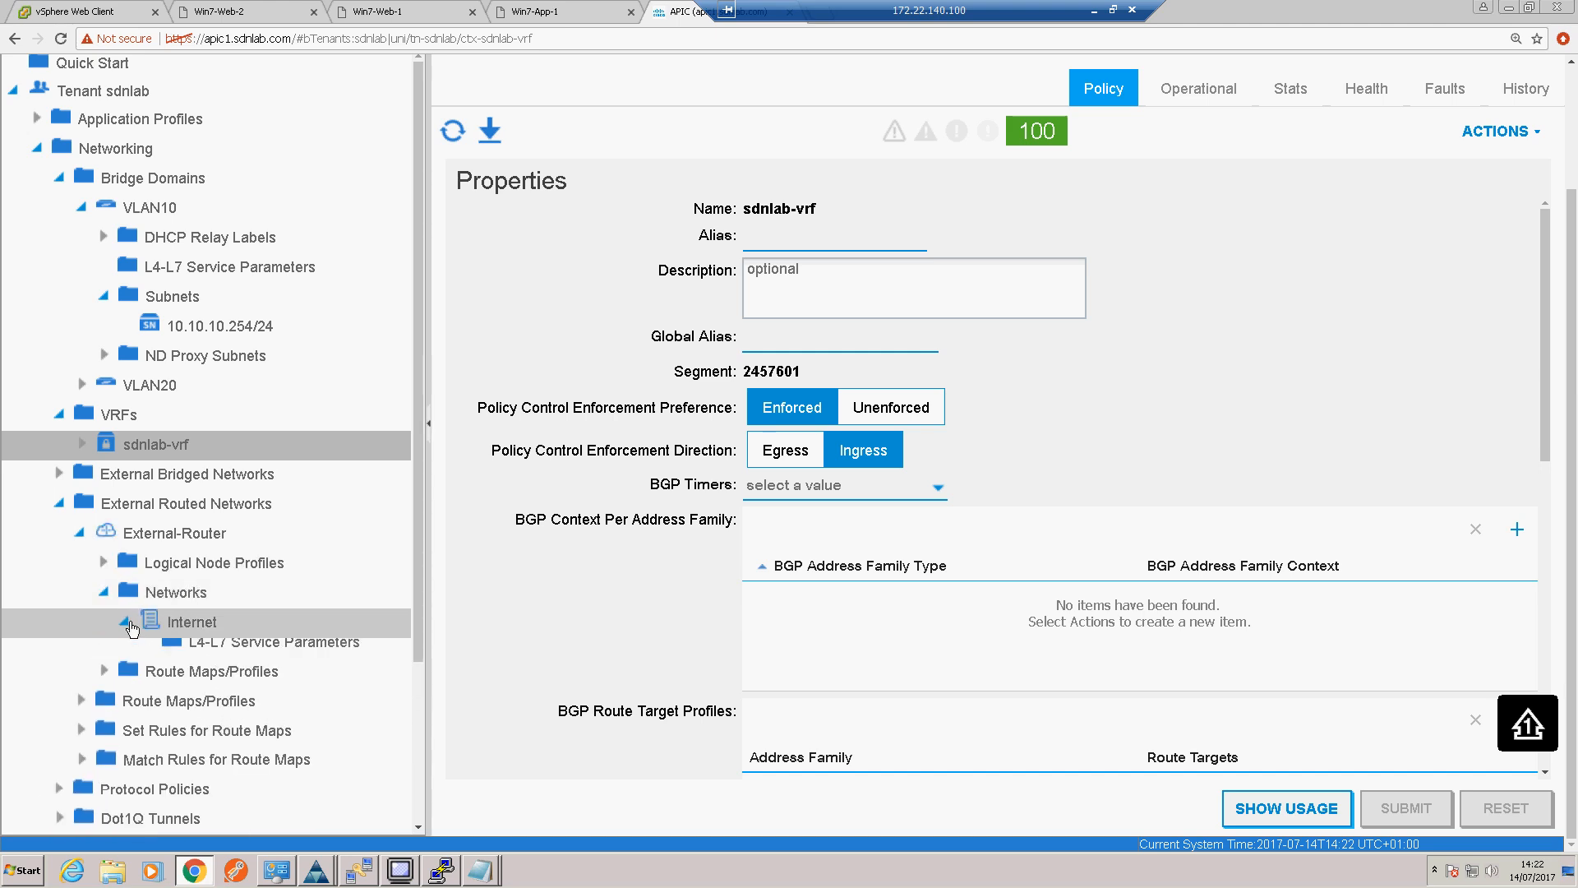
{"action": "left_click", "coordinate": [205, 624]}
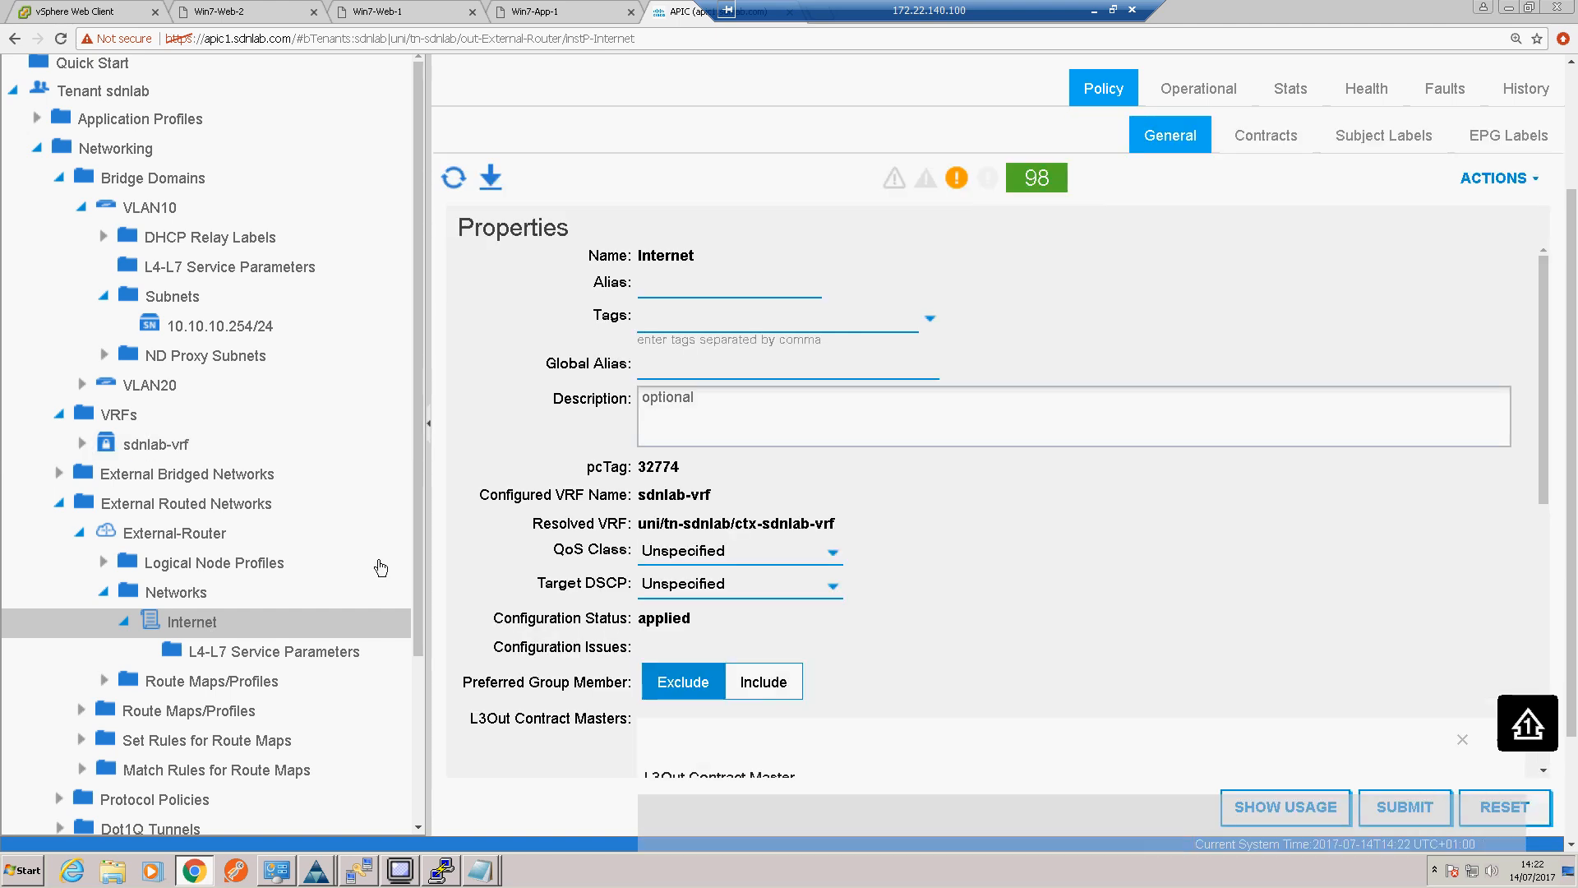
{"action": "left_click", "coordinate": [1244, 152]}
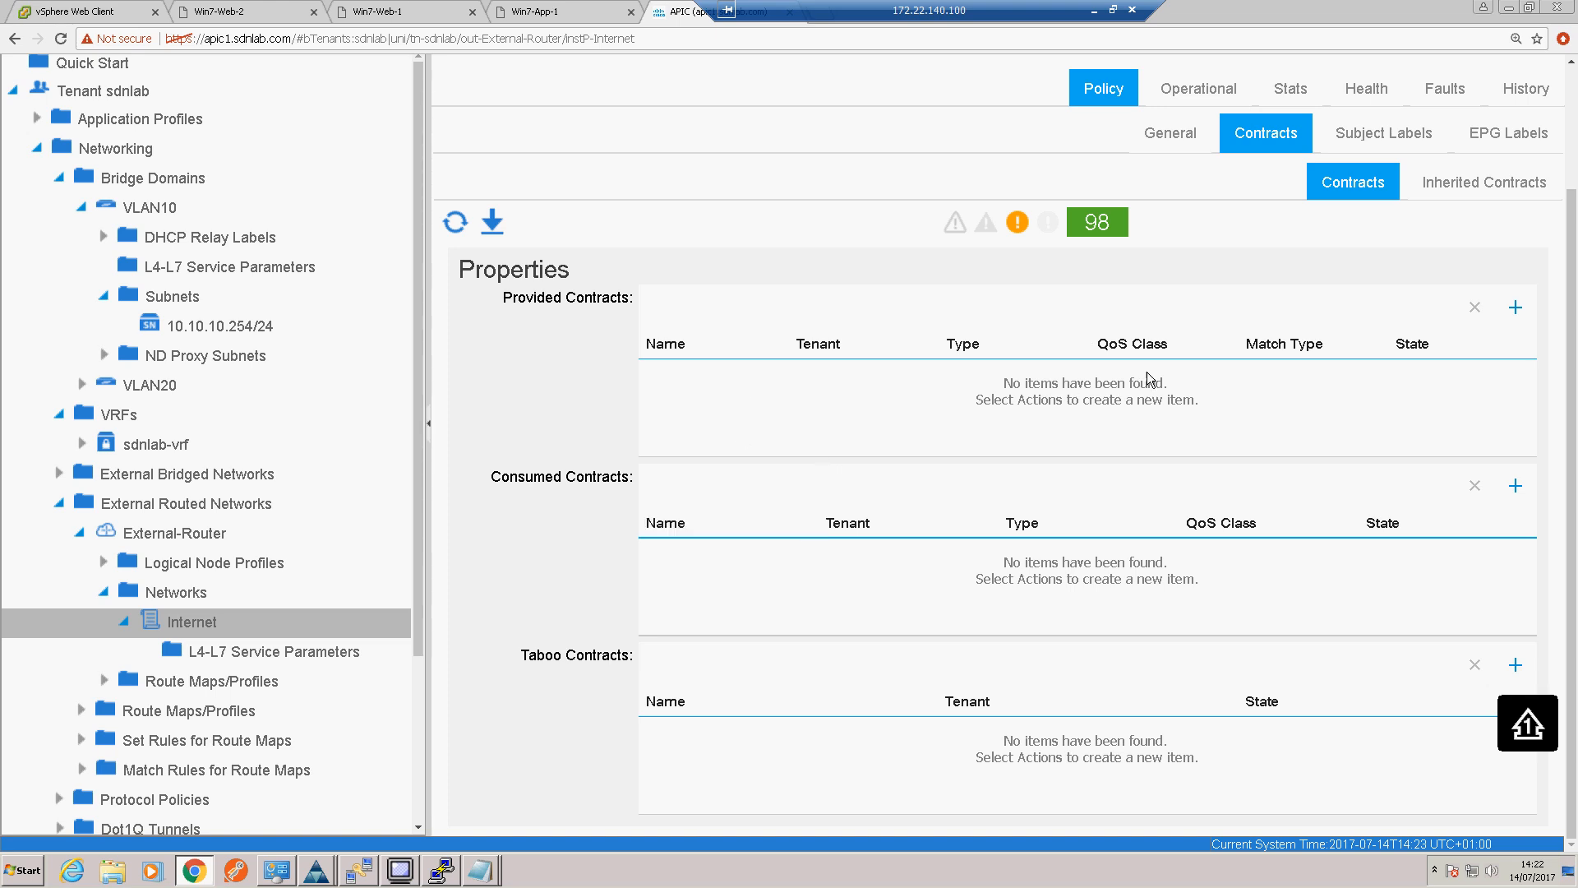
{"action": "left_click", "coordinate": [1515, 308]}
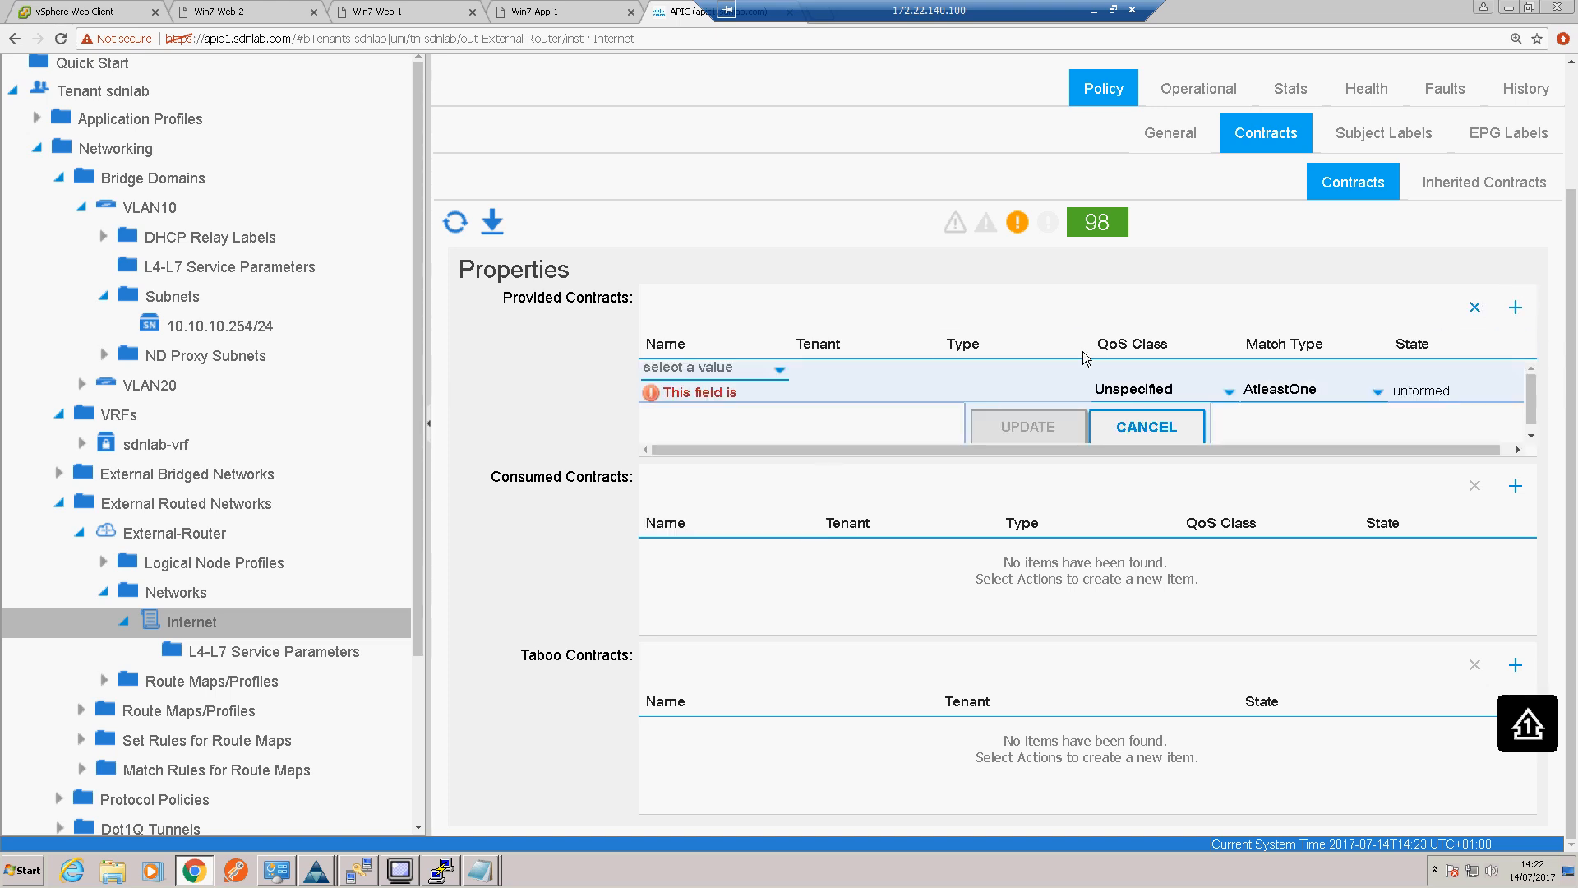
{"action": "left_click", "coordinate": [781, 374]}
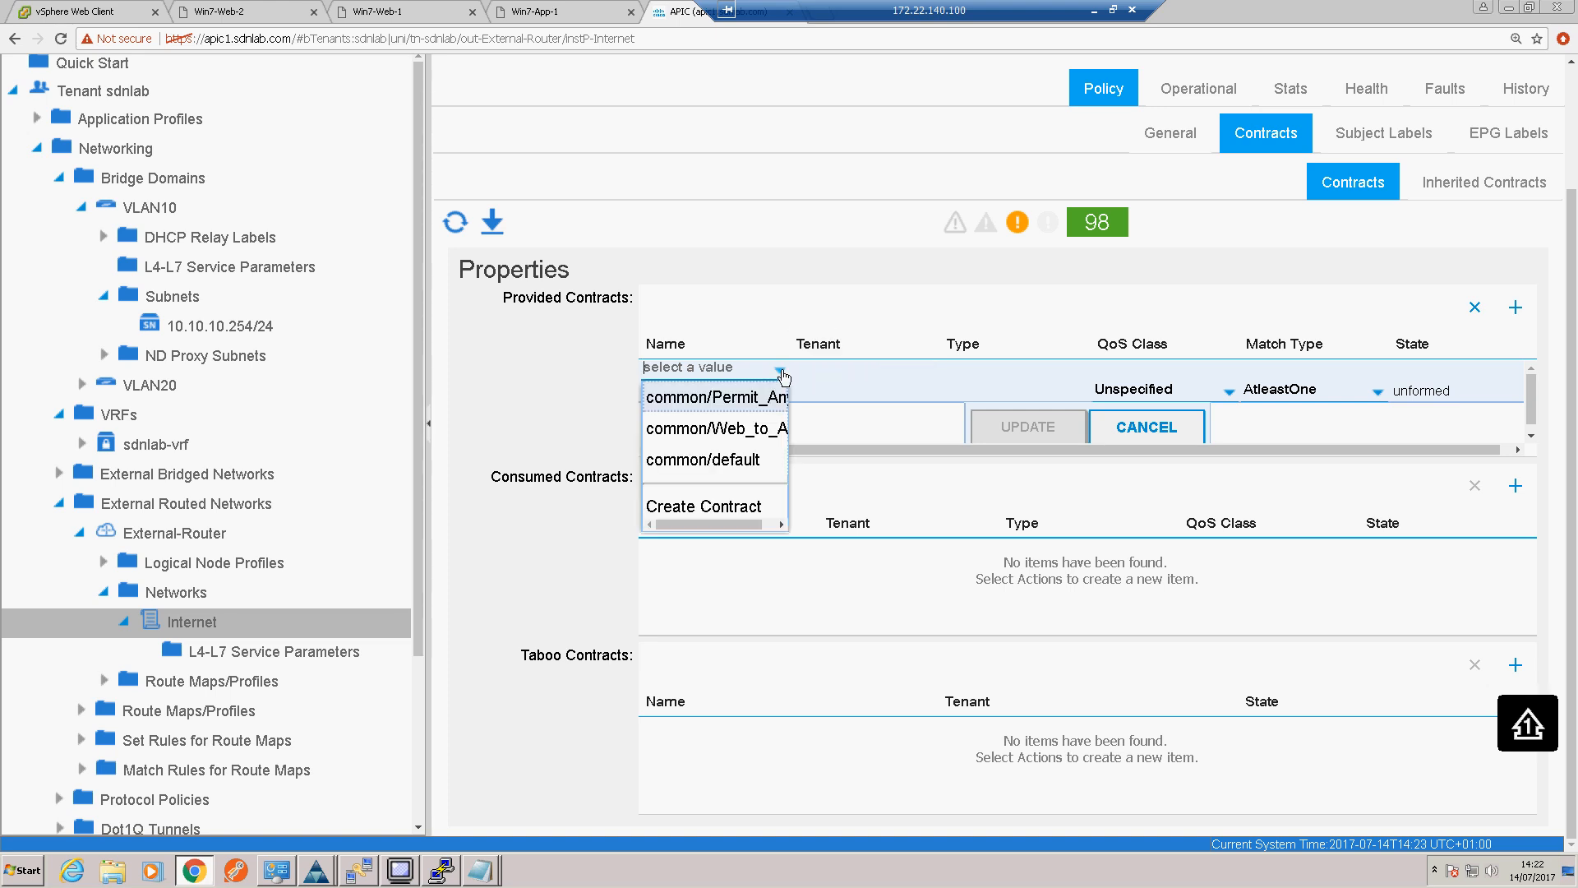
{"action": "left_click", "coordinate": [719, 461]}
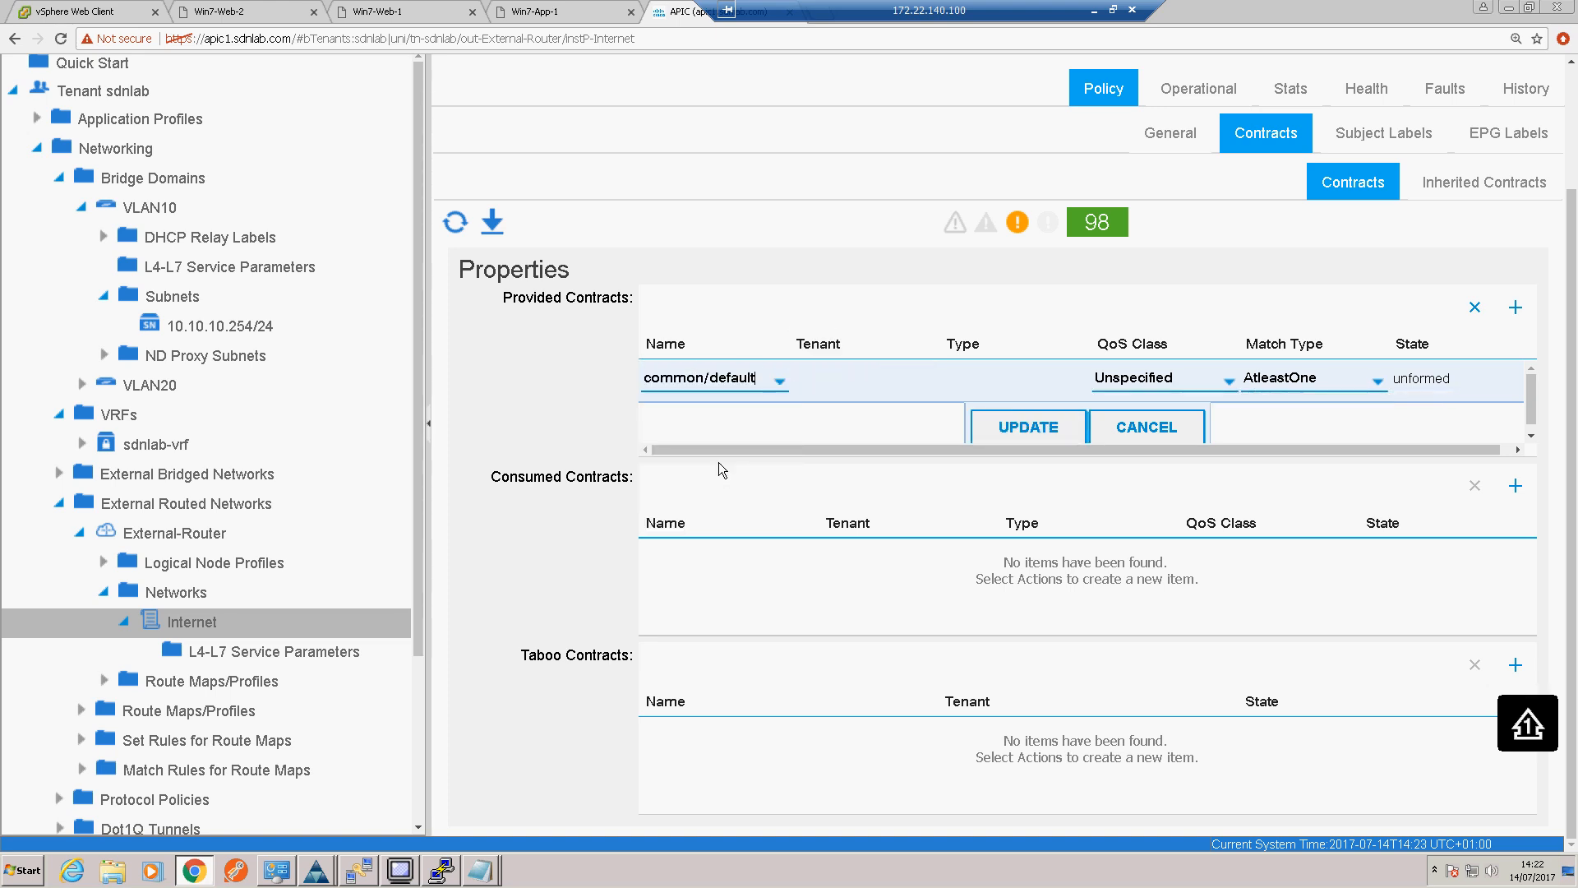
{"action": "left_click", "coordinate": [1017, 431]}
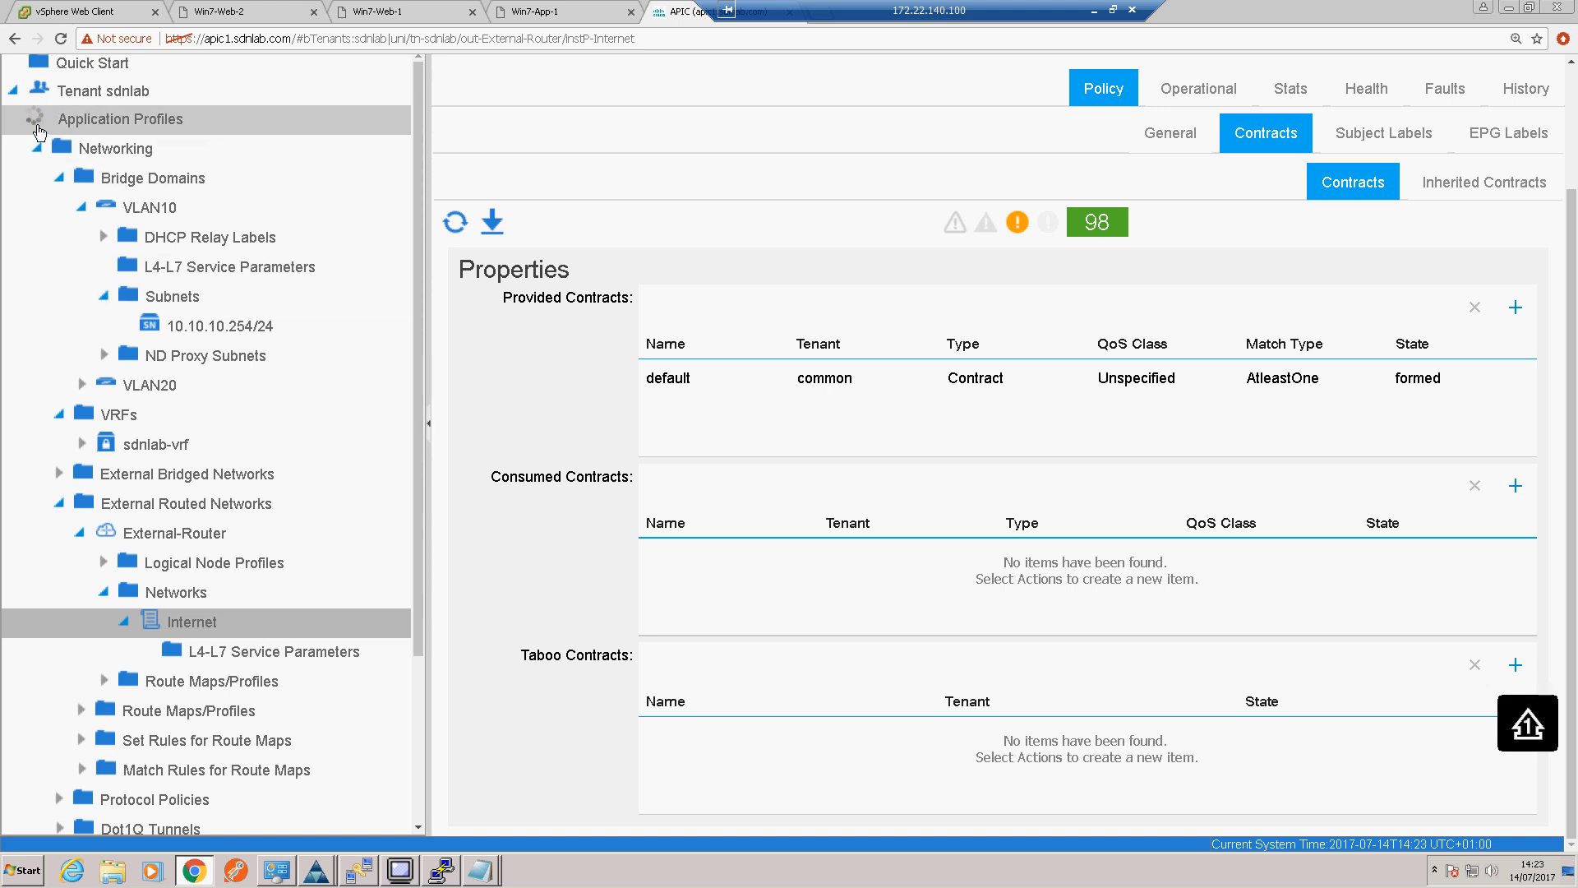
Step: Add common/default as a provided contract to the WEB EPG of the SDNLAB-APP application profile
{"action": "left_click", "coordinate": [37, 120]}
{"action": "left_click", "coordinate": [54, 150]}
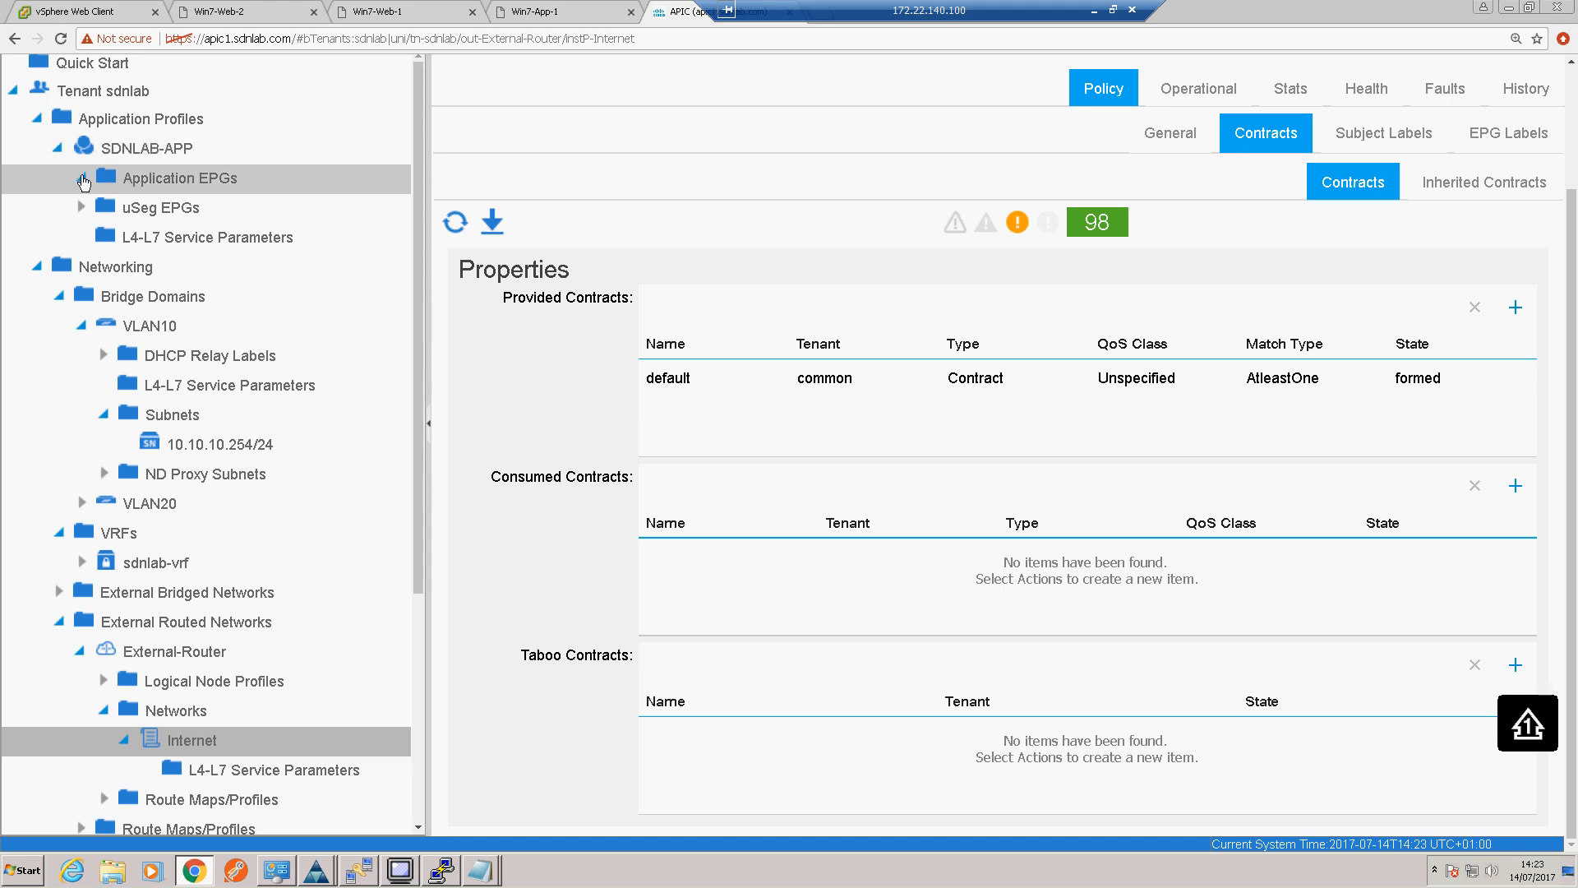
{"action": "left_click", "coordinate": [83, 179]}
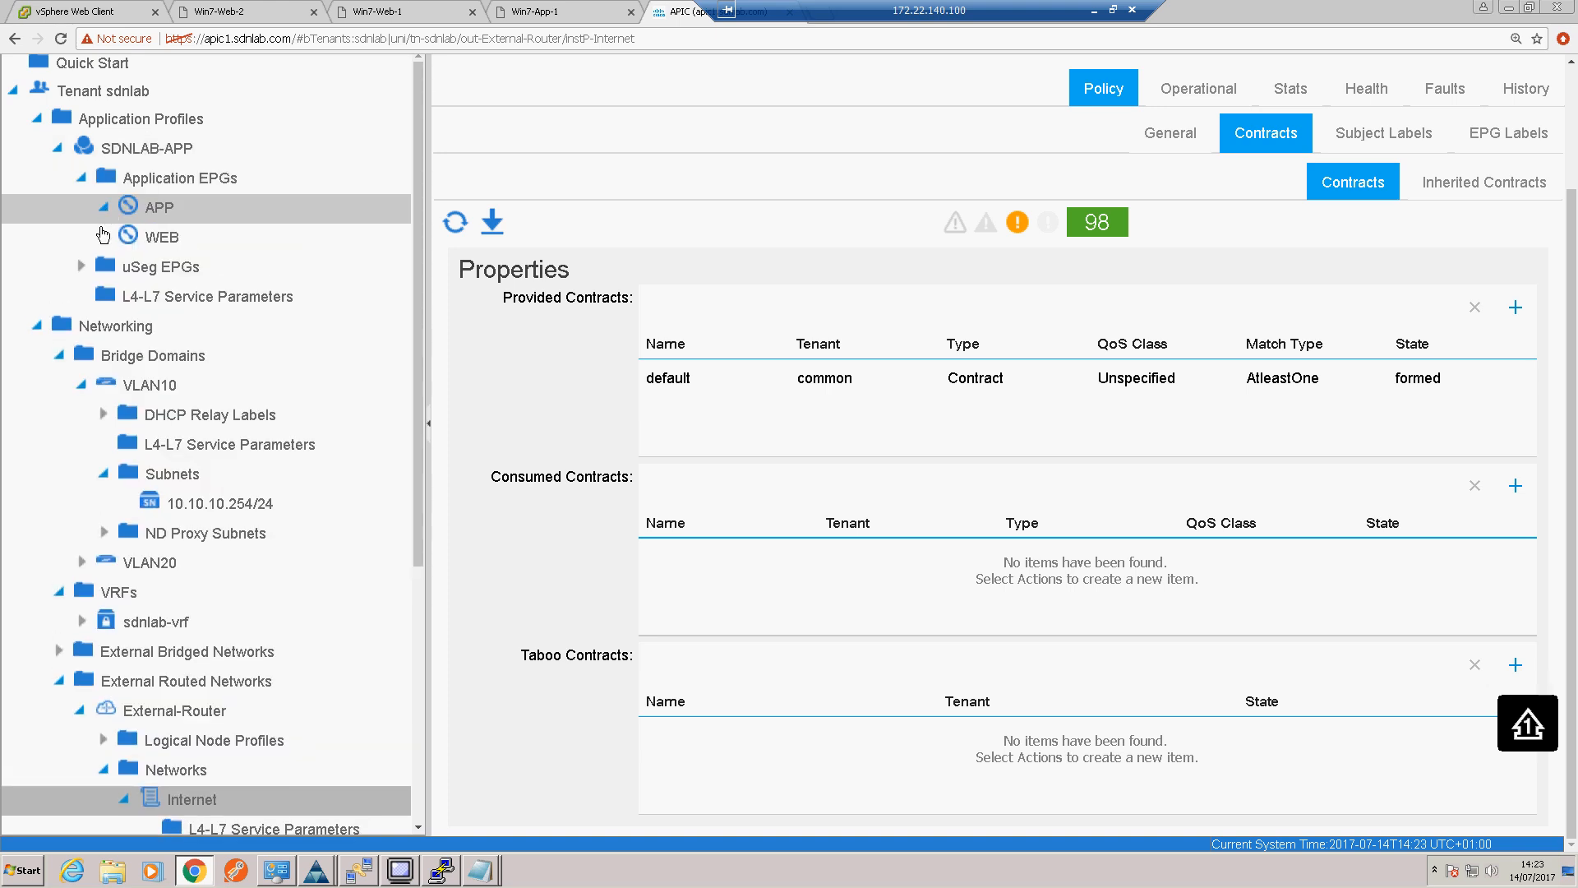
{"action": "left_click", "coordinate": [103, 238]}
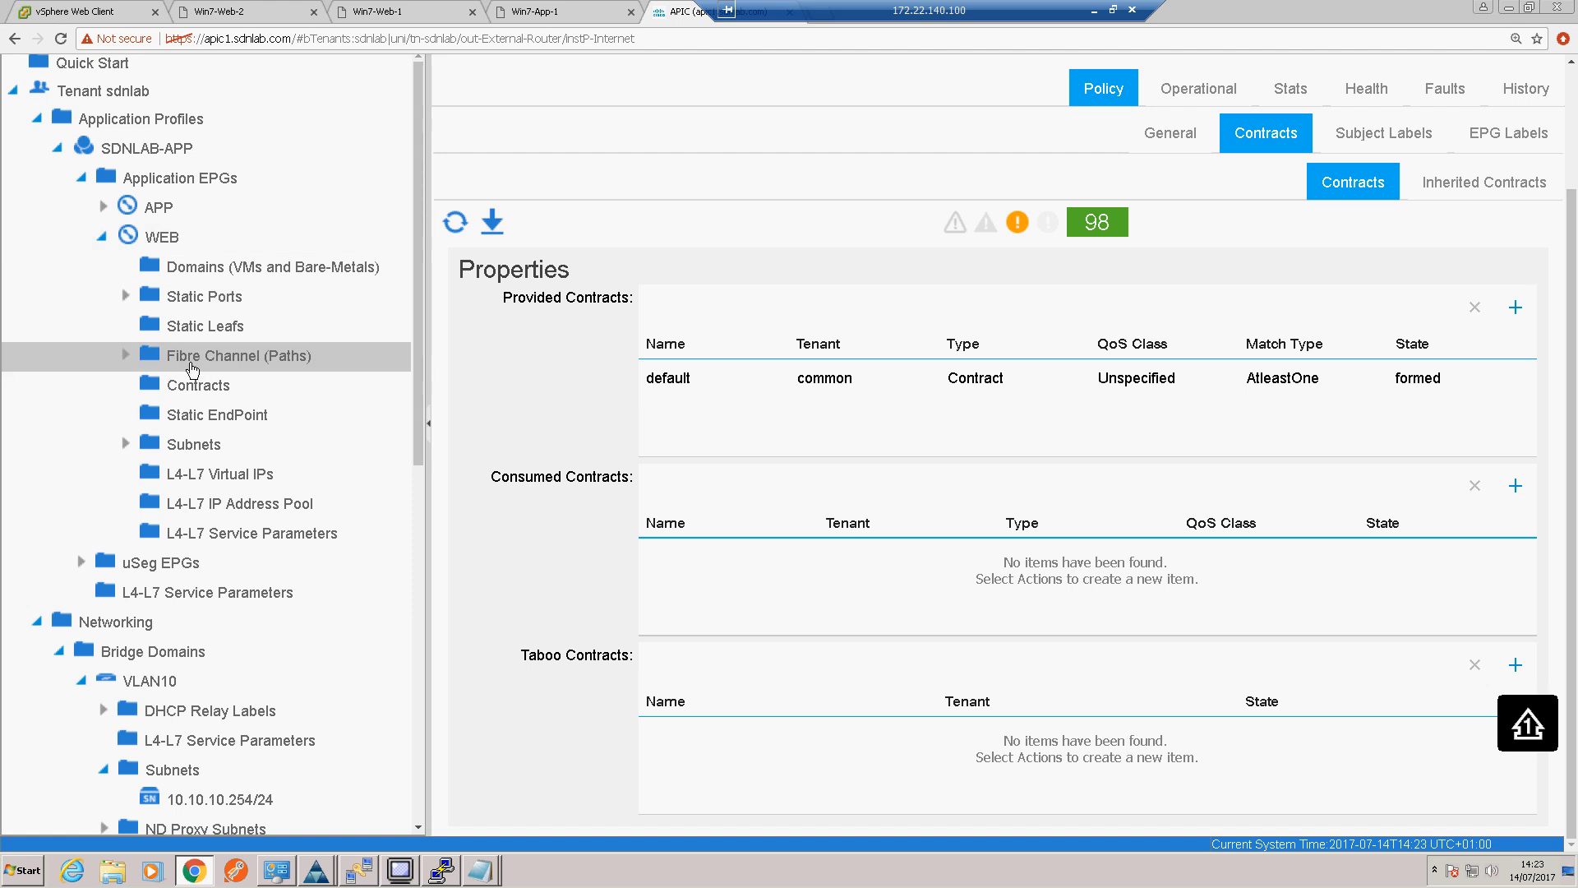
{"action": "left_click", "coordinate": [200, 388]}
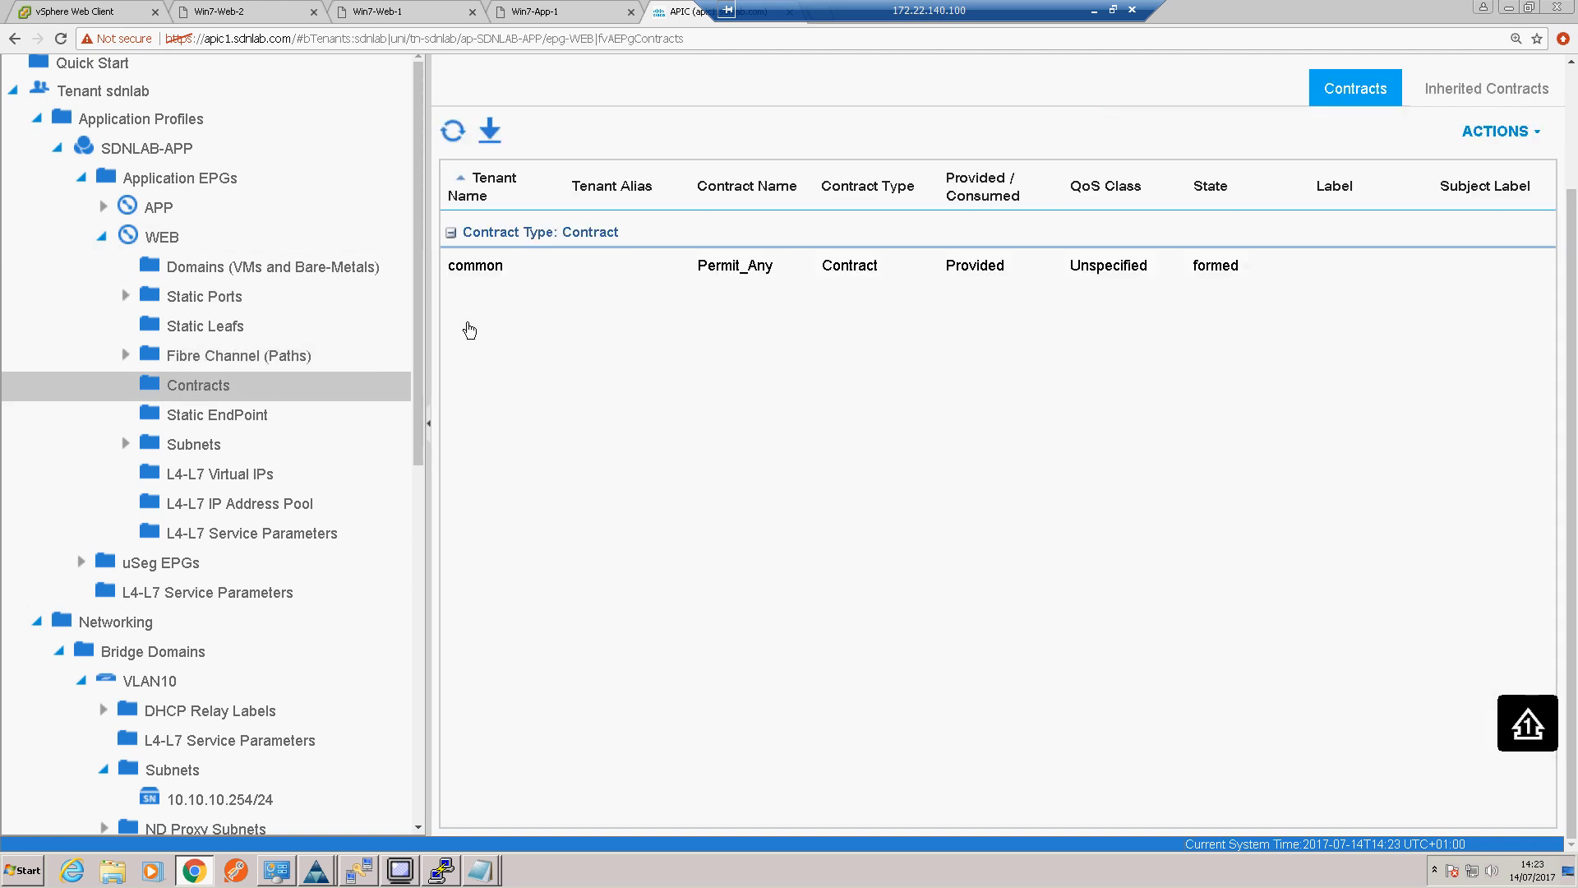
{"action": "right_click", "coordinate": [411, 386]}
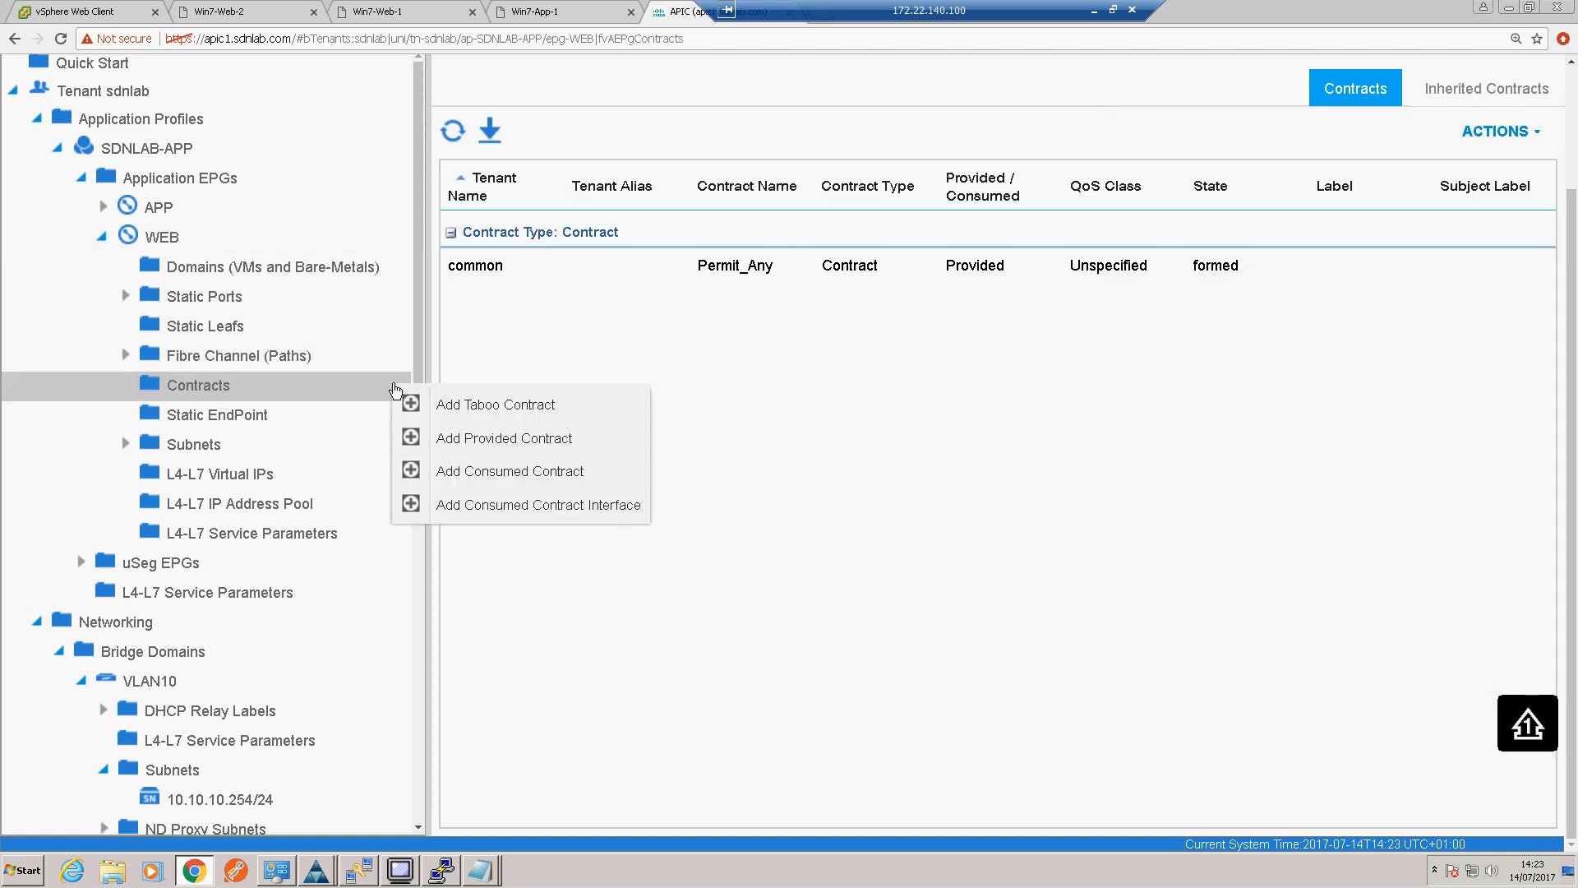
{"action": "left_click", "coordinate": [486, 439]}
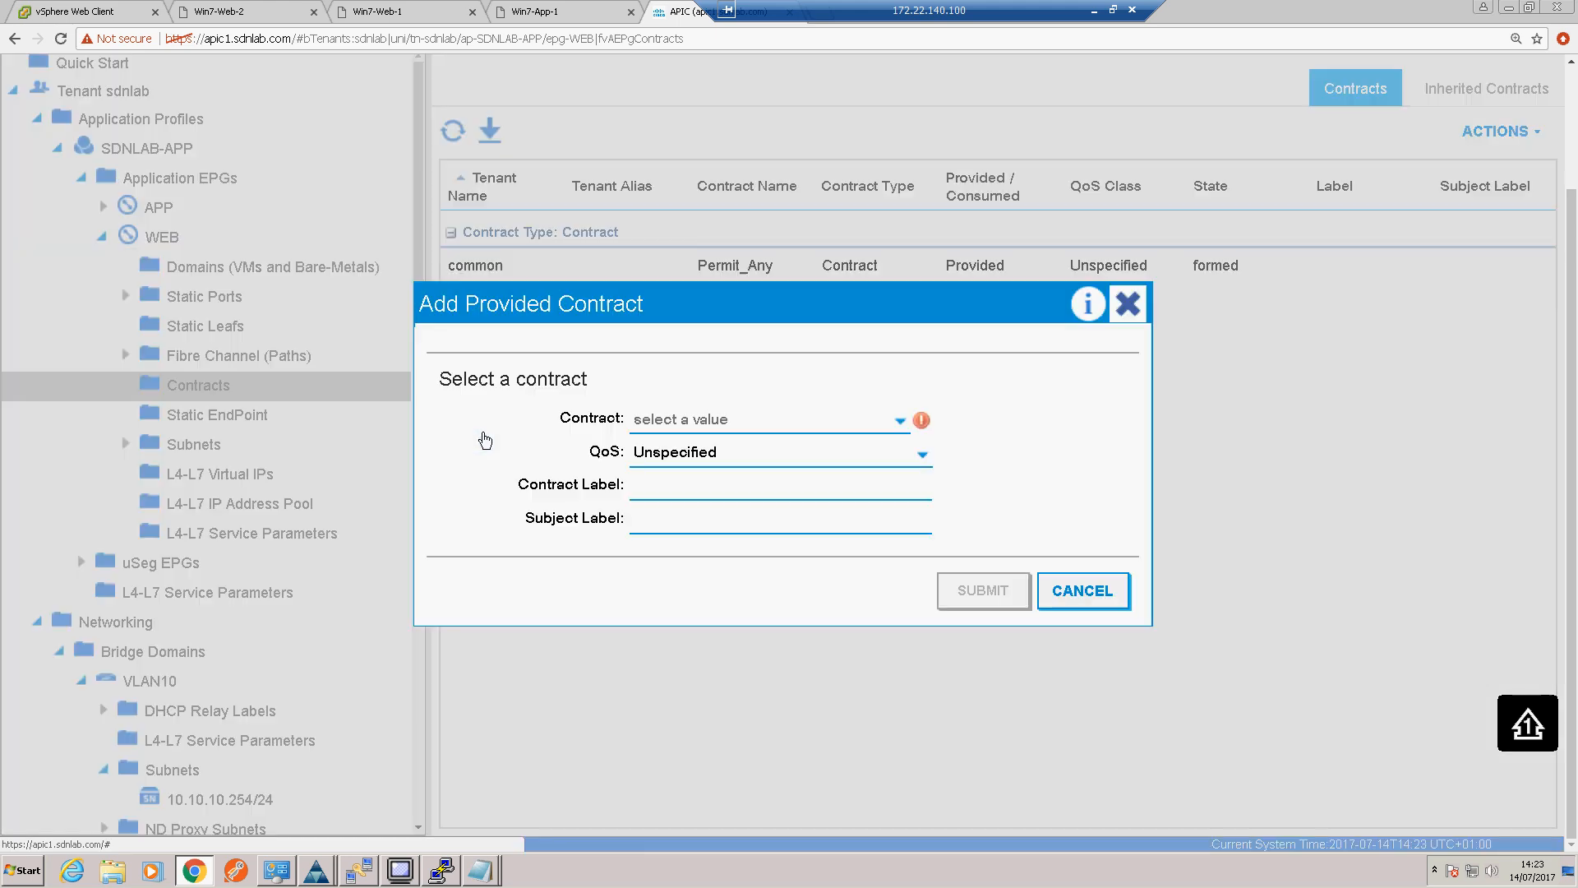
{"action": "left_click", "coordinate": [899, 418]}
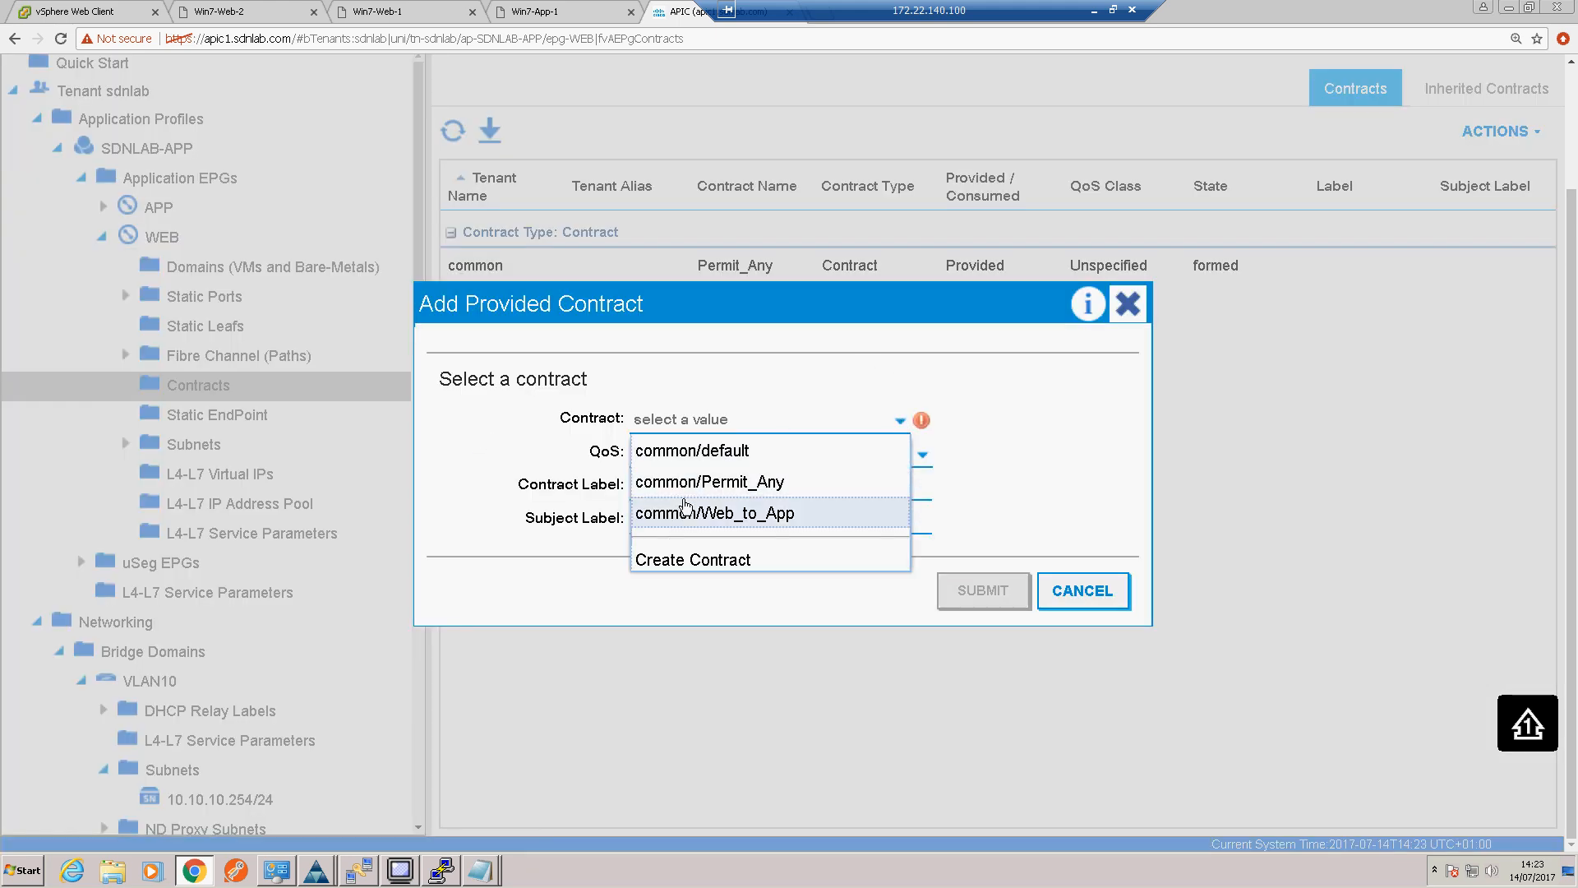
{"action": "left_click", "coordinate": [687, 452]}
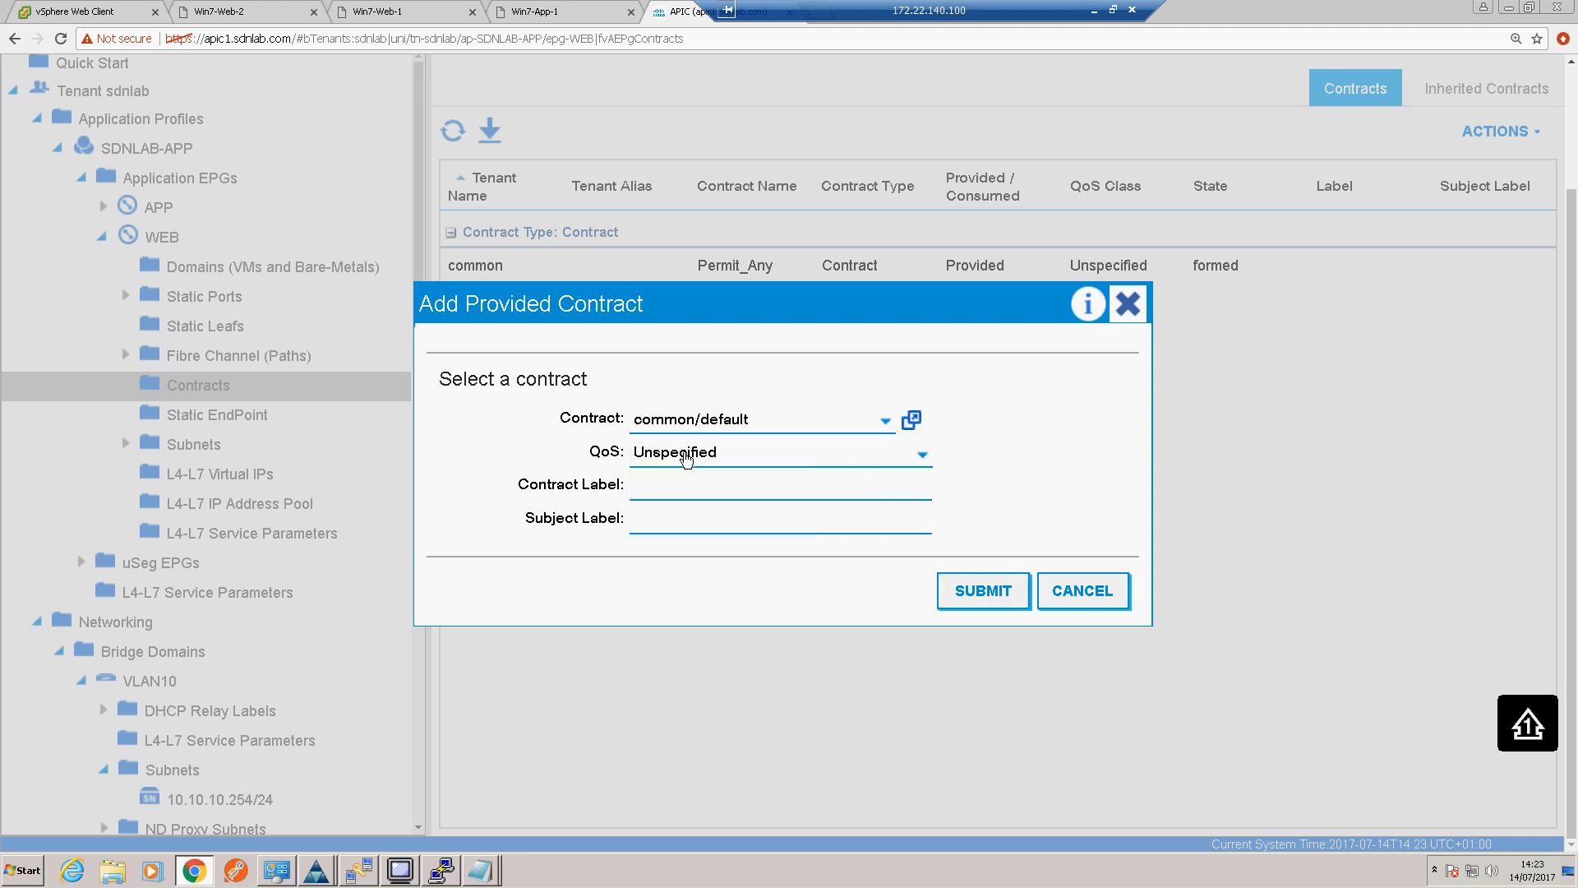
{"action": "left_click", "coordinate": [976, 589]}
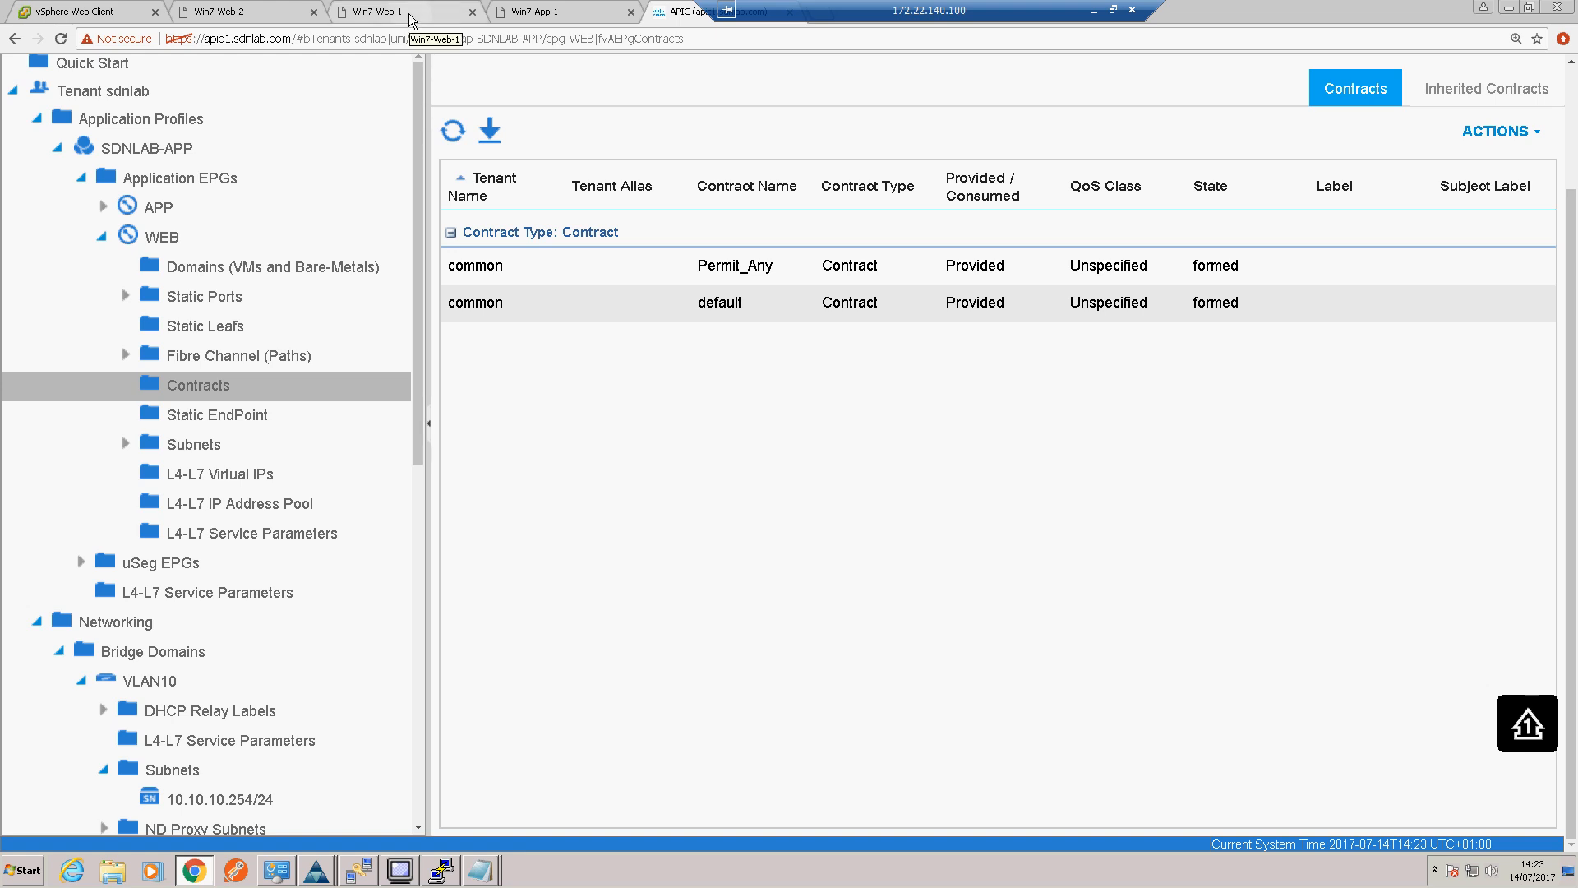
Step: Check the ping on the Win7-Web-1 console, and list the border router's OSPF routes in PuTTY with "sh ip route ospf"
{"action": "left_click", "coordinate": [411, 18]}
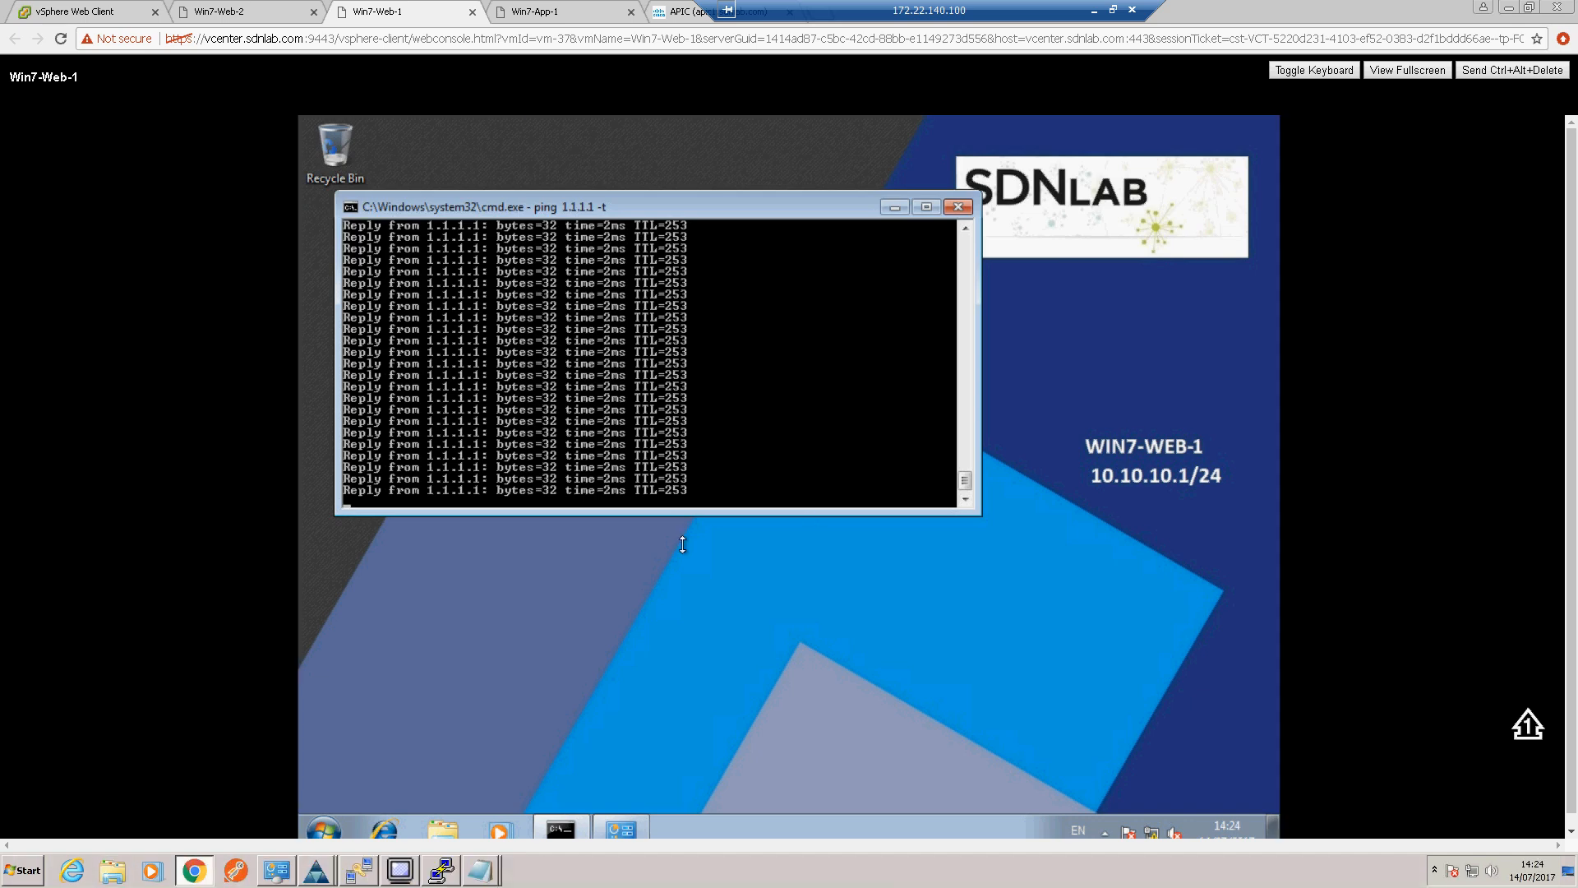
{"action": "left_click", "coordinate": [443, 876]}
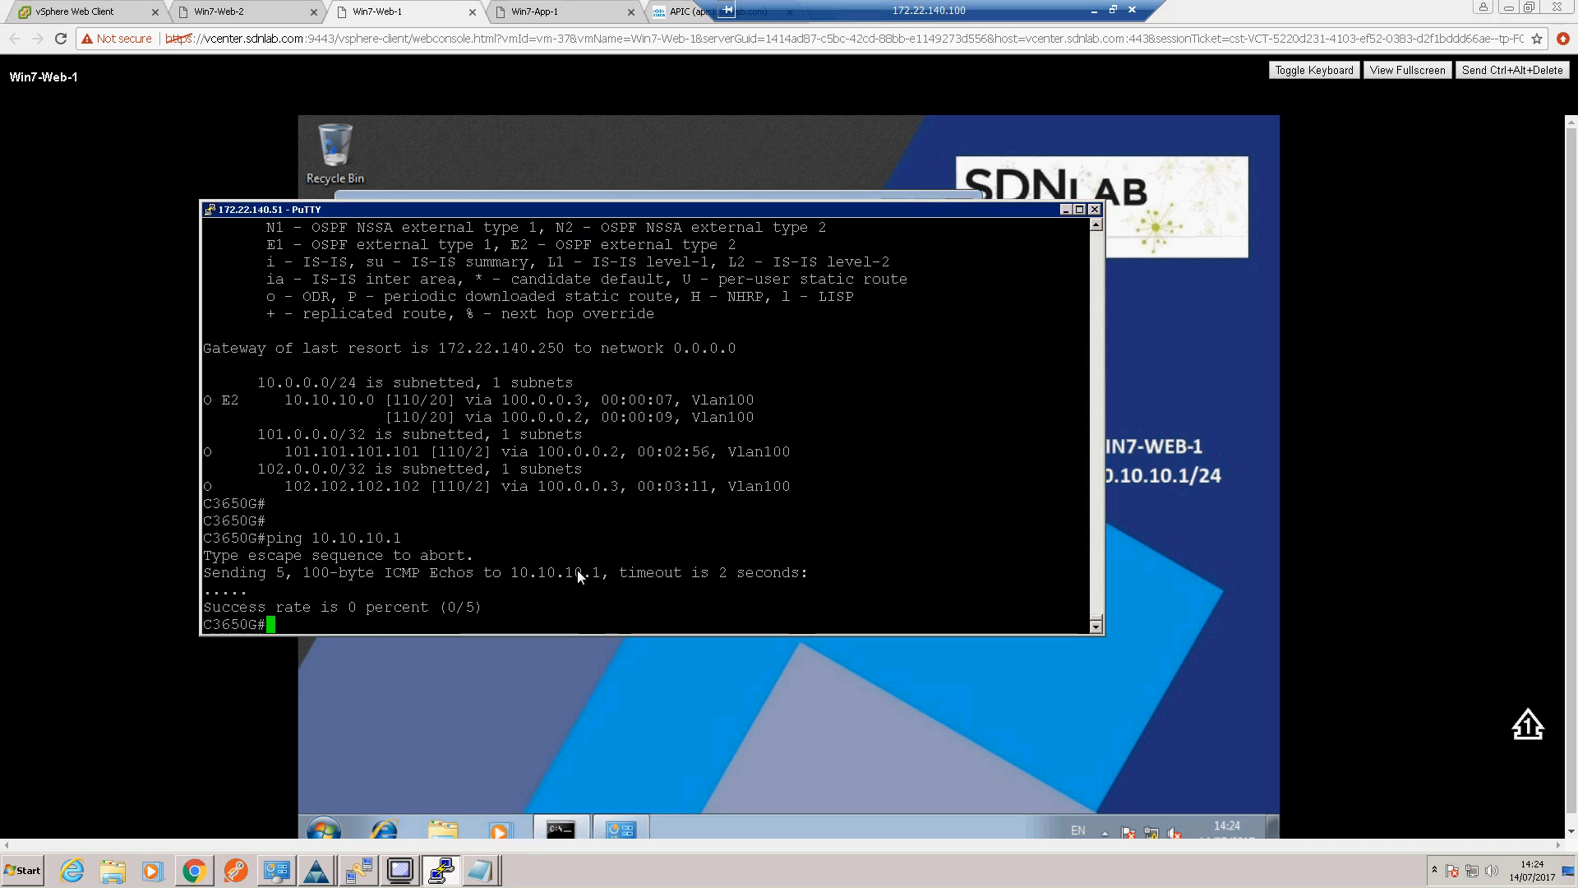
{"action": "key", "text": "Return"}
{"action": "key", "text": "Return"}
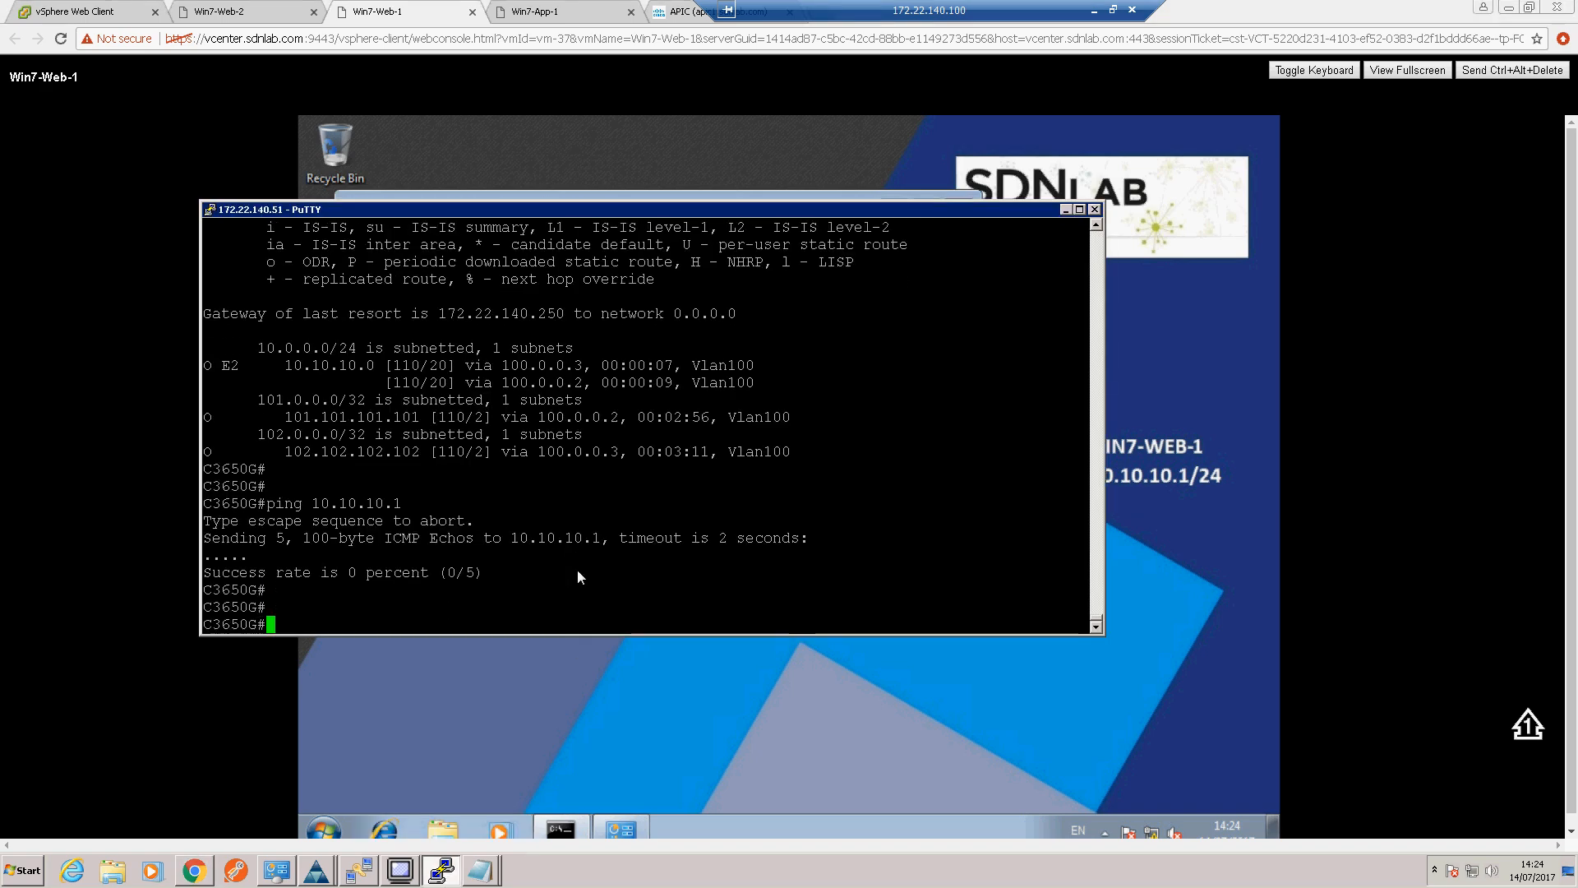
{"action": "key", "text": "Up"}
{"action": "key", "text": "Up"}
{"action": "key", "text": "Return"}
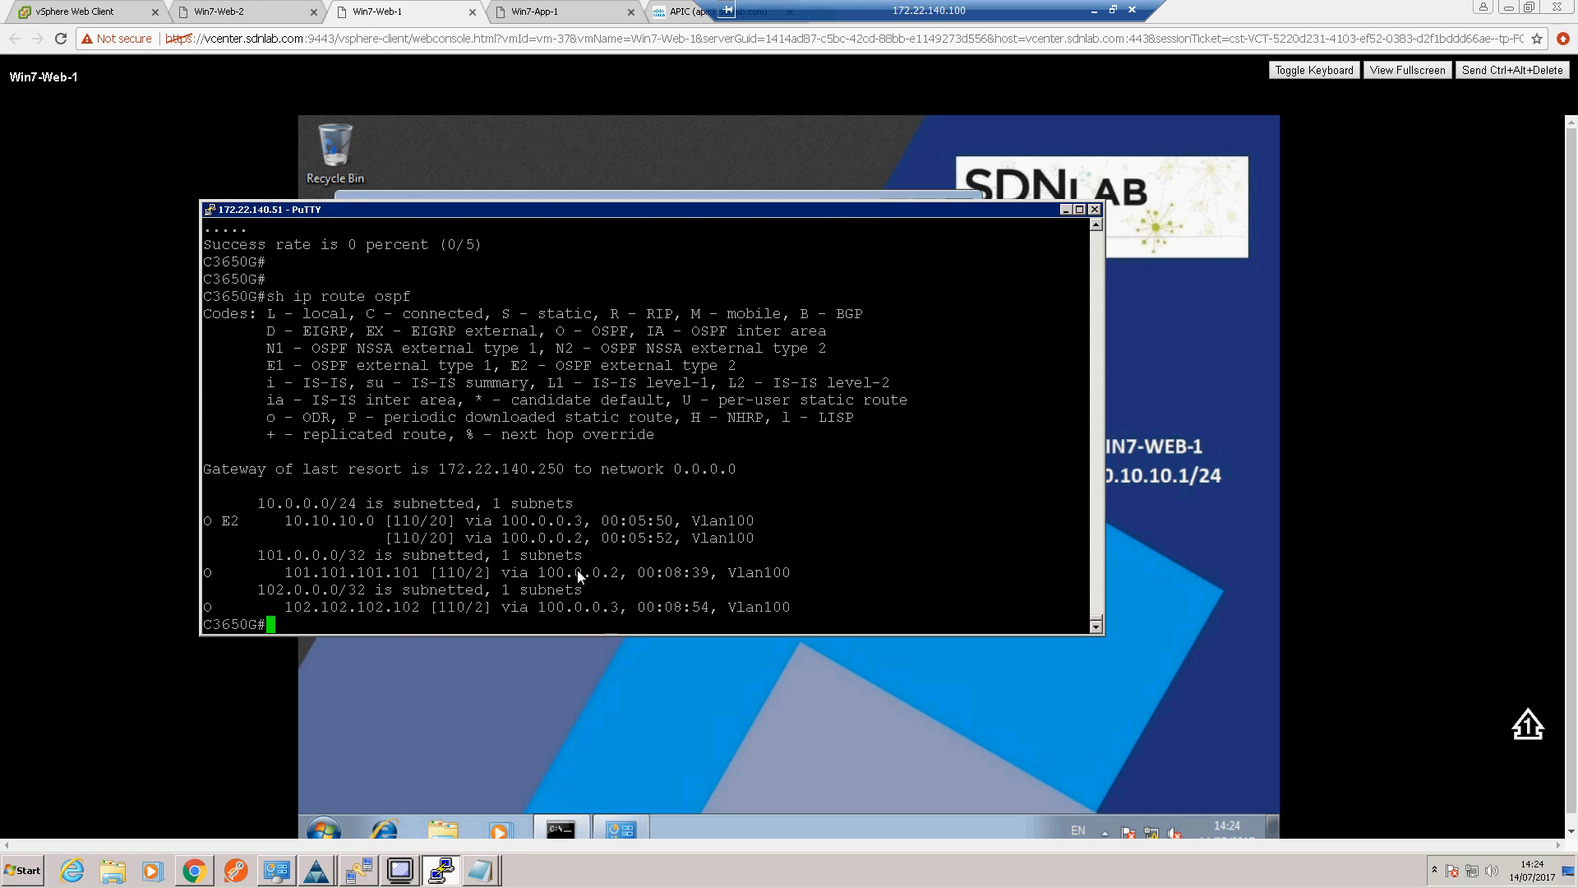
Step: Ping Win7-Web-1 at 10.10.10.1 from the C3650G border router
{"action": "type", "text": "ping 10.10.10."}
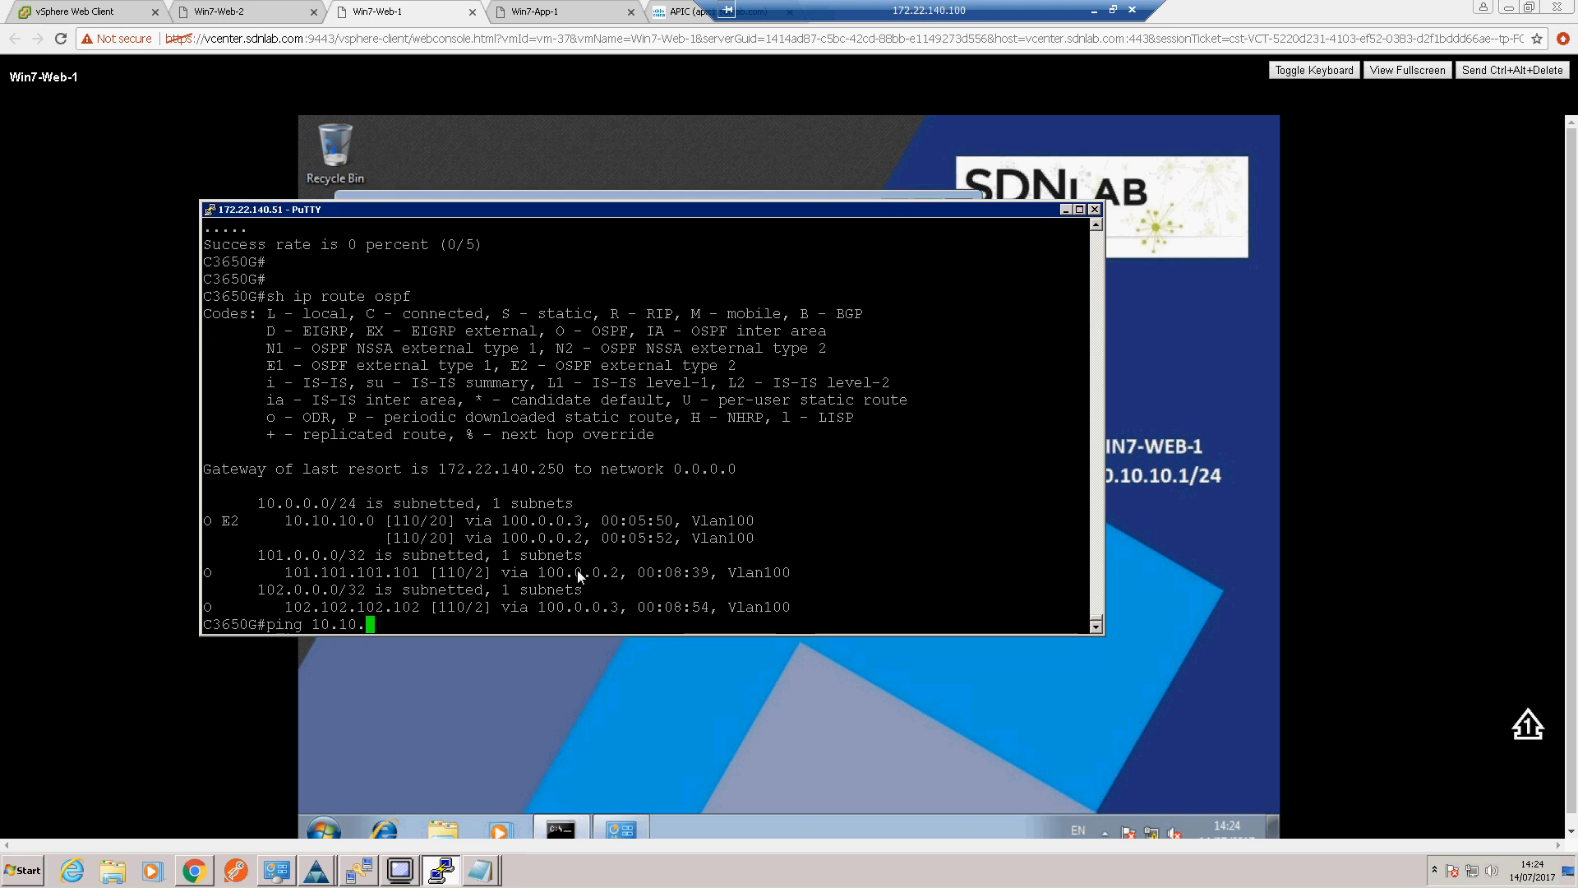
{"action": "type", "text": "1"}
{"action": "key", "text": "Return"}
{"action": "key", "text": "Return"}
{"action": "key", "text": "Return"}
{"action": "key", "text": "Return"}
{"action": "key", "text": "Return"}
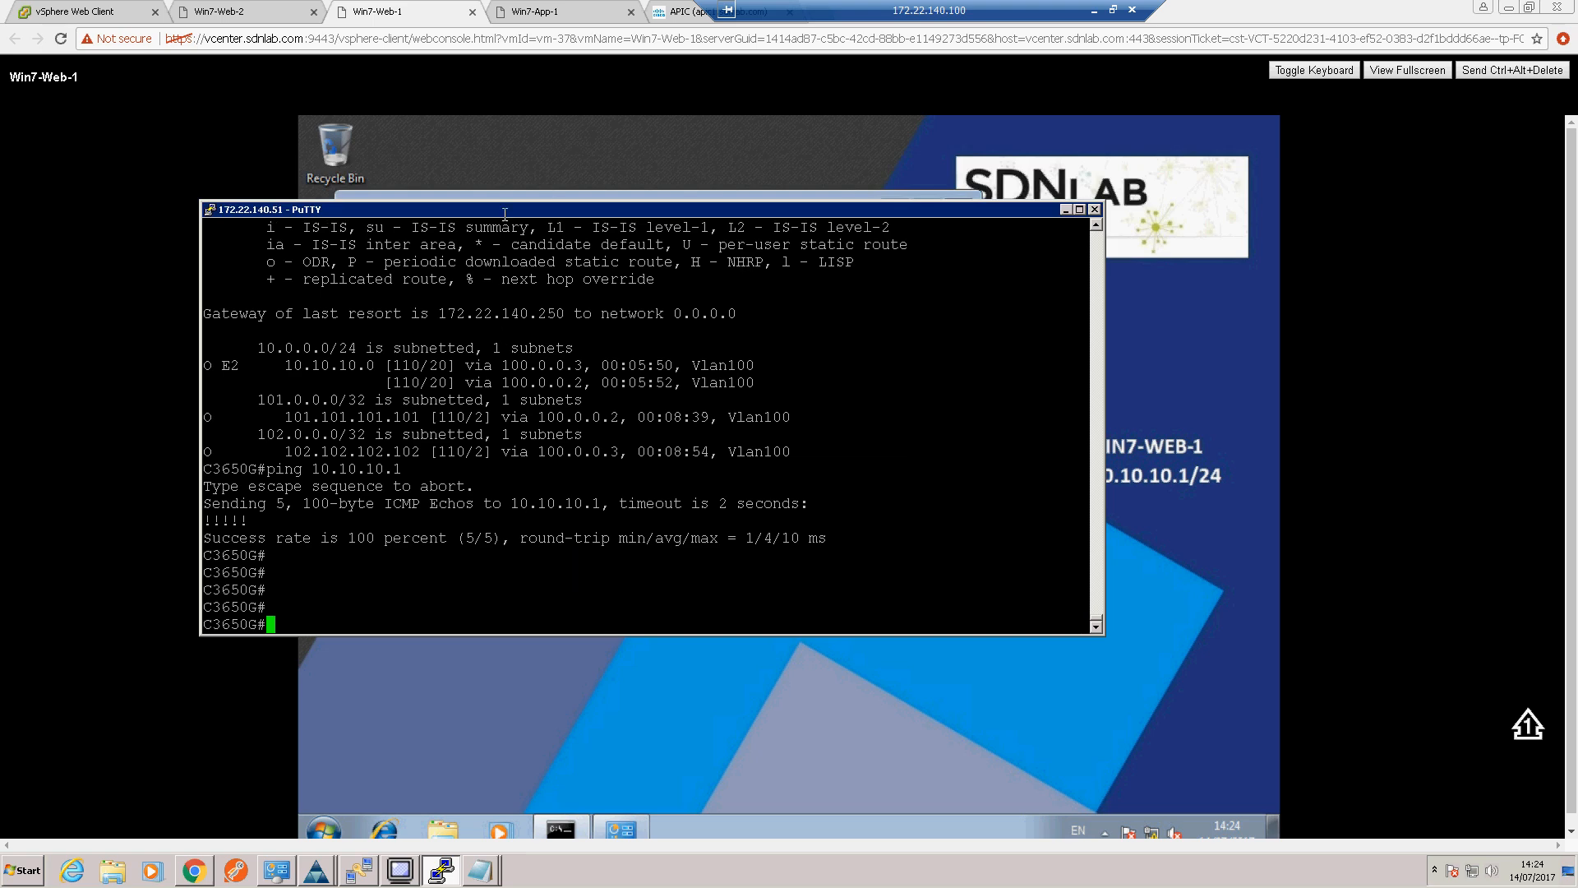
Step: Start a new PuTTY session to CC_ACI_LEAF_1 at 172.22.140.9 and log in as admin with the account password
{"action": "left_click_drag", "start_coordinate": [505, 204], "coordinate": [454, 204]}
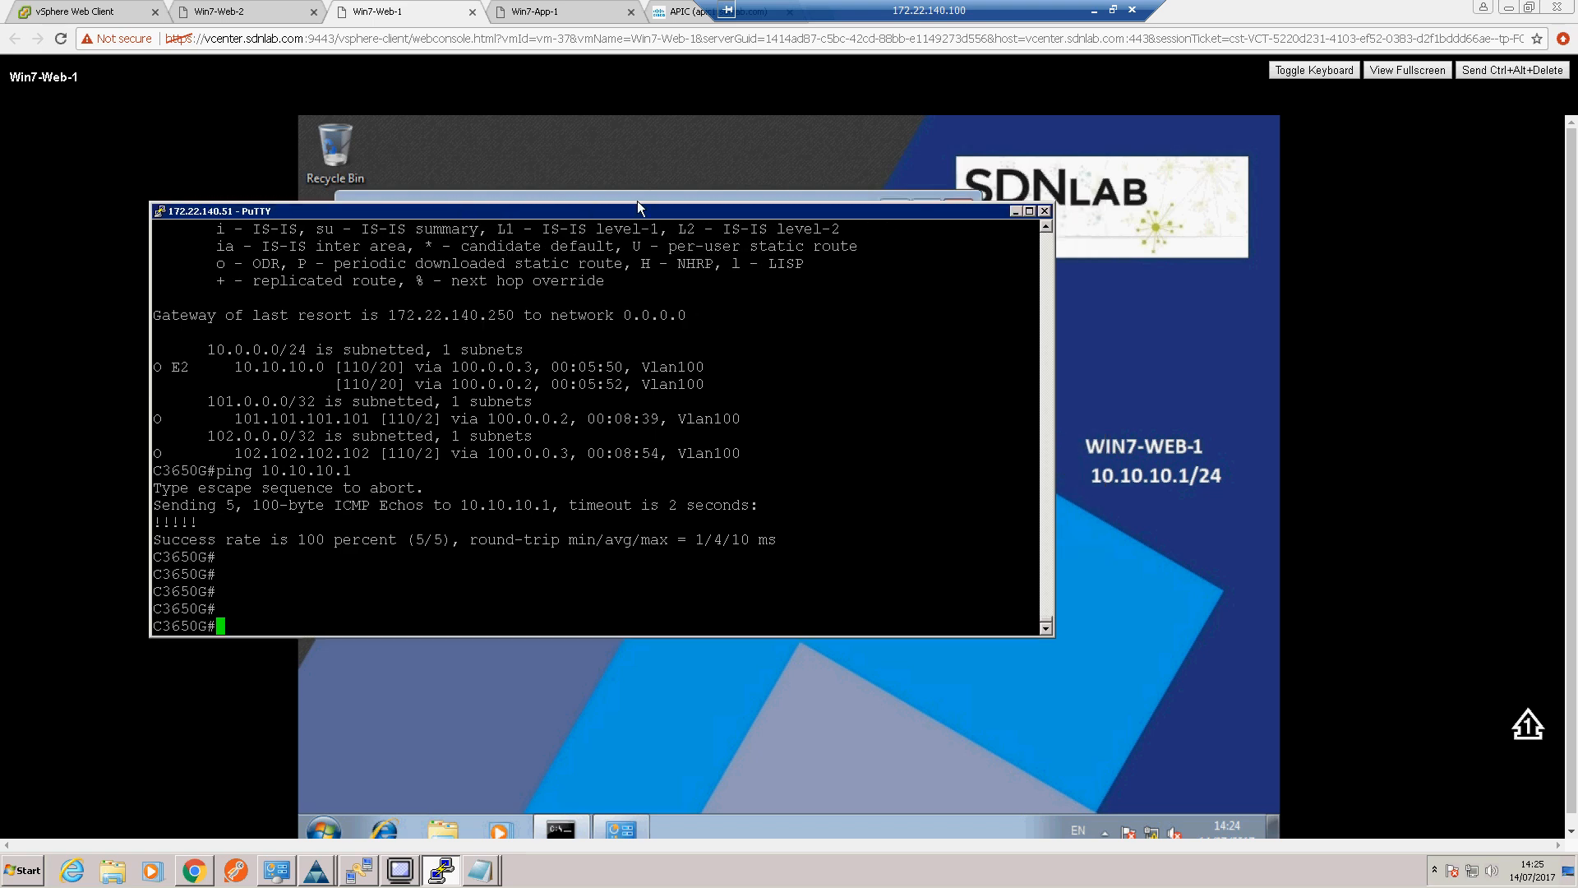
{"action": "left_click_drag", "start_coordinate": [818, 10], "coordinate": [873, 8]}
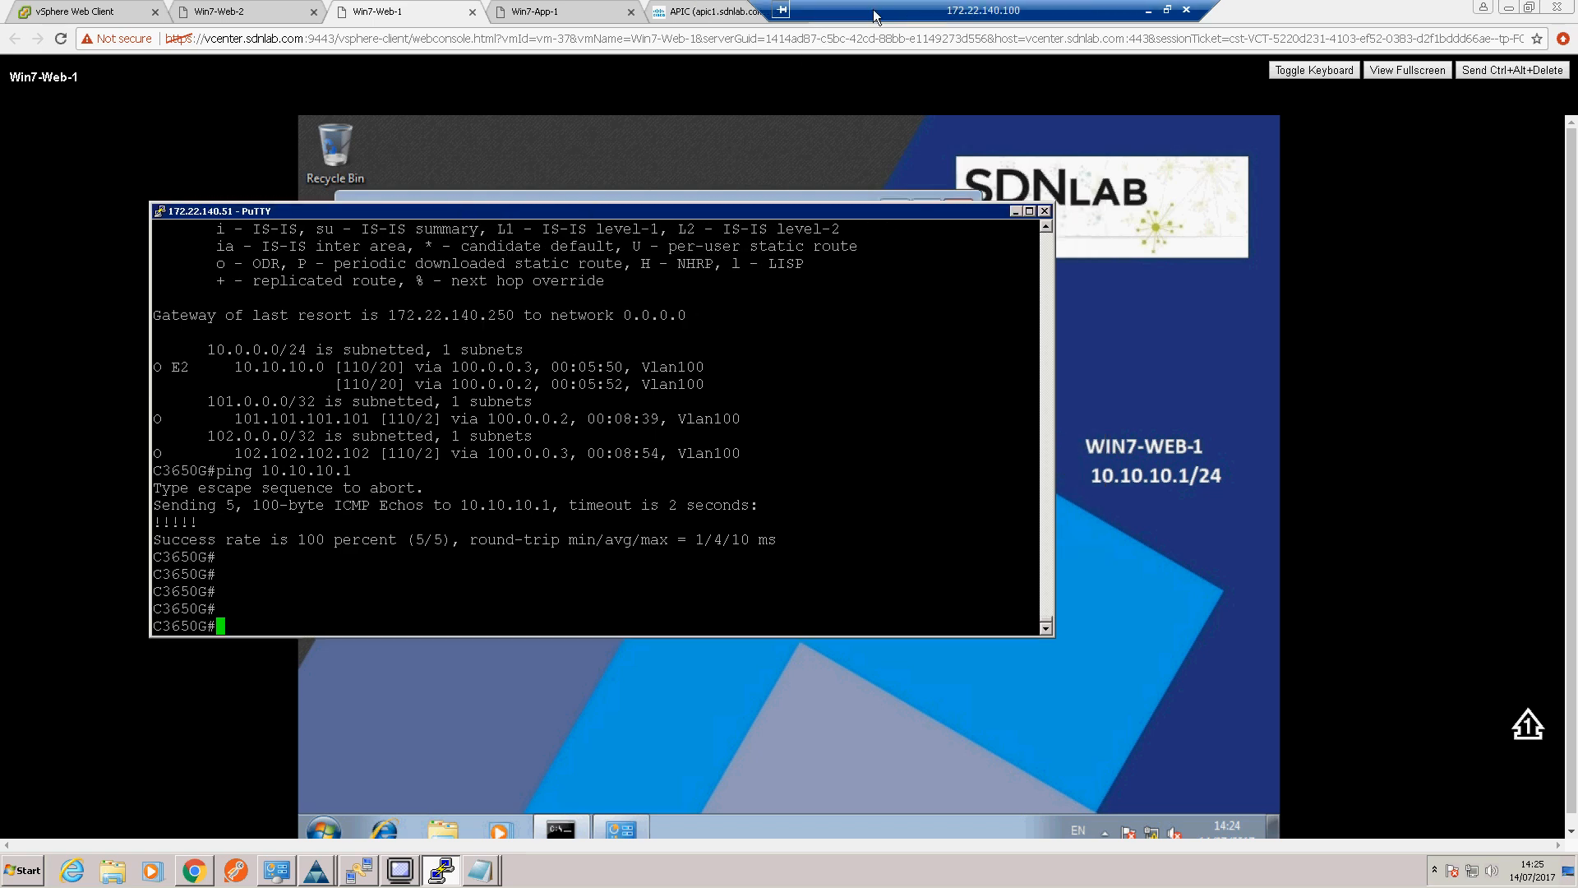
{"action": "right_click", "coordinate": [495, 210]}
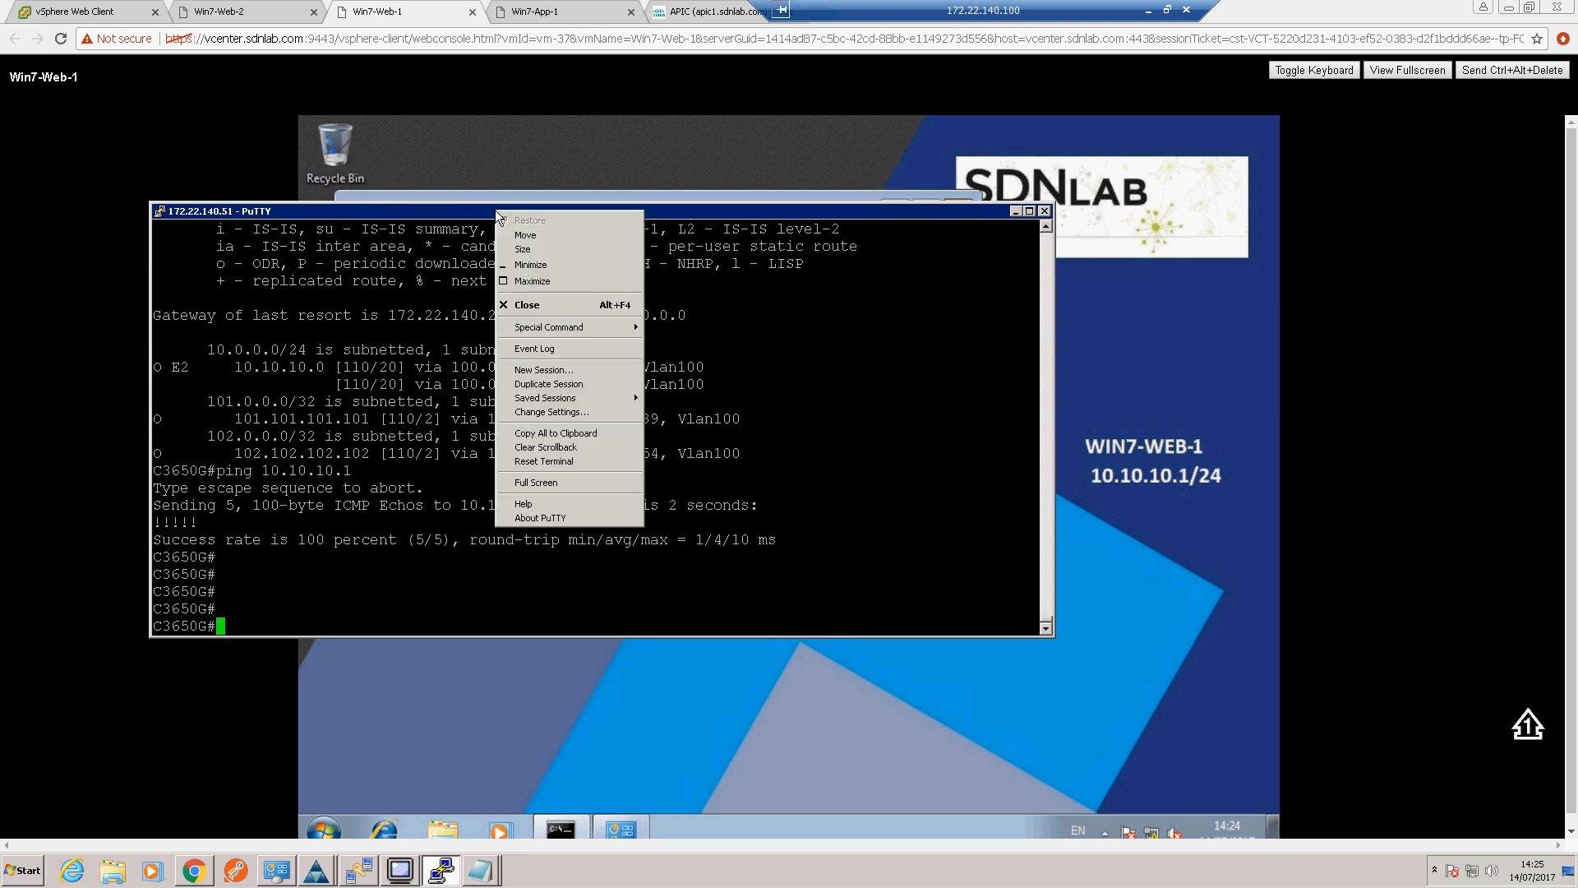
{"action": "left_click", "coordinate": [539, 372]}
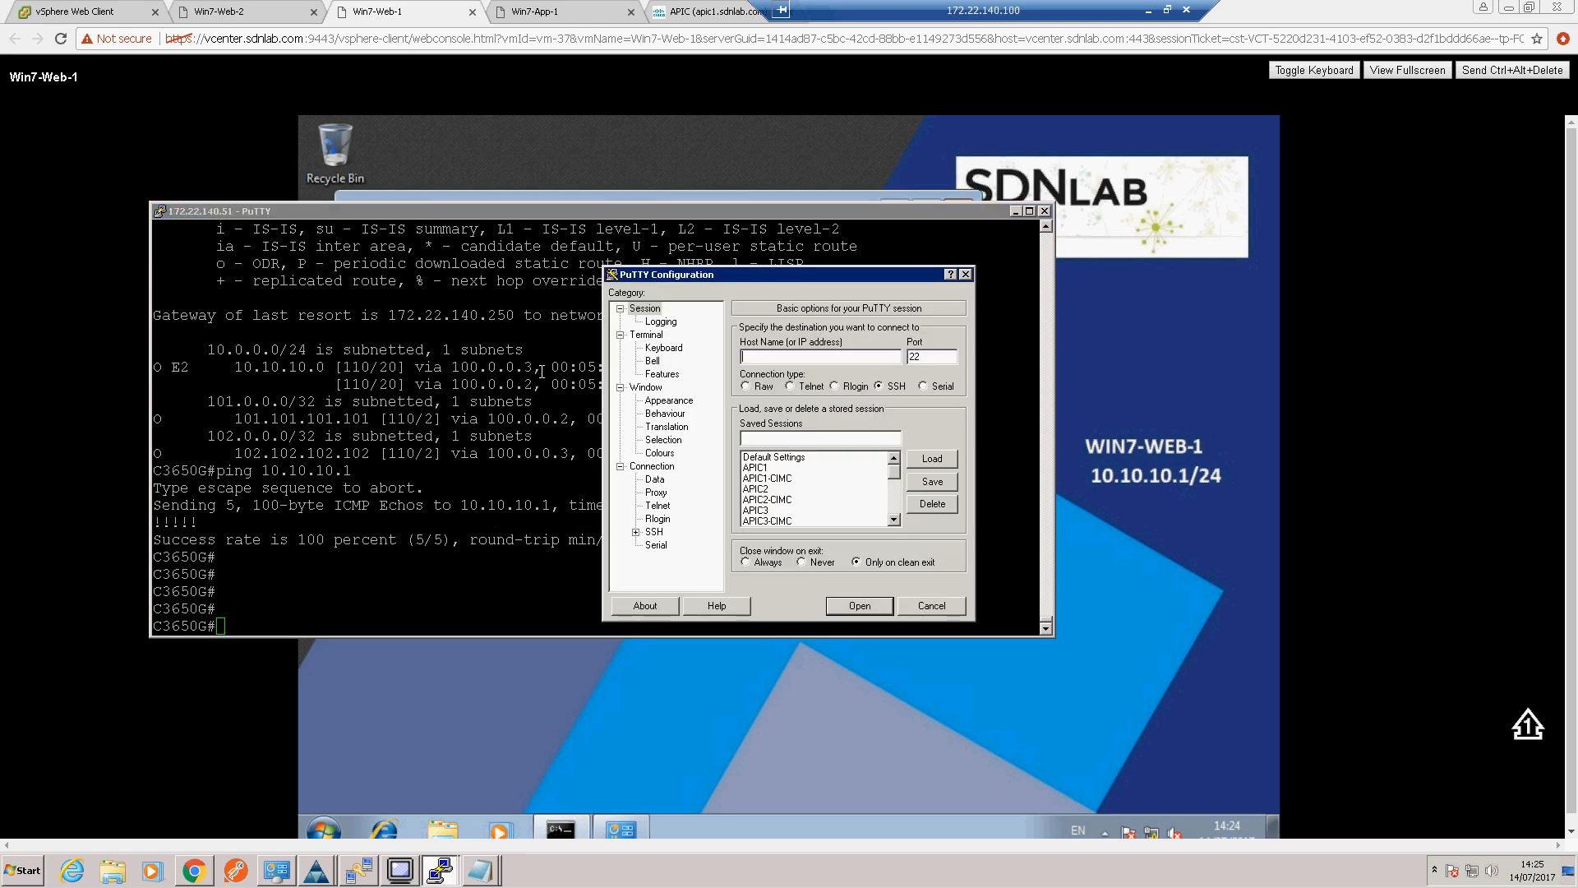
{"action": "left_click", "coordinate": [895, 500]}
{"action": "double_click", "coordinate": [787, 506]}
{"action": "type", "text": "admin"}
{"action": "key", "text": "Return"}
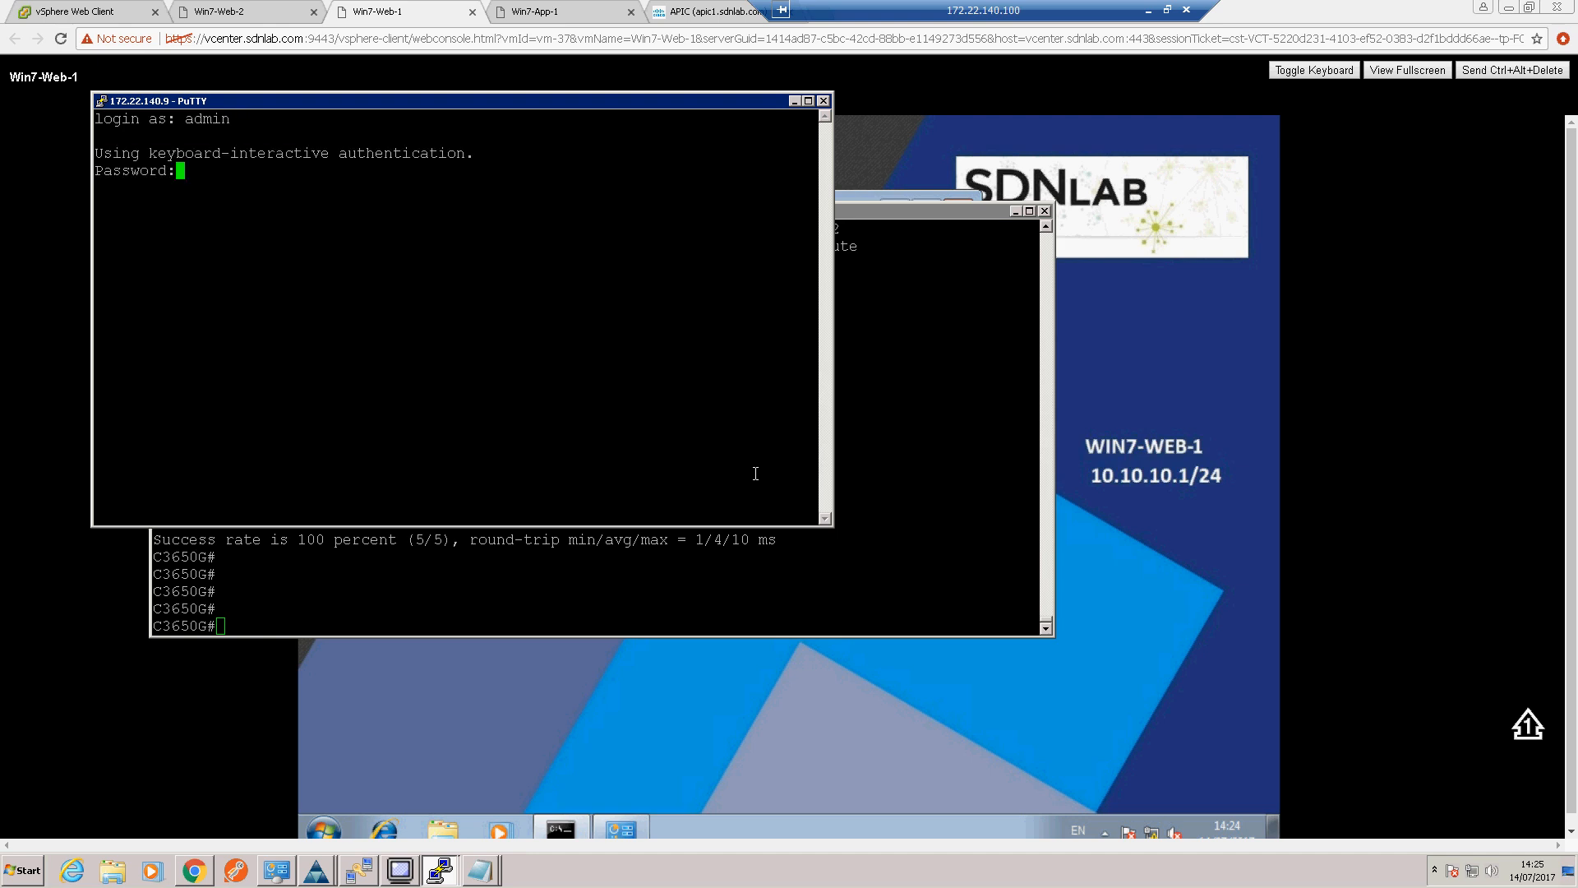
{"action": "key", "text": "Return"}
{"action": "key", "text": "Return"}
{"action": "key", "text": "Return"}
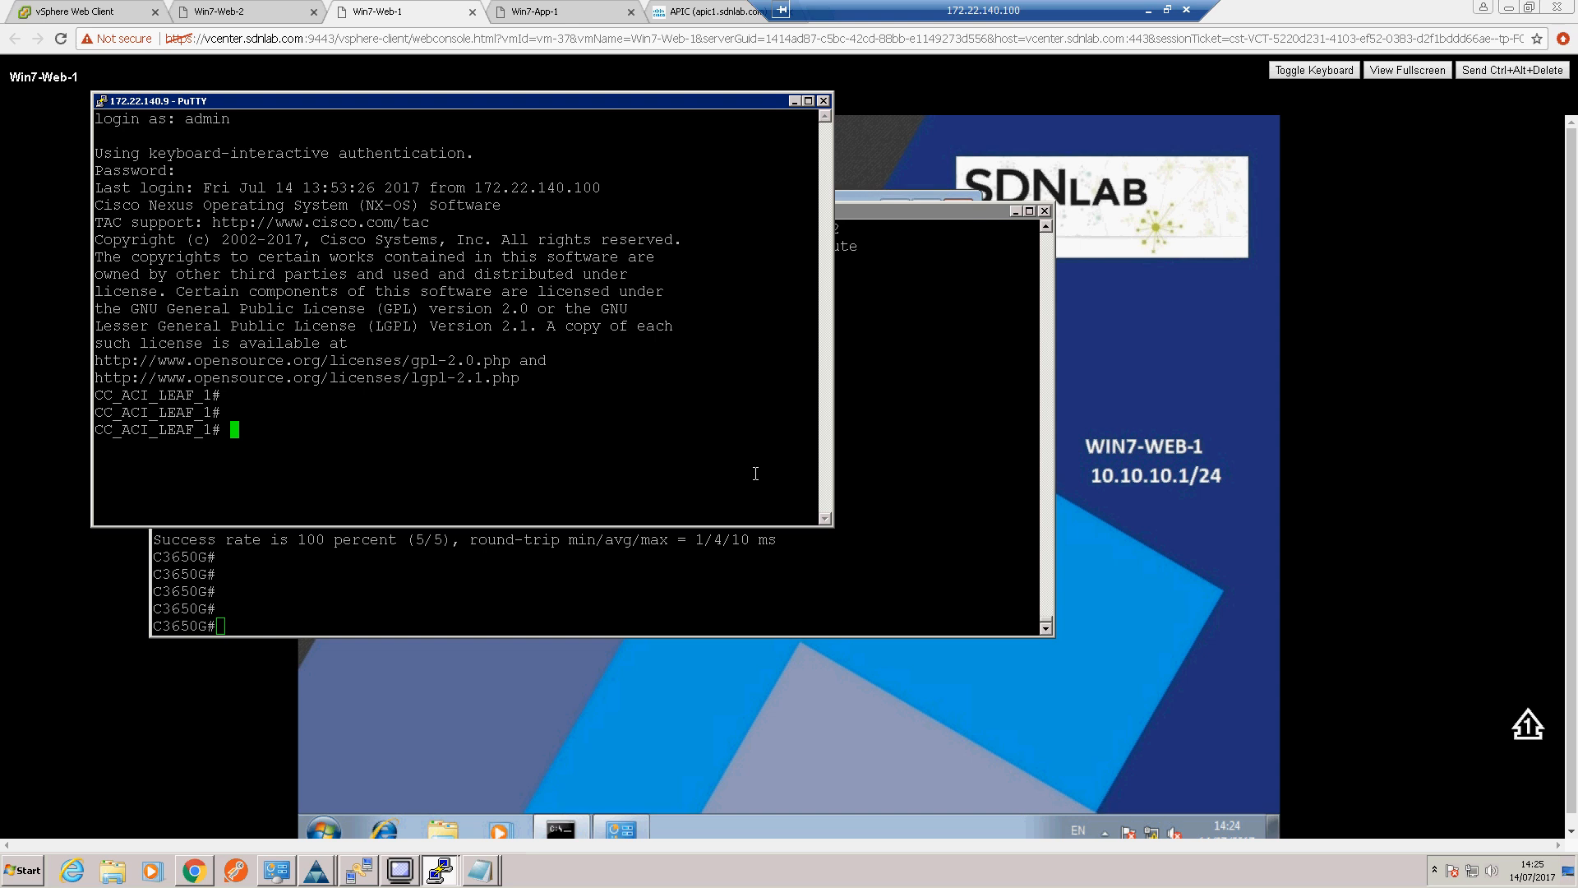
Step: List the OSPF neighbors of CC_ACI_LEAF_1 with "show ip ospf neighbors vrf all" and examine the neighbor entries
{"action": "type", "text": "sho"}
{"action": "key", "text": "Tab"}
{"action": "key", "text": "Tab"}
{"action": "type", "text": "w "}
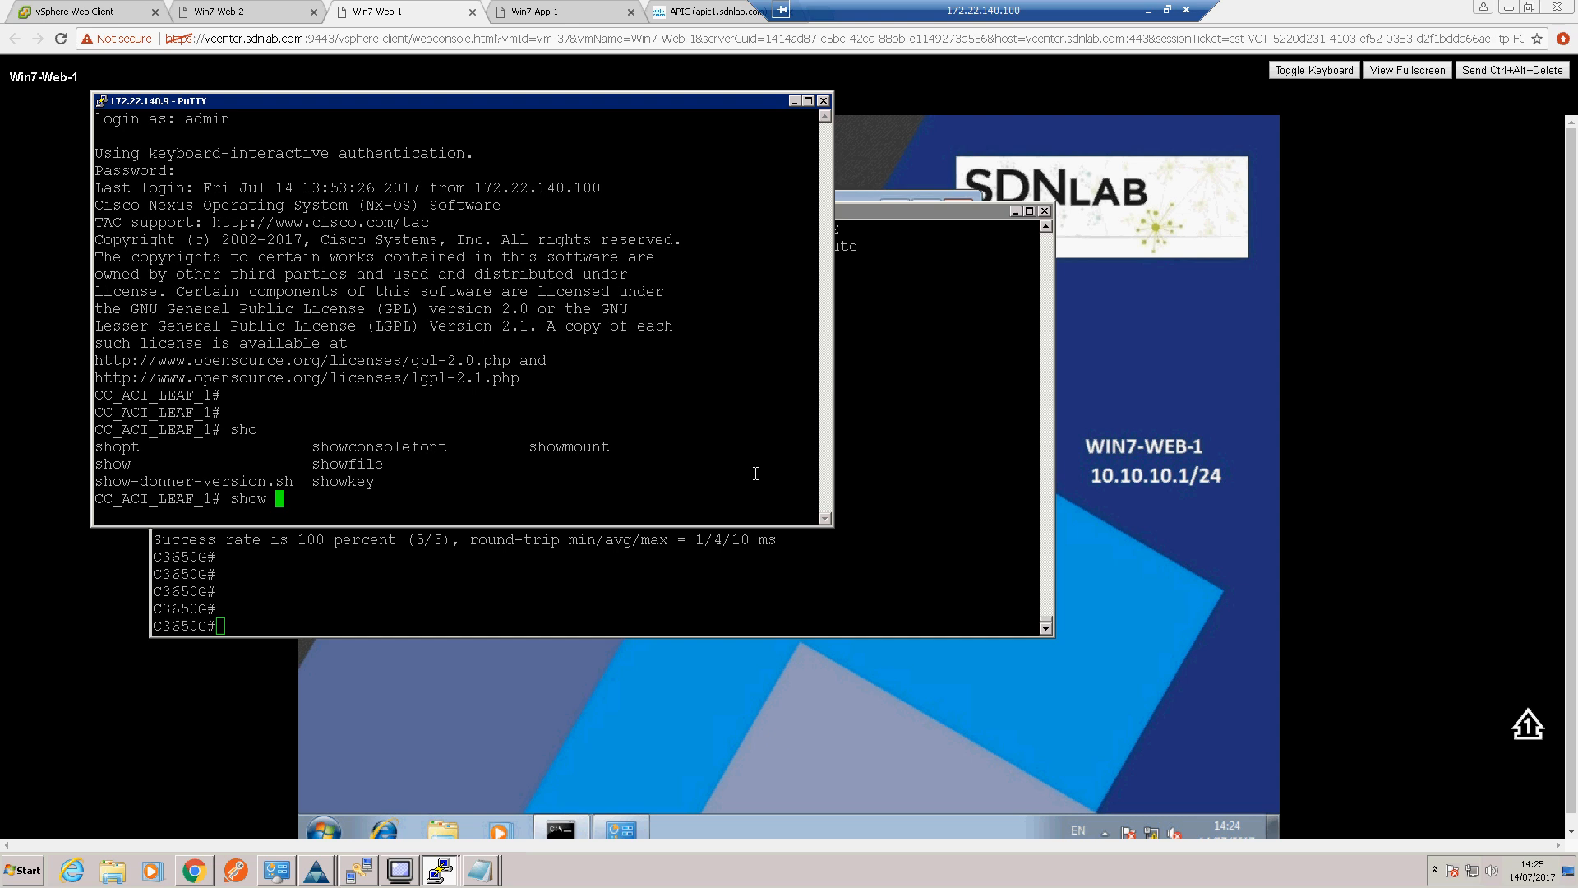
{"action": "type", "text": "ip ospf neighbors vrf all"}
{"action": "key", "text": "Return"}
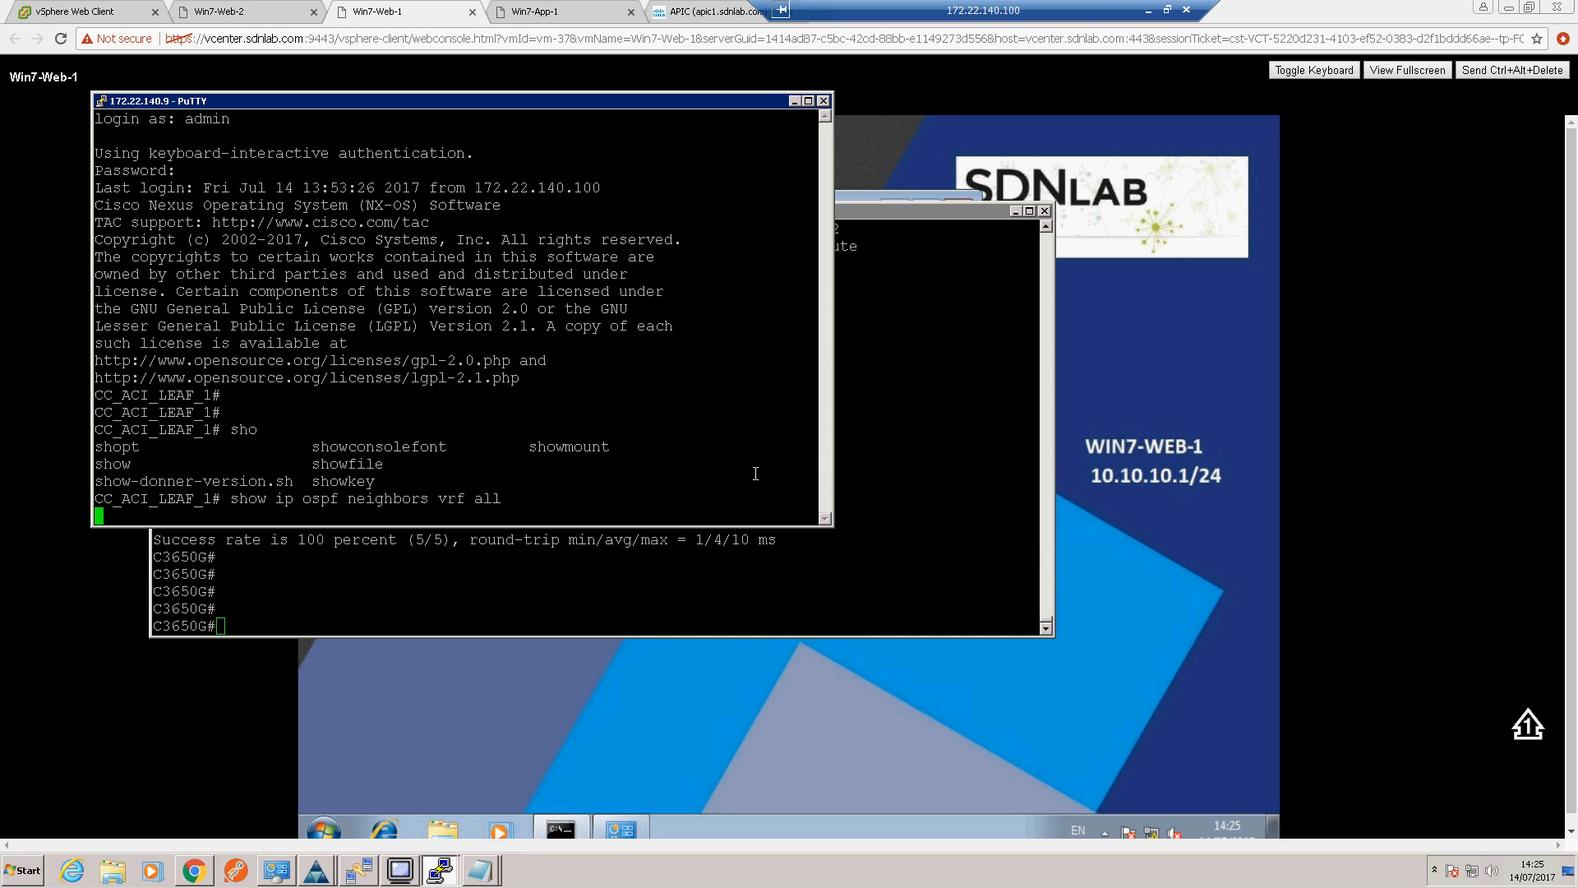
{"action": "key", "text": "Return"}
{"action": "key", "text": "Return"}
{"action": "key", "text": "Return"}
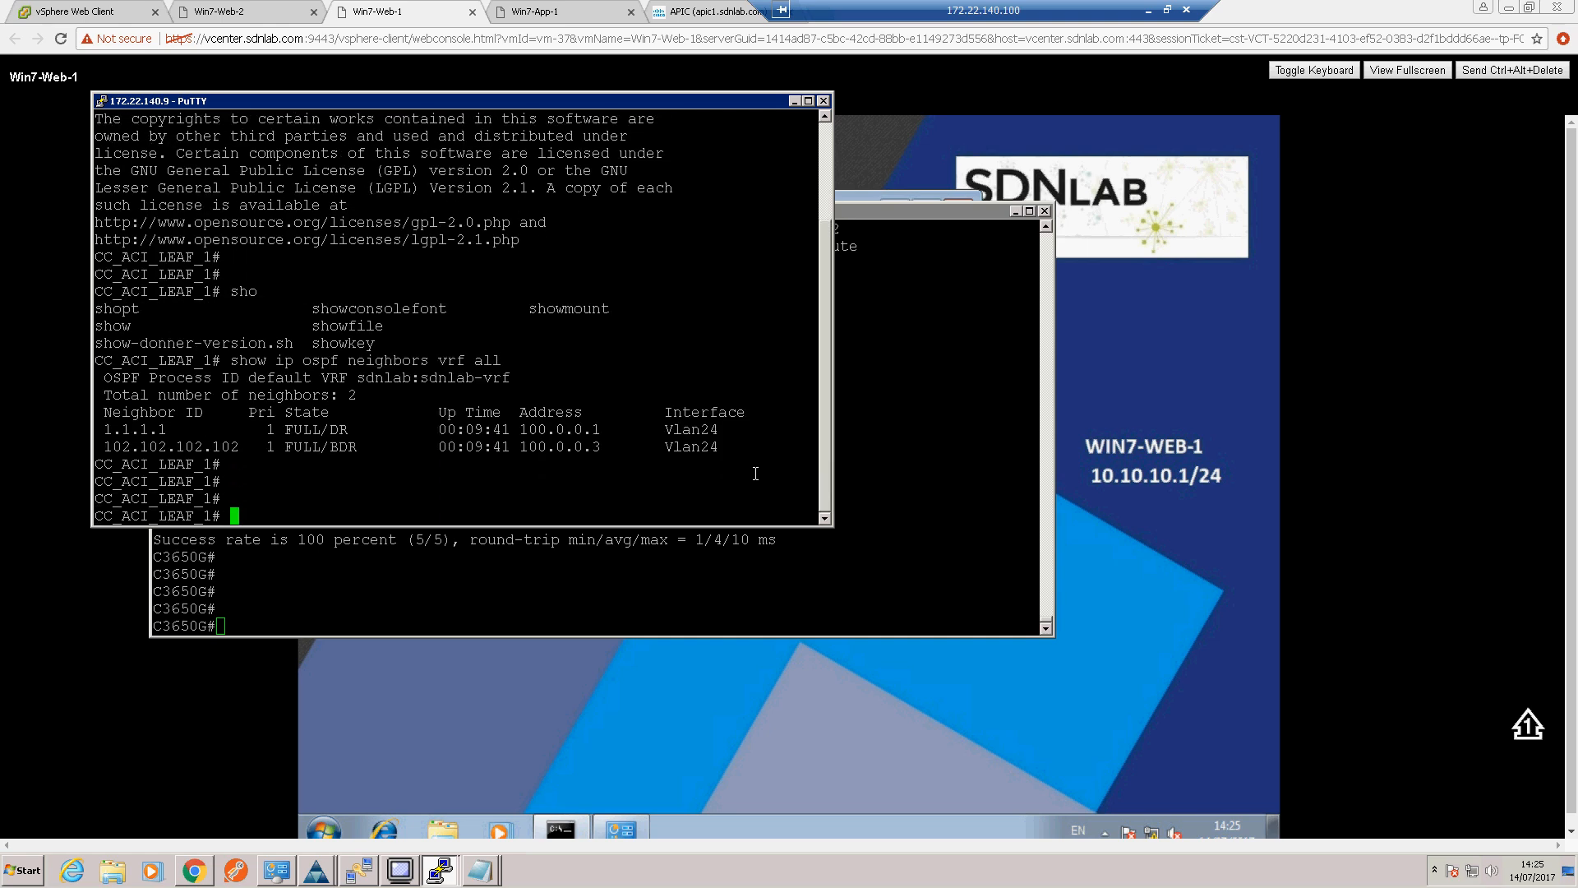
{"action": "left_click_drag", "start_coordinate": [102, 427], "coordinate": [654, 428]}
{"action": "left_click", "coordinate": [286, 444]}
{"action": "left_click_drag", "start_coordinate": [108, 444], "coordinate": [789, 448]}
{"action": "left_click", "coordinate": [620, 498]}
Step: List the routing tables of CC_ACI_LEAF_1 with "show ip route vrf all"
{"action": "type", "text": "show ip route vrf all"}
{"action": "key", "text": "Return"}
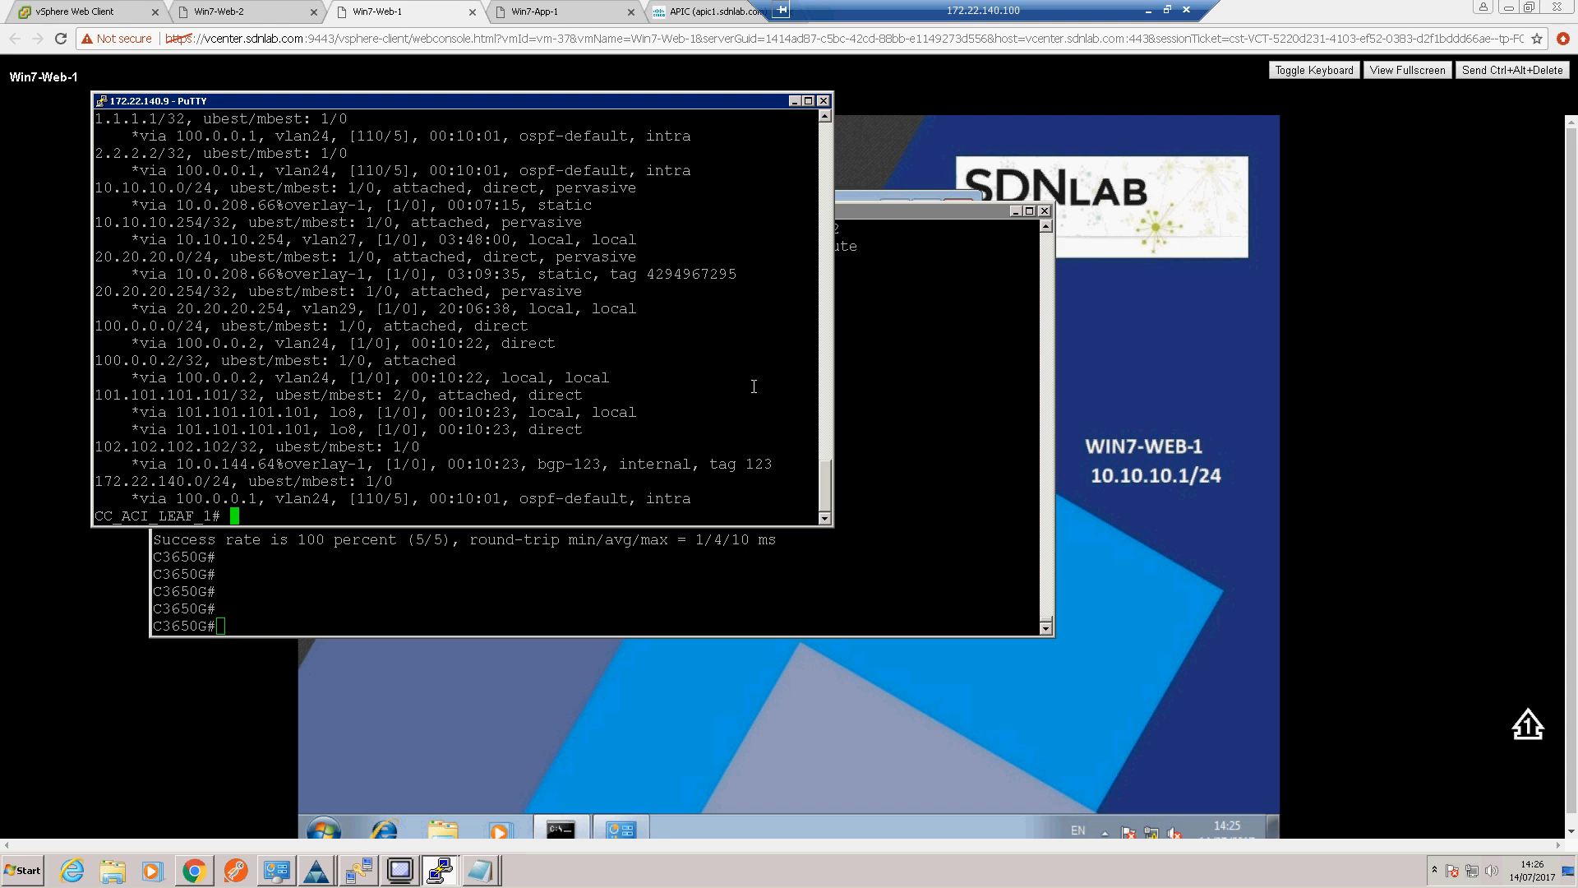
Step: Review the sdnlab:sdnlab-vrf routes, including the 0.0.0.0/0 default route, and switch to the L3OUT diagram in Visio
{"action": "left_click_drag", "start_coordinate": [830, 492], "coordinate": [825, 465]}
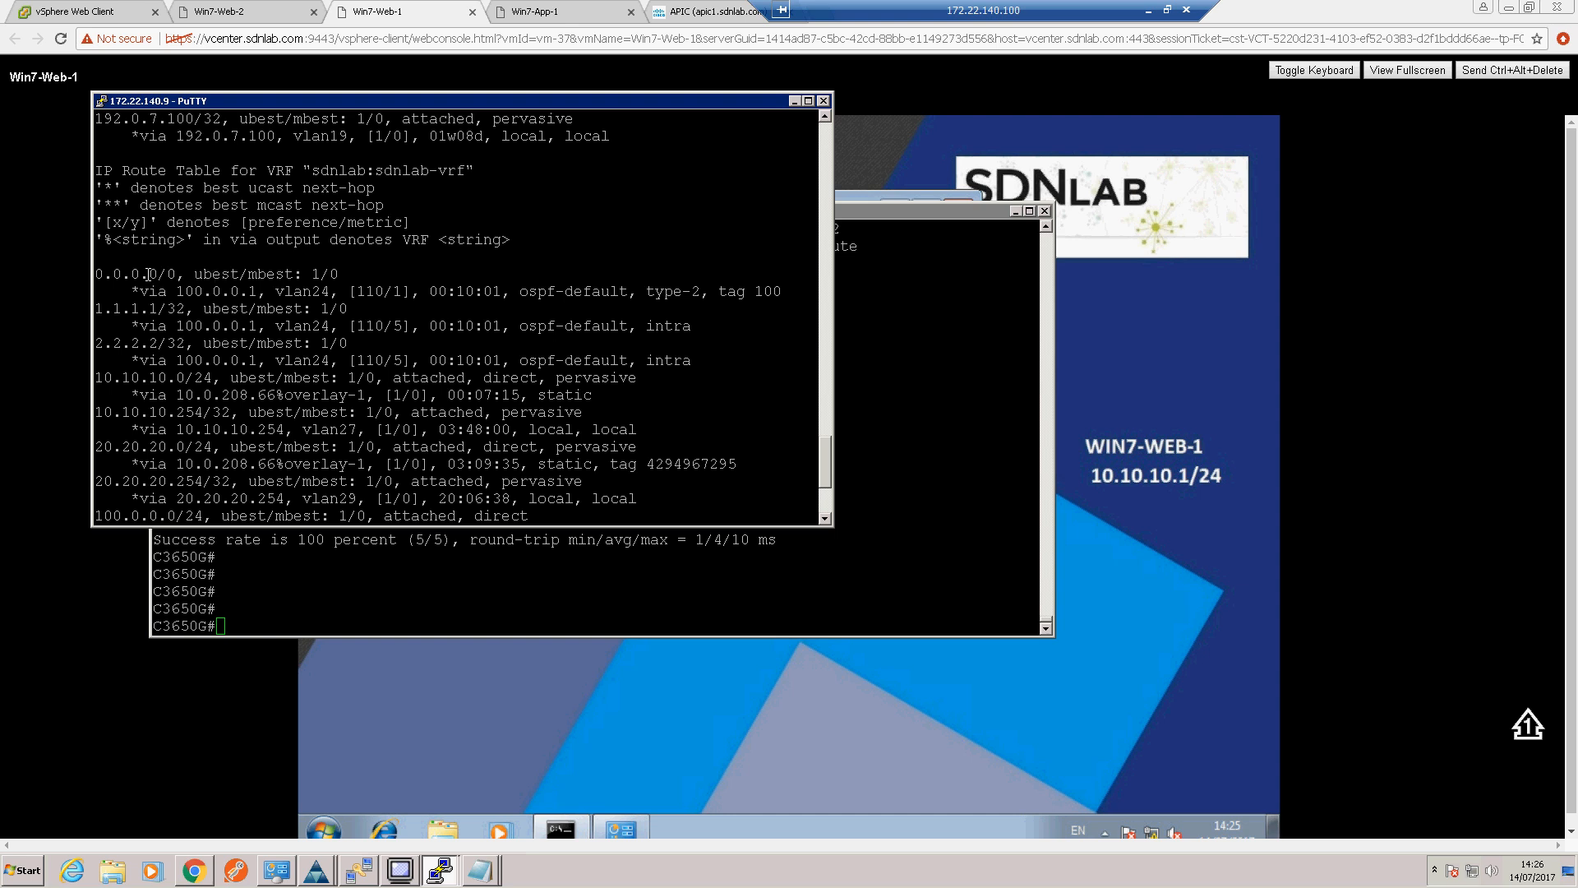
{"action": "left_click_drag", "start_coordinate": [111, 279], "coordinate": [176, 309]}
{"action": "left_click_drag", "start_coordinate": [821, 446], "coordinate": [817, 475]}
{"action": "left_click", "coordinate": [775, 496]}
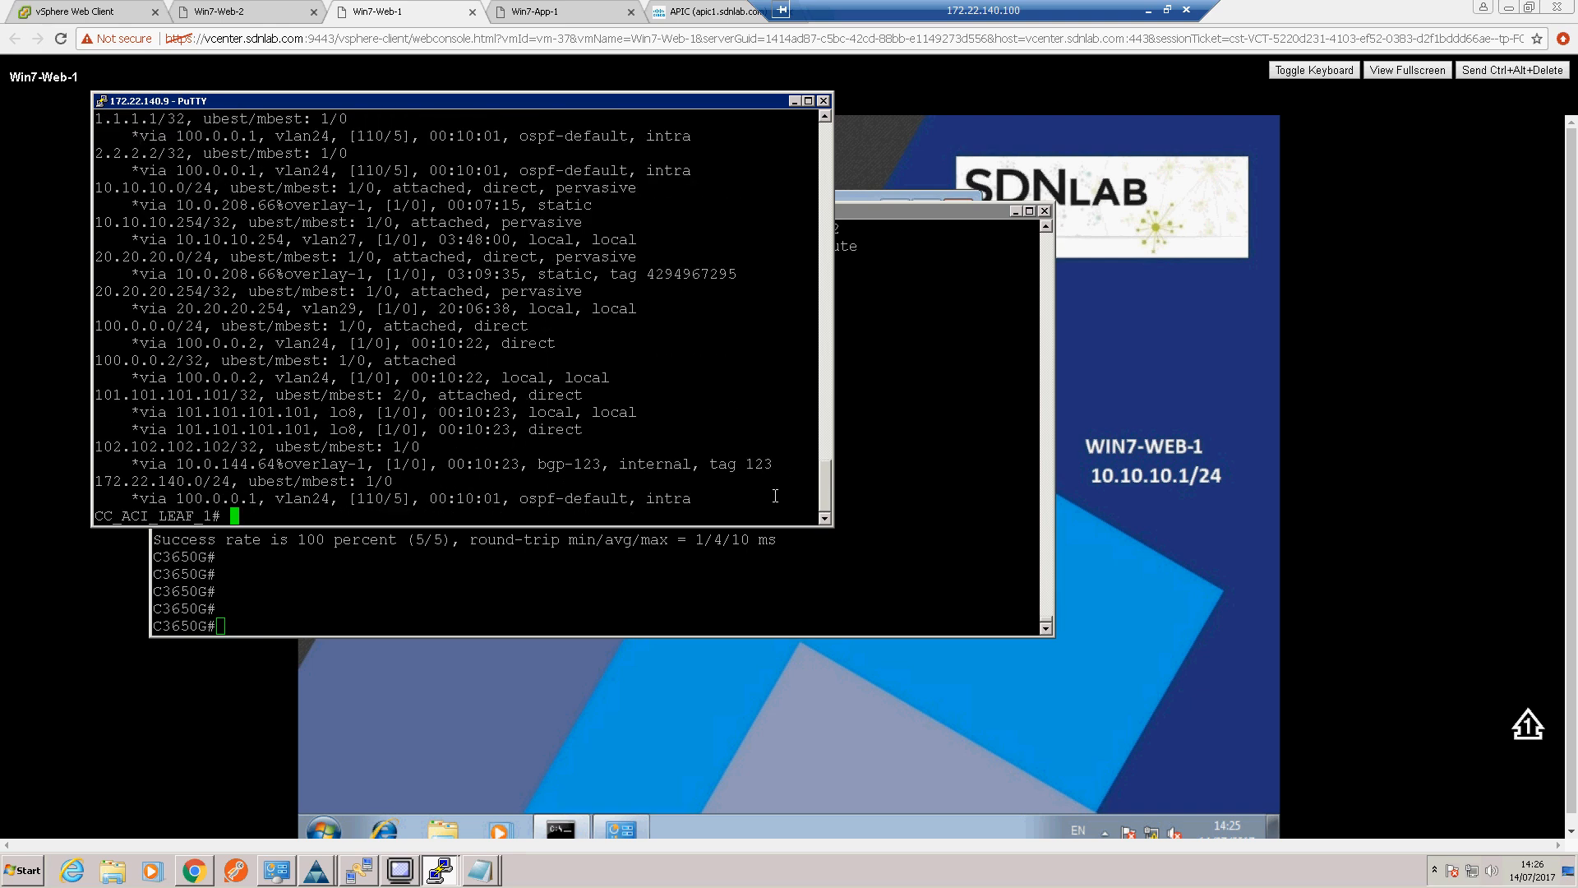
{"action": "key", "text": "Return"}
{"action": "key", "text": "Return"}
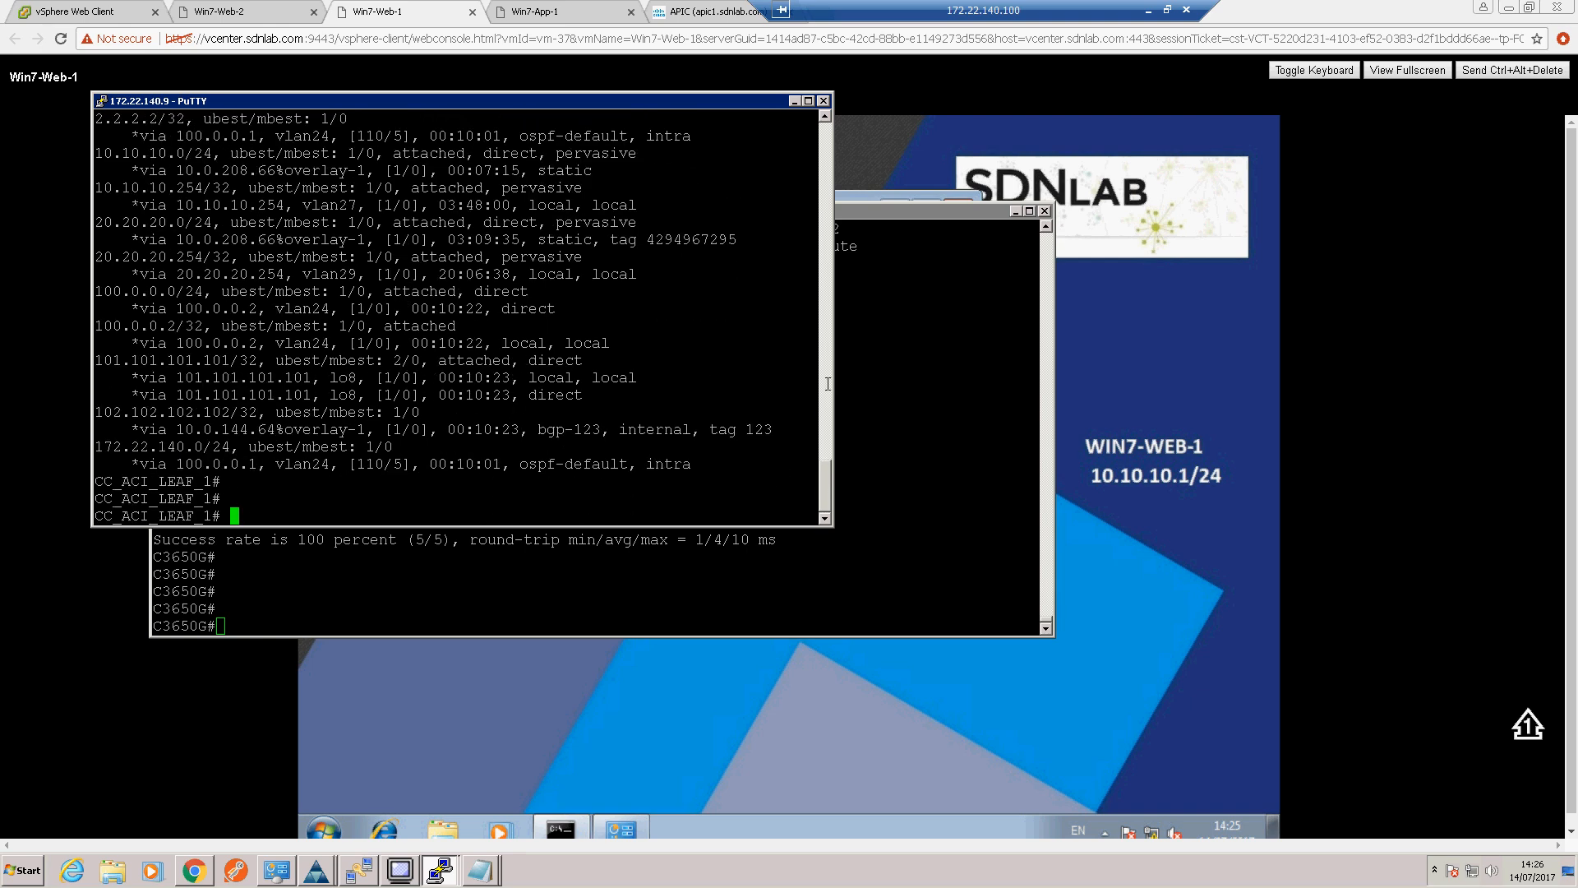
{"action": "left_click", "coordinate": [1149, 10]}
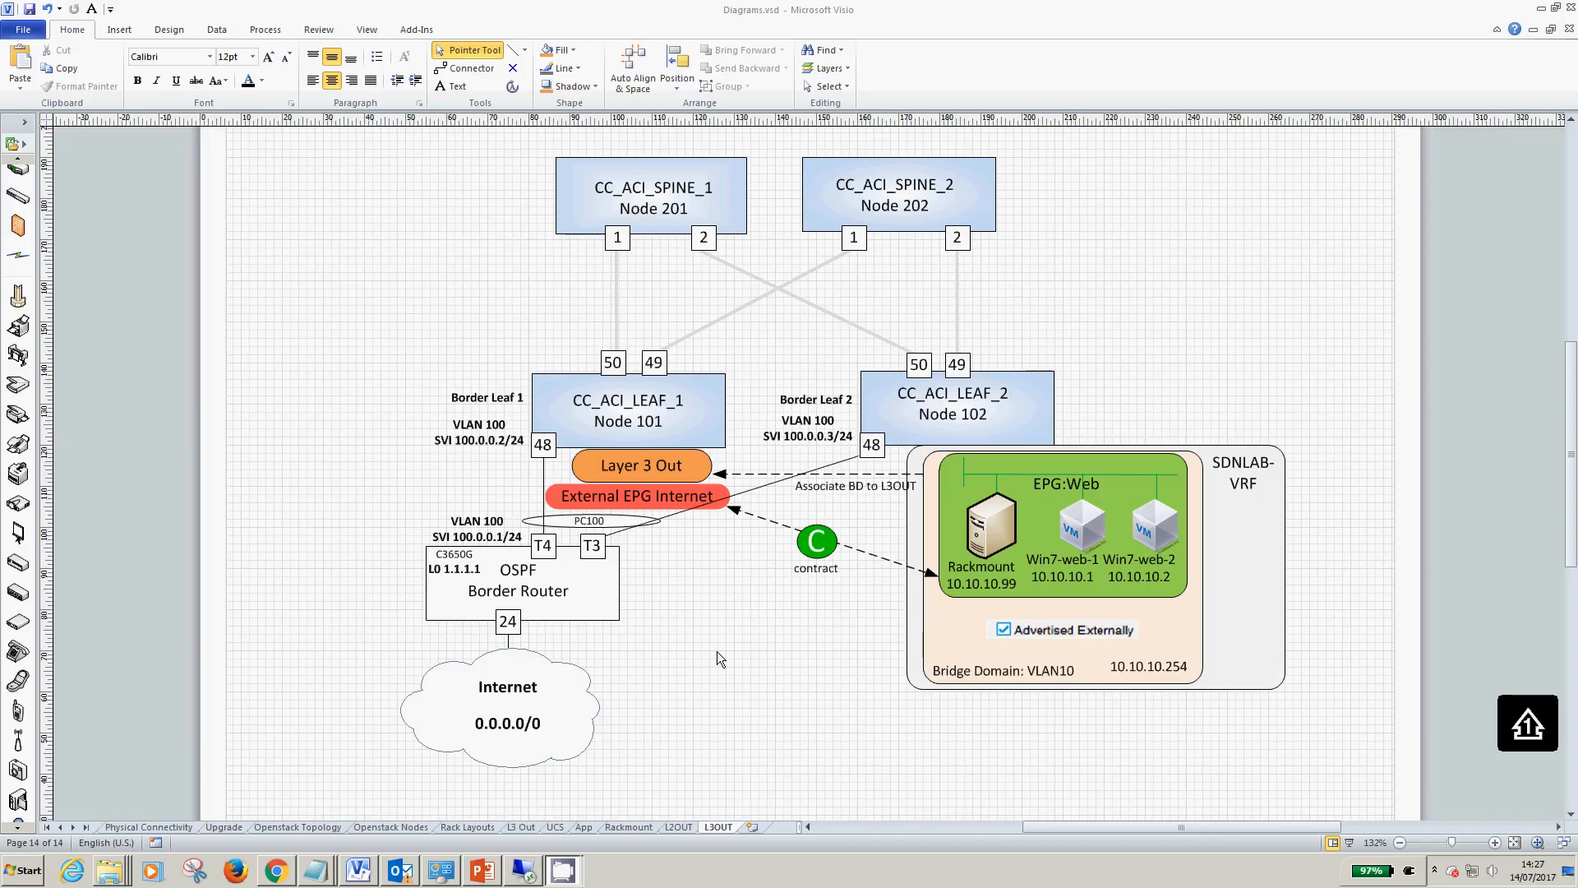